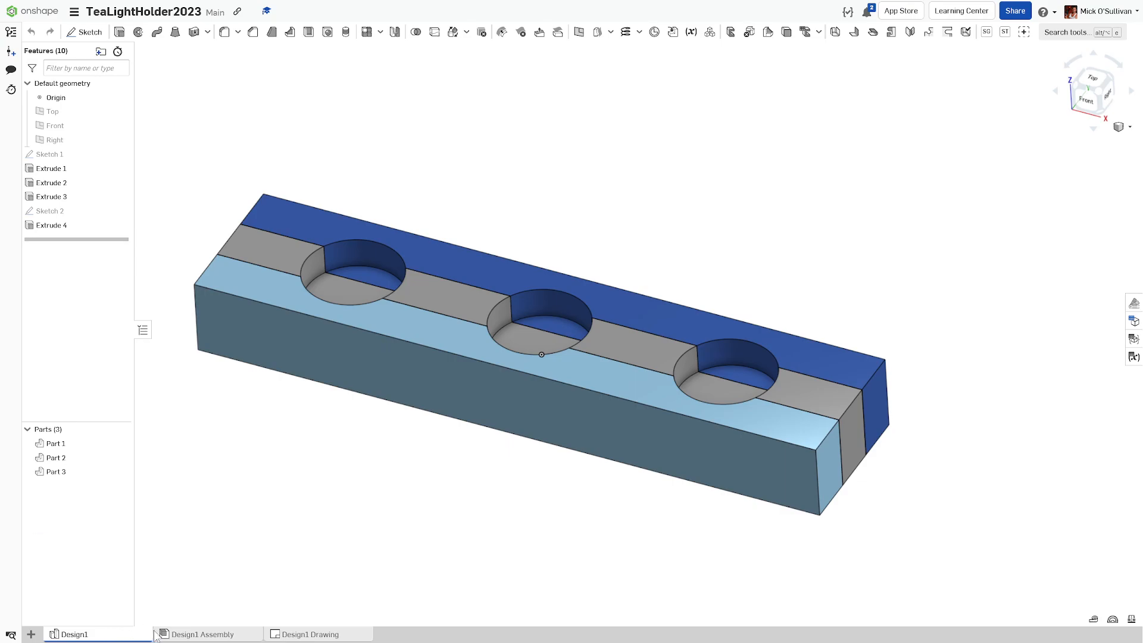
Step: Review the finished Design1 Drawing, return to Design1 Assembly, and open the account menu
{"action": "left_click", "coordinate": [172, 636]}
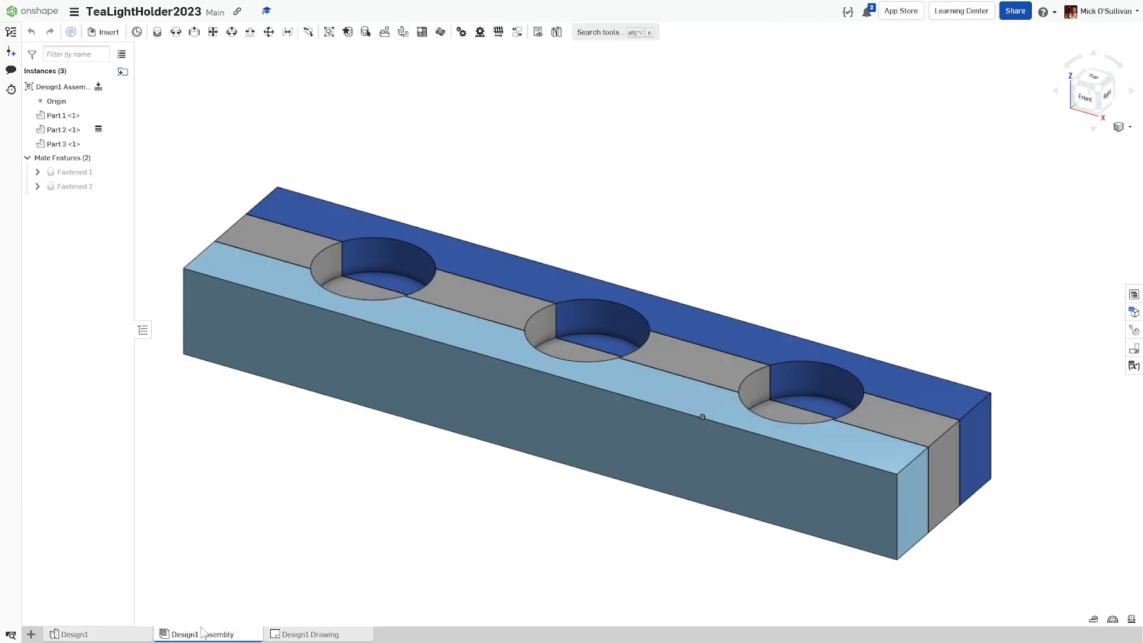
{"action": "left_click", "coordinate": [290, 637]}
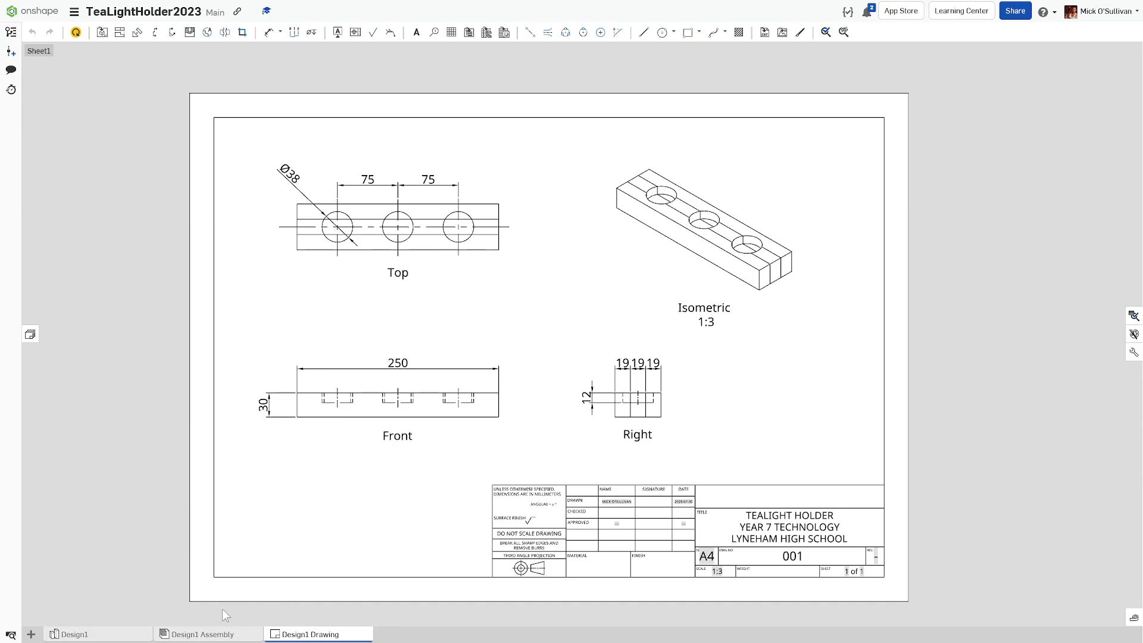
{"action": "left_click", "coordinate": [119, 634]}
{"action": "left_click", "coordinate": [173, 635]}
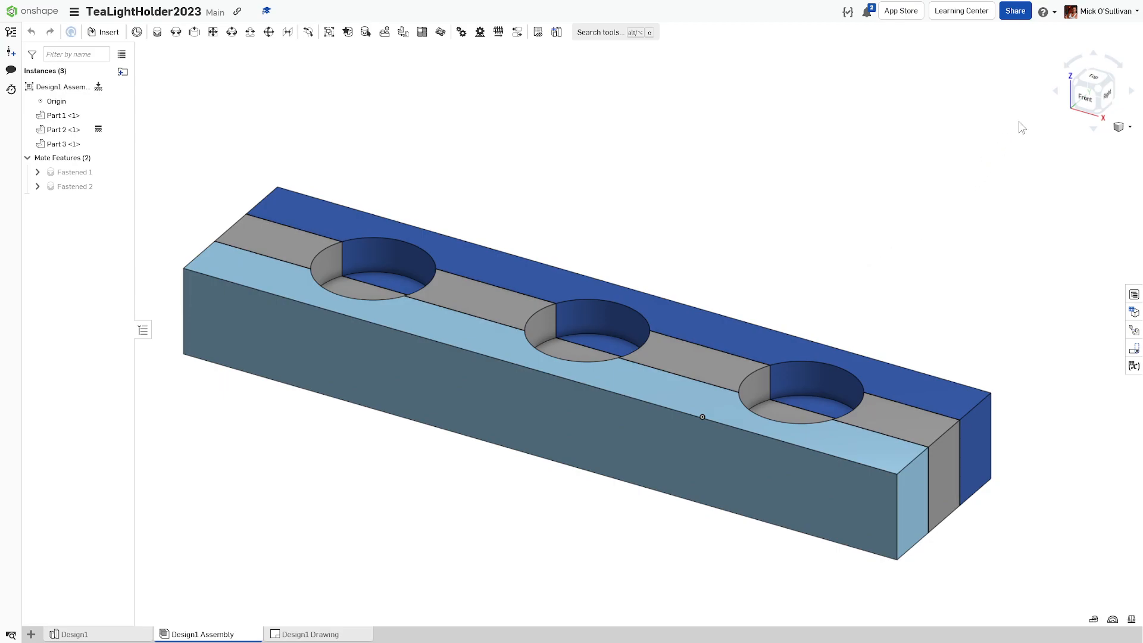
{"action": "left_click", "coordinate": [1102, 11]}
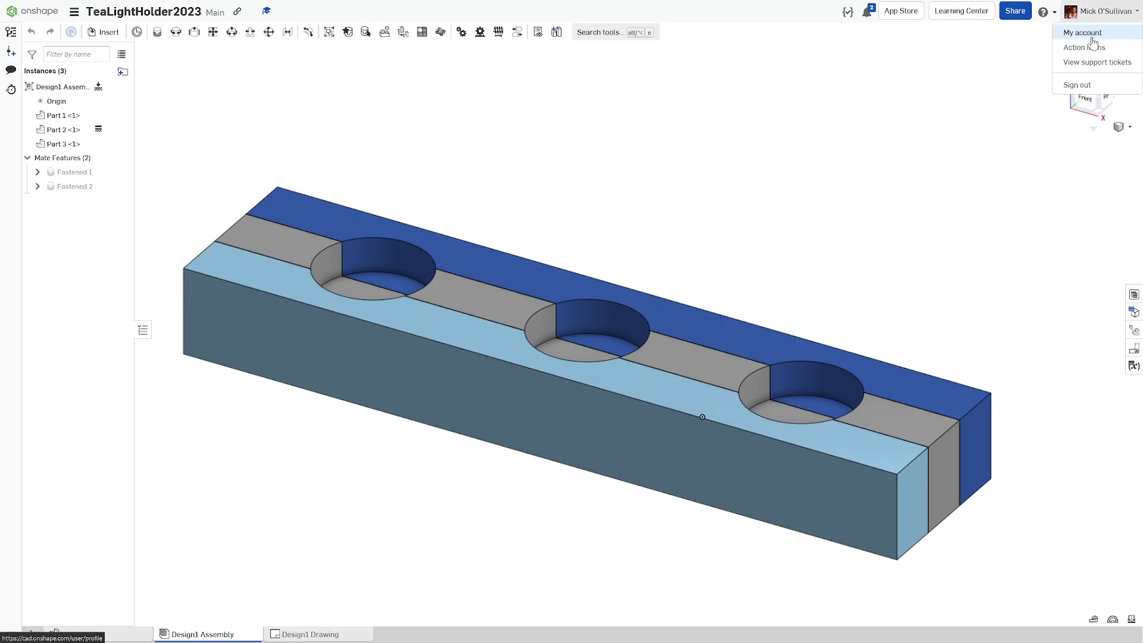
{"action": "left_click", "coordinate": [1083, 33]}
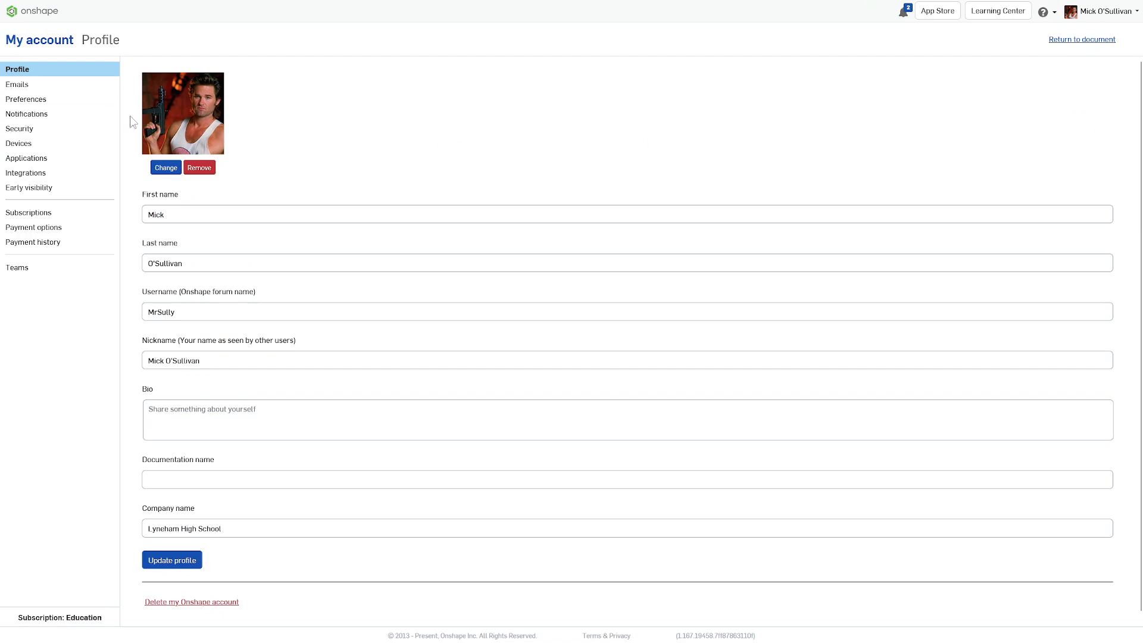
{"action": "left_click", "coordinate": [71, 101]}
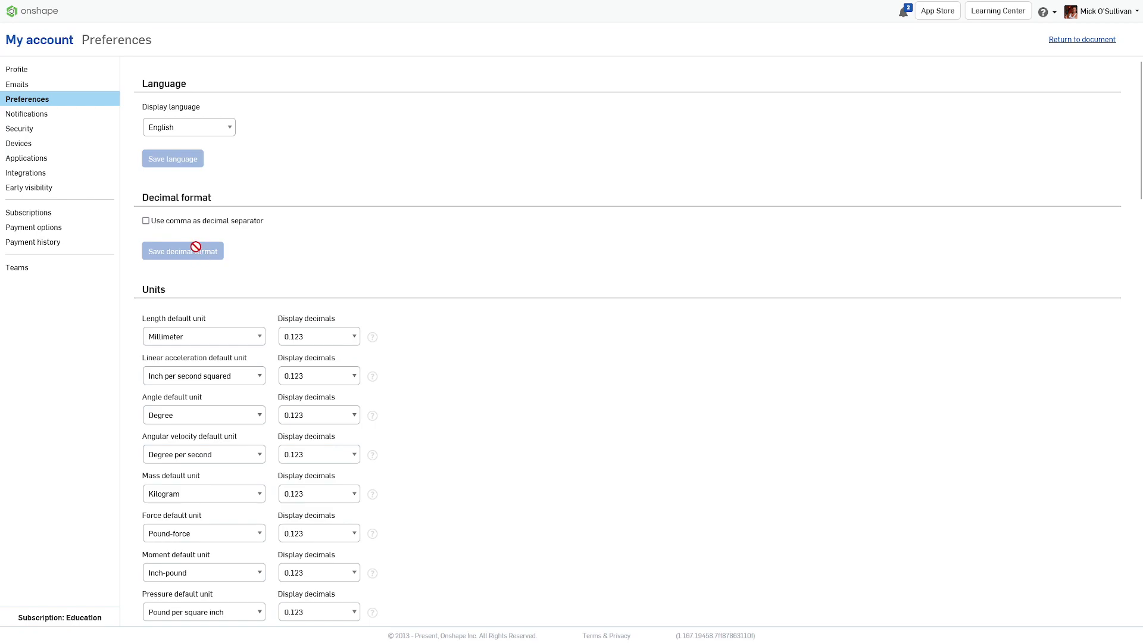
{"action": "mouse_move", "coordinate": [86, 11]}
{"action": "left_click", "coordinate": [14, 36]}
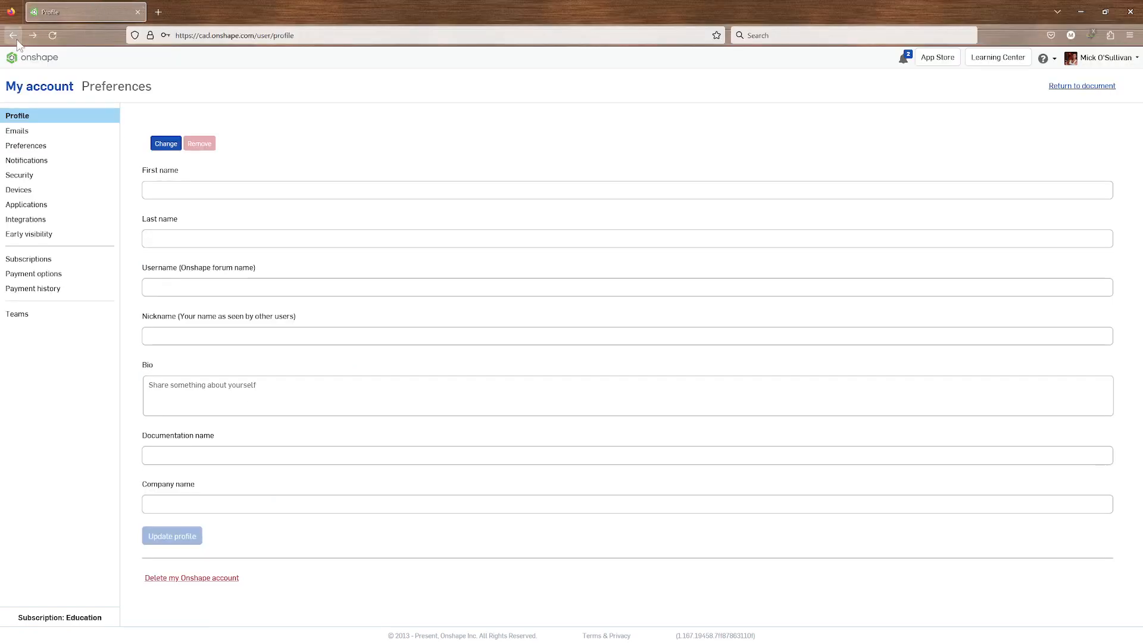
{"action": "left_click", "coordinate": [13, 35]}
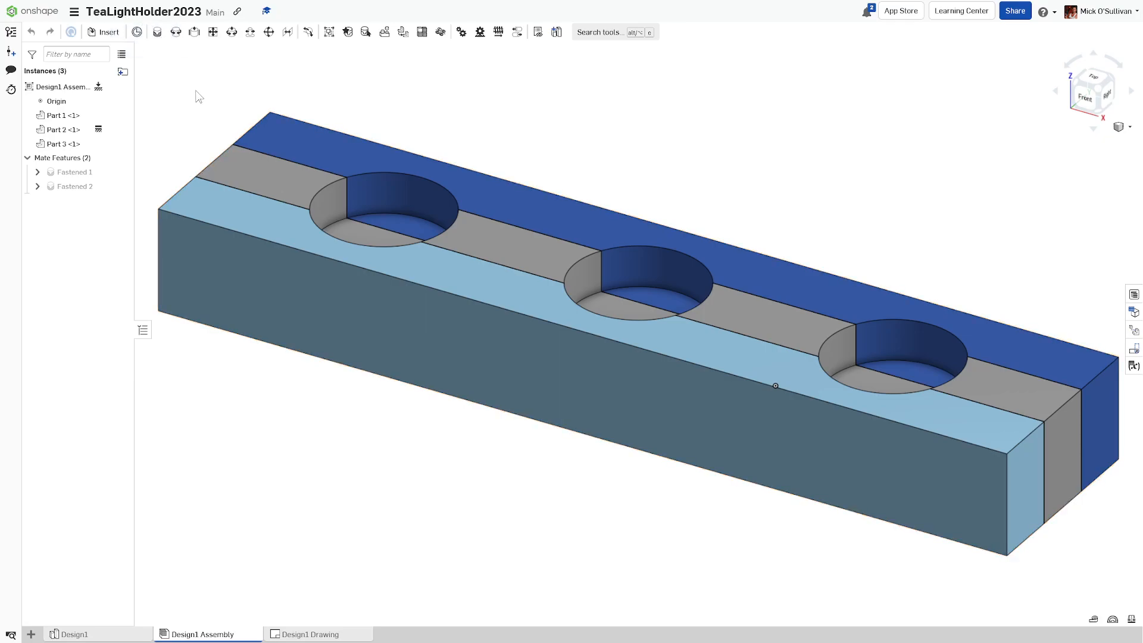
Step: Create a new Part Studio 1 and move its tab ahead of Design1
{"action": "scroll", "coordinate": [222, 115], "scroll_direction": "down", "scroll_amount": 2}
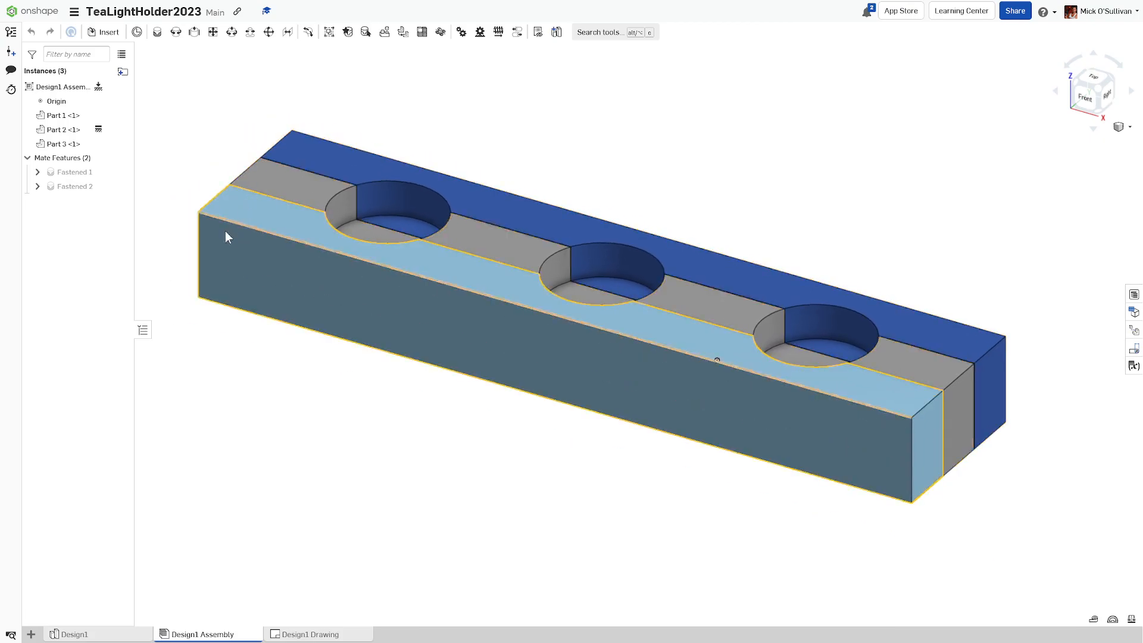
{"action": "left_click", "coordinate": [106, 635]}
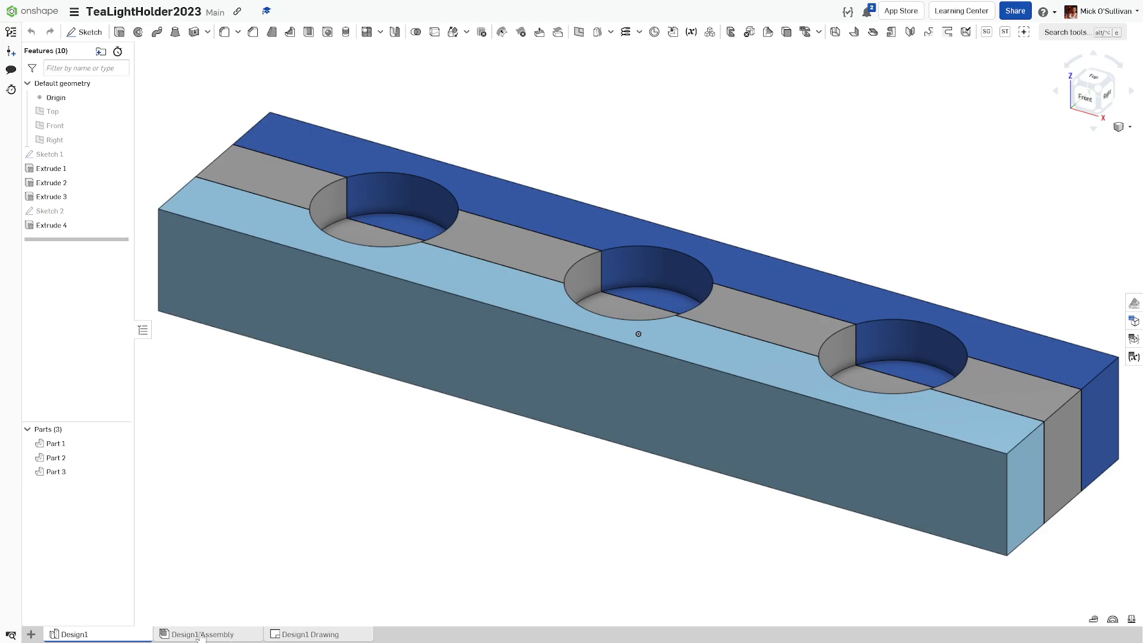
{"action": "left_click", "coordinate": [31, 635]}
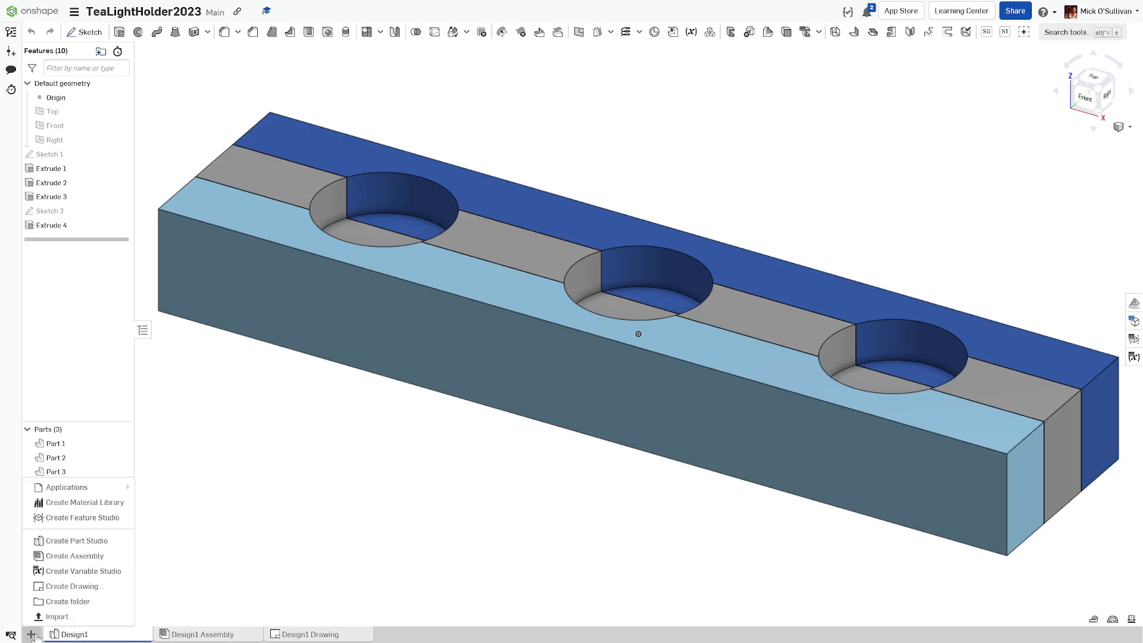
{"action": "left_click", "coordinate": [47, 543]}
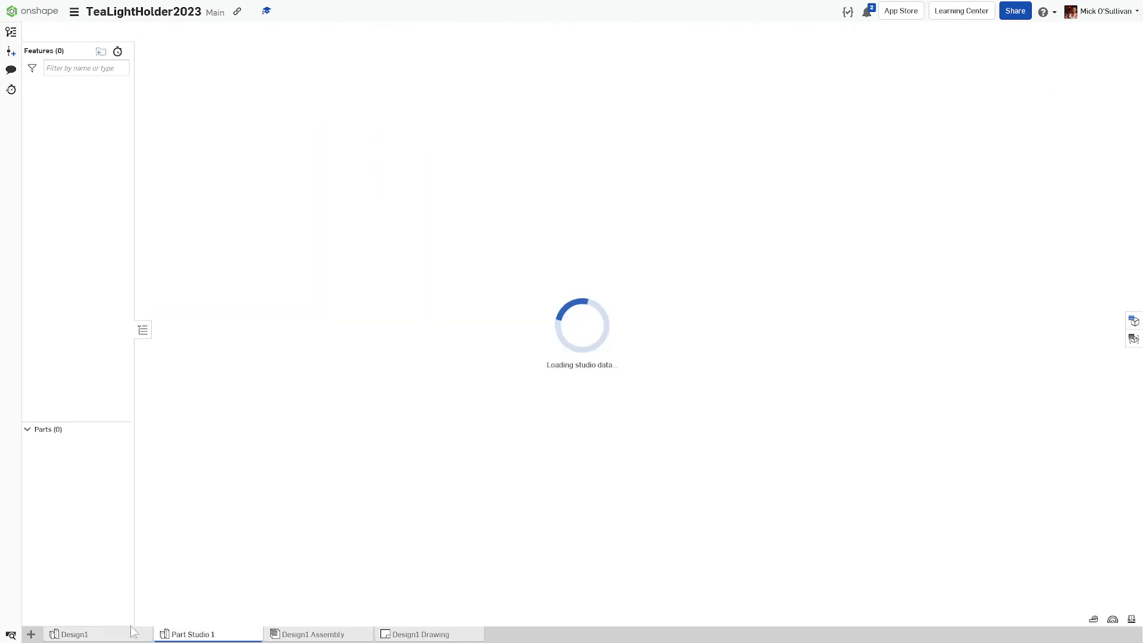
{"action": "left_click_drag", "start_coordinate": [179, 635], "coordinate": [90, 637]}
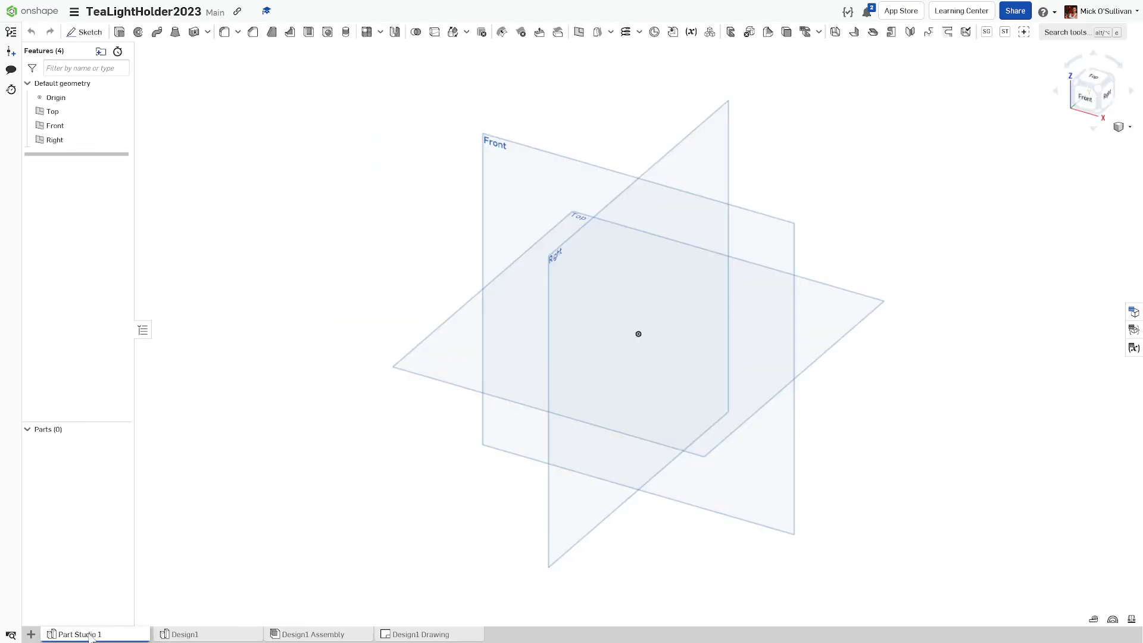
Step: Create a new Assembly 1, then switch to Part Studio 1
{"action": "left_click", "coordinate": [32, 634]}
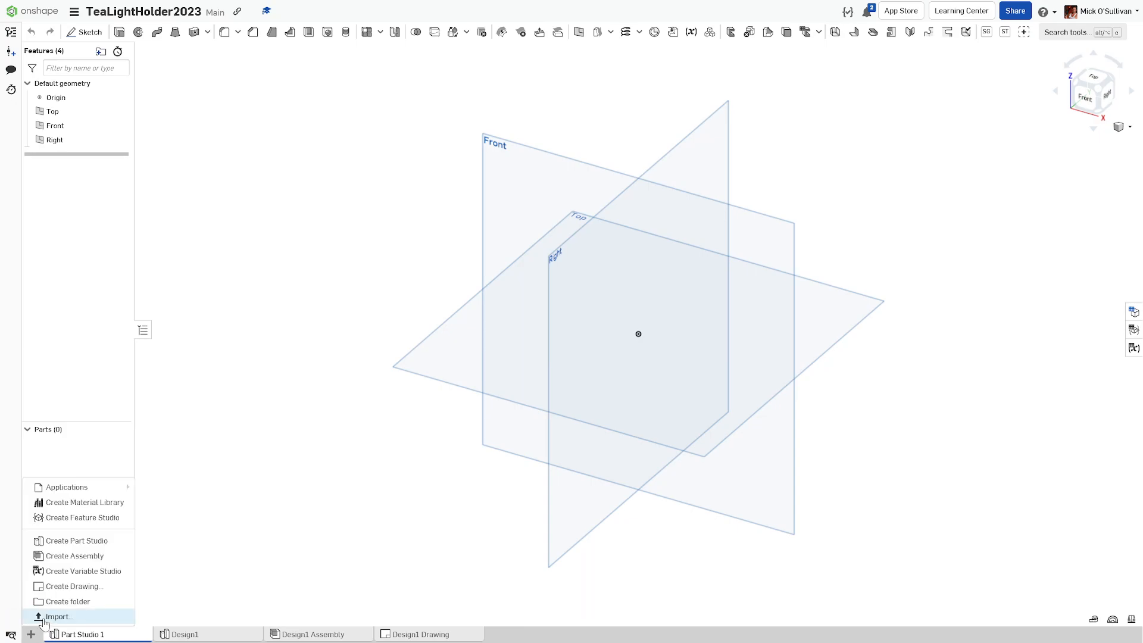
{"action": "left_click", "coordinate": [66, 560]}
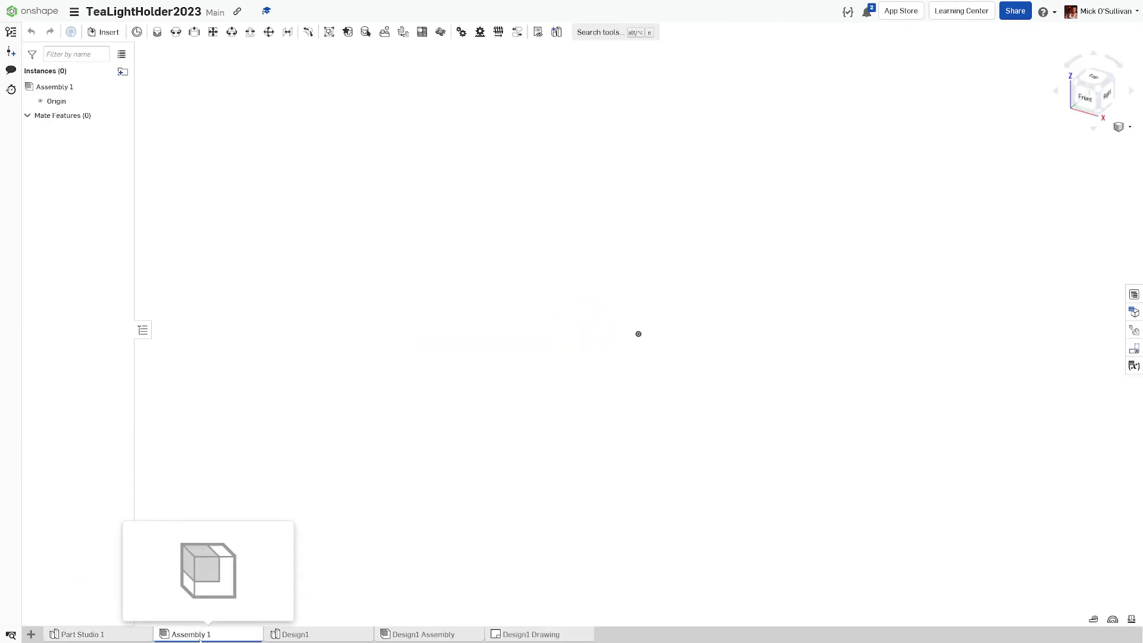
{"action": "left_click", "coordinate": [128, 635]}
{"action": "left_click", "coordinate": [172, 636]}
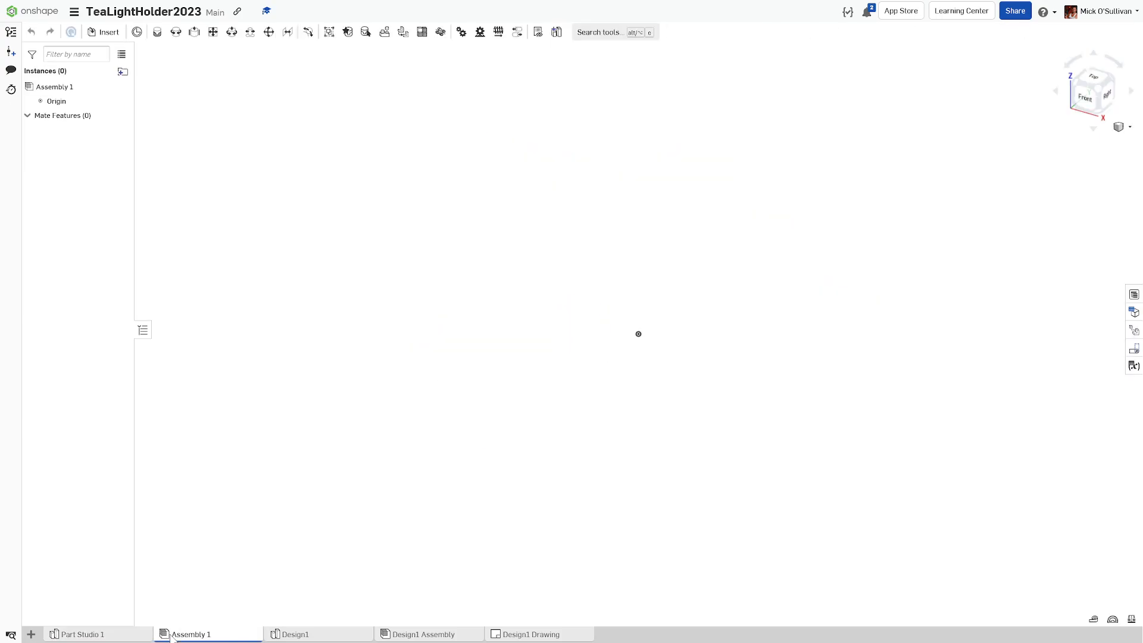
{"action": "left_click", "coordinate": [113, 635]}
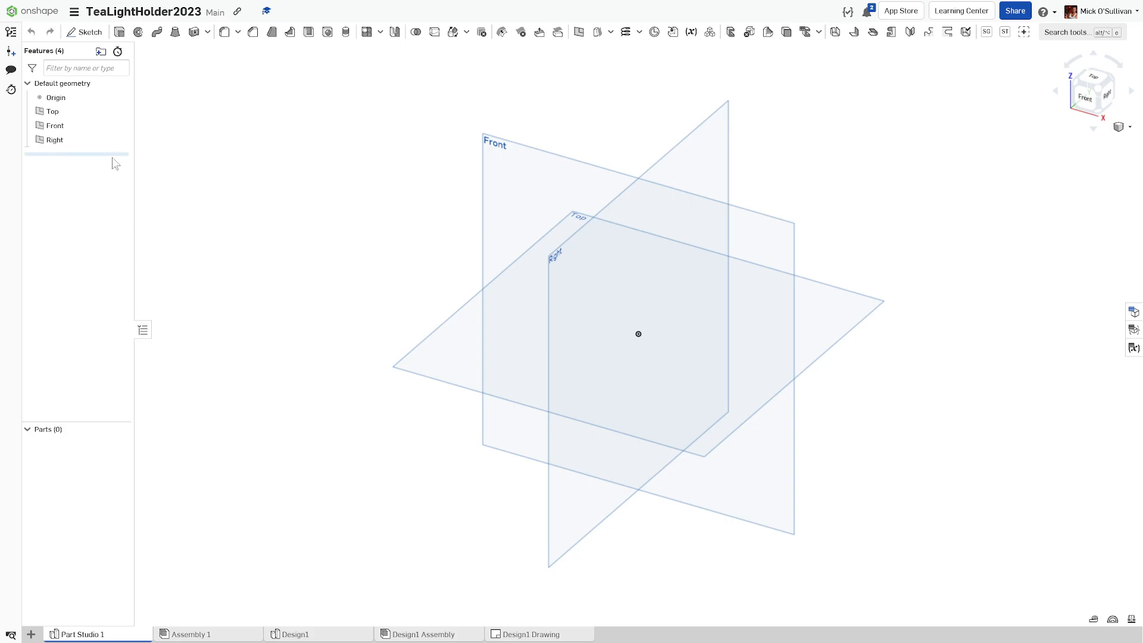
Step: Start Sketch 1 on the Right plane and view it face-on
{"action": "left_click", "coordinate": [86, 33]}
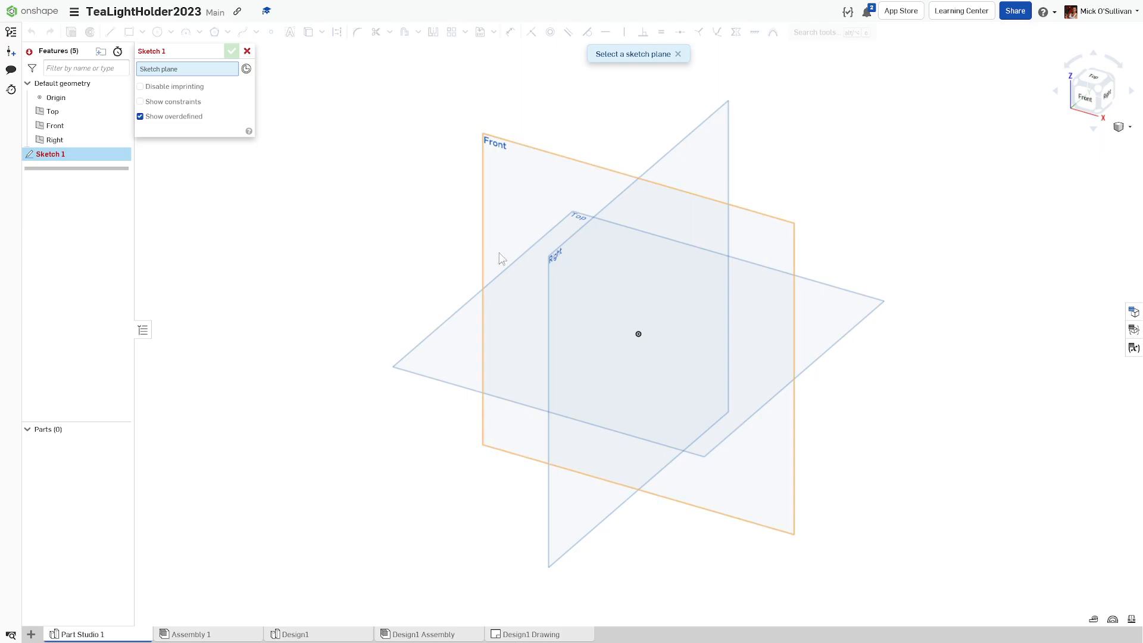
{"action": "left_click", "coordinate": [555, 276]}
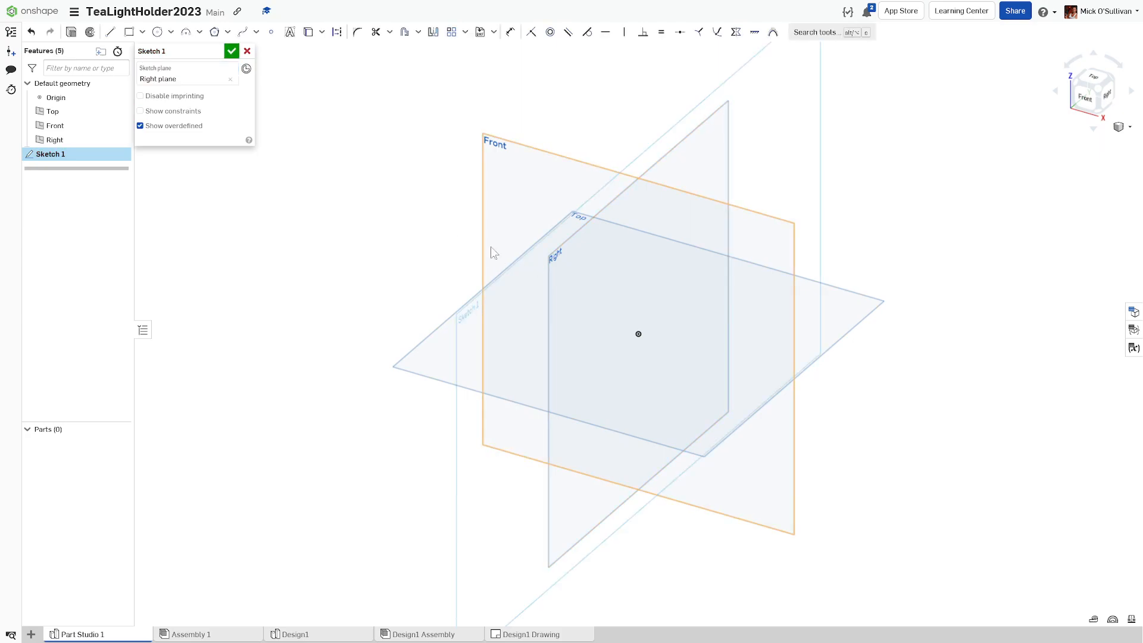
{"action": "left_click", "coordinate": [230, 81]}
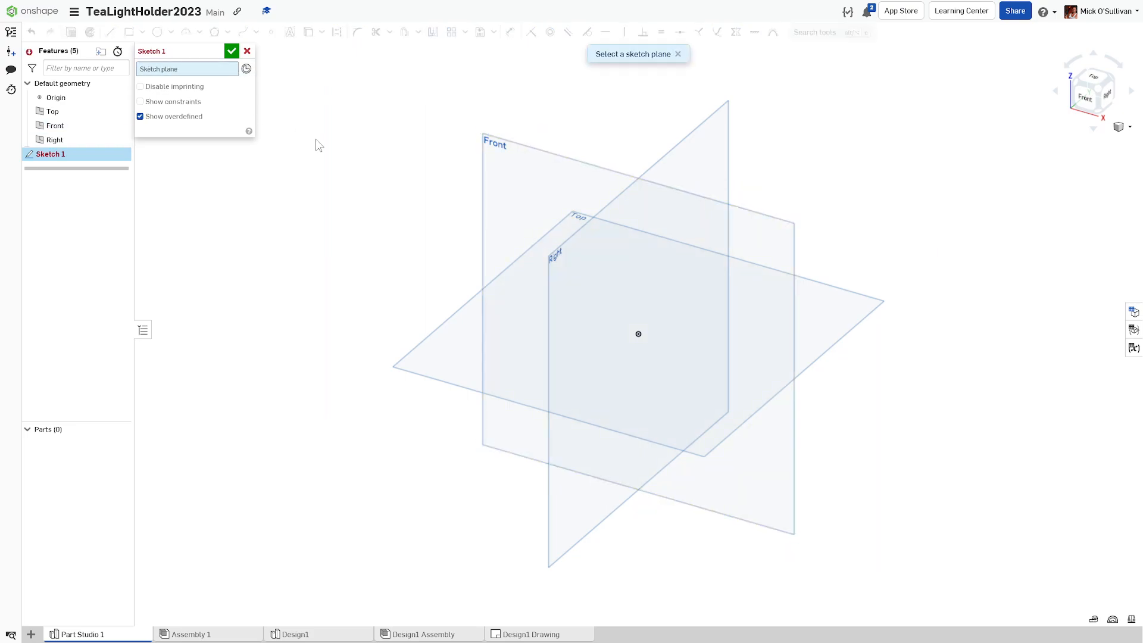
{"action": "left_click", "coordinate": [553, 260]}
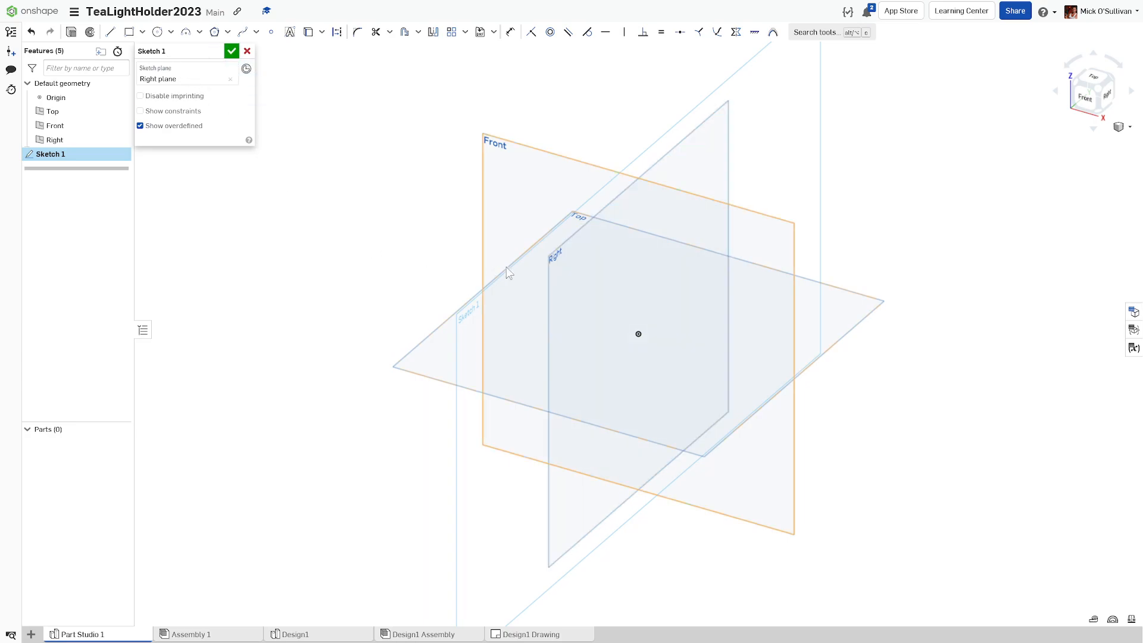
{"action": "left_click", "coordinate": [1107, 99]}
{"action": "scroll", "coordinate": [657, 227], "scroll_direction": "down", "scroll_amount": 4}
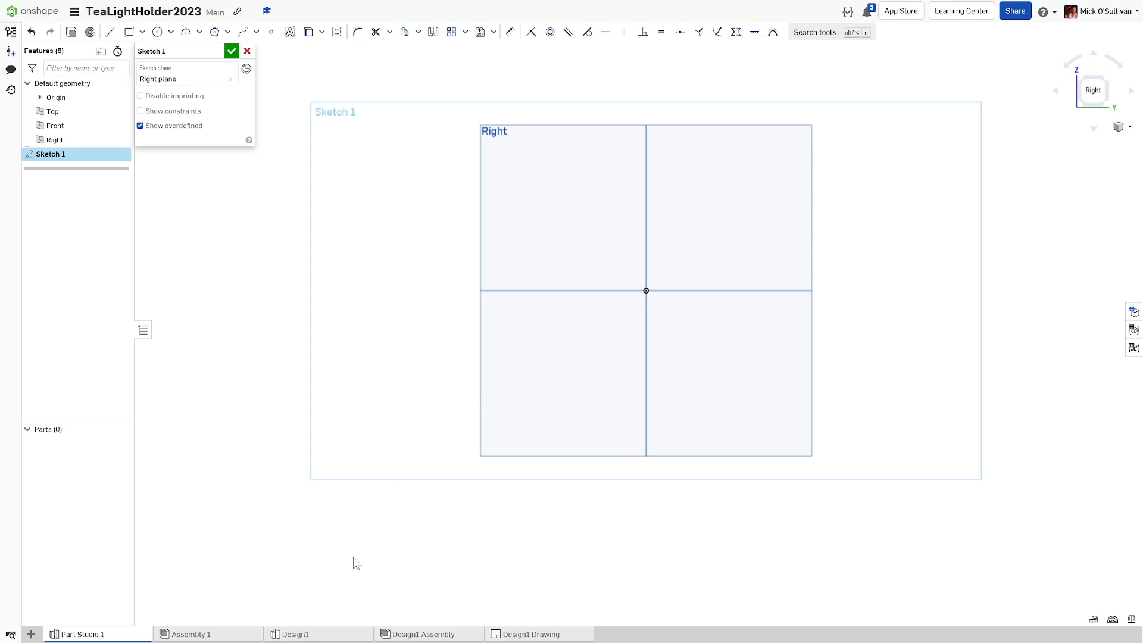
{"action": "left_click", "coordinate": [292, 634]}
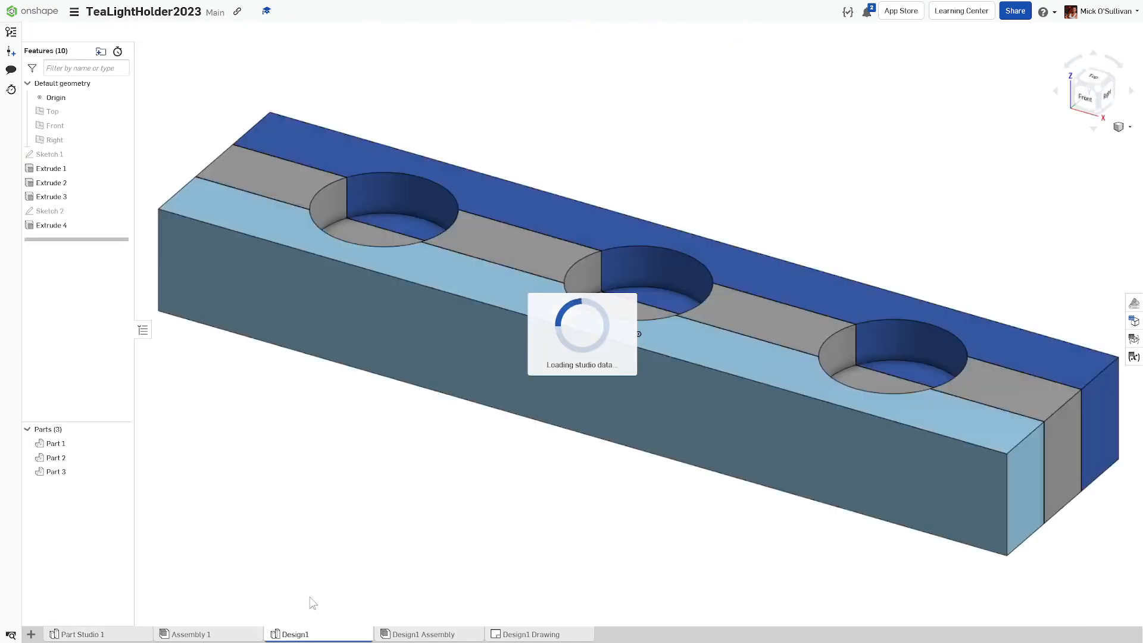
{"action": "right_click_drag", "start_coordinate": [414, 522], "coordinate": [377, 441]}
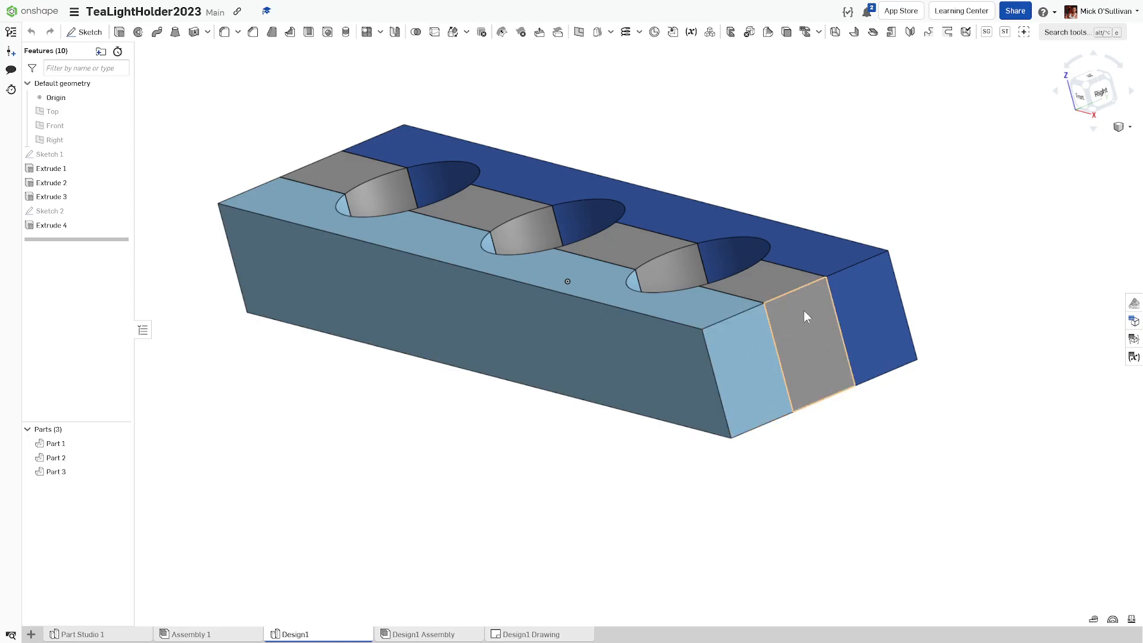
{"action": "right_click_drag", "start_coordinate": [562, 312], "coordinate": [612, 319]}
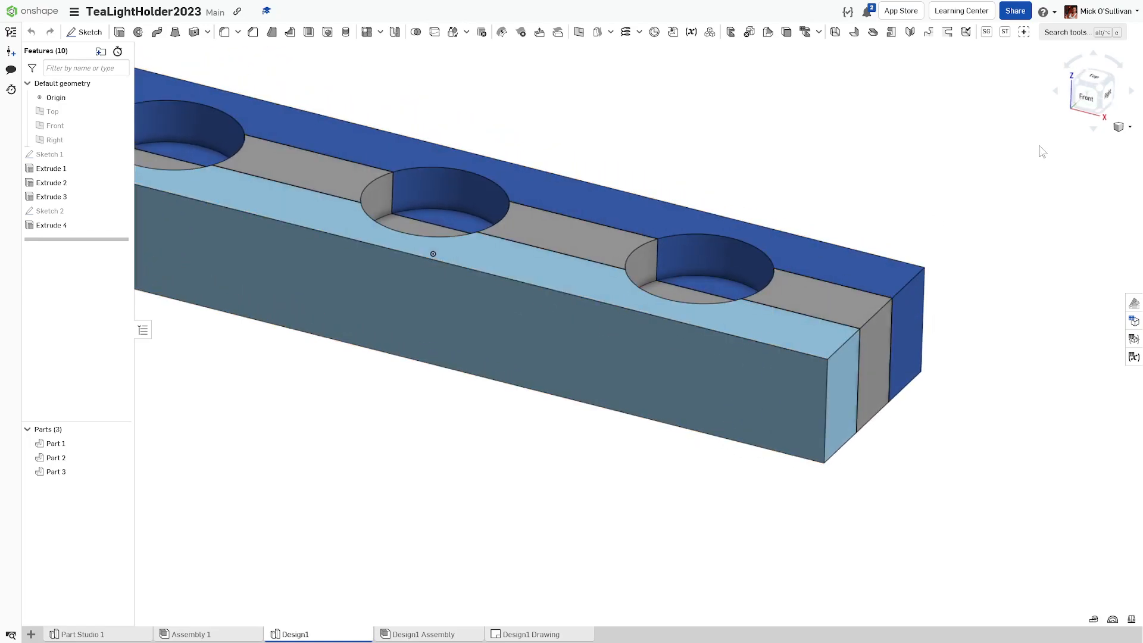
{"action": "left_click", "coordinate": [1087, 108]}
{"action": "scroll", "coordinate": [744, 291], "scroll_direction": "down", "scroll_amount": 3}
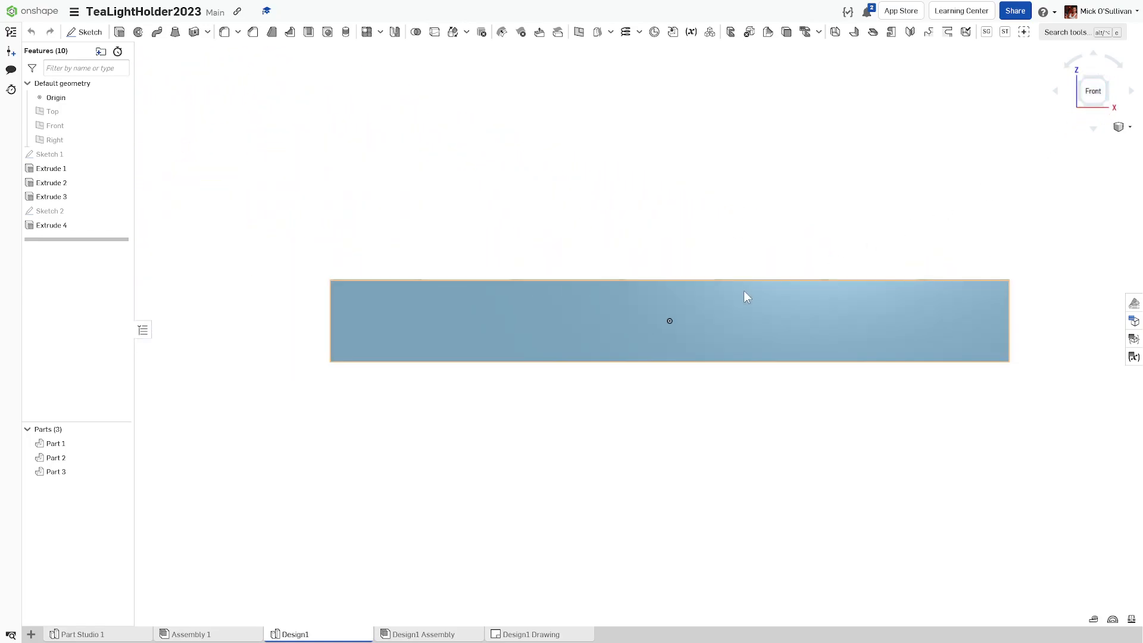
{"action": "right_click_drag", "start_coordinate": [744, 290], "coordinate": [724, 306]}
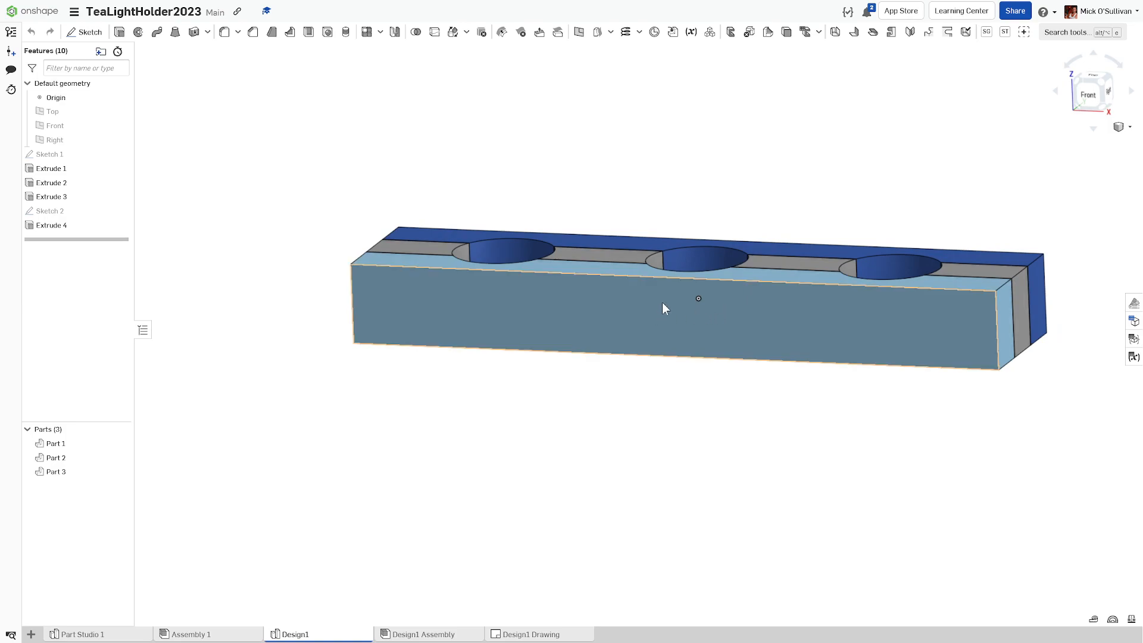
{"action": "left_click", "coordinate": [1091, 101]}
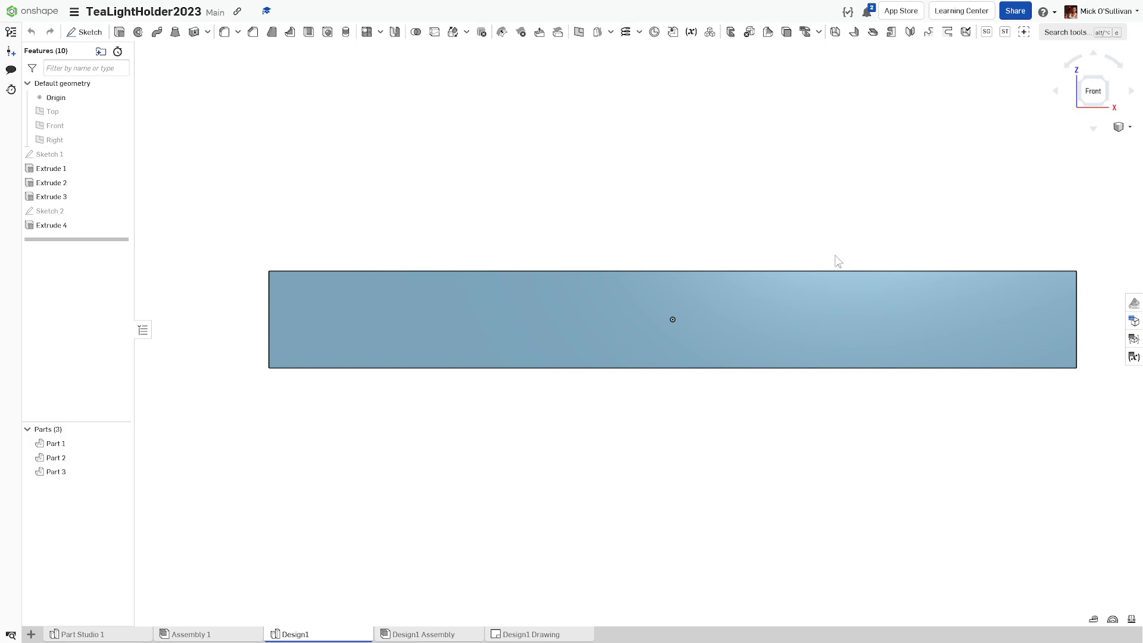
{"action": "right_click_drag", "start_coordinate": [835, 256], "coordinate": [831, 277]}
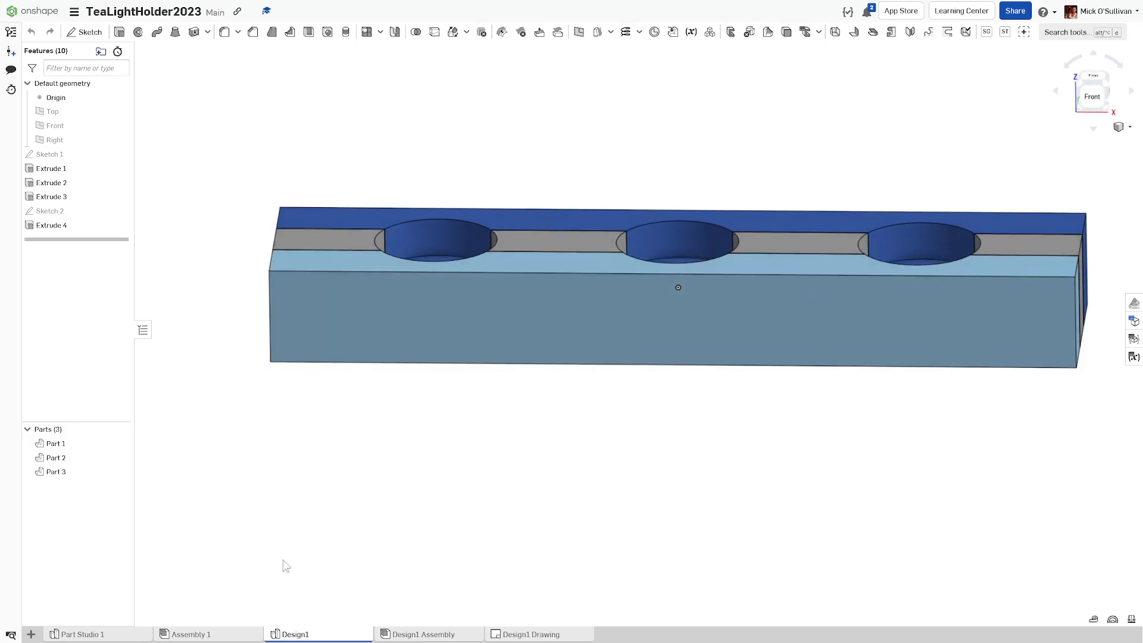
{"action": "left_click", "coordinate": [63, 634]}
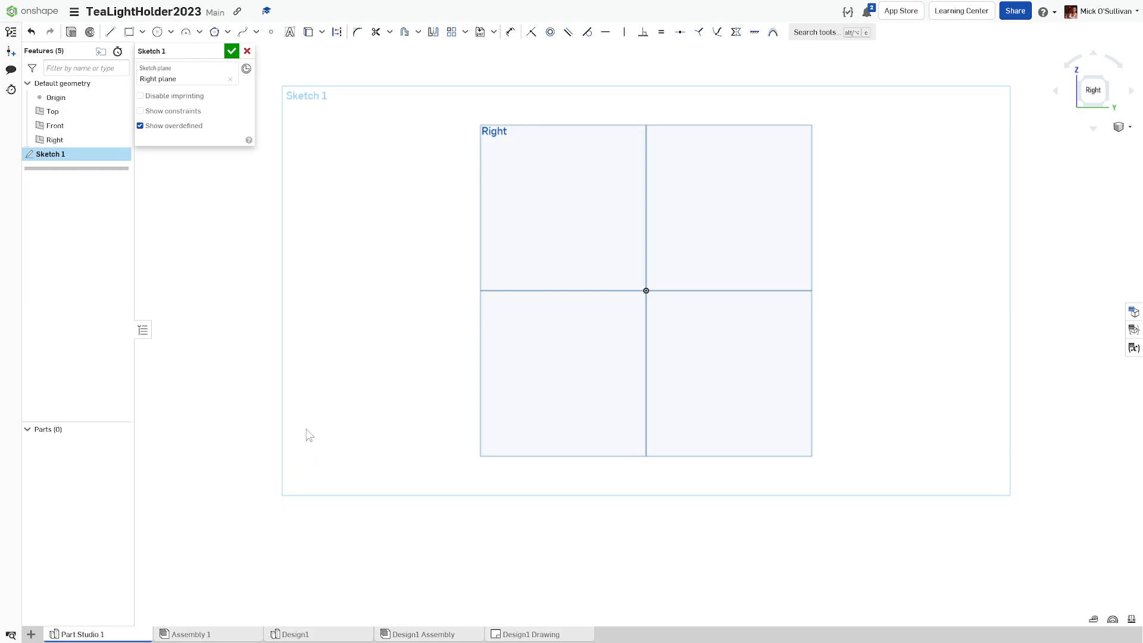
Step: Choose the Center point rectangle method from the sketch Rectangle dropdown
{"action": "left_click", "coordinate": [143, 32]}
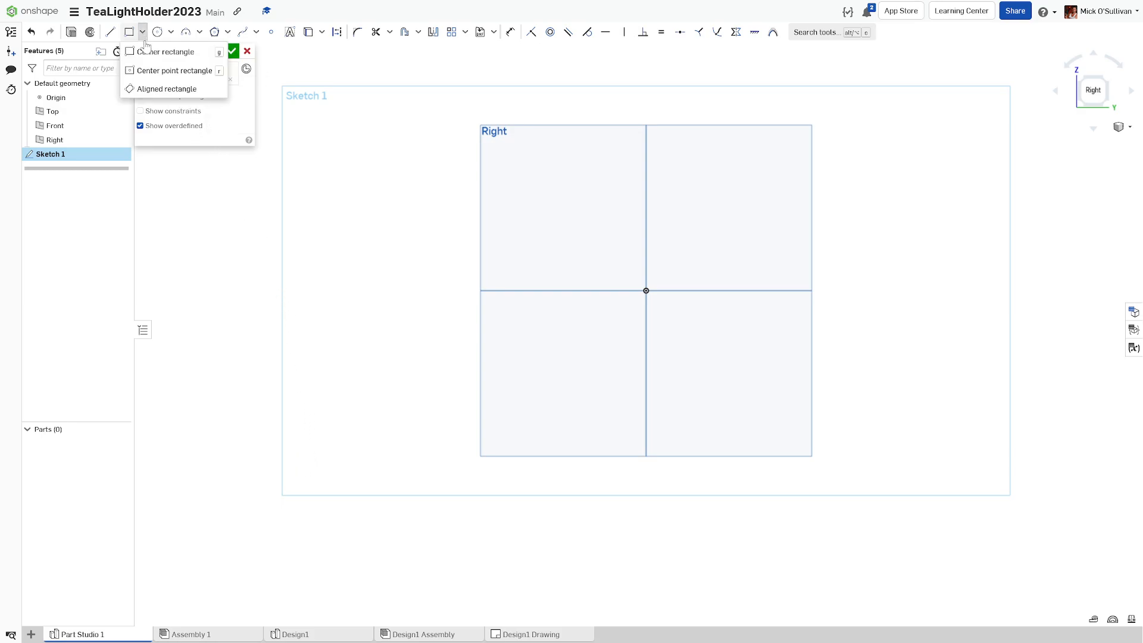
{"action": "left_click", "coordinate": [145, 72]}
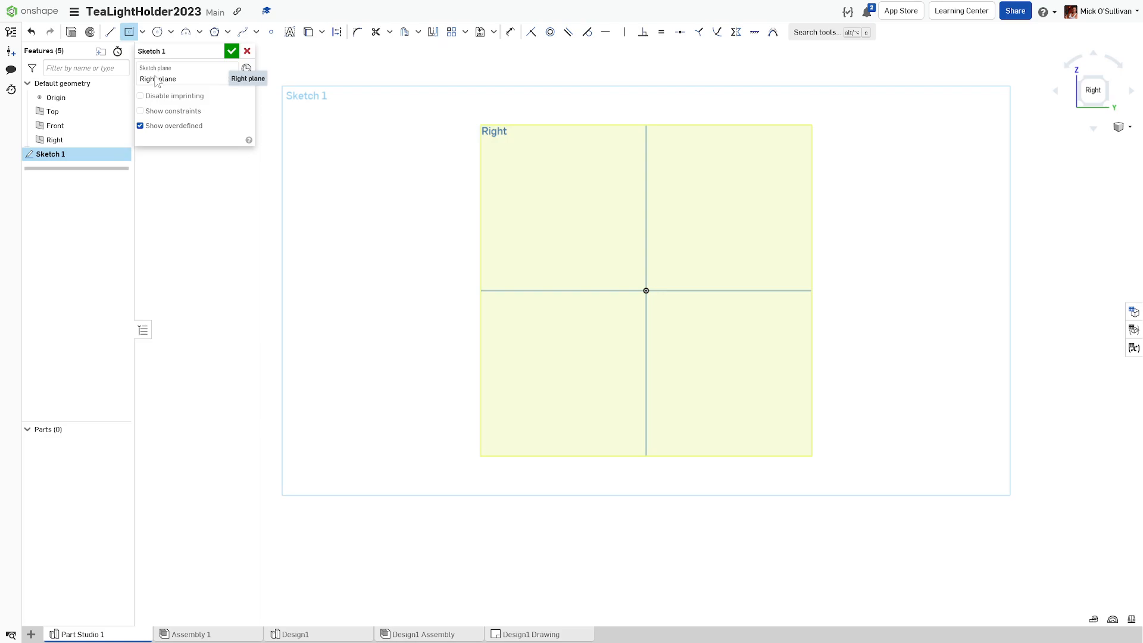
{"action": "left_click", "coordinate": [143, 32]}
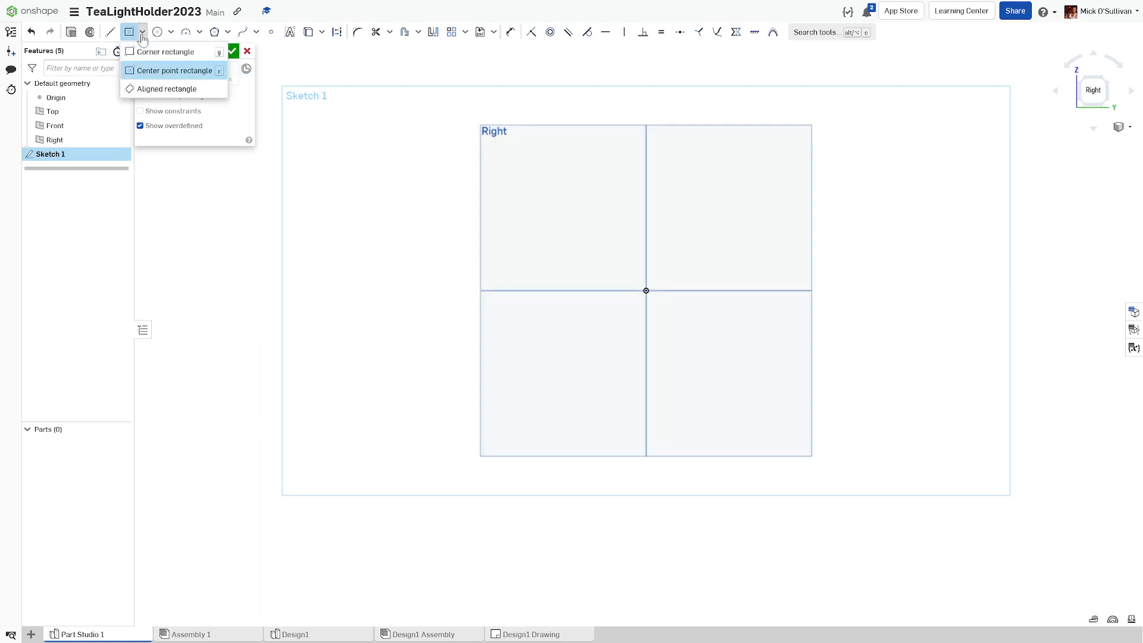
{"action": "left_click", "coordinate": [206, 76]}
{"action": "key", "text": "g"}
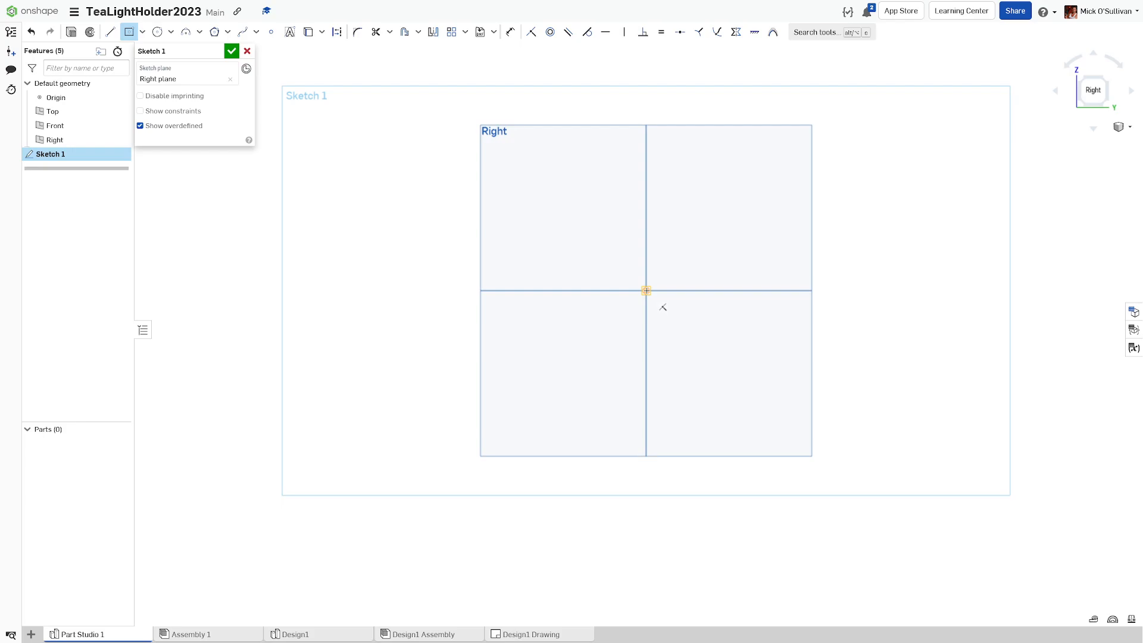
Step: Draw a center-point rectangle on the origin, dimensioned 3*19 (57) wide by 30 tall
{"action": "left_click", "coordinate": [769, 349]}
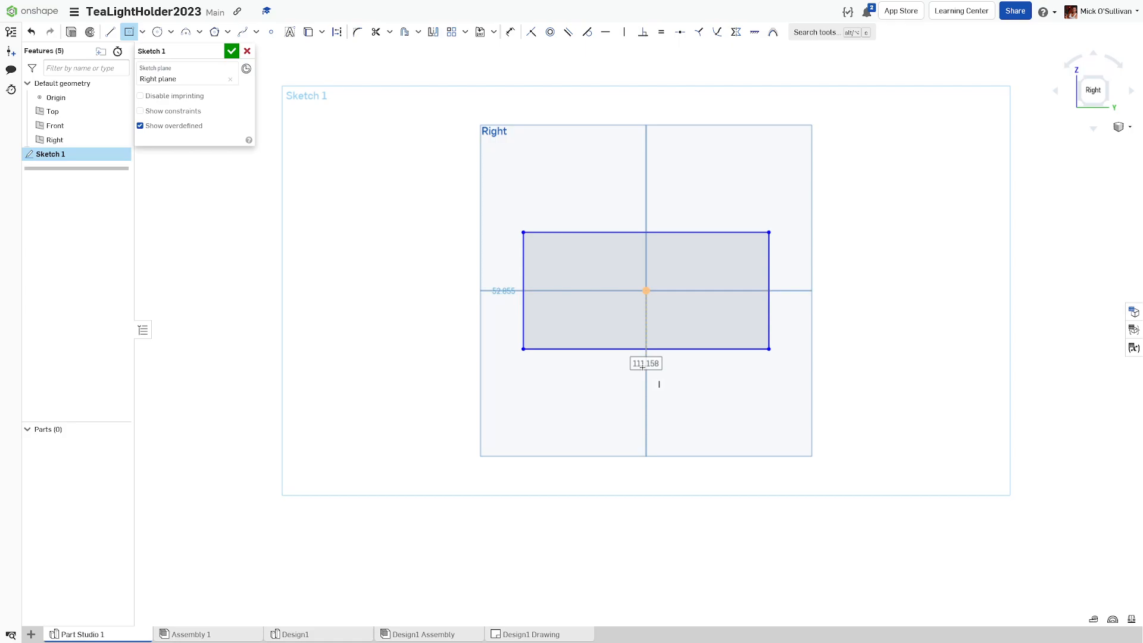
{"action": "double_click", "coordinate": [645, 363]}
{"action": "type", "text": "3*4"}
{"action": "key", "text": "BackSpace"}
{"action": "type", "text": "19"}
{"action": "key", "text": "Return"}
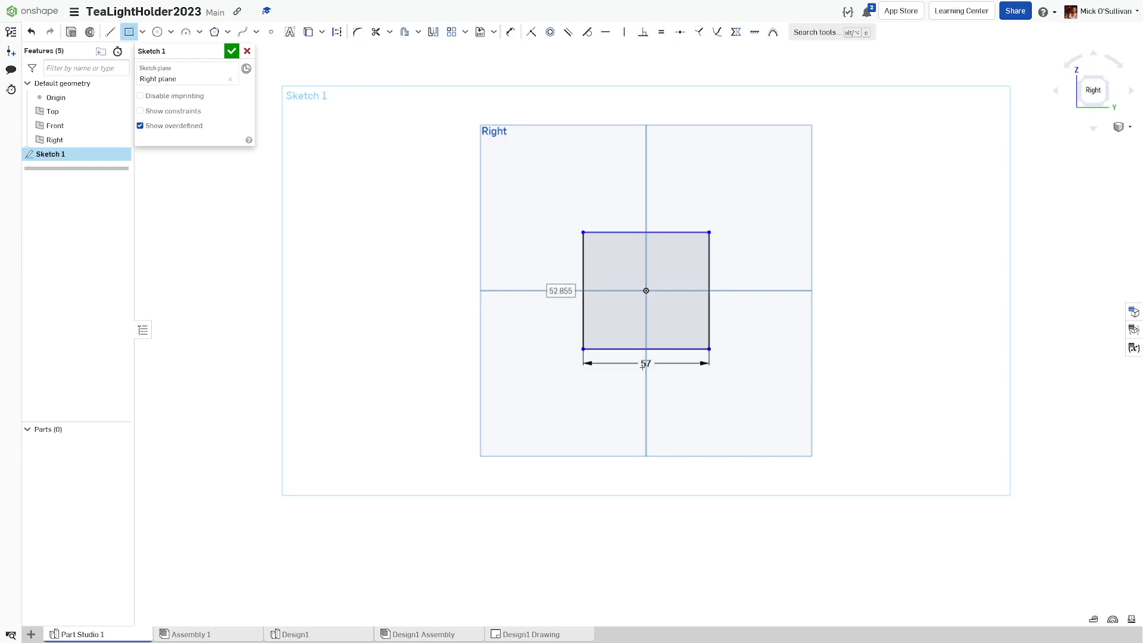
{"action": "type", "text": "30"}
{"action": "key", "text": "Return"}
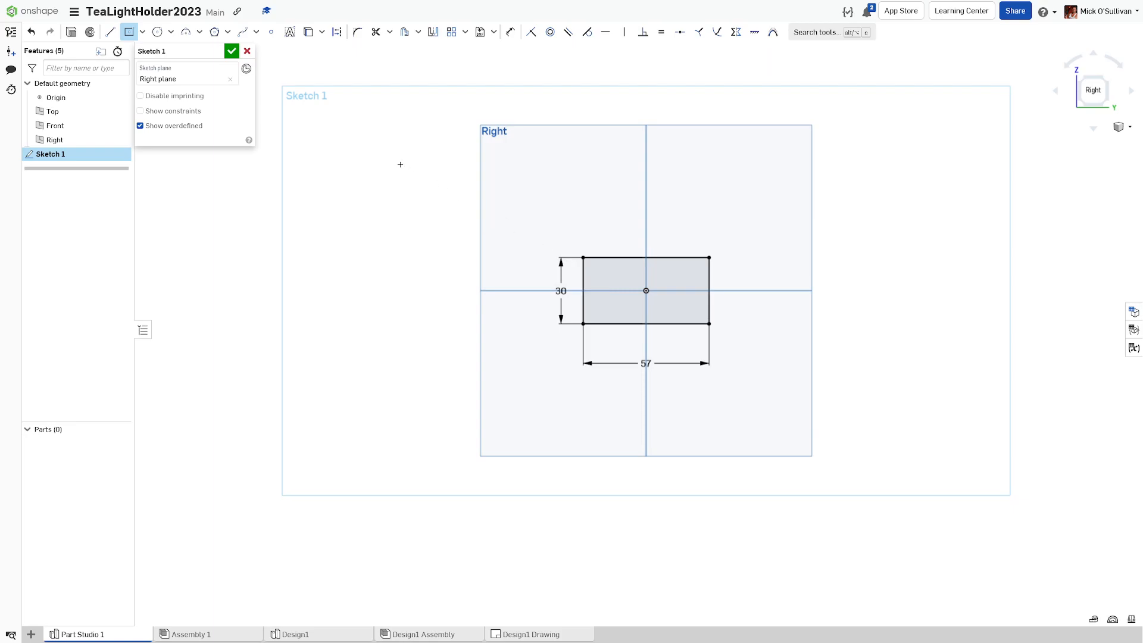
Step: Draw two vertical lines from the rectangle's top edge to its bottom edge
{"action": "left_click", "coordinate": [110, 32]}
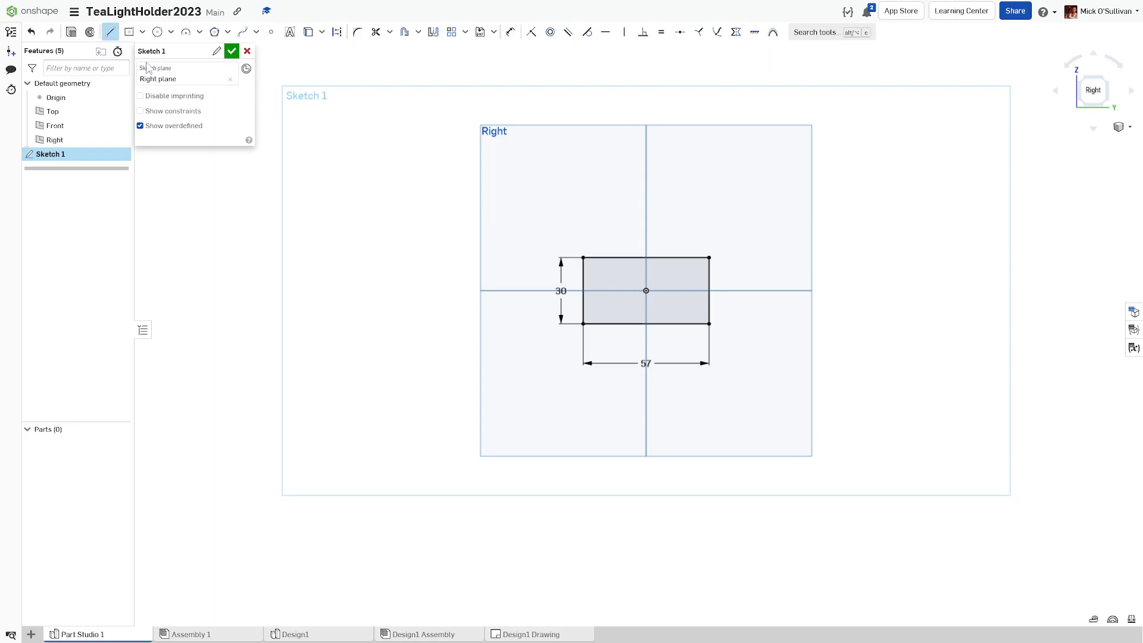
{"action": "left_click", "coordinate": [623, 258]}
{"action": "left_click", "coordinate": [626, 323]}
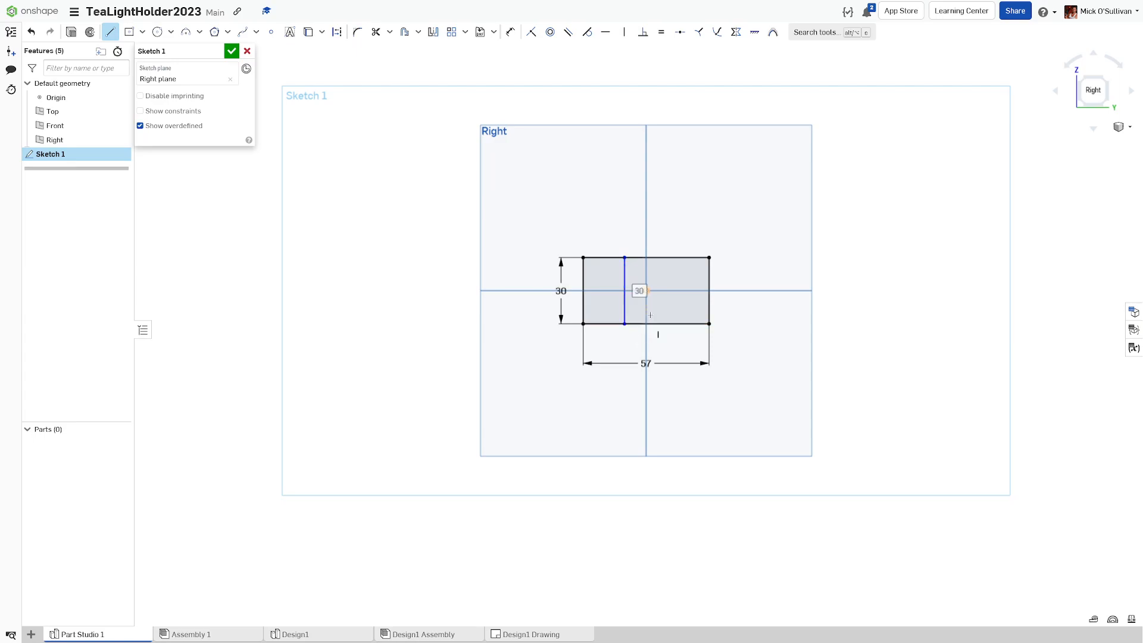
{"action": "left_click", "coordinate": [647, 257]}
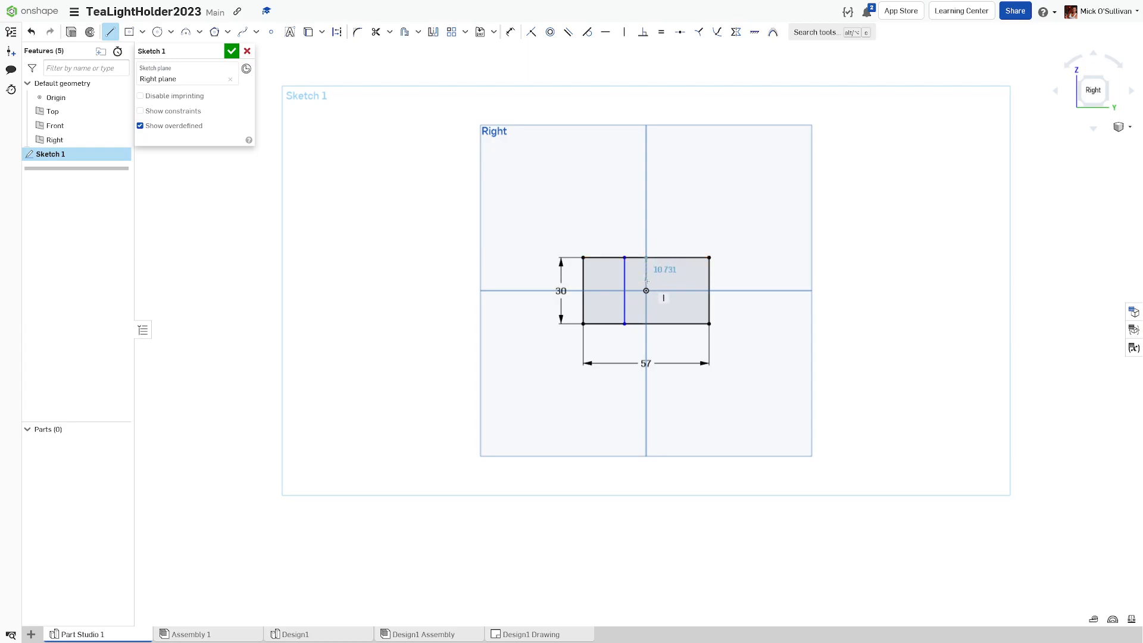
{"action": "key", "text": "Escape"}
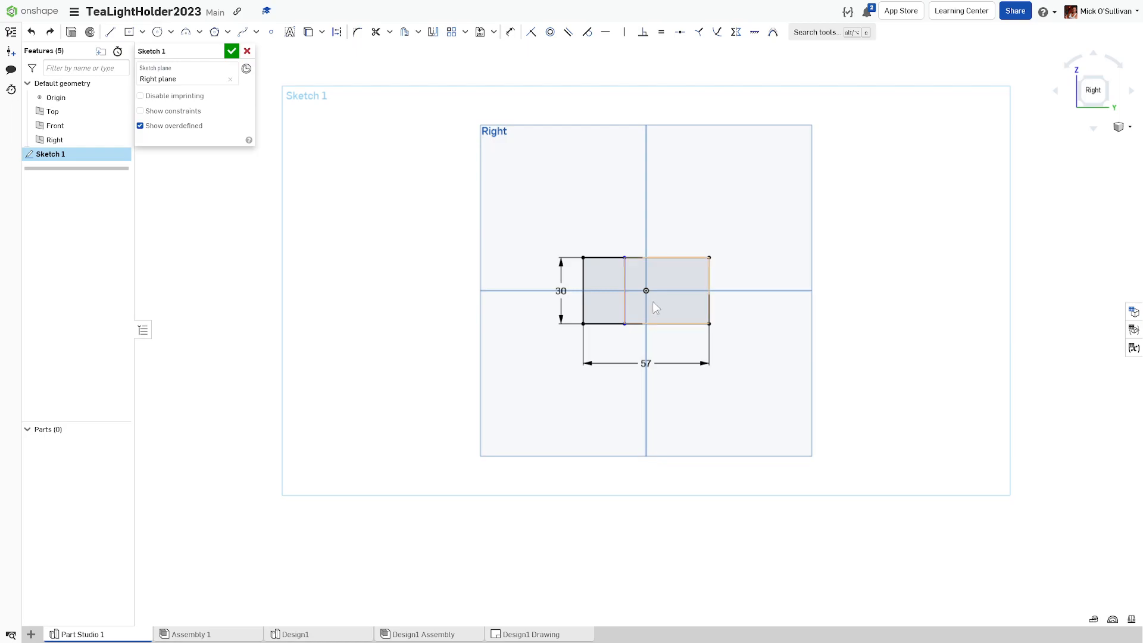
{"action": "key", "text": "u"}
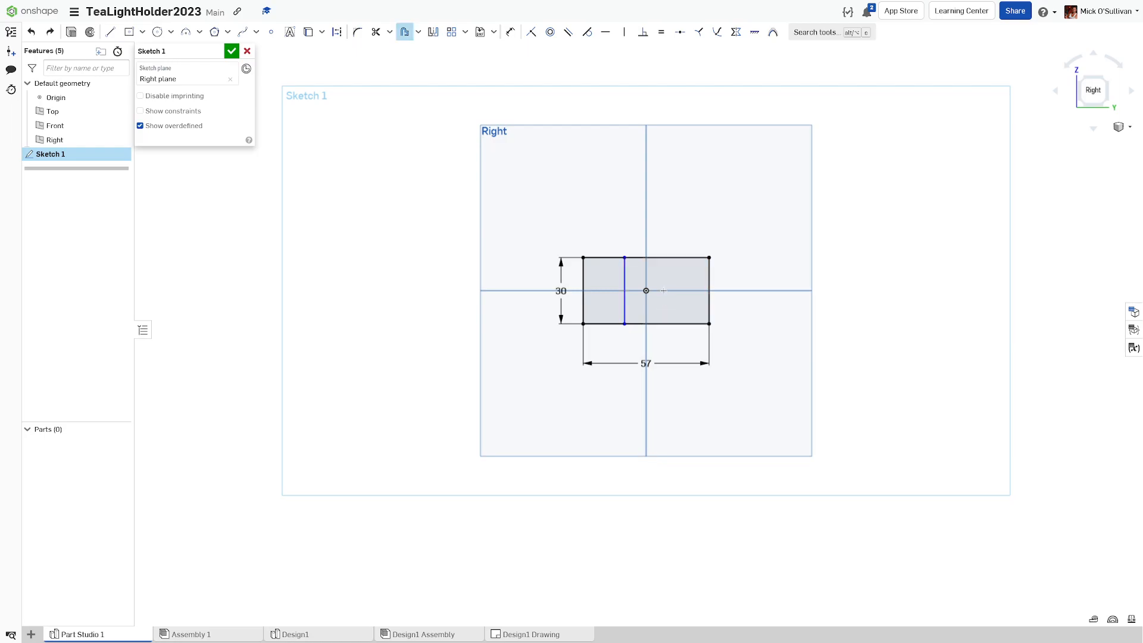
{"action": "key", "text": "l"}
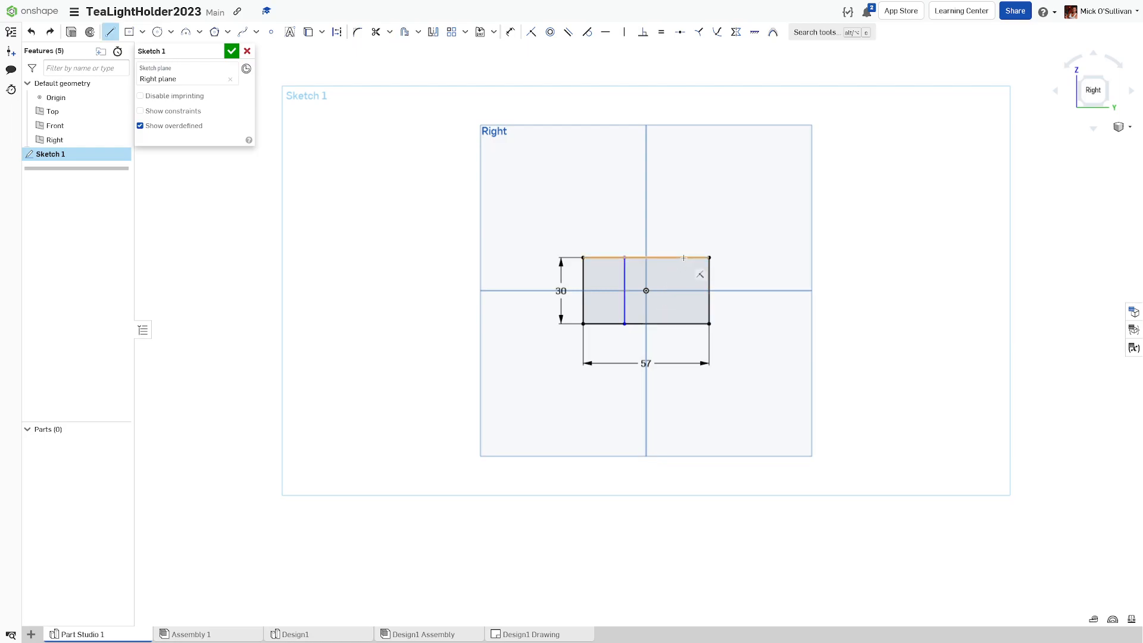
{"action": "left_click", "coordinate": [684, 257]}
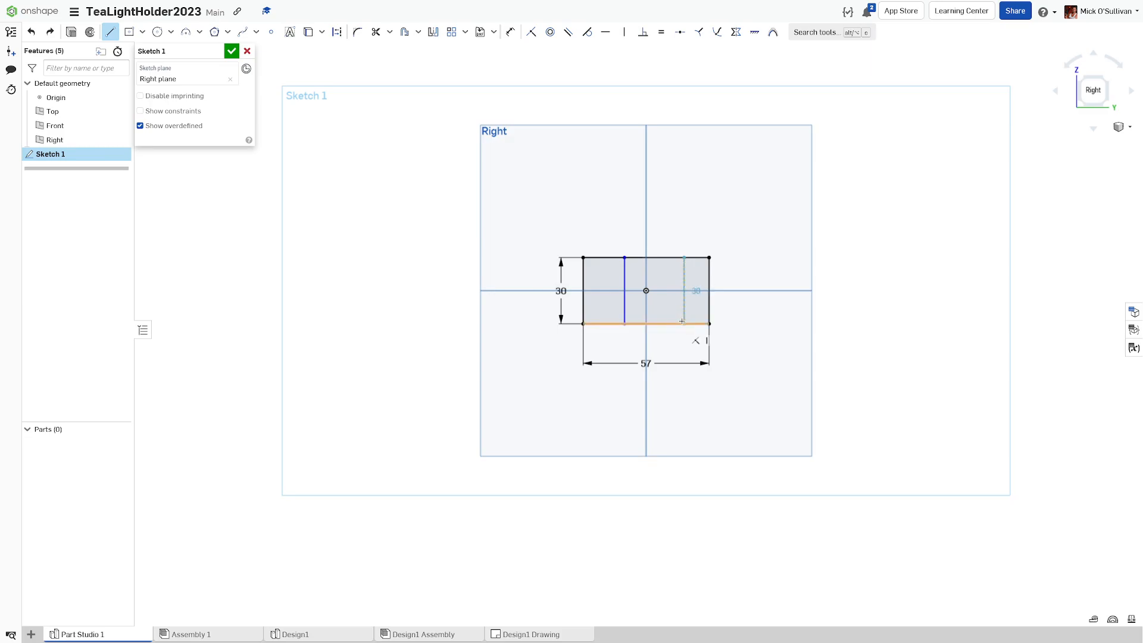
{"action": "left_click", "coordinate": [682, 323]}
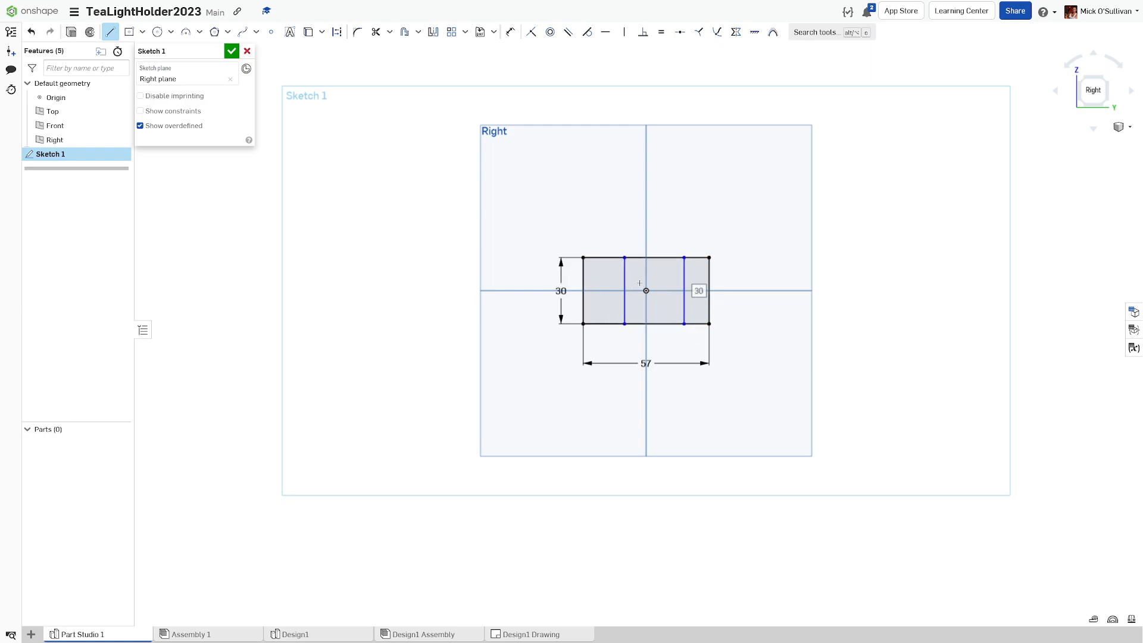
Step: Dimension the right and left outer sections of the rectangle to 19 each
{"action": "key", "text": "u"}
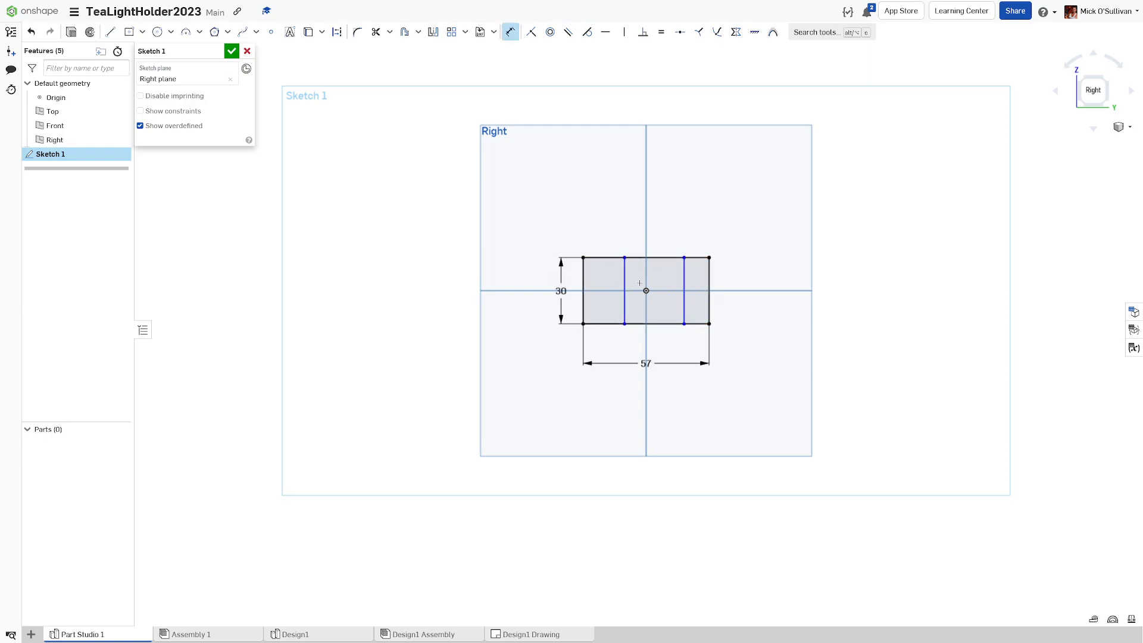
{"action": "left_click", "coordinate": [684, 284]}
{"action": "left_click", "coordinate": [709, 285]}
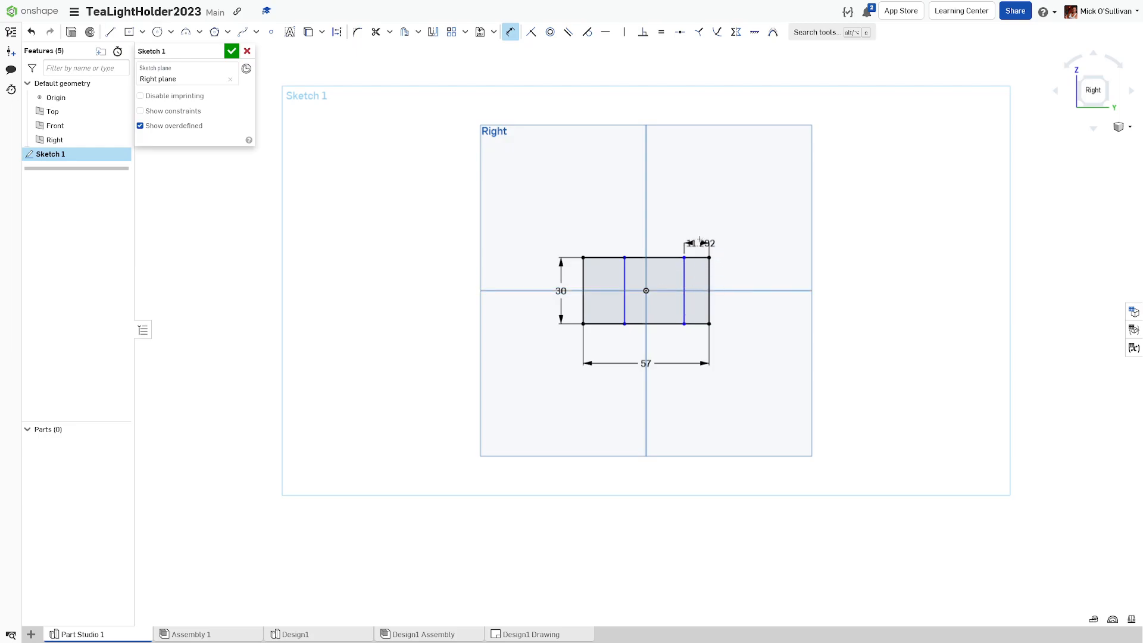
{"action": "left_click", "coordinate": [702, 238]}
{"action": "type", "text": "19"}
{"action": "key", "text": "Return"}
{"action": "left_click", "coordinate": [584, 276]}
{"action": "left_click", "coordinate": [624, 281]}
{"action": "left_click", "coordinate": [618, 232]}
{"action": "type", "text": "19"}
{"action": "key", "text": "Return"}
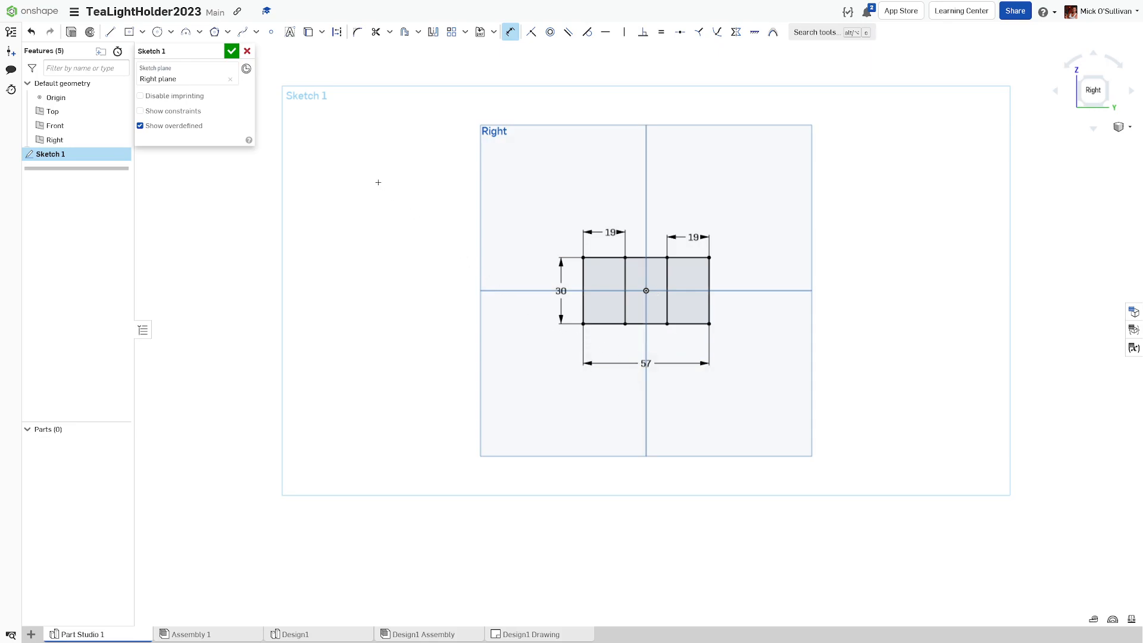
Step: Finish Sketch 1 and extrude its region to a 250 mm depth
{"action": "left_click", "coordinate": [231, 53]}
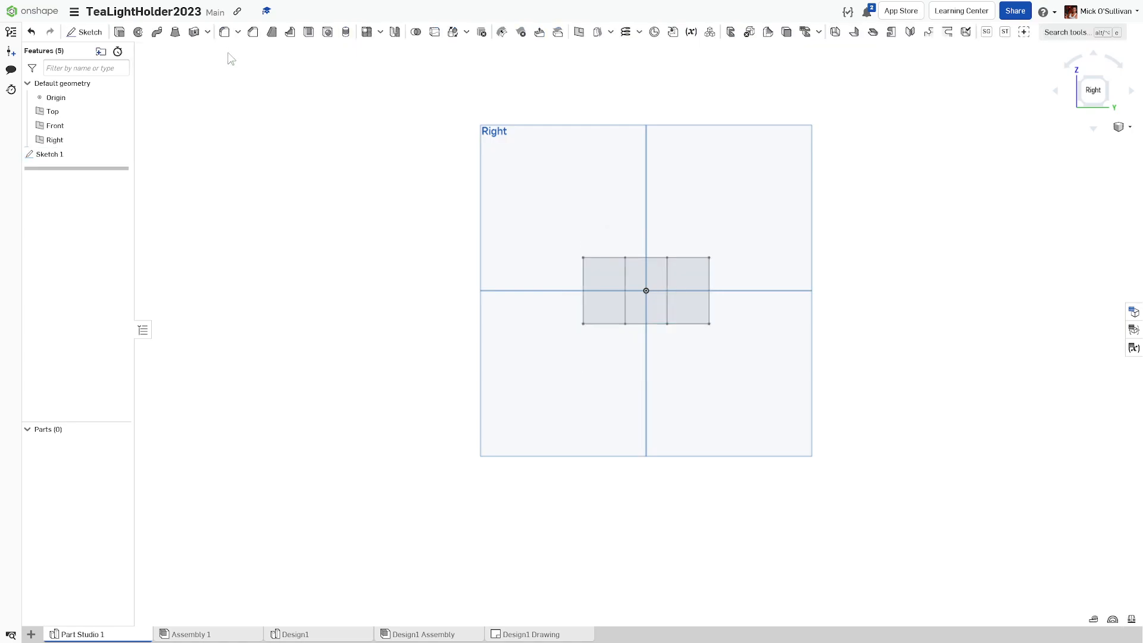
{"action": "mouse_move", "coordinate": [217, 149]}
{"action": "right_mouse_down"}
{"action": "mouse_move", "coordinate": [263, 197]}
{"action": "mouse_move", "coordinate": [288, 199]}
{"action": "mouse_move", "coordinate": [306, 173]}
{"action": "mouse_move", "coordinate": [257, 151]}
{"action": "mouse_move", "coordinate": [158, 137]}
{"action": "right_mouse_up"}
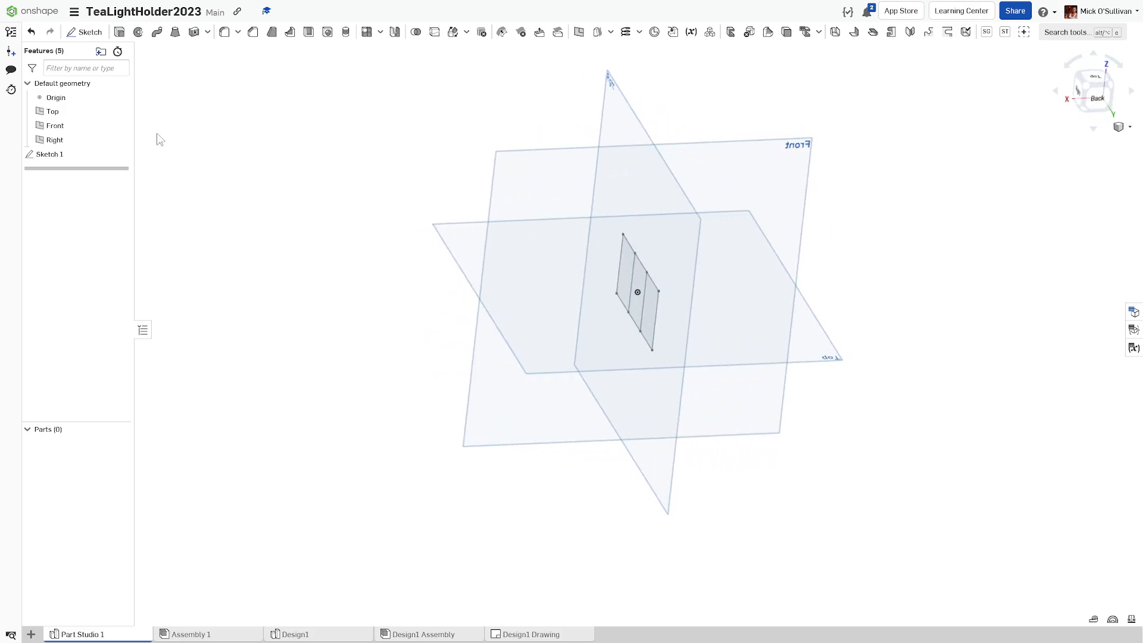
{"action": "left_click", "coordinate": [120, 33]}
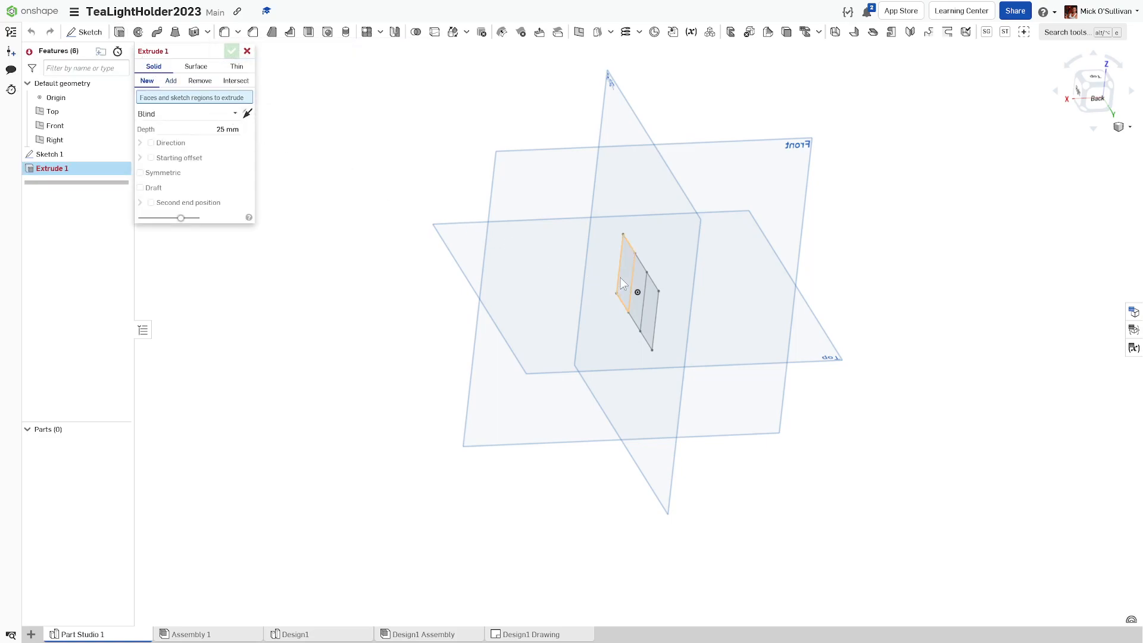
{"action": "left_click", "coordinate": [620, 278]}
{"action": "left_click", "coordinate": [230, 139]}
{"action": "type", "text": "35"}
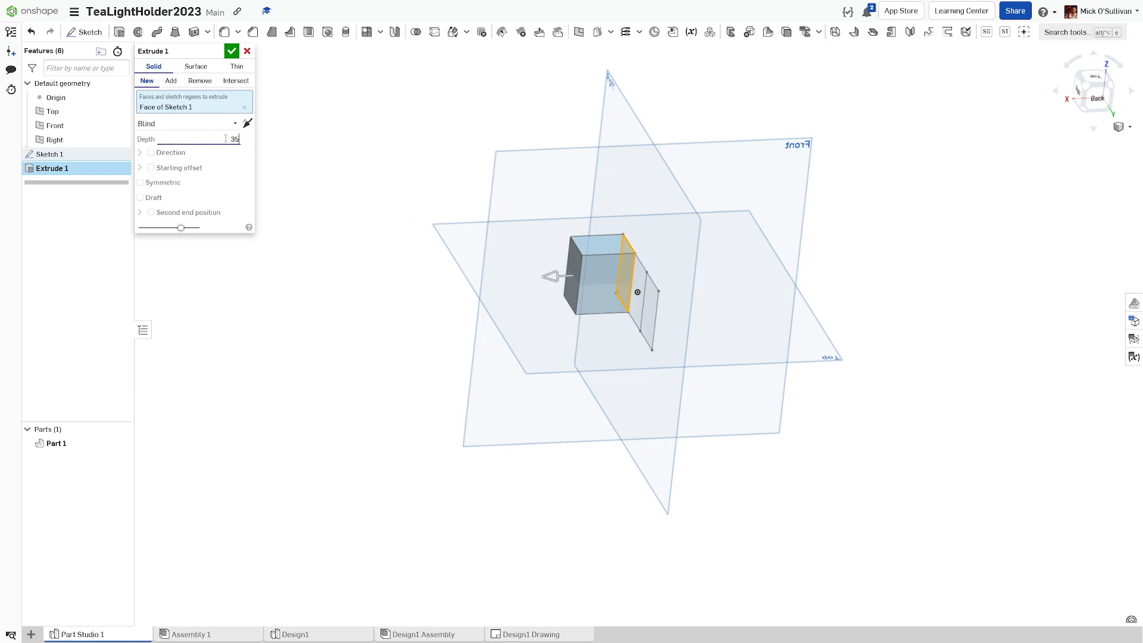
{"action": "type", "text": "0"}
{"action": "key", "text": "BackSpace"}
{"action": "key", "text": "BackSpace"}
{"action": "key", "text": "BackSpace"}
{"action": "type", "text": "250"}
{"action": "key", "text": "Return"}
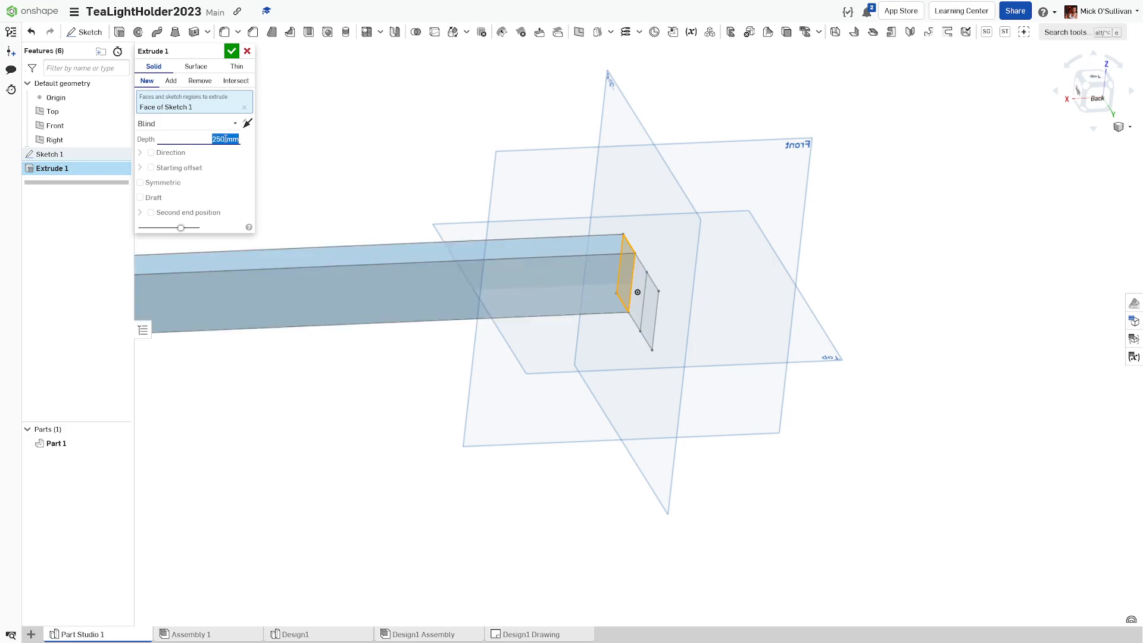
Step: Make the 250 mm extrusion symmetric and confirm Extrude 1
{"action": "middle_click_drag", "start_coordinate": [313, 292], "coordinate": [493, 306]}
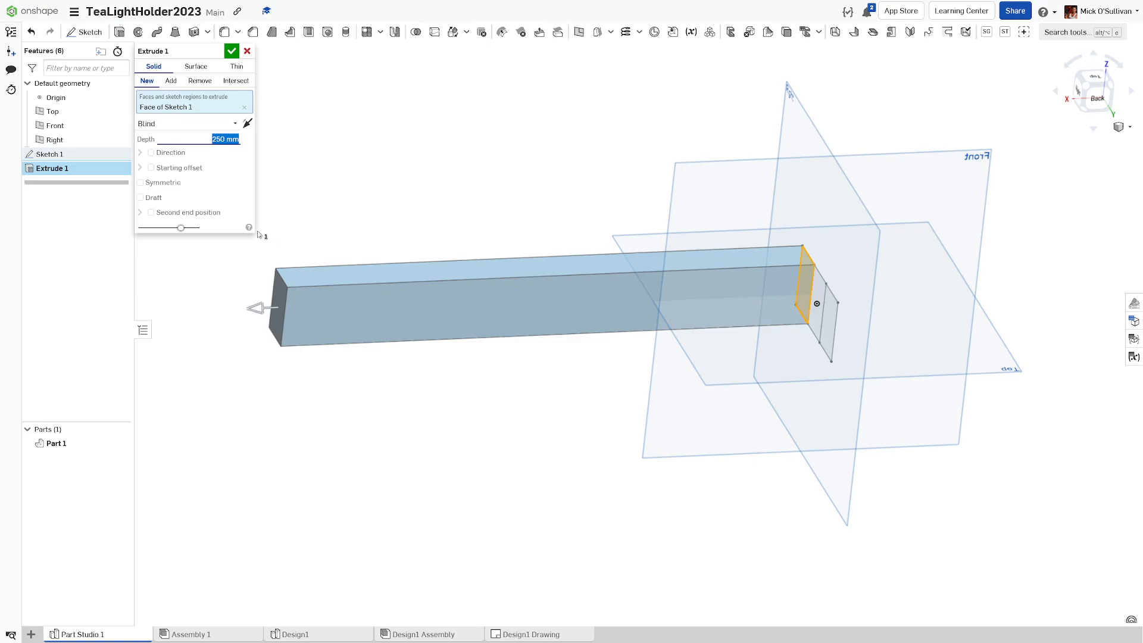
{"action": "left_click", "coordinate": [164, 183]}
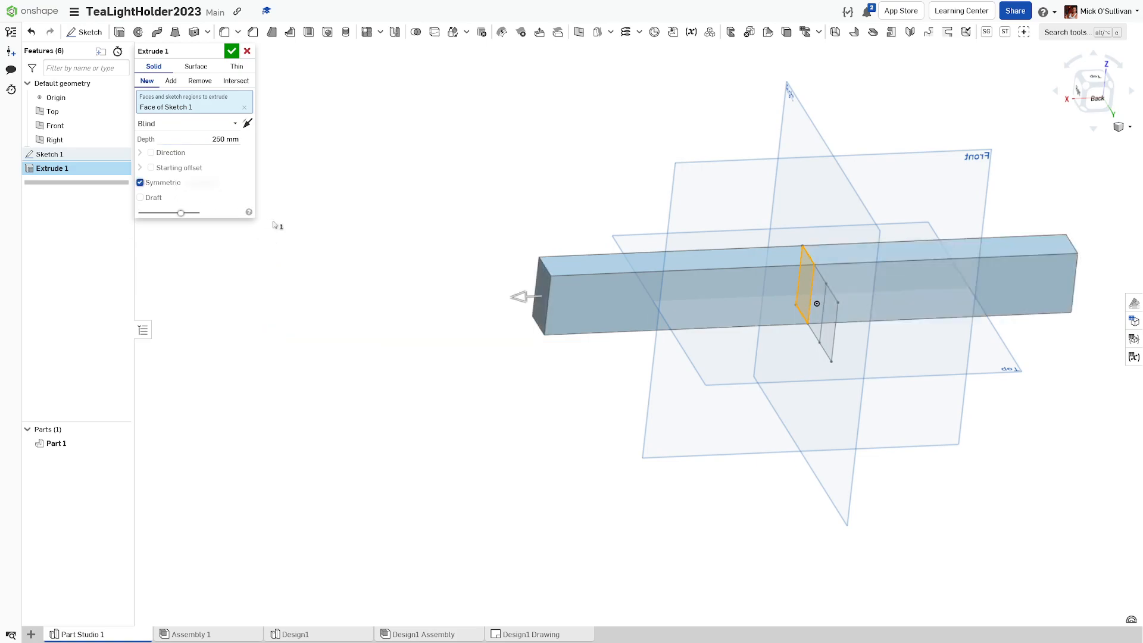
{"action": "right_click_drag", "start_coordinate": [408, 286], "coordinate": [586, 320]}
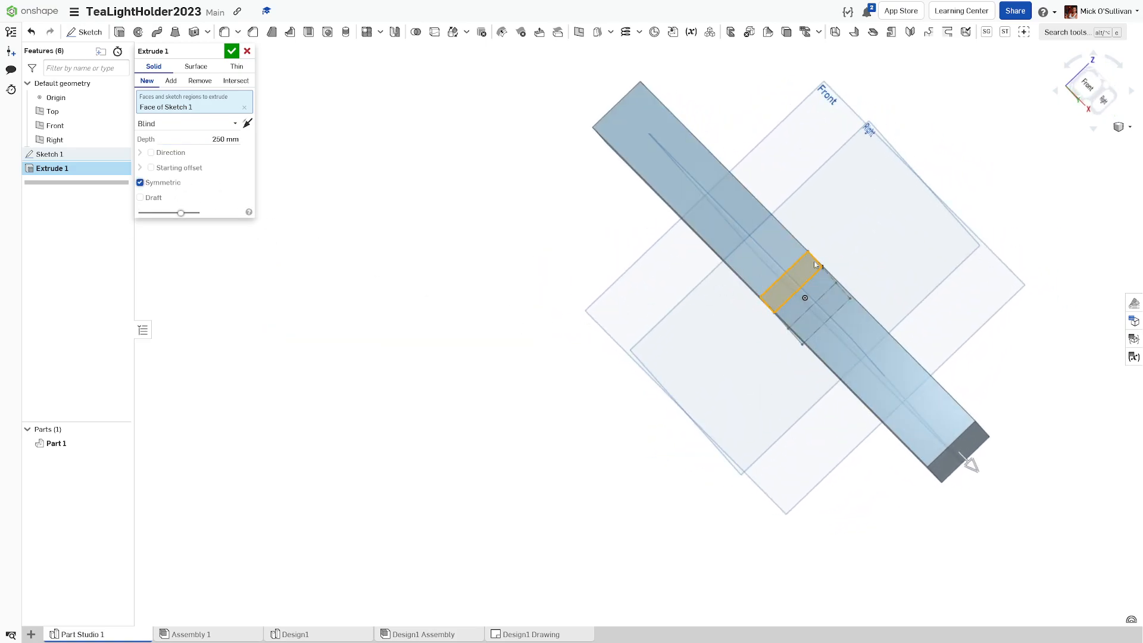
{"action": "left_click", "coordinate": [1105, 91]}
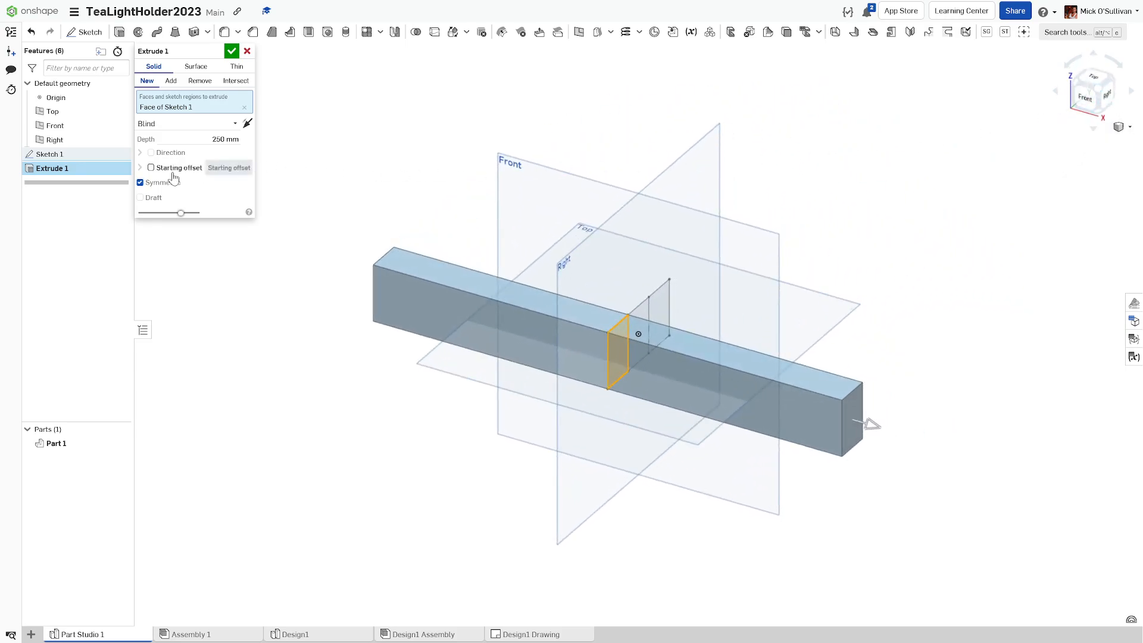
{"action": "left_click", "coordinate": [174, 182]}
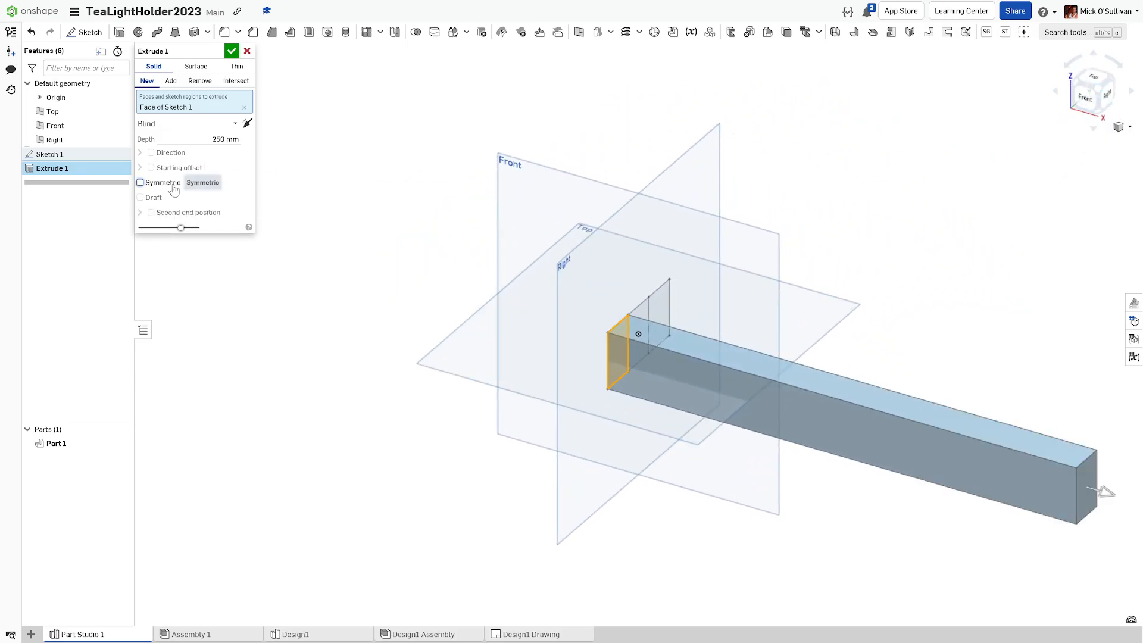
{"action": "left_click", "coordinate": [173, 188]}
{"action": "left_click", "coordinate": [174, 188]}
{"action": "left_click", "coordinate": [174, 188]}
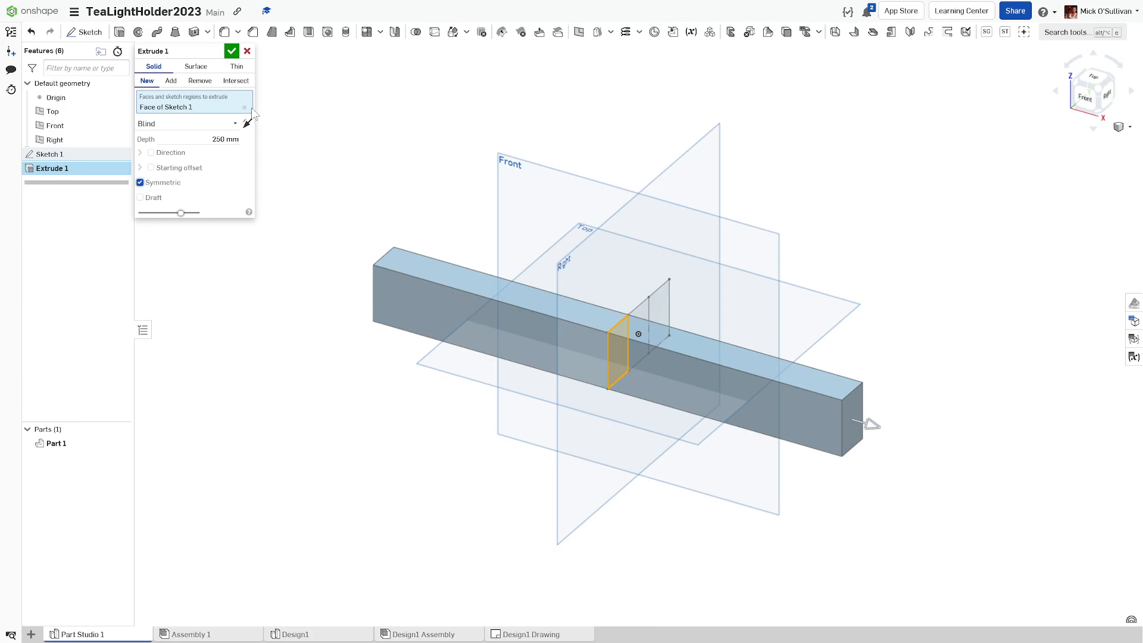
{"action": "left_click", "coordinate": [232, 51]}
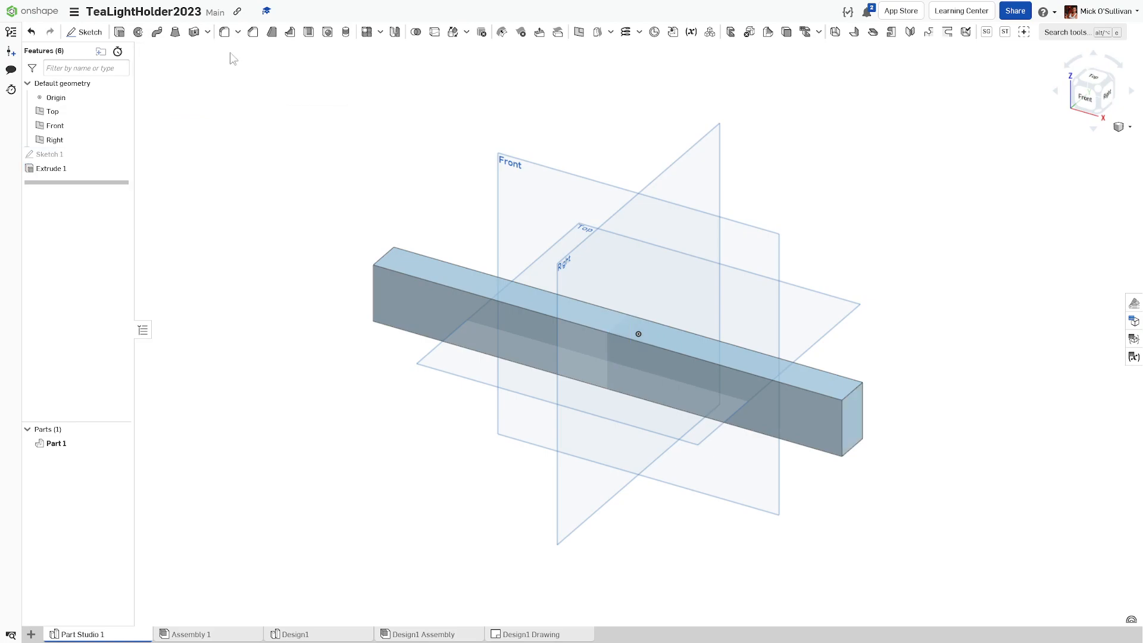
Step: Show Sketch 1 and extrude another section symmetrically 250 mm as new Part 2
{"action": "left_click", "coordinate": [50, 443]}
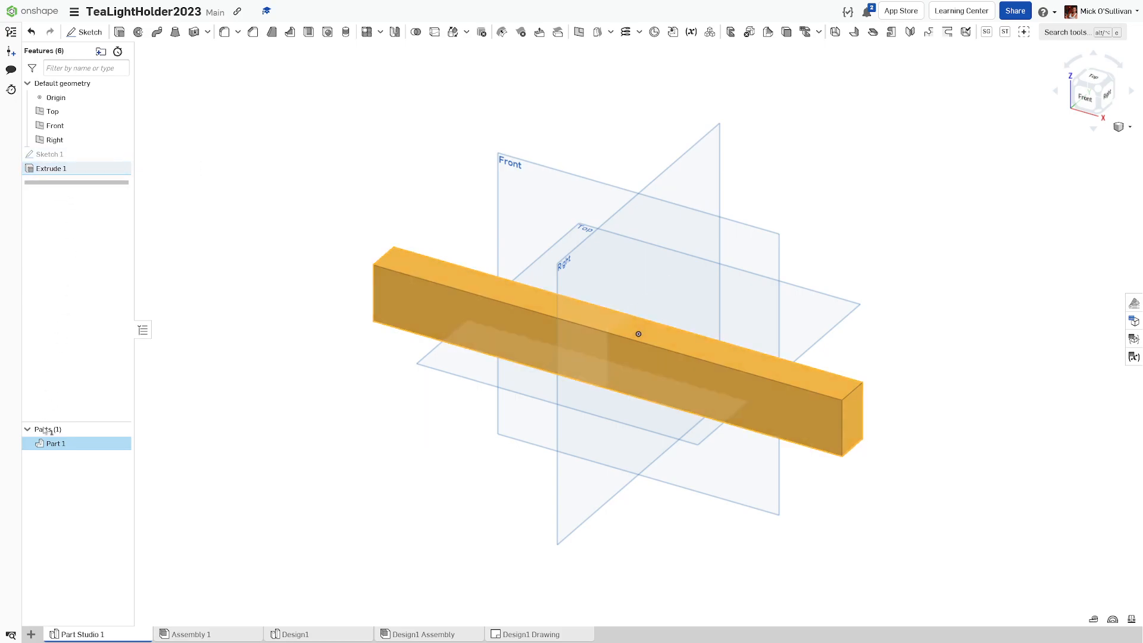
{"action": "left_click", "coordinate": [120, 155]}
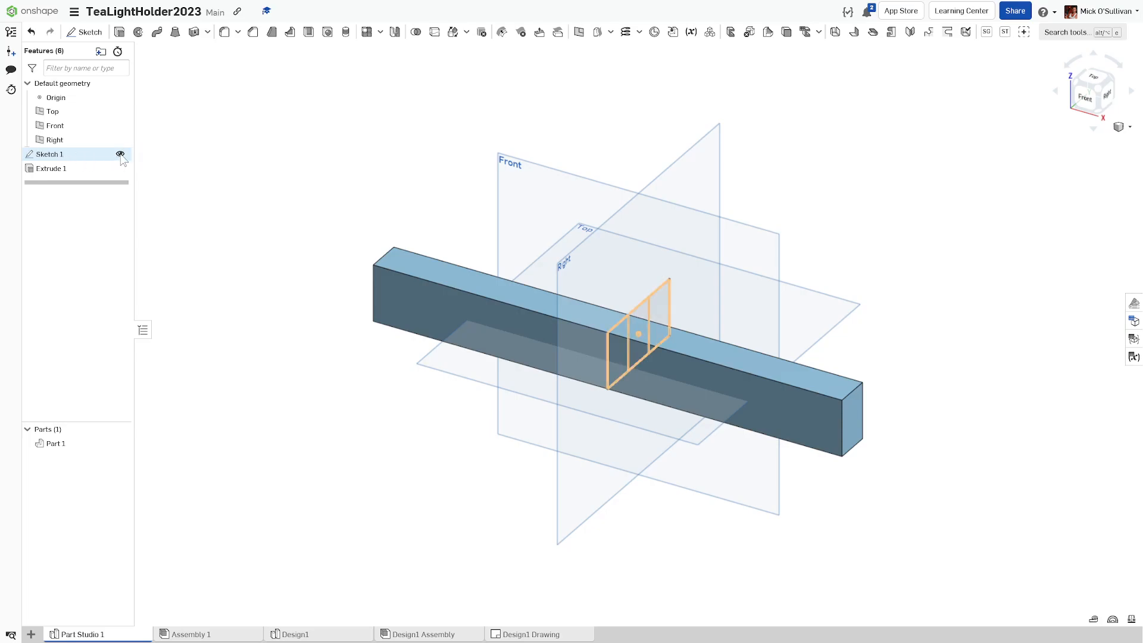
{"action": "mouse_move", "coordinate": [180, 197]}
{"action": "right_mouse_down"}
{"action": "mouse_move", "coordinate": [120, 216]}
{"action": "mouse_move", "coordinate": [138, 212]}
{"action": "right_mouse_up"}
{"action": "left_click", "coordinate": [119, 31]}
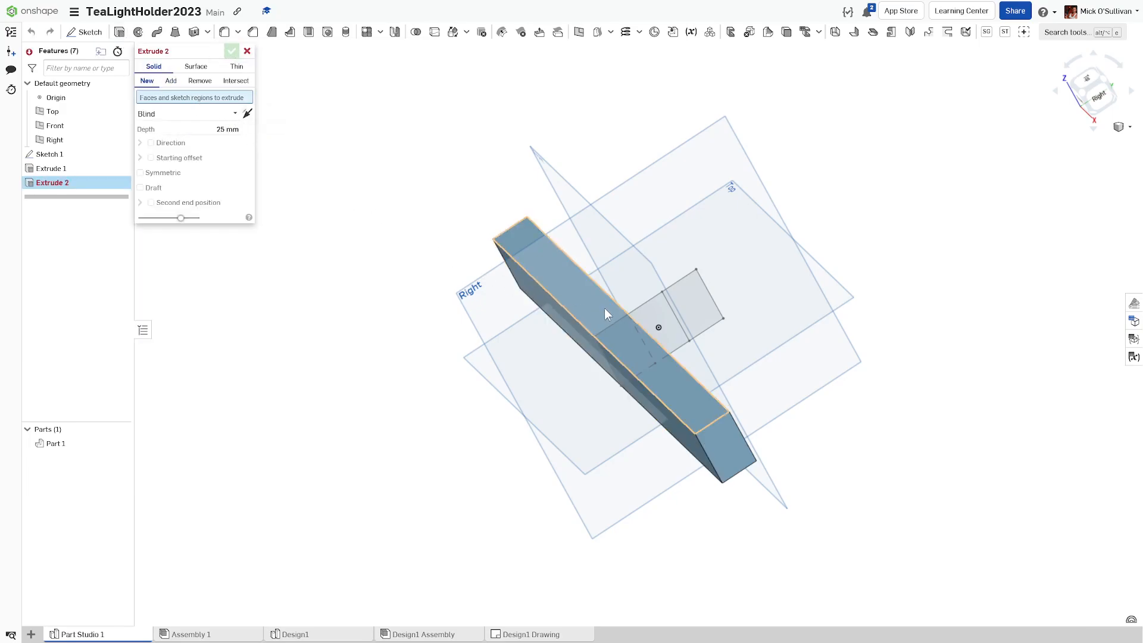
{"action": "left_click", "coordinate": [642, 312]}
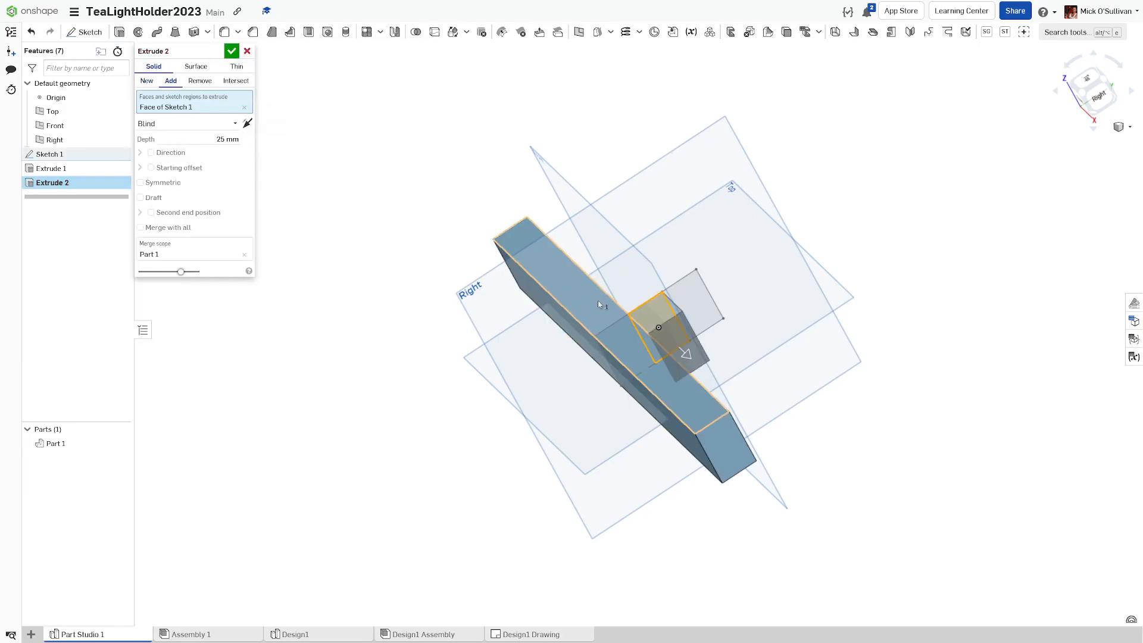
{"action": "left_click", "coordinate": [152, 185]}
{"action": "left_click", "coordinate": [215, 142]}
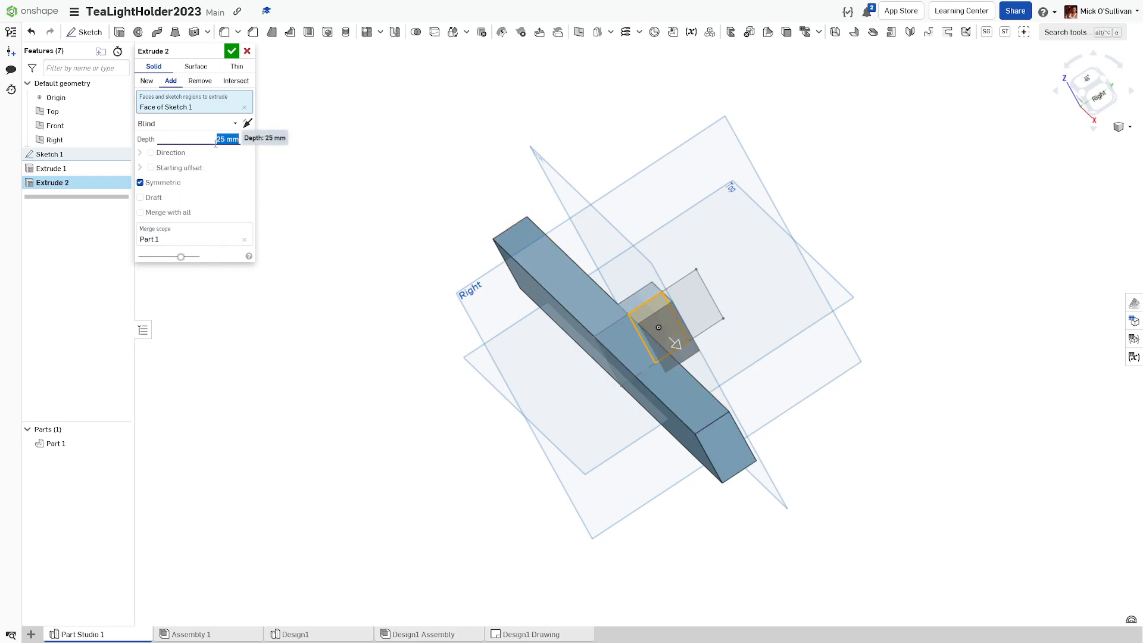
{"action": "type", "text": "250"}
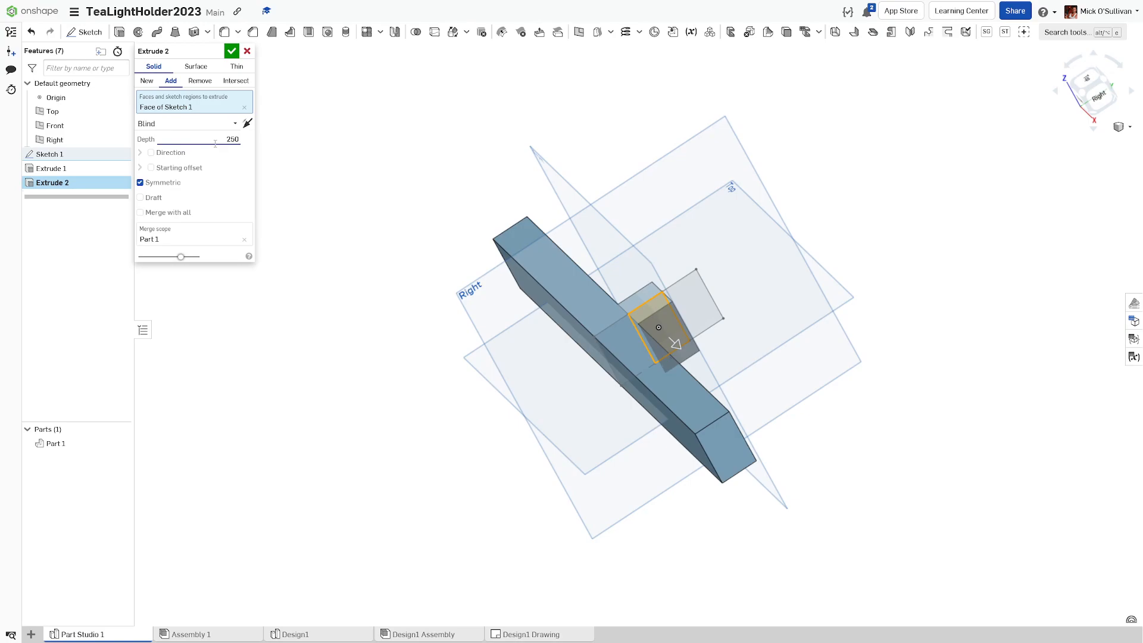
{"action": "key", "text": "Tab"}
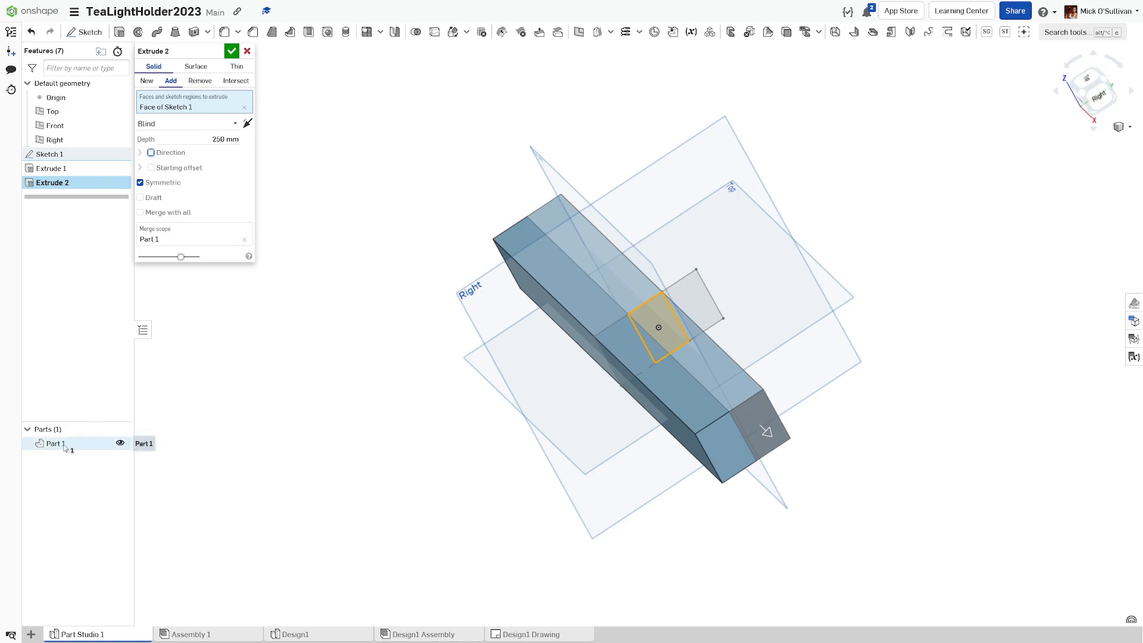
{"action": "left_click", "coordinate": [146, 83]}
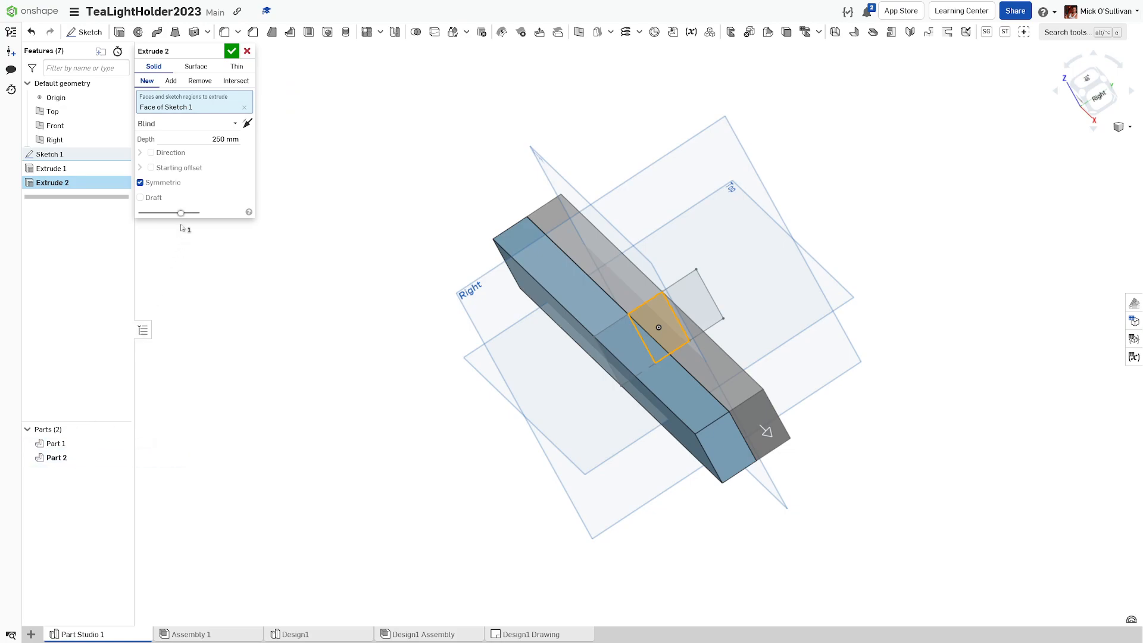
{"action": "left_click", "coordinate": [232, 51]}
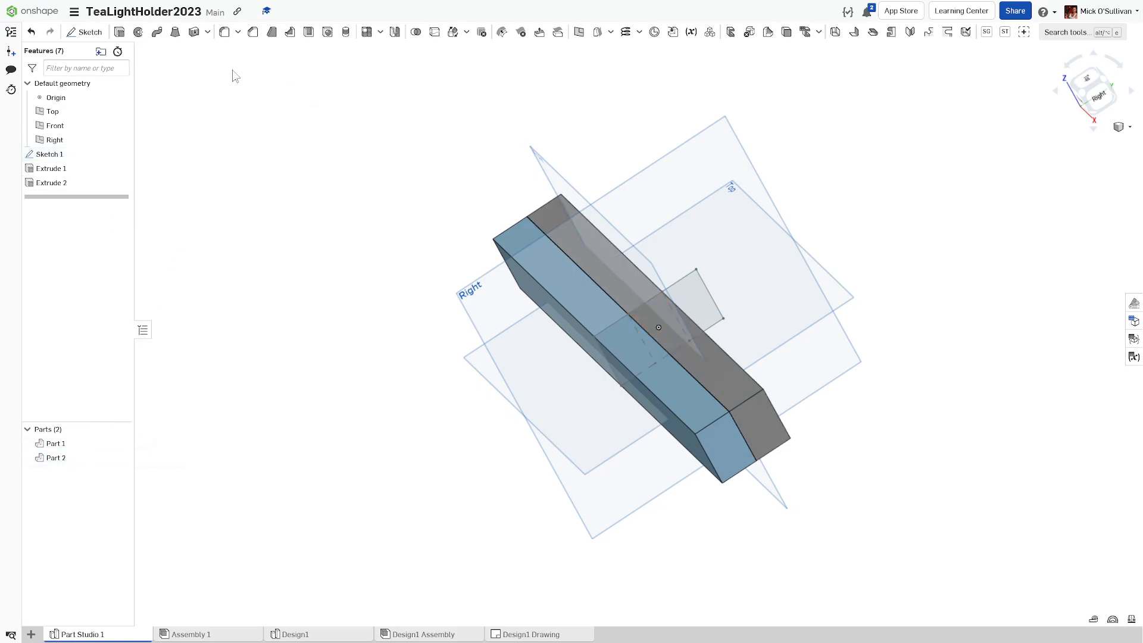
Step: Extrude the remaining sketch section symmetrically 250 mm as new Part 3
{"action": "left_click", "coordinate": [119, 31]}
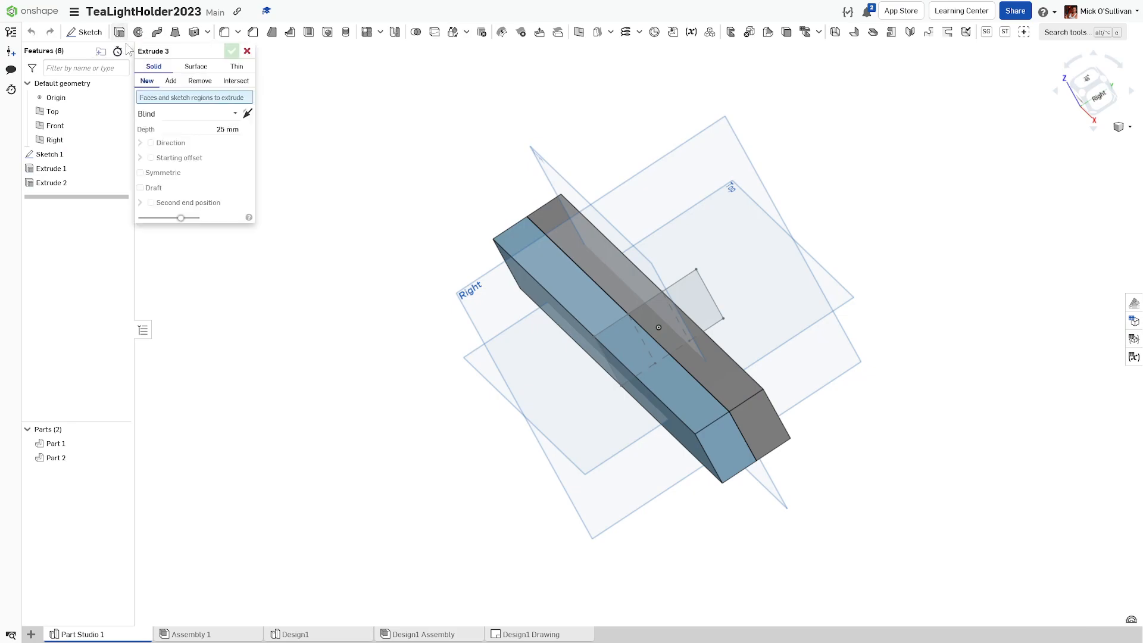
{"action": "left_click", "coordinate": [686, 300]}
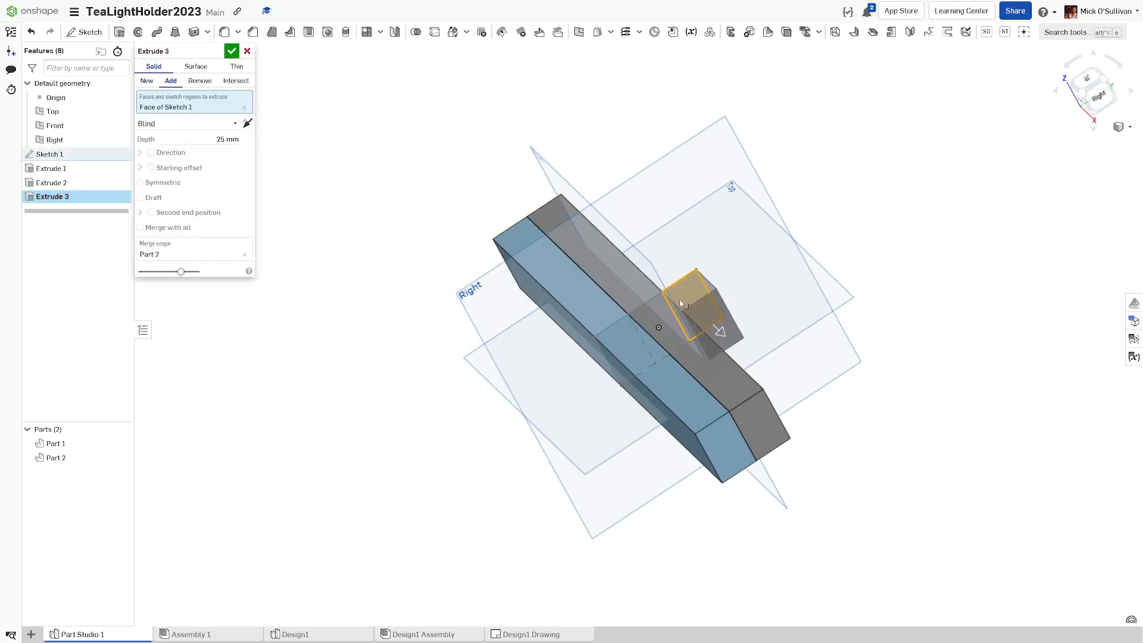
{"action": "left_click", "coordinate": [184, 182]}
{"action": "left_click", "coordinate": [217, 139]}
{"action": "type", "text": "250"}
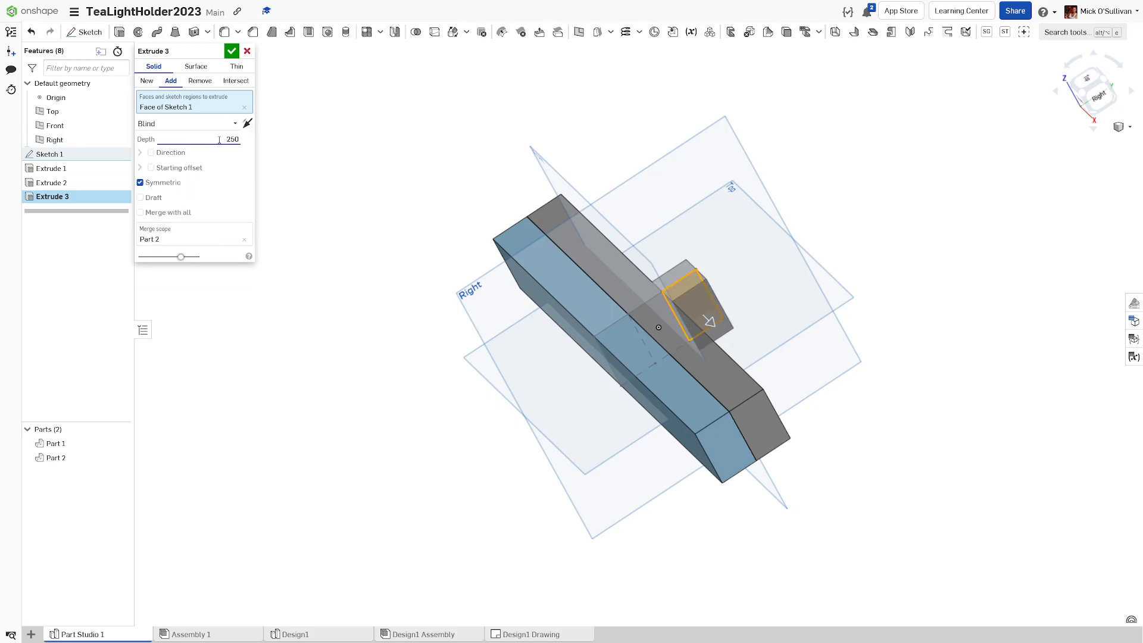
{"action": "left_click", "coordinate": [146, 80]}
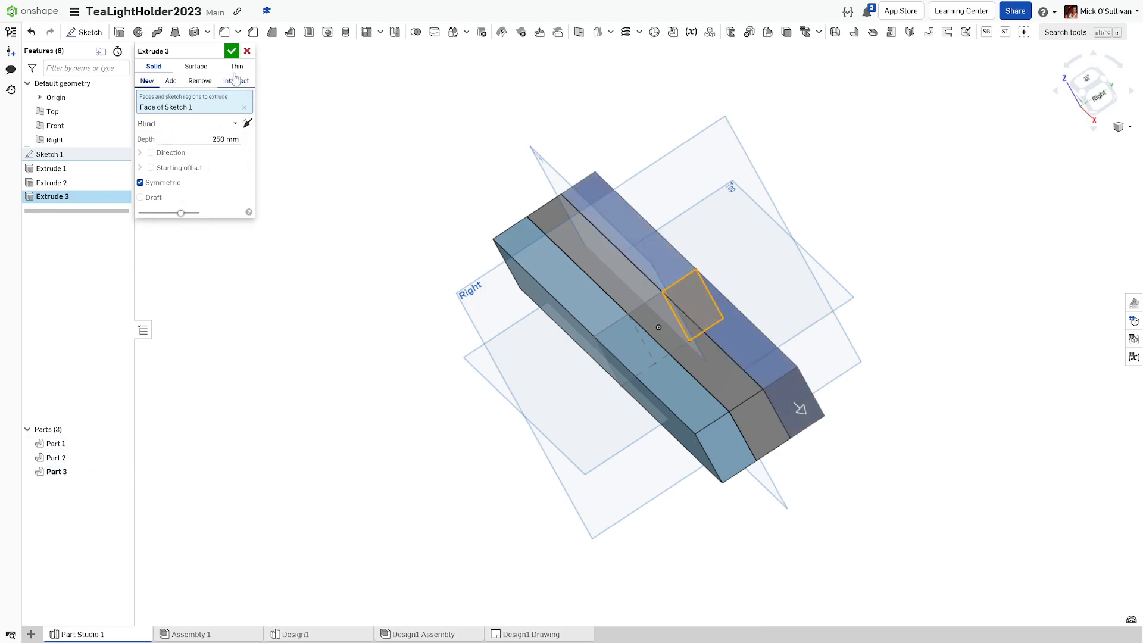
{"action": "left_click", "coordinate": [231, 52]}
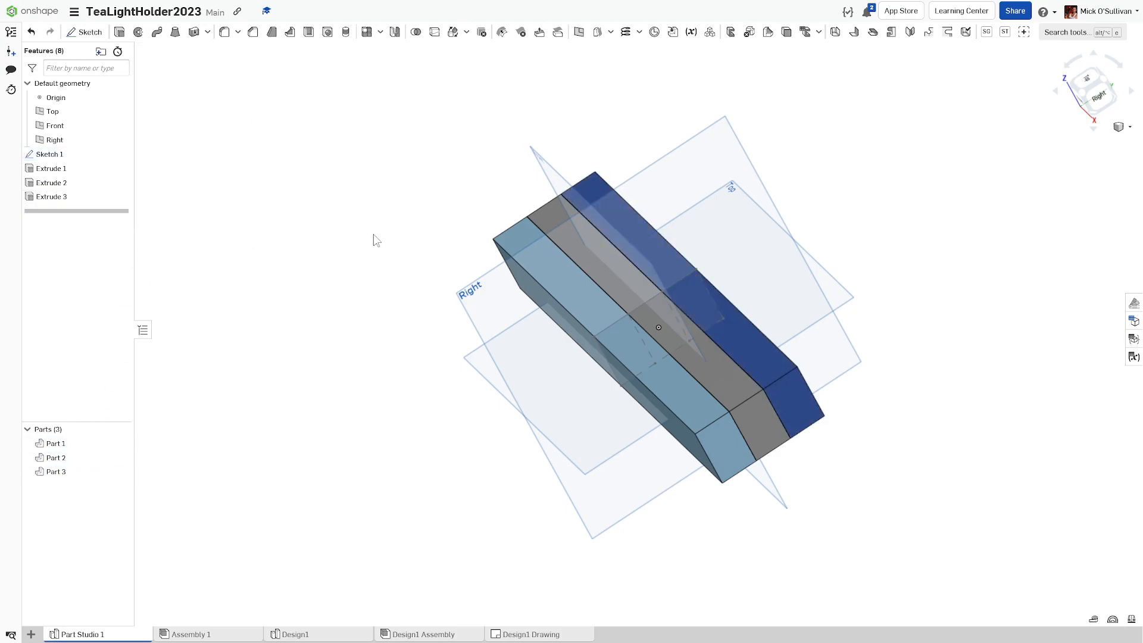
Step: Switch to the isometric view and hide Sketch 1 and the default planes
{"action": "right_click_drag", "start_coordinate": [404, 244], "coordinate": [438, 246]}
{"action": "middle_click_drag", "start_coordinate": [562, 251], "coordinate": [497, 277]}
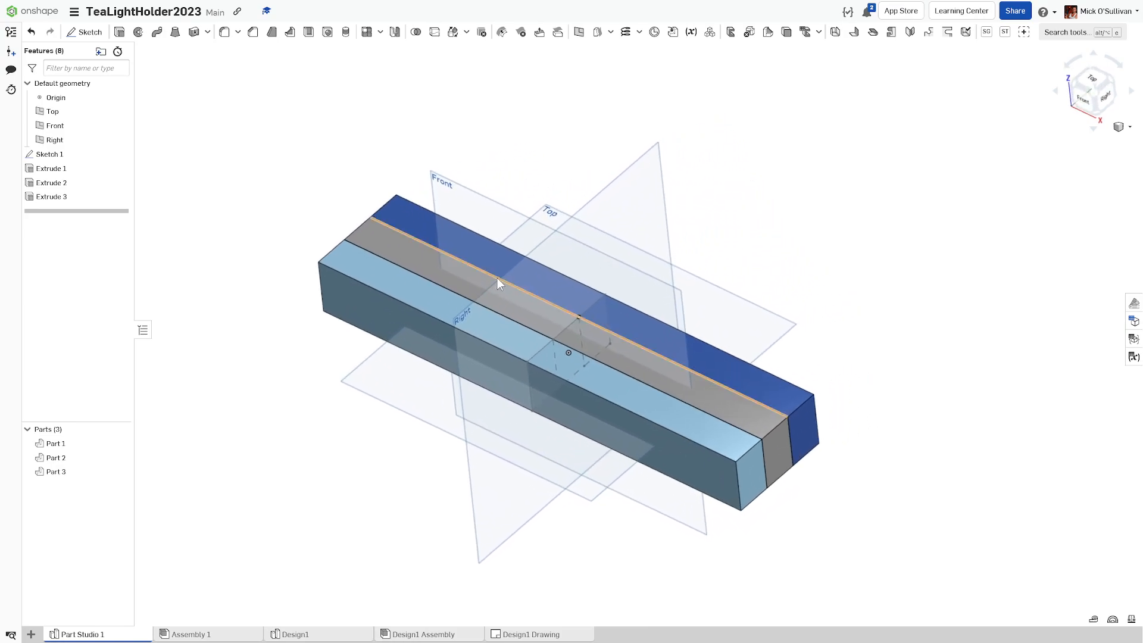
{"action": "right_click_drag", "start_coordinate": [497, 277], "coordinate": [512, 272]}
{"action": "left_click", "coordinate": [1129, 128]}
{"action": "left_click", "coordinate": [1056, 142]}
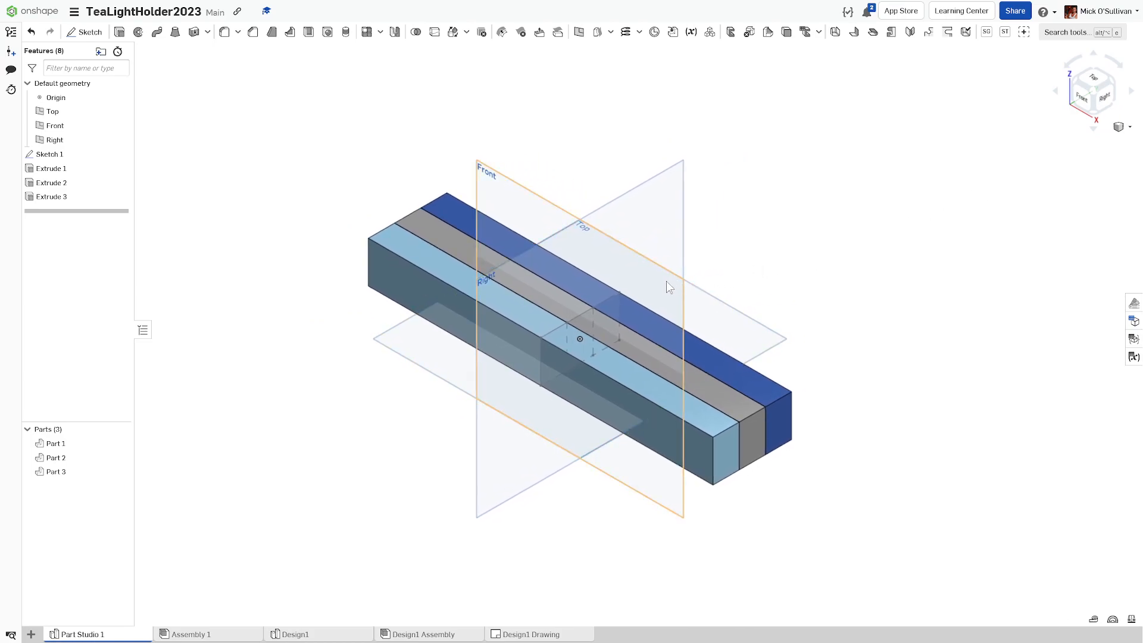
{"action": "left_click", "coordinate": [120, 154]}
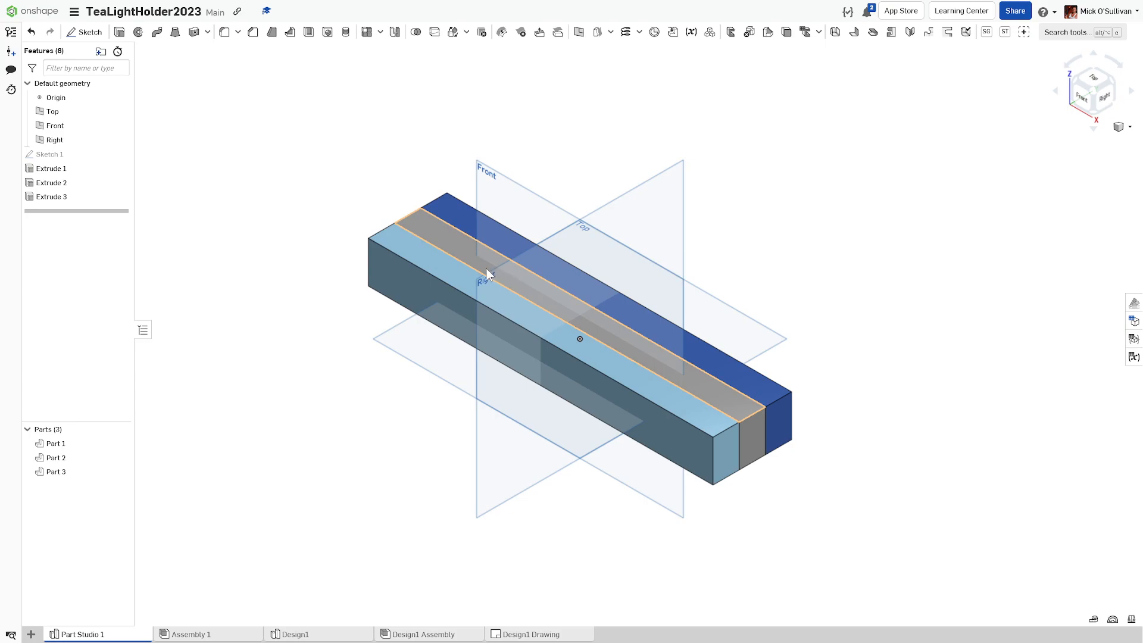
{"action": "key", "text": "p"}
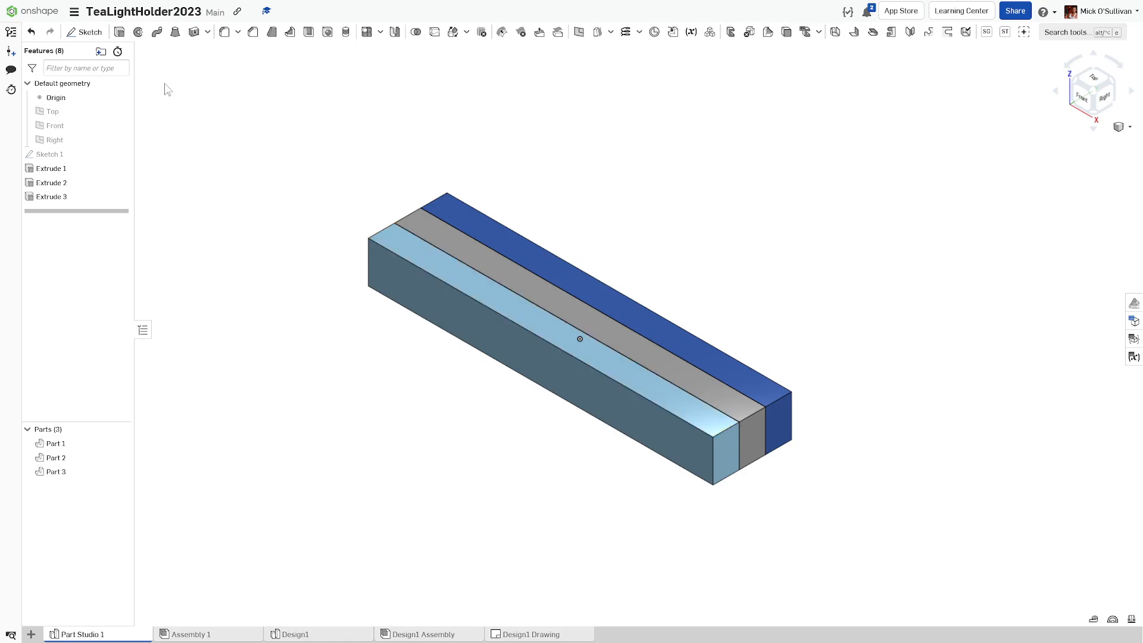
Step: Start Sketch 2 on the grey bar's top face, viewed normal to the sketch plane
{"action": "left_click", "coordinate": [87, 32]}
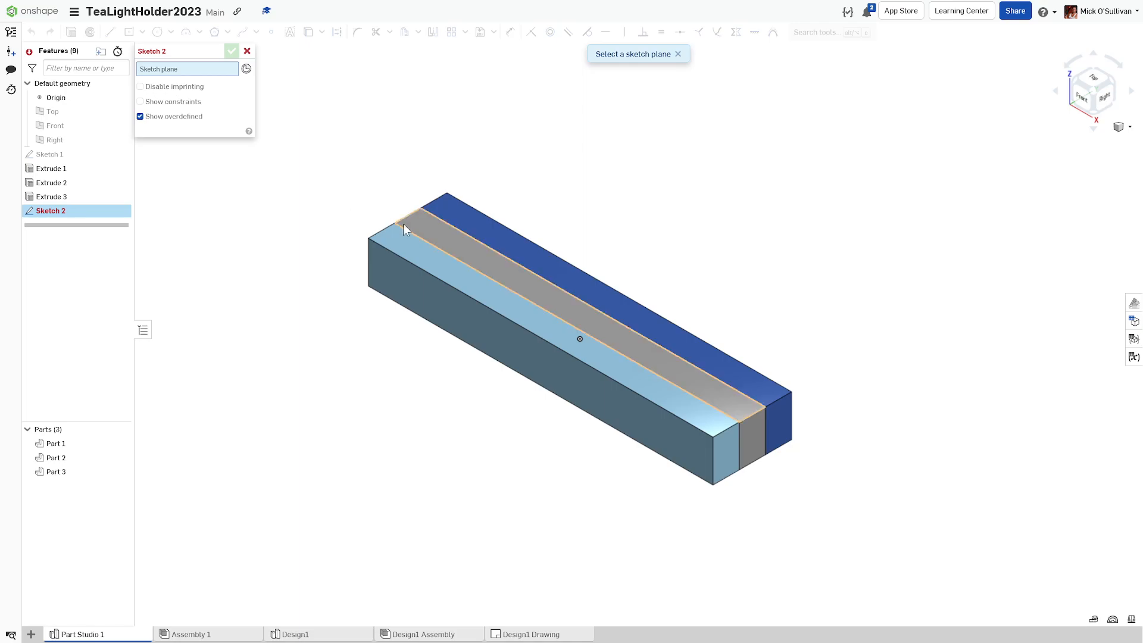
{"action": "left_click", "coordinate": [445, 234]}
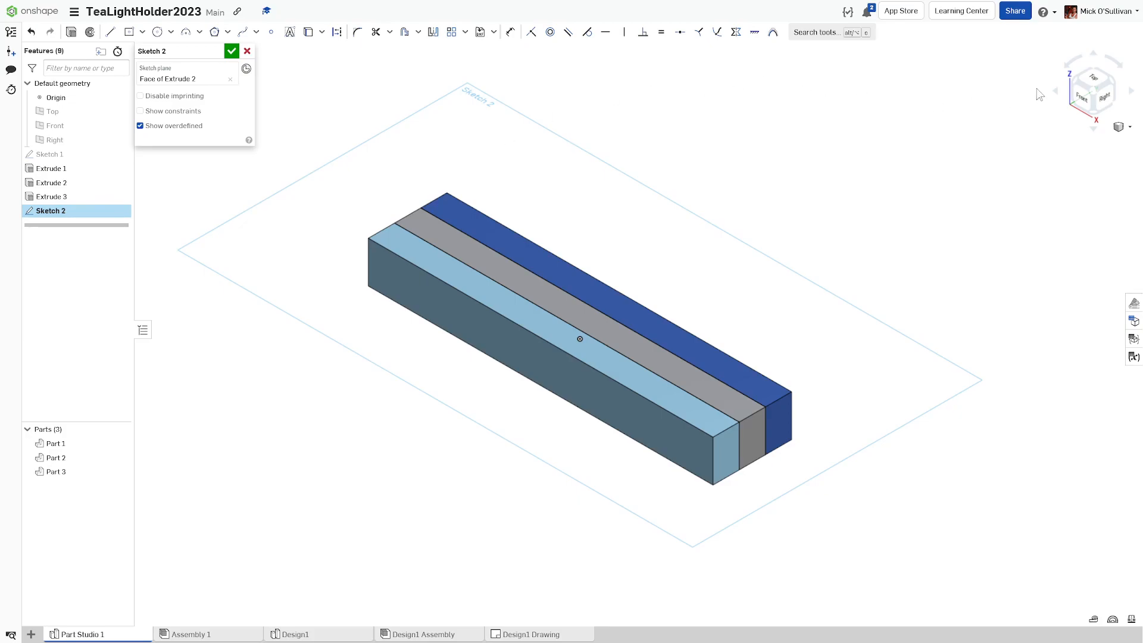
{"action": "right_click", "coordinate": [654, 283]}
{"action": "left_click", "coordinate": [659, 372]}
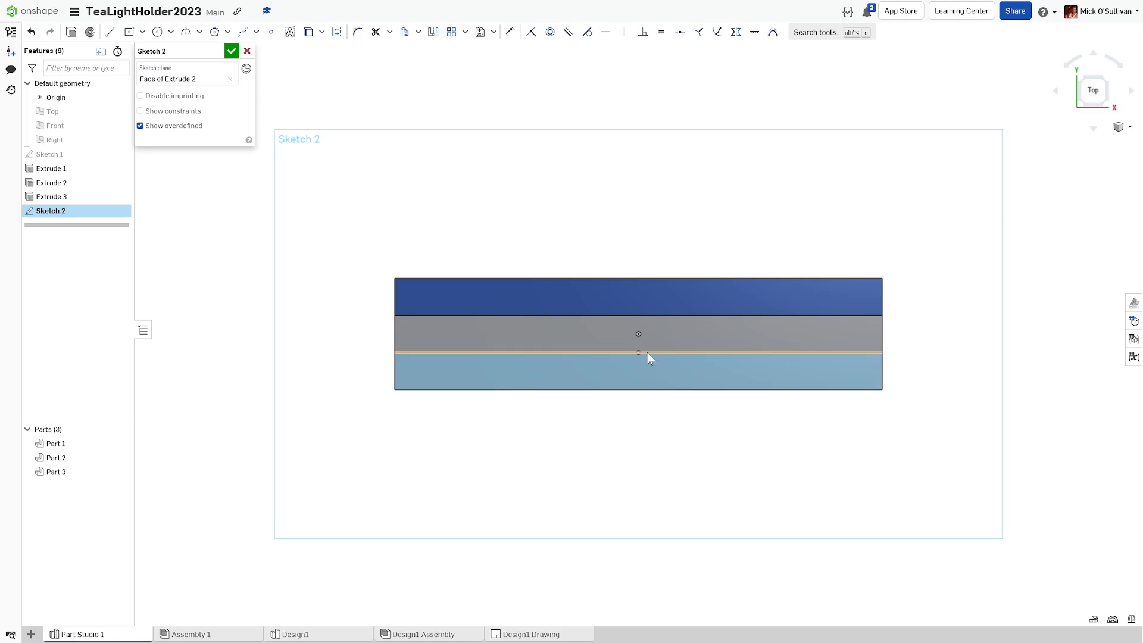
{"action": "key", "text": "p"}
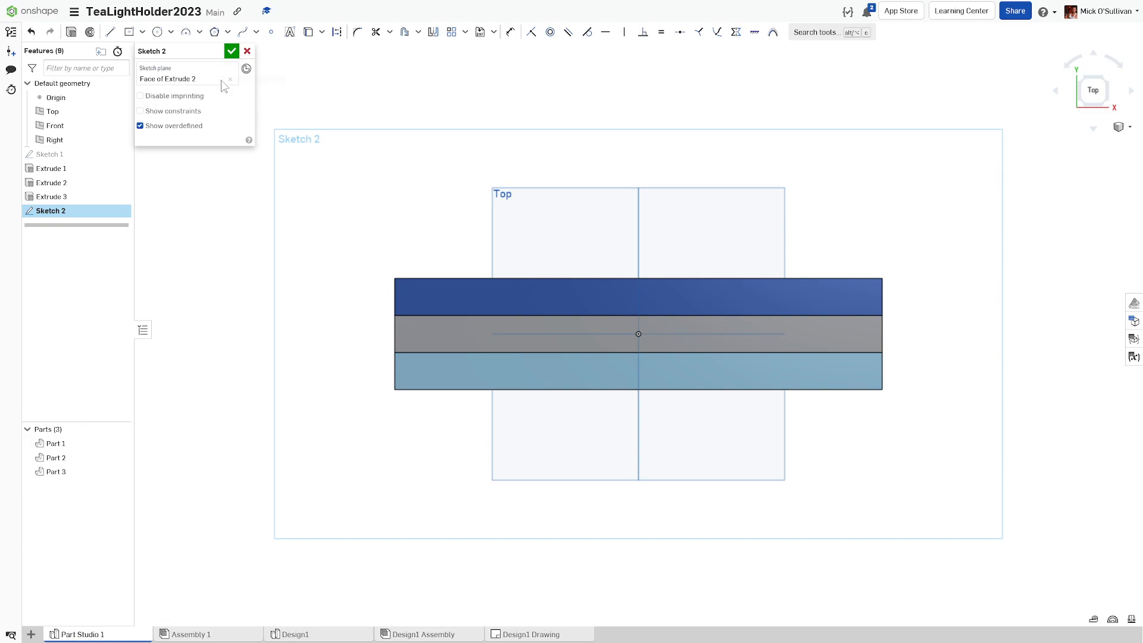
Step: Draw a centre-point circle on the origin with a 38 mm diameter
{"action": "left_click", "coordinate": [158, 35]}
{"action": "left_click", "coordinate": [638, 334]}
{"action": "left_click", "coordinate": [665, 302]}
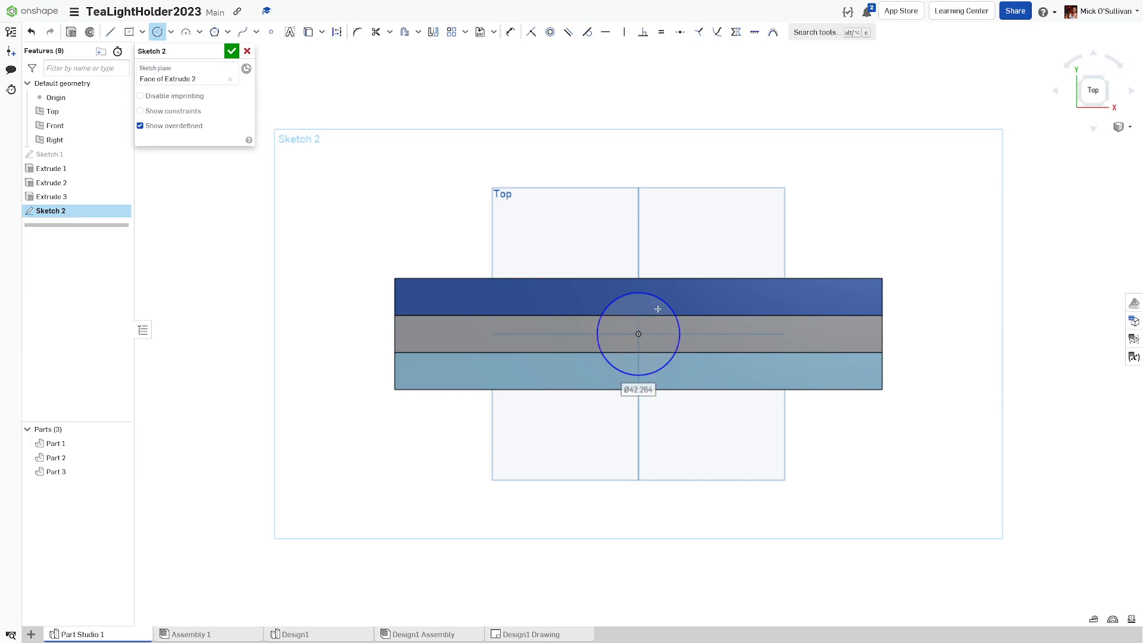
{"action": "type", "text": "38"}
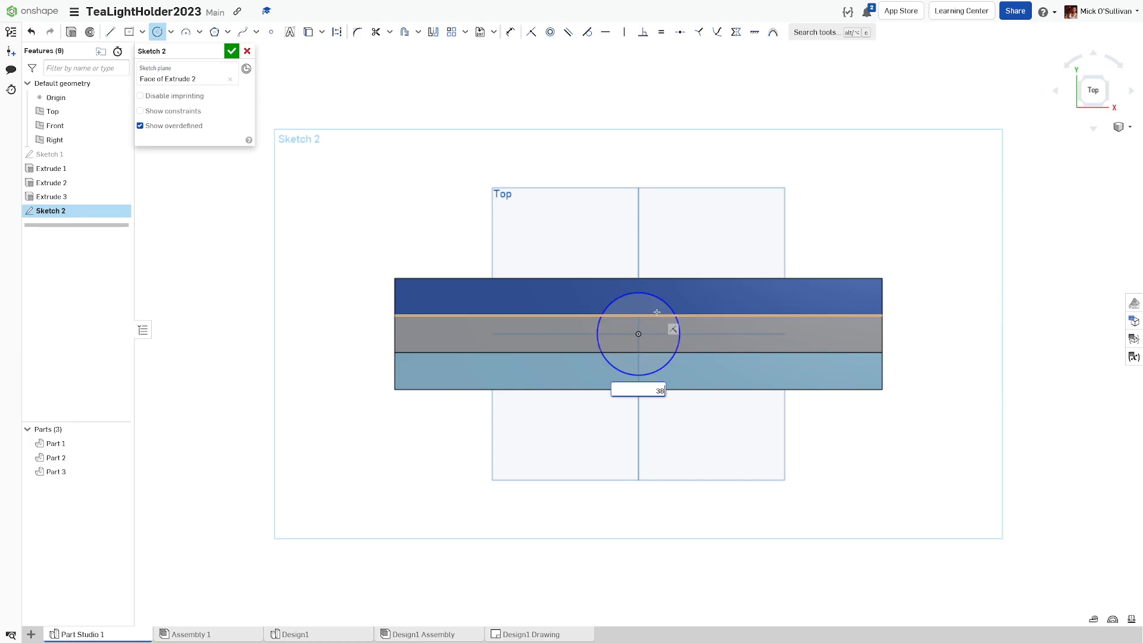
{"action": "key", "text": "Return"}
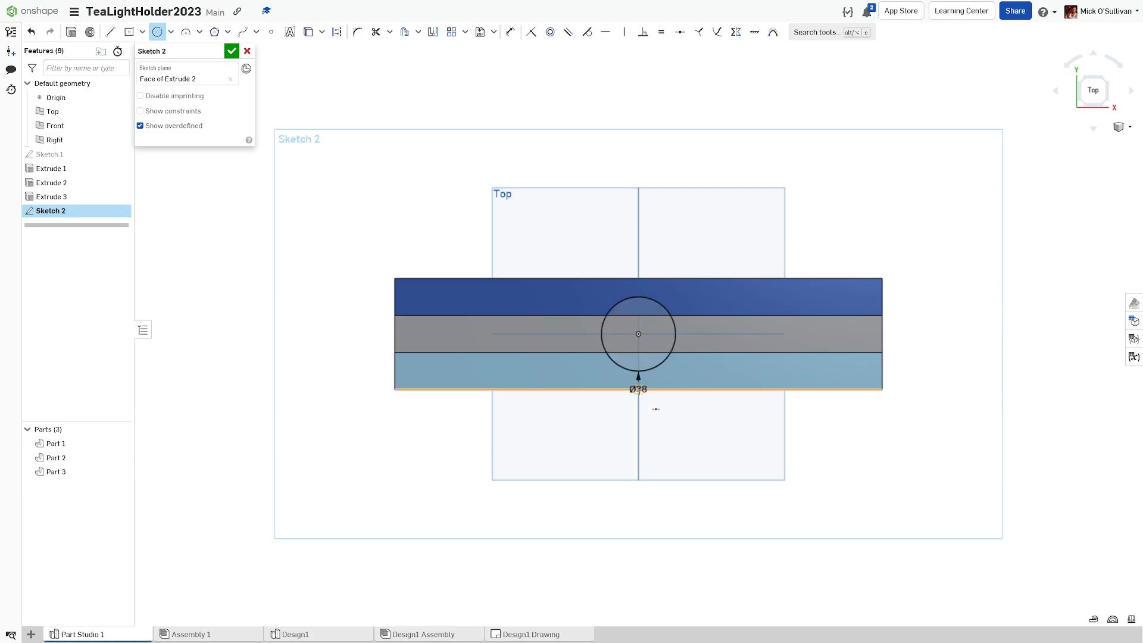
Step: Add two more Ø38 circles, one right and one left of the centre circle
{"action": "left_click", "coordinate": [761, 334]}
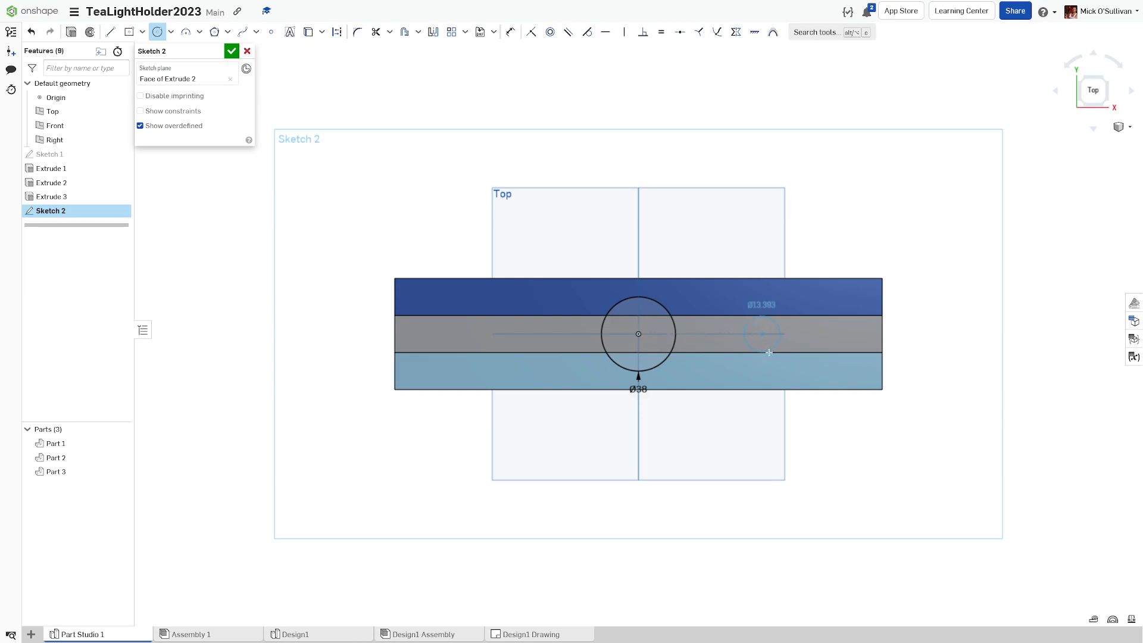
{"action": "left_click", "coordinate": [781, 370]}
{"action": "type", "text": "38"}
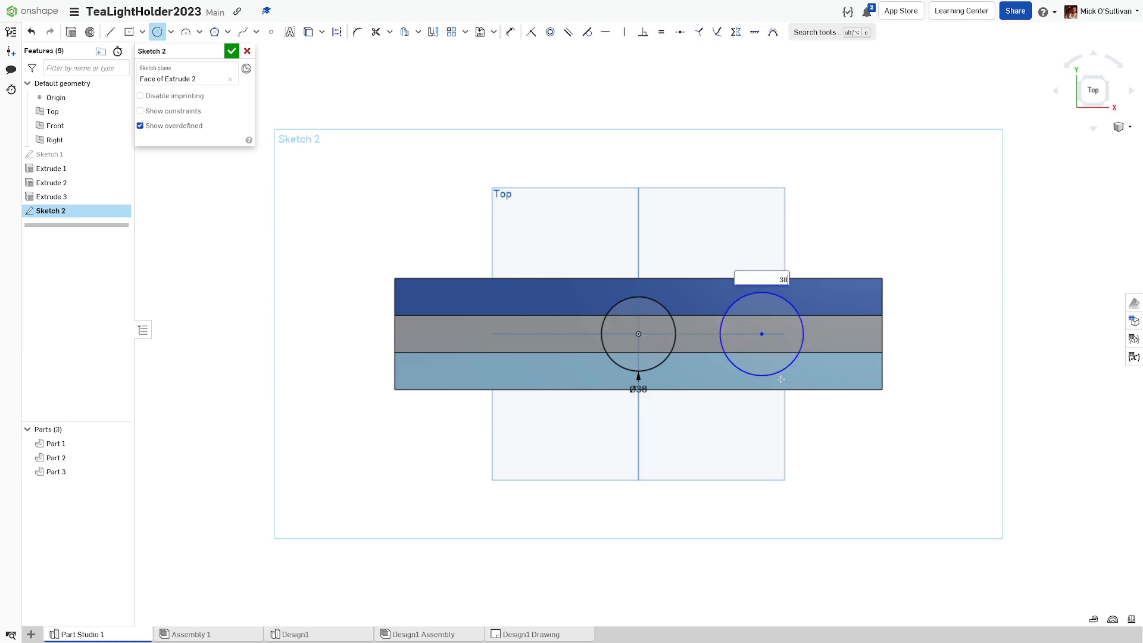
{"action": "key", "text": "Return"}
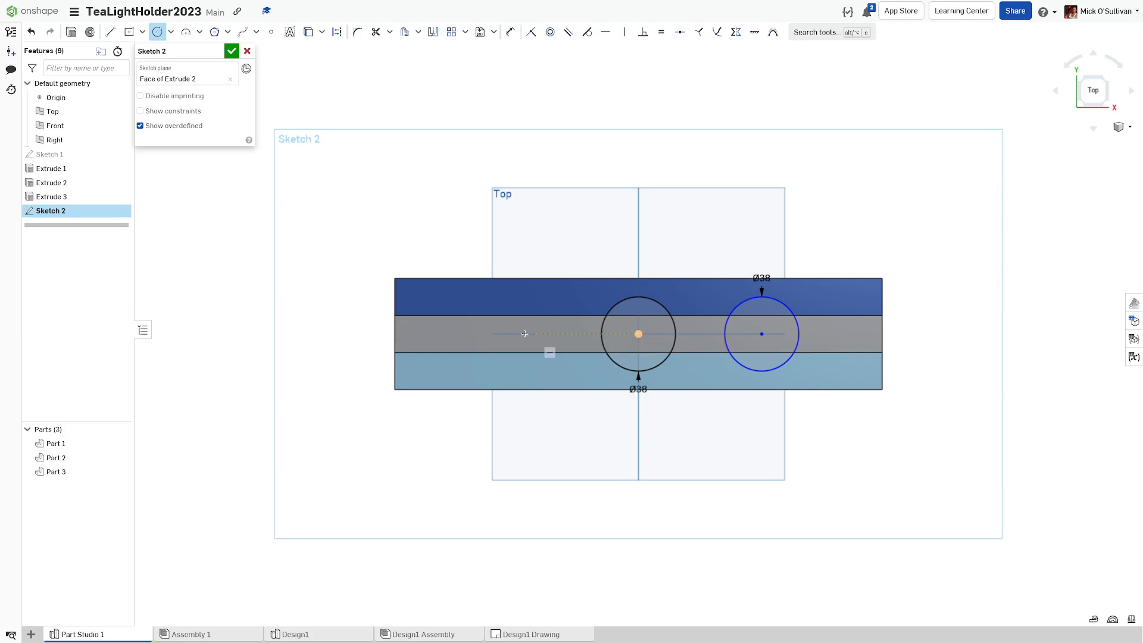
{"action": "left_click", "coordinate": [481, 334]}
{"action": "left_click", "coordinate": [495, 369]}
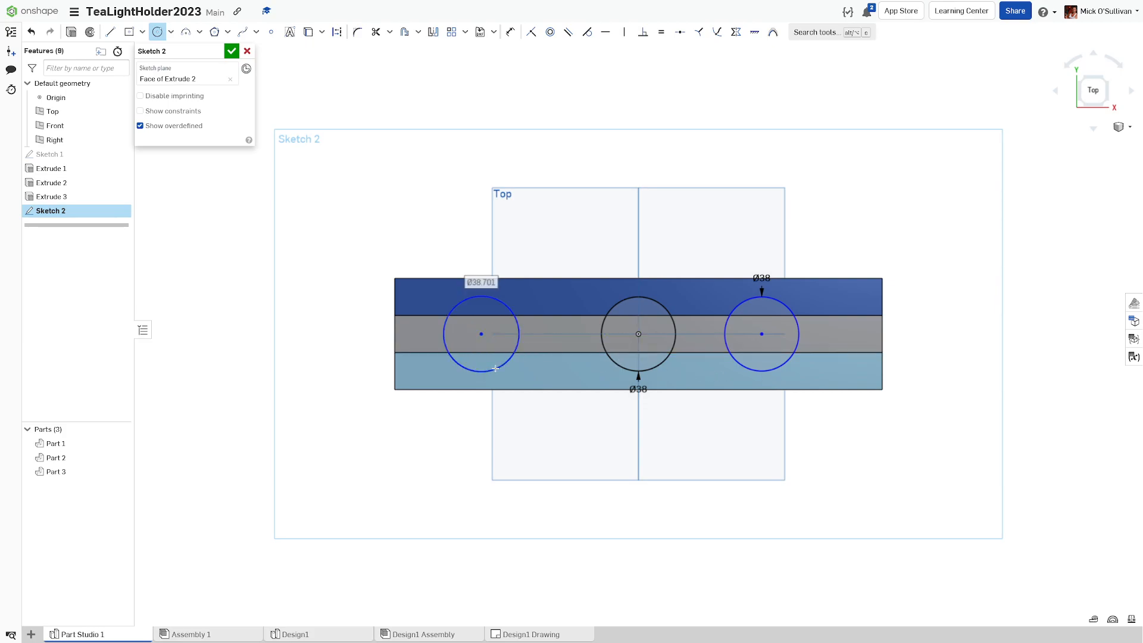
{"action": "type", "text": "38"}
{"action": "key", "text": "Return"}
Step: Drag the outer circles into position so all three sit in a horizontal row
{"action": "left_click", "coordinate": [157, 32]}
{"action": "left_click", "coordinate": [458, 309]}
{"action": "left_click_drag", "start_coordinate": [443, 311], "coordinate": [476, 354]}
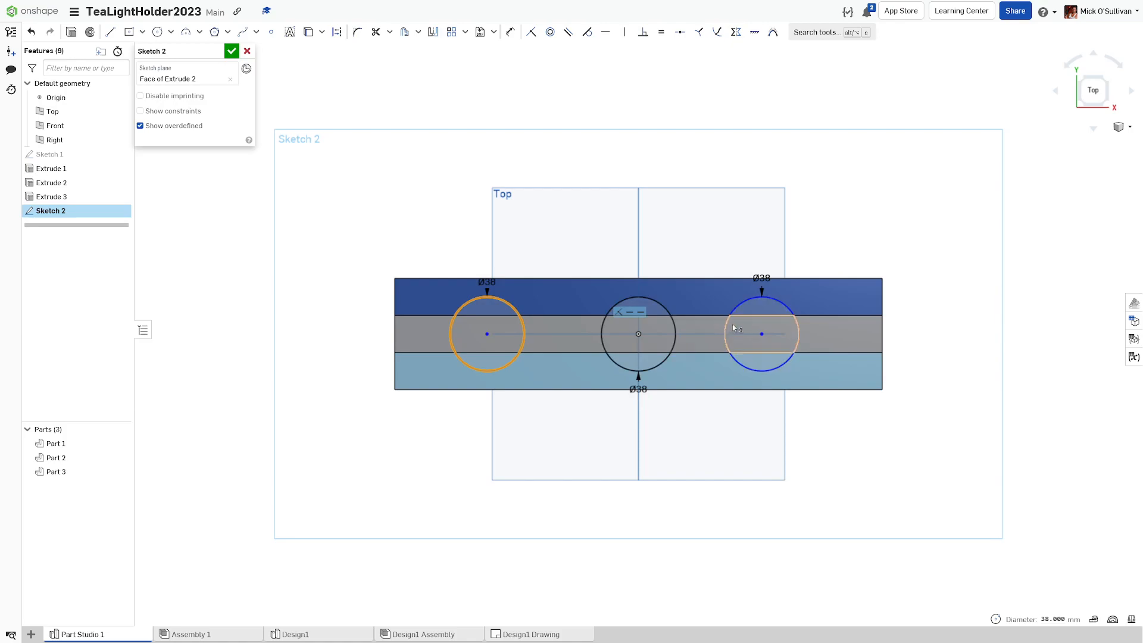
{"action": "mouse_move", "coordinate": [727, 324]}
{"action": "left_mouse_down"}
{"action": "mouse_move", "coordinate": [779, 314]}
{"action": "mouse_move", "coordinate": [711, 319]}
{"action": "mouse_move", "coordinate": [749, 325]}
{"action": "left_mouse_up"}
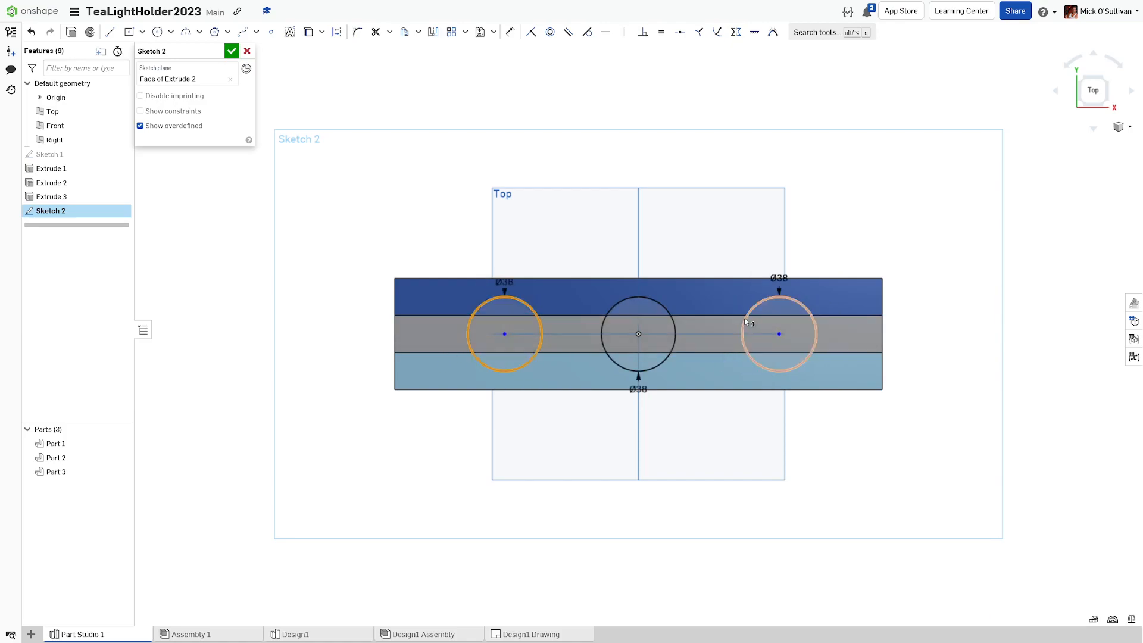
{"action": "left_click", "coordinate": [705, 309]}
{"action": "left_click", "coordinate": [667, 268]}
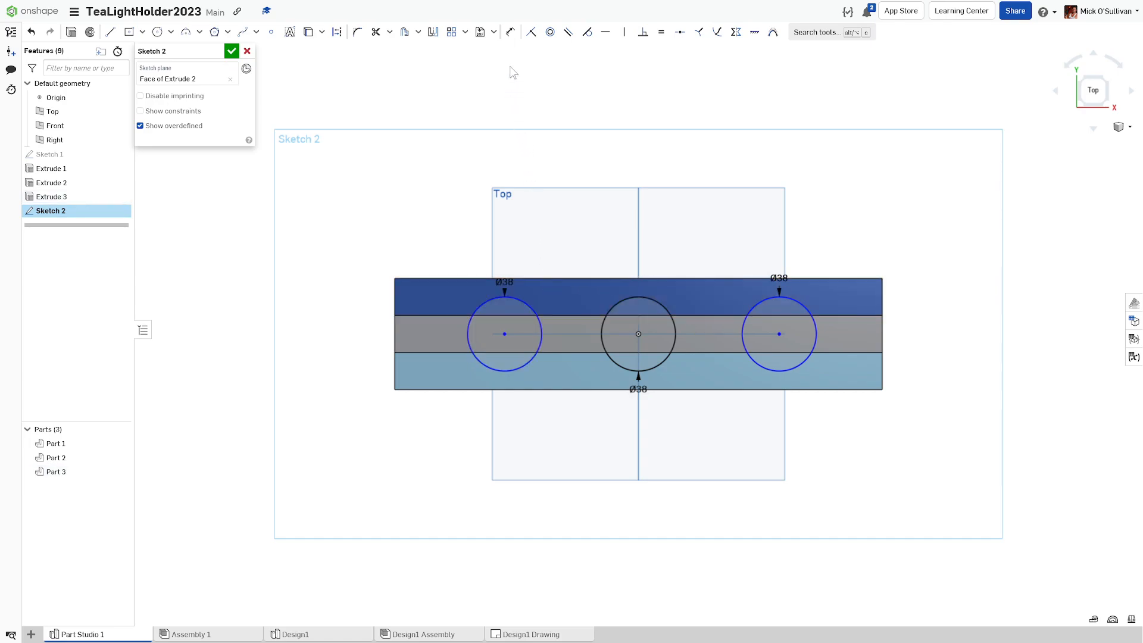
{"action": "left_click", "coordinate": [510, 31]}
Step: Line up the left, centre and right Ø38 labels in a row beneath their circles
{"action": "left_click_drag", "start_coordinate": [504, 282], "coordinate": [423, 423]}
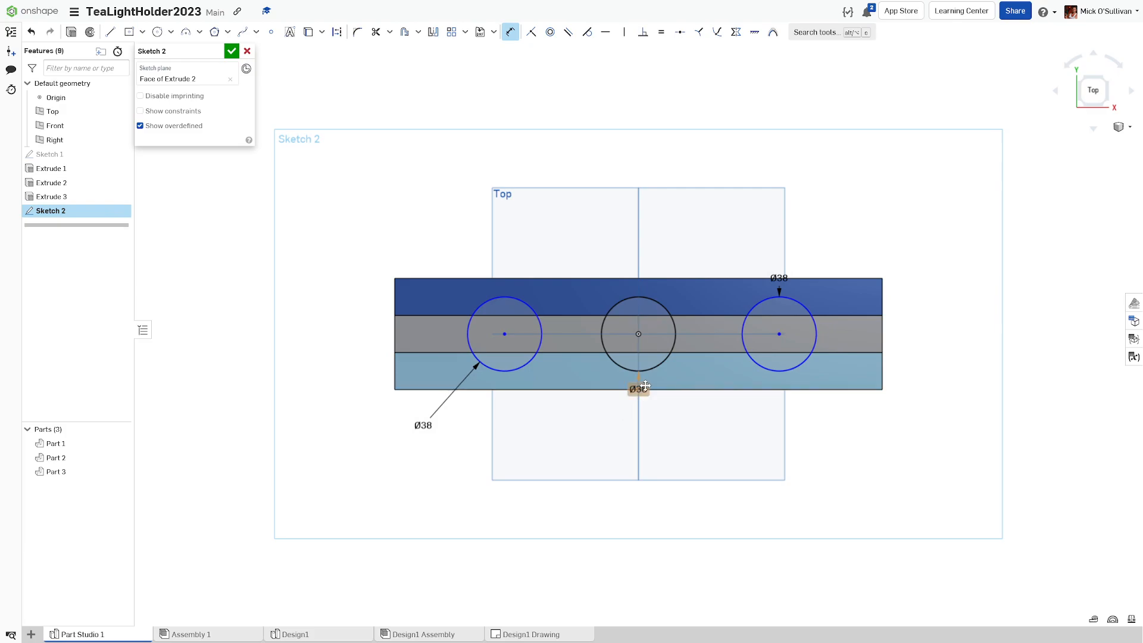
{"action": "left_click_drag", "start_coordinate": [644, 388], "coordinate": [594, 431]}
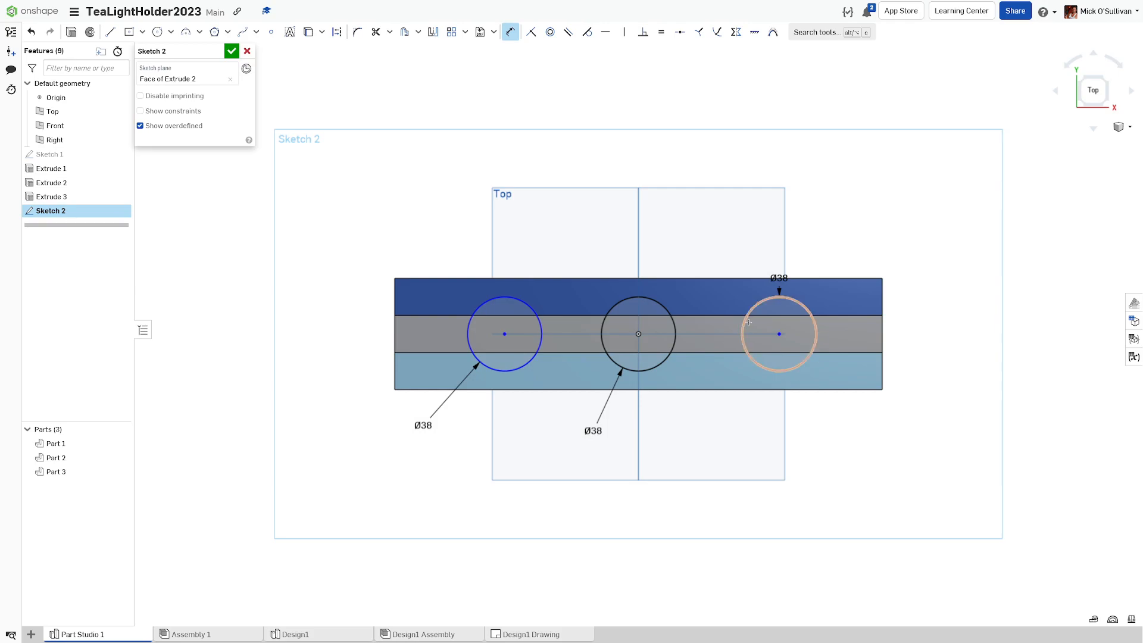
{"action": "left_click_drag", "start_coordinate": [778, 278], "coordinate": [722, 435]}
{"action": "mouse_move", "coordinate": [597, 435]}
{"action": "left_mouse_down"}
{"action": "mouse_move", "coordinate": [608, 402]}
{"action": "mouse_move", "coordinate": [665, 403]}
{"action": "mouse_move", "coordinate": [723, 426]}
{"action": "mouse_move", "coordinate": [595, 426]}
{"action": "left_mouse_up"}
{"action": "left_click_drag", "start_coordinate": [722, 426], "coordinate": [731, 429]}
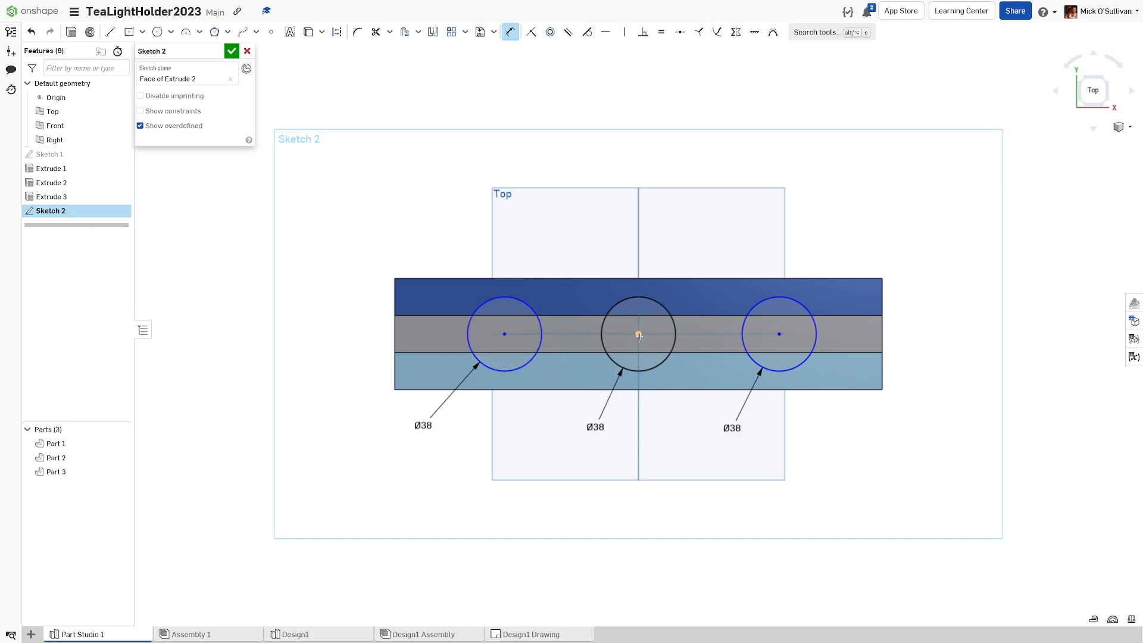
Step: Dimension the left circle's centre spacing, trying 75, 72, 85 and 90 before leaving it at 70 mm
{"action": "left_click", "coordinate": [503, 335]}
{"action": "left_click", "coordinate": [550, 239]}
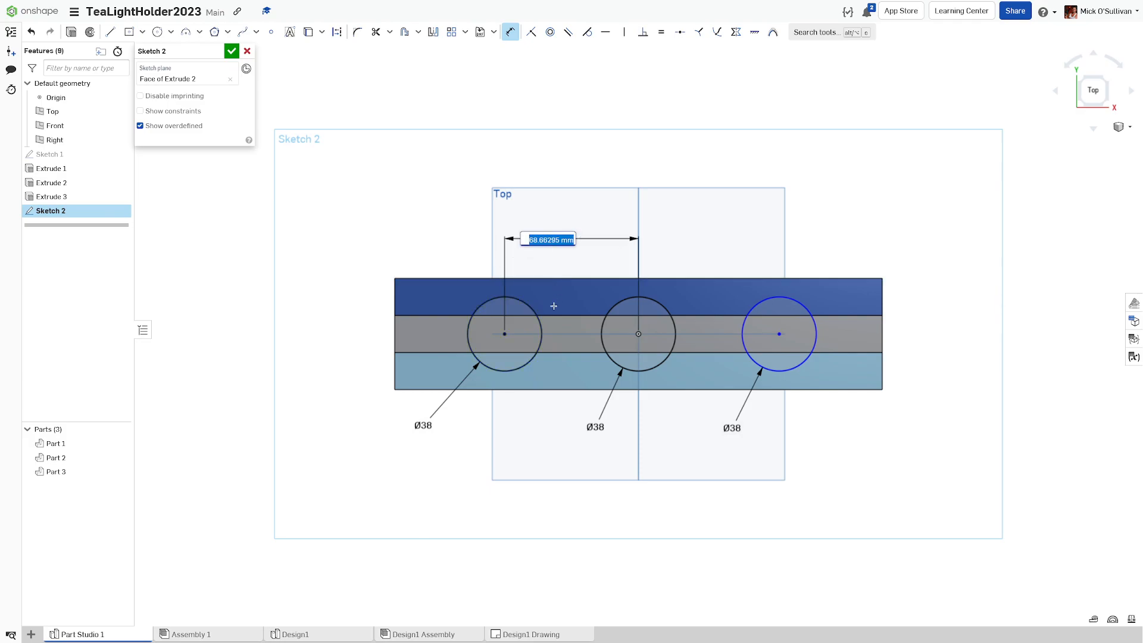
{"action": "type", "text": "75"}
{"action": "key", "text": "Return"}
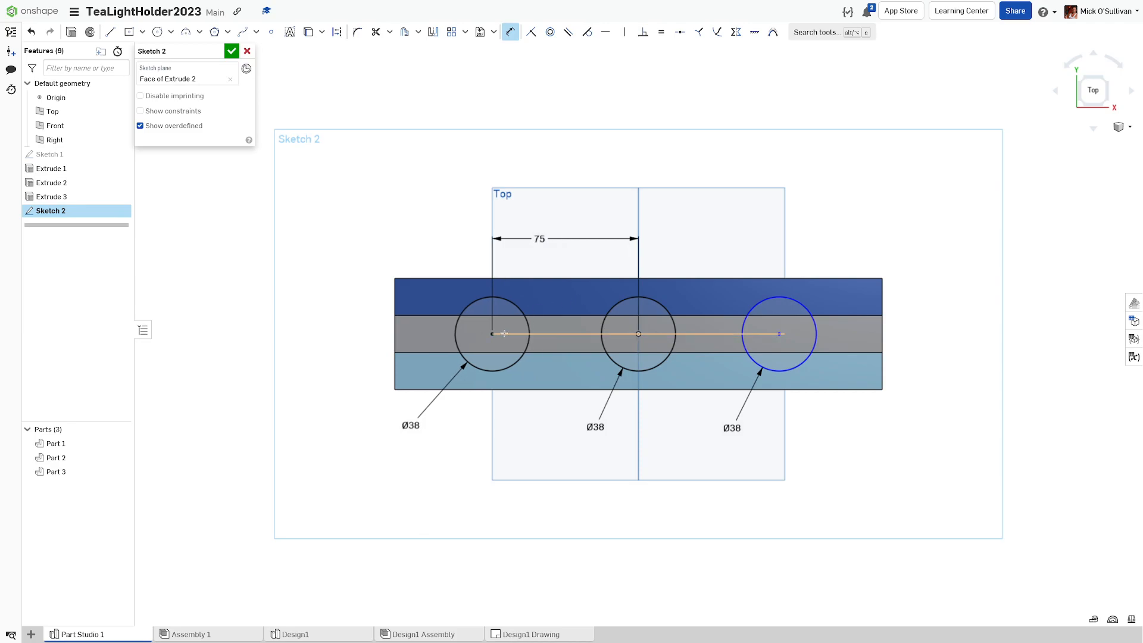
{"action": "double_click", "coordinate": [542, 239]}
{"action": "type", "text": "72"}
{"action": "key", "text": "Return"}
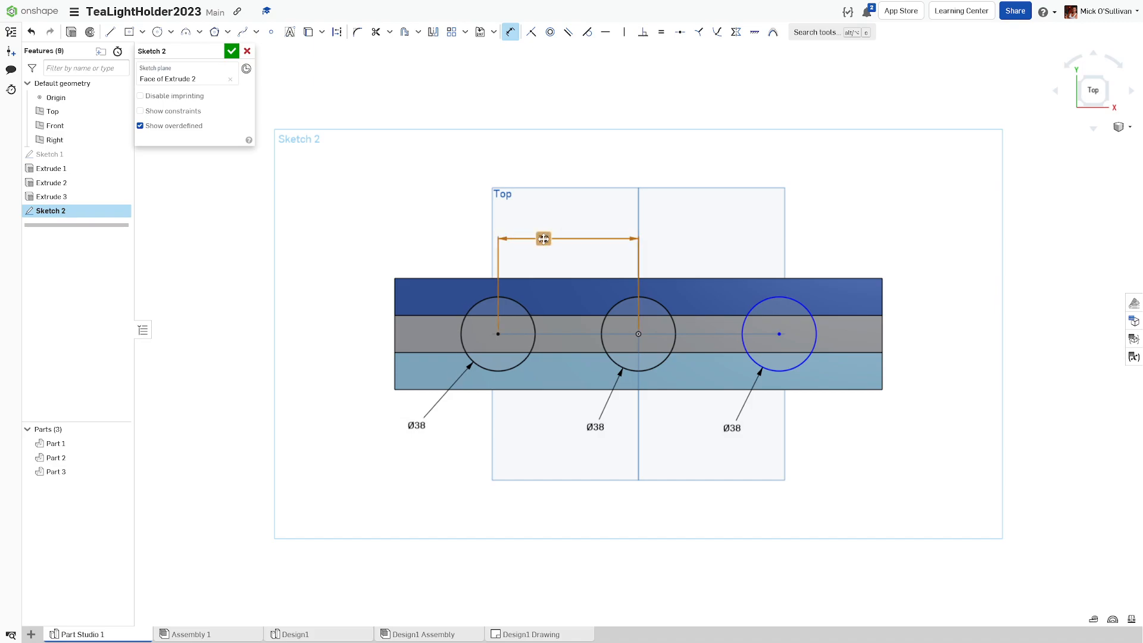
{"action": "double_click", "coordinate": [543, 239]}
{"action": "type", "text": "85"}
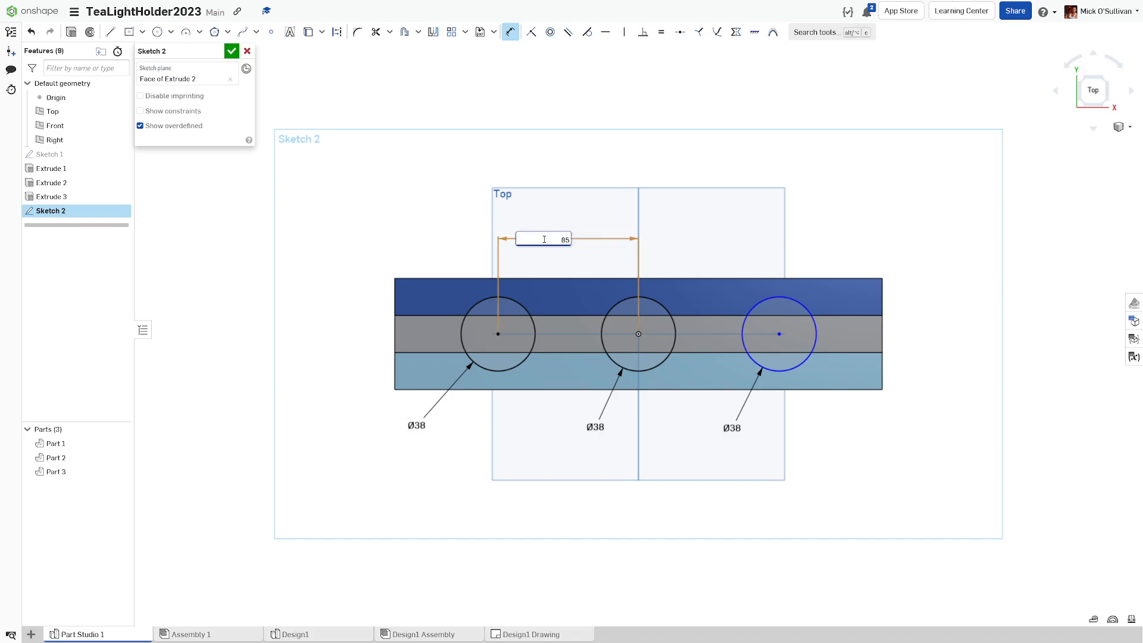
{"action": "key", "text": "Return"}
{"action": "double_click", "coordinate": [543, 239]}
{"action": "type", "text": "90"}
{"action": "key", "text": "Return"}
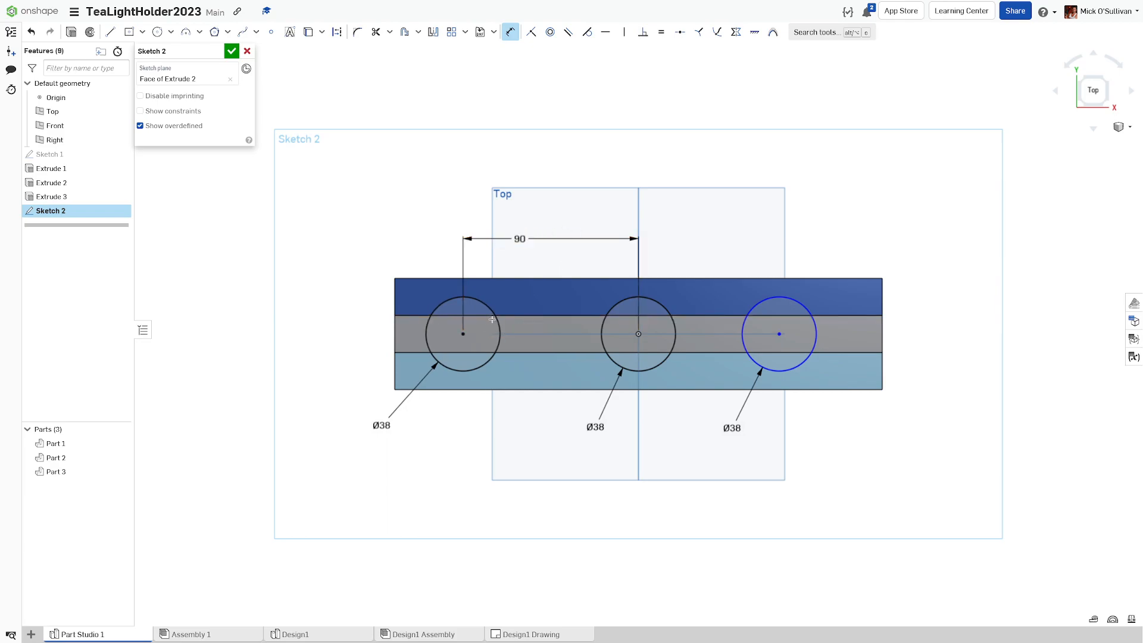
{"action": "double_click", "coordinate": [521, 240]}
{"action": "type", "text": "70"}
{"action": "key", "text": "Return"}
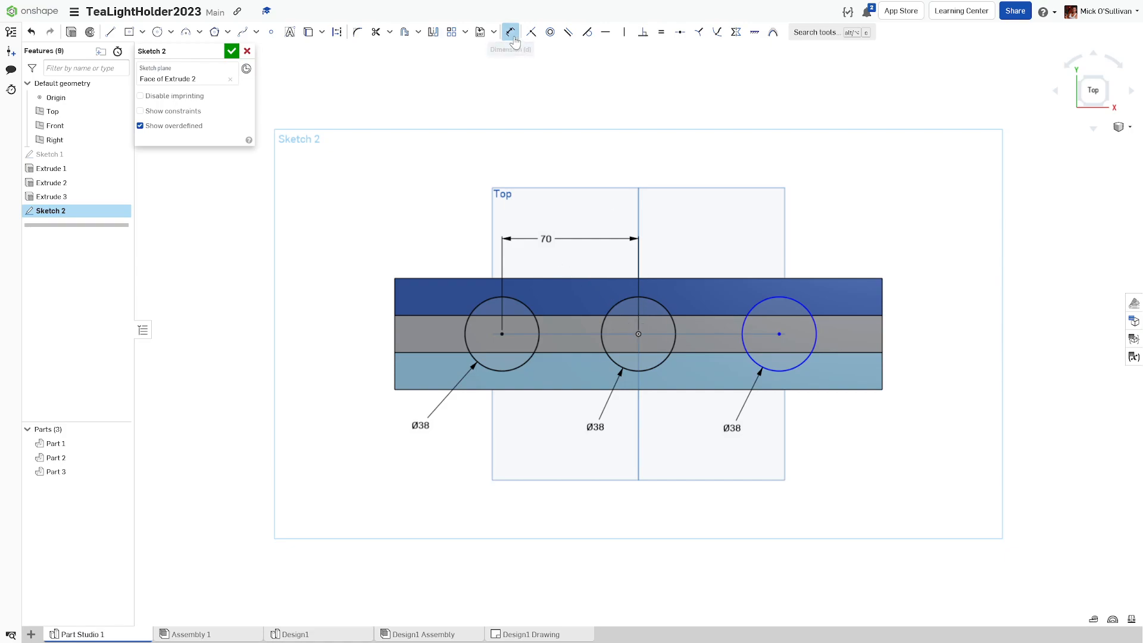
Step: Add a matching centre-to-centre dimension for the right circle, level with the left one
{"action": "key", "text": "d"}
{"action": "left_click", "coordinate": [638, 334]}
{"action": "left_click", "coordinate": [779, 333]}
{"action": "left_click", "coordinate": [743, 239]}
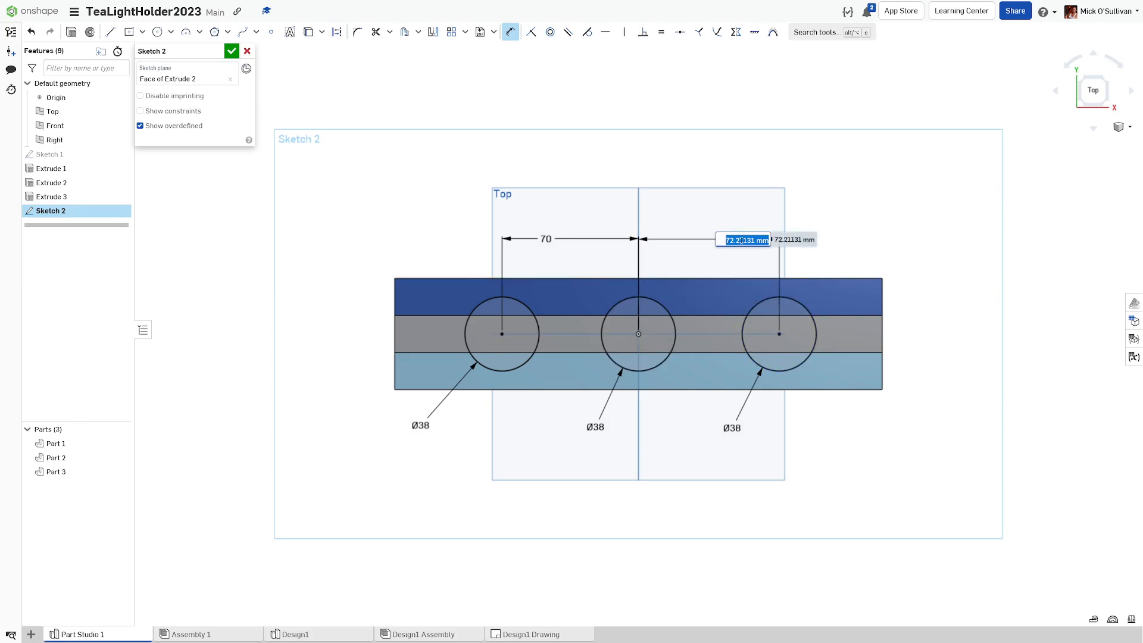
{"action": "type", "text": "75"}
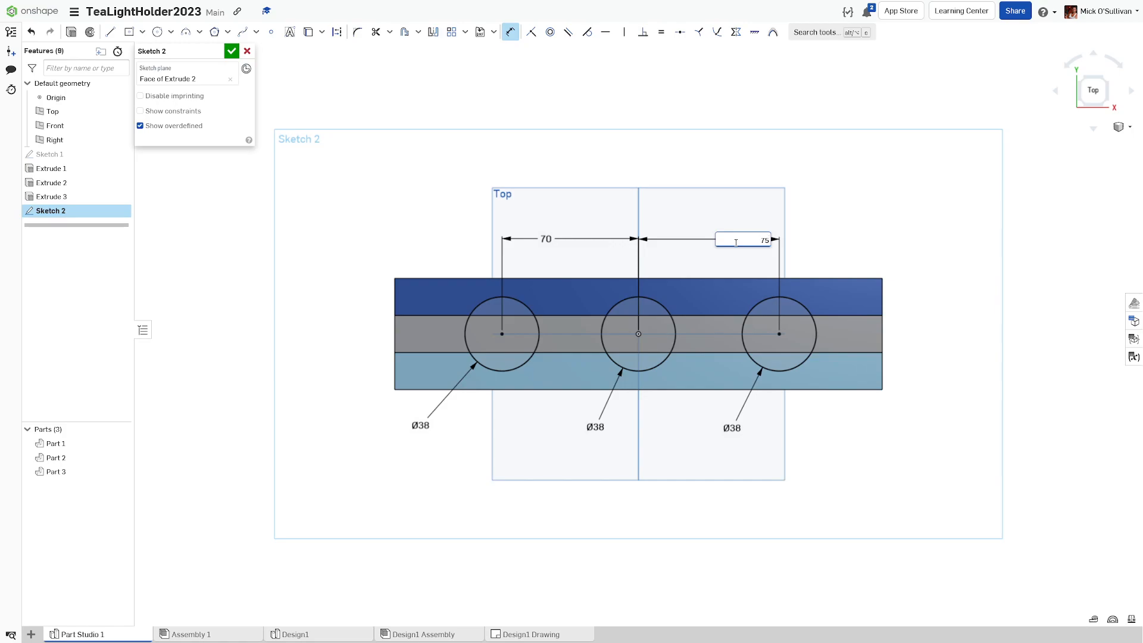
{"action": "key", "text": "Return"}
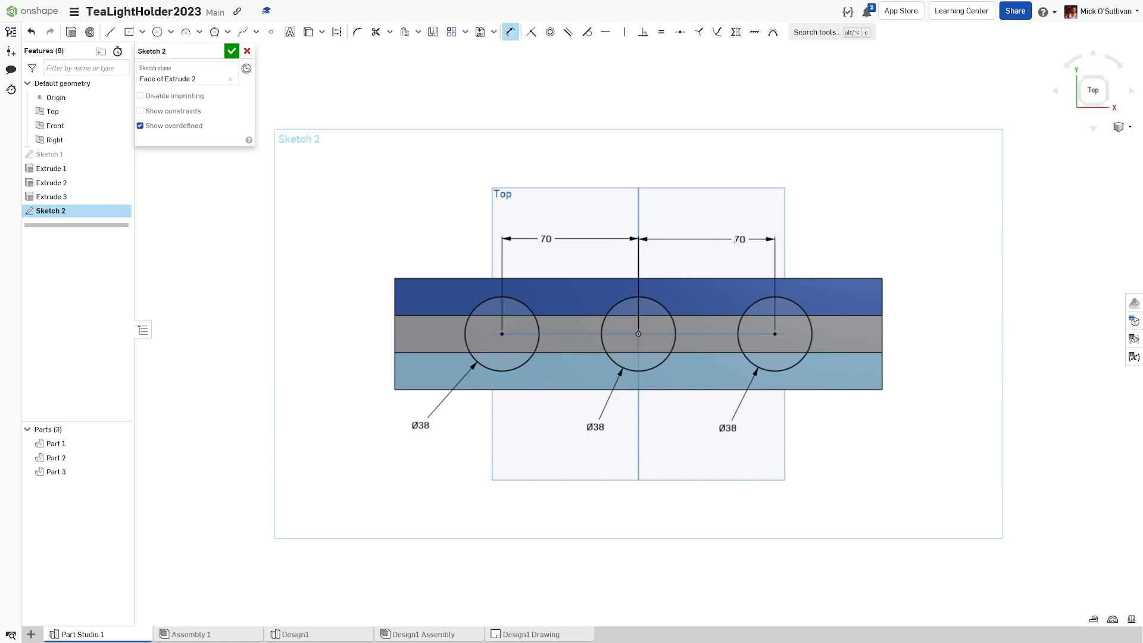
{"action": "left_click_drag", "start_coordinate": [717, 242], "coordinate": [709, 238]}
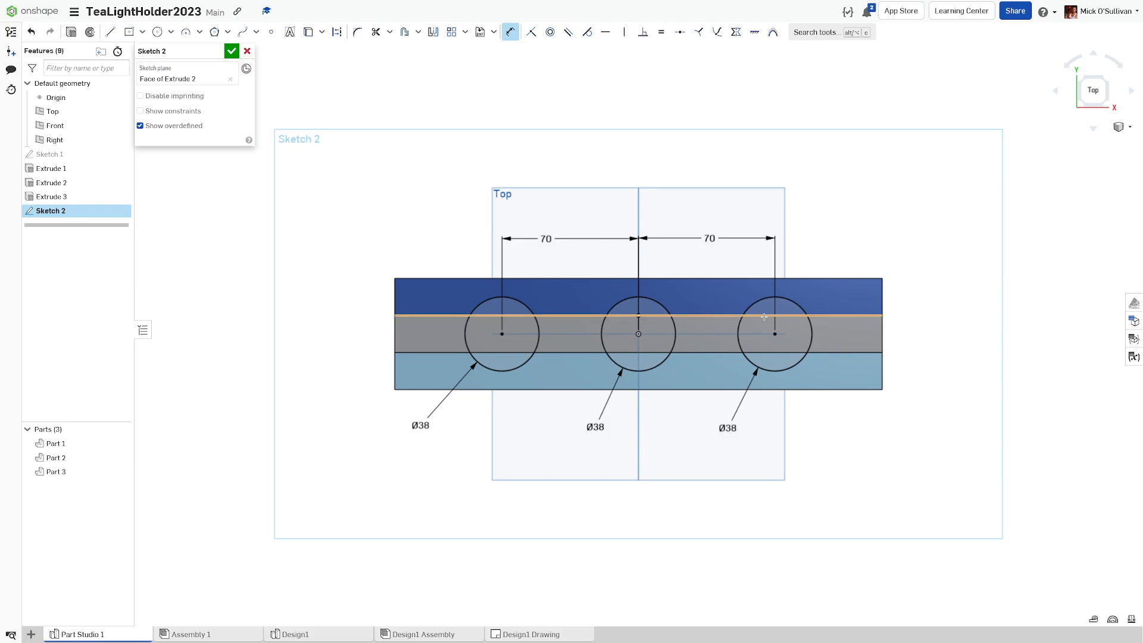
Step: Change both the right and left spacing dimensions to 75 mm
{"action": "double_click", "coordinate": [710, 238]}
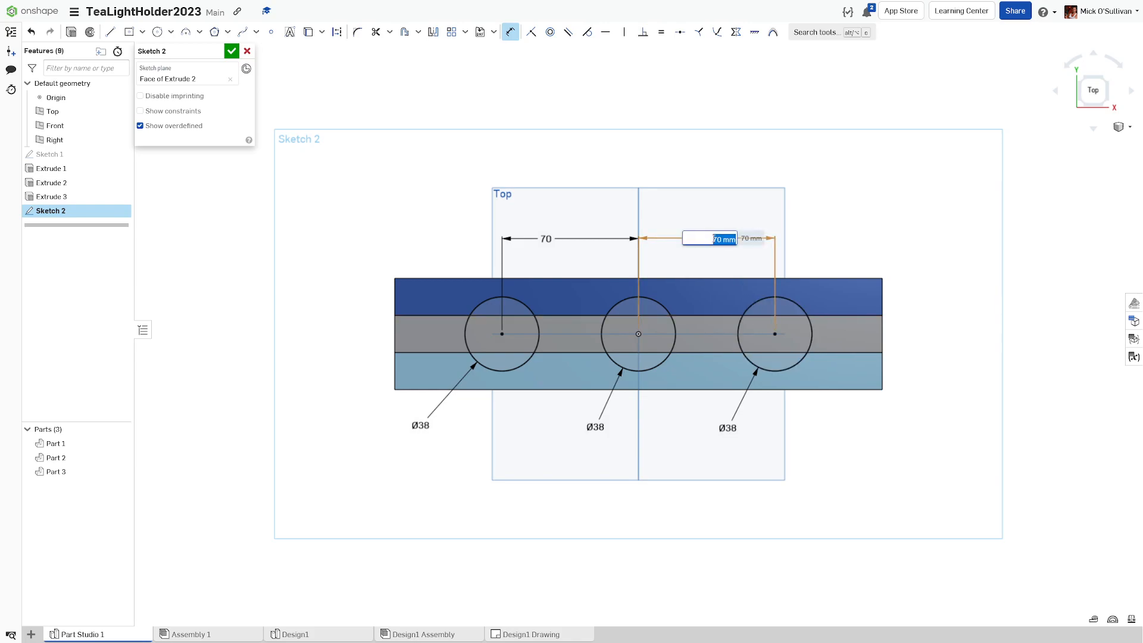
{"action": "type", "text": "85"}
{"action": "key", "text": "Return"}
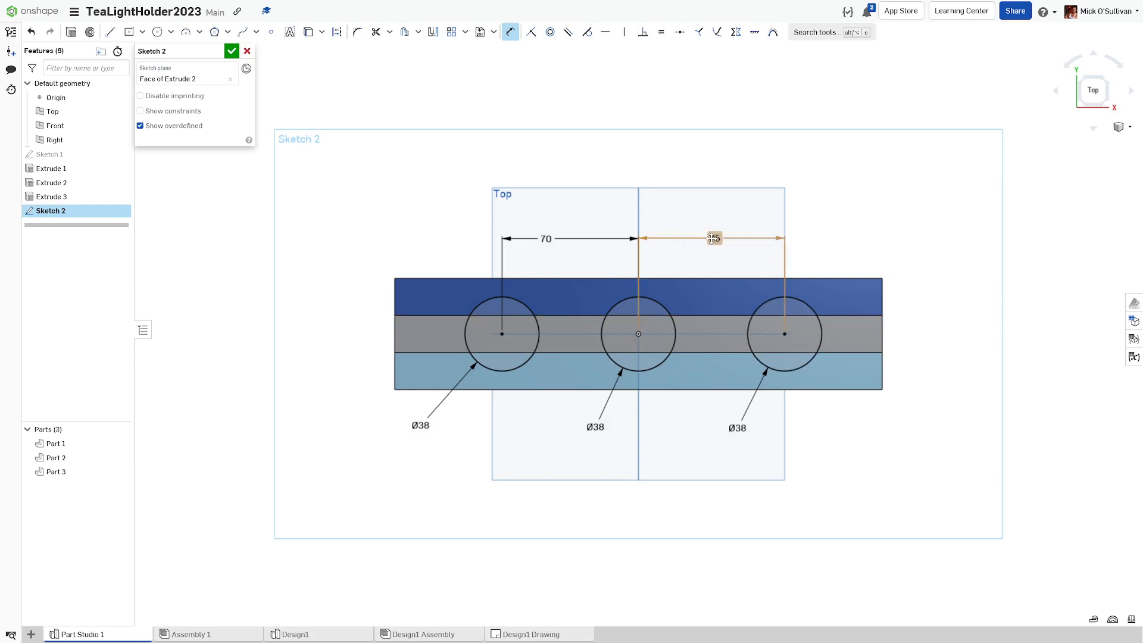
{"action": "double_click", "coordinate": [546, 238]}
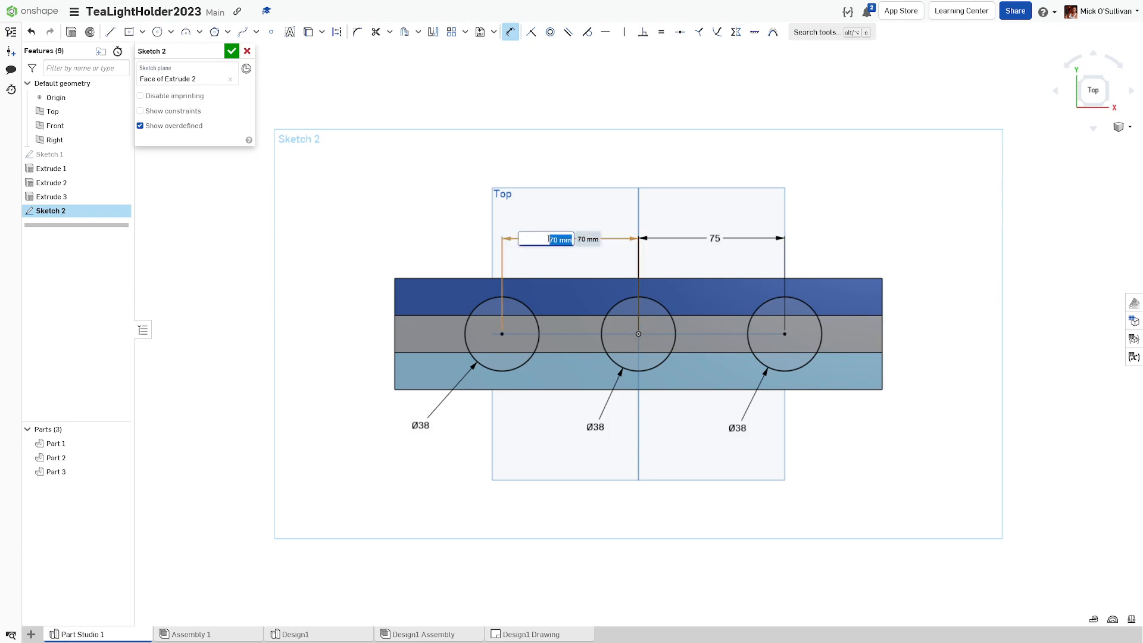
{"action": "type", "text": "75"}
{"action": "key", "text": "Return"}
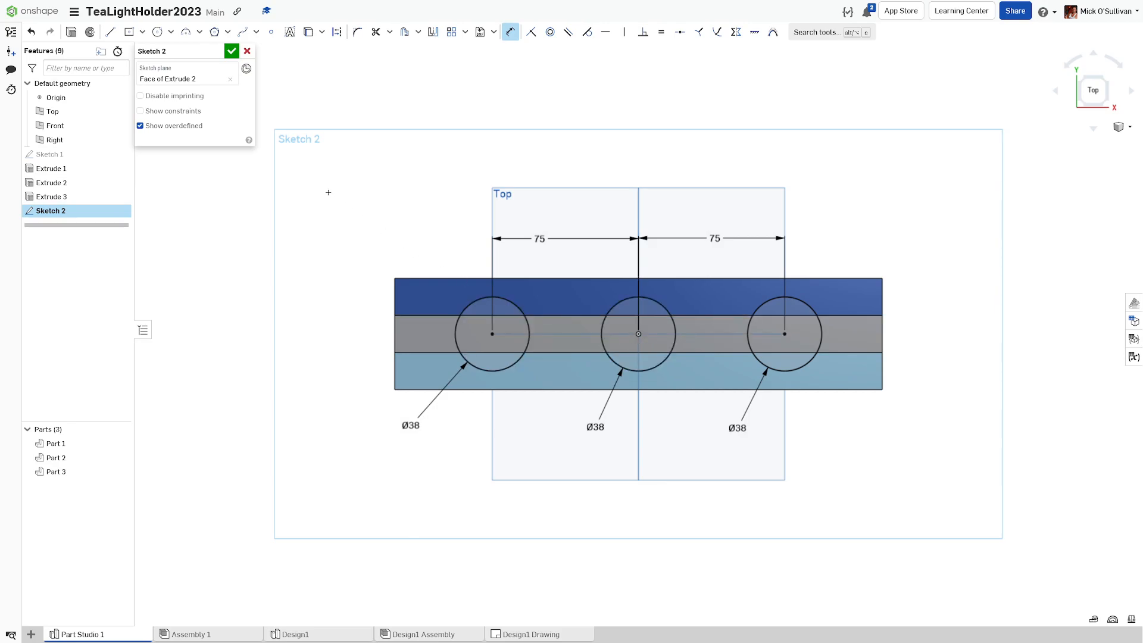
Step: Accept Sketch 2 and start a new extrusion set to Remove
{"action": "left_click", "coordinate": [232, 51]}
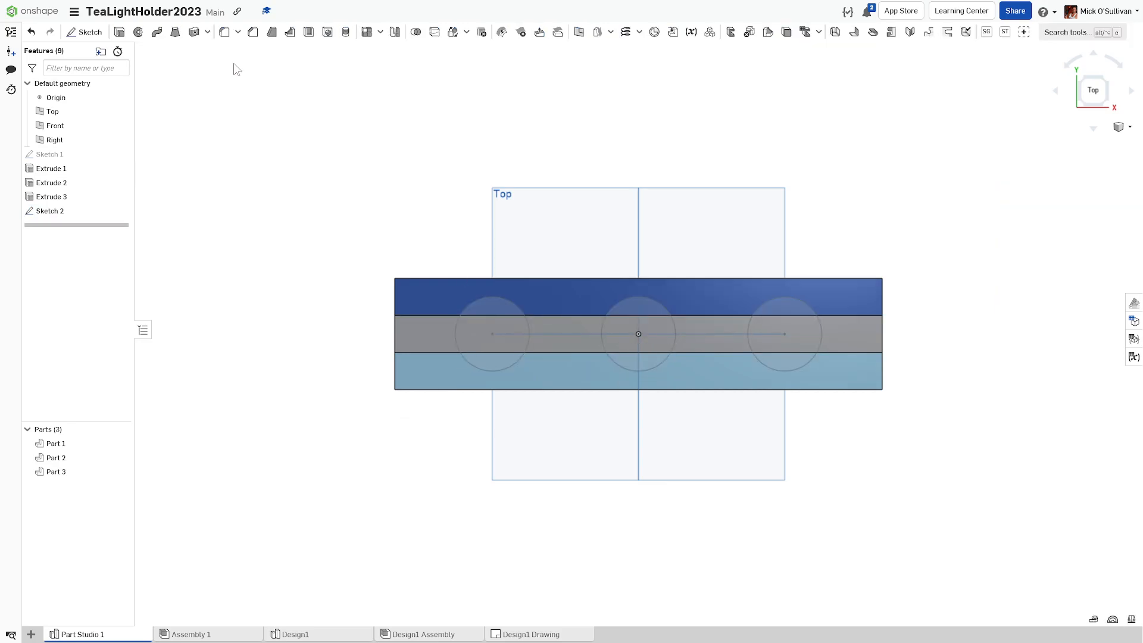
{"action": "right_click_drag", "start_coordinate": [318, 189], "coordinate": [318, 138]}
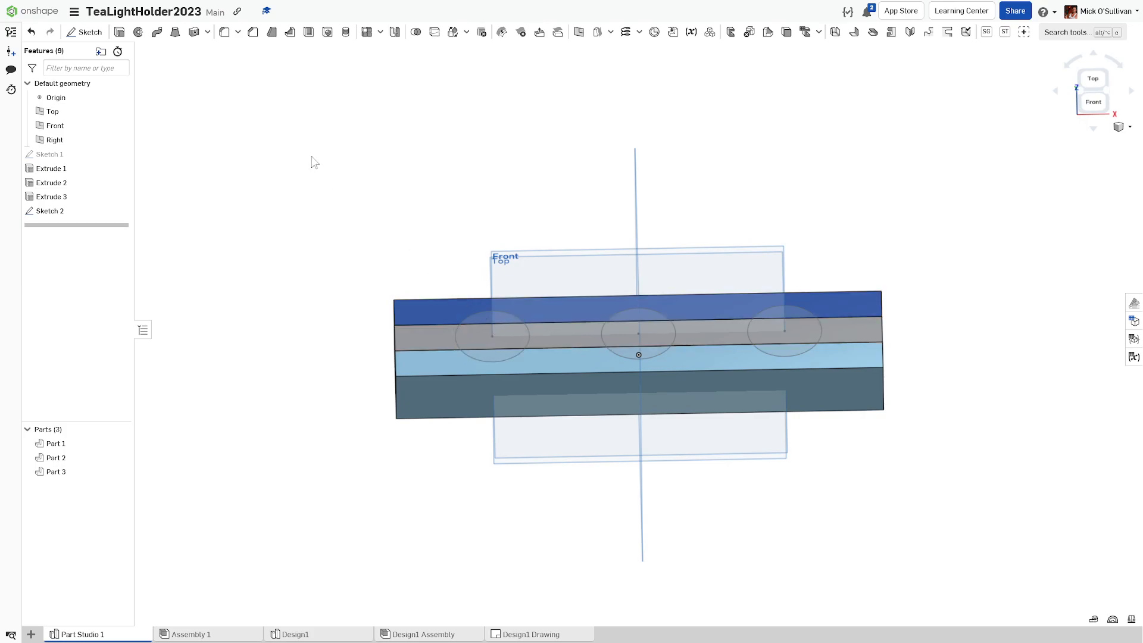
{"action": "left_click", "coordinate": [119, 31]}
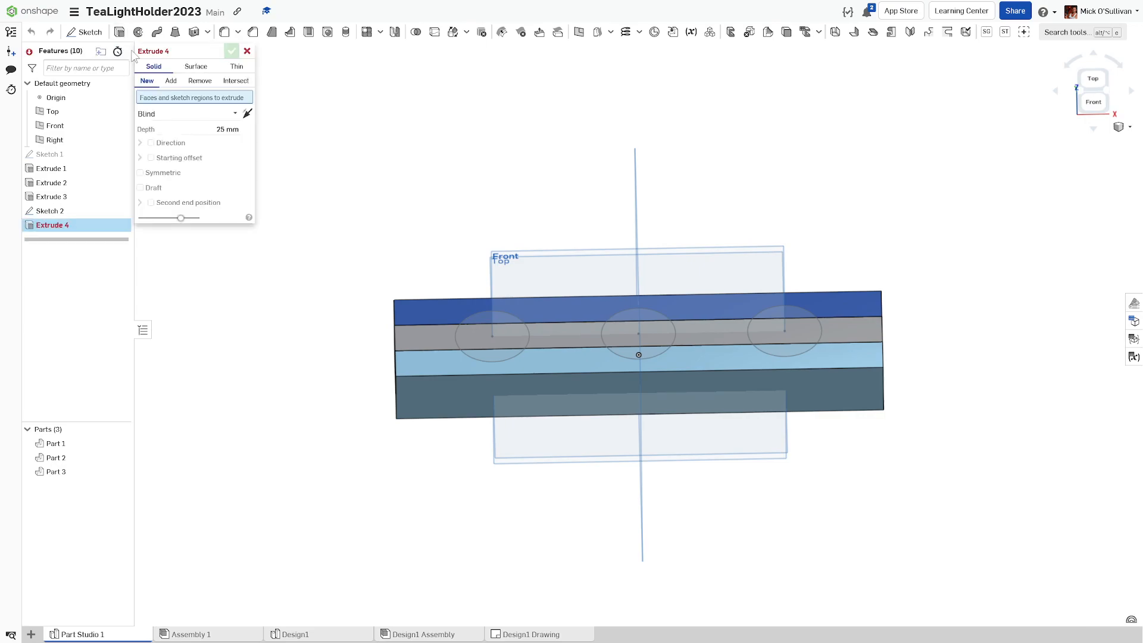
{"action": "left_click", "coordinate": [200, 81]}
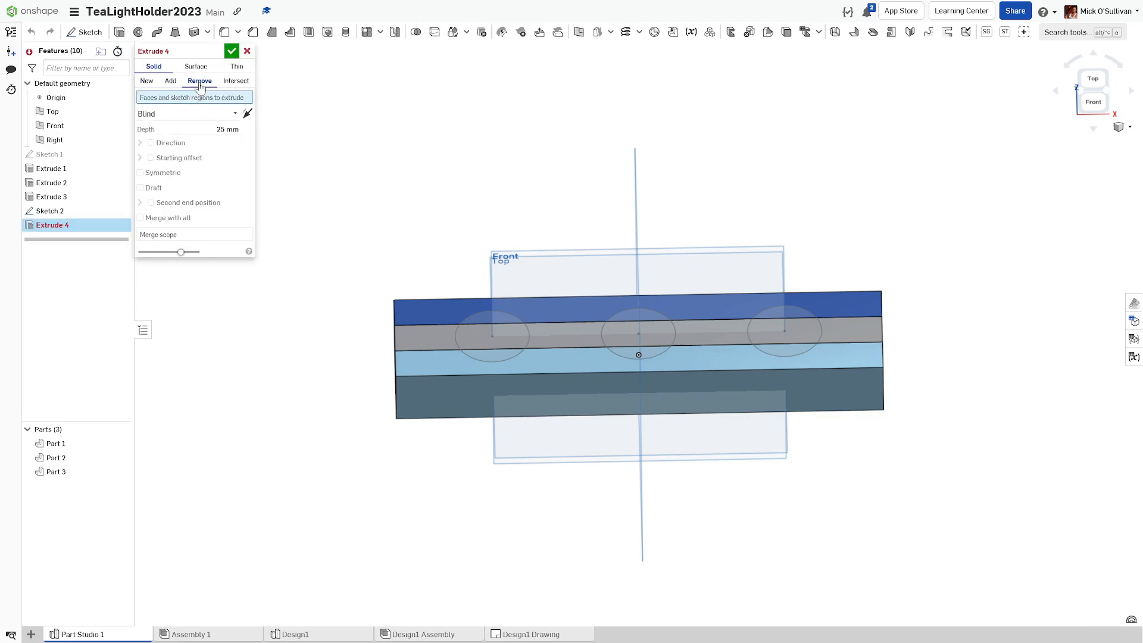
Step: Select all three circles' regions for a 25 mm blind cut, then view from the front
{"action": "left_click", "coordinate": [485, 320]}
{"action": "left_click", "coordinate": [491, 336]}
{"action": "left_click", "coordinate": [491, 354]}
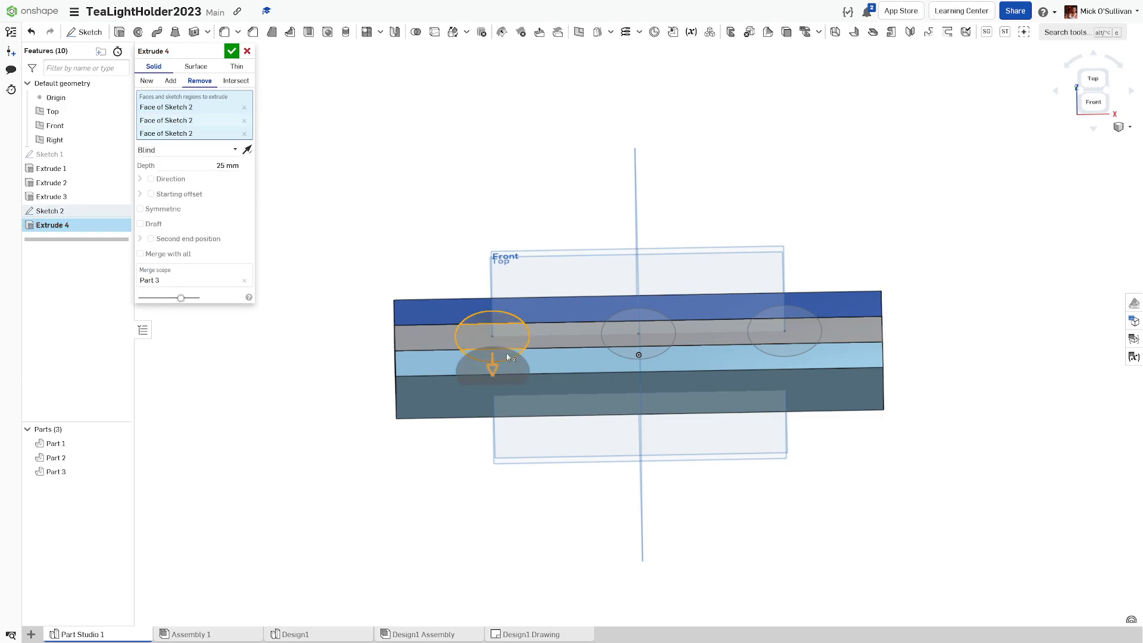
{"action": "left_click", "coordinate": [622, 328]}
{"action": "left_click", "coordinate": [634, 357]}
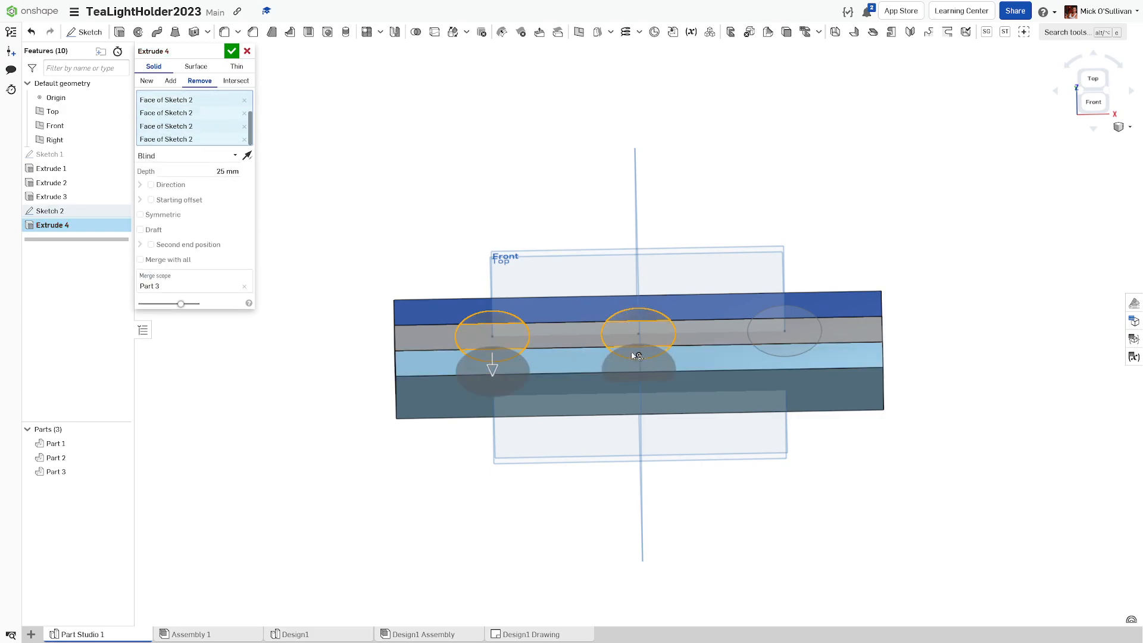
{"action": "left_click", "coordinate": [772, 317]}
{"action": "left_click", "coordinate": [774, 349]}
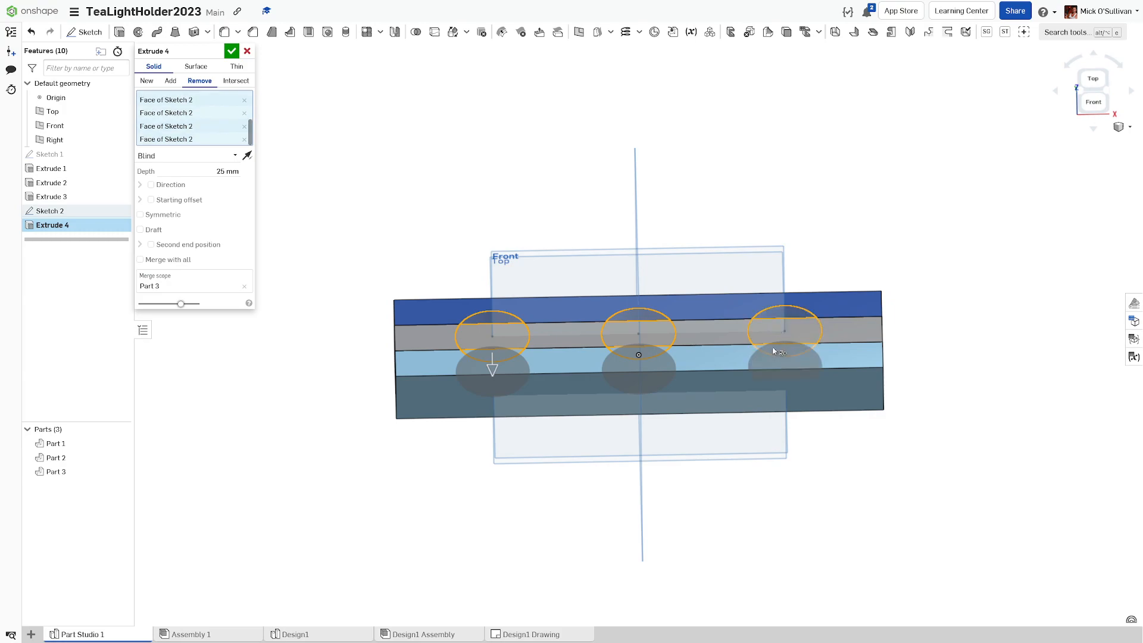
{"action": "right_click_drag", "start_coordinate": [687, 355], "coordinate": [649, 351]}
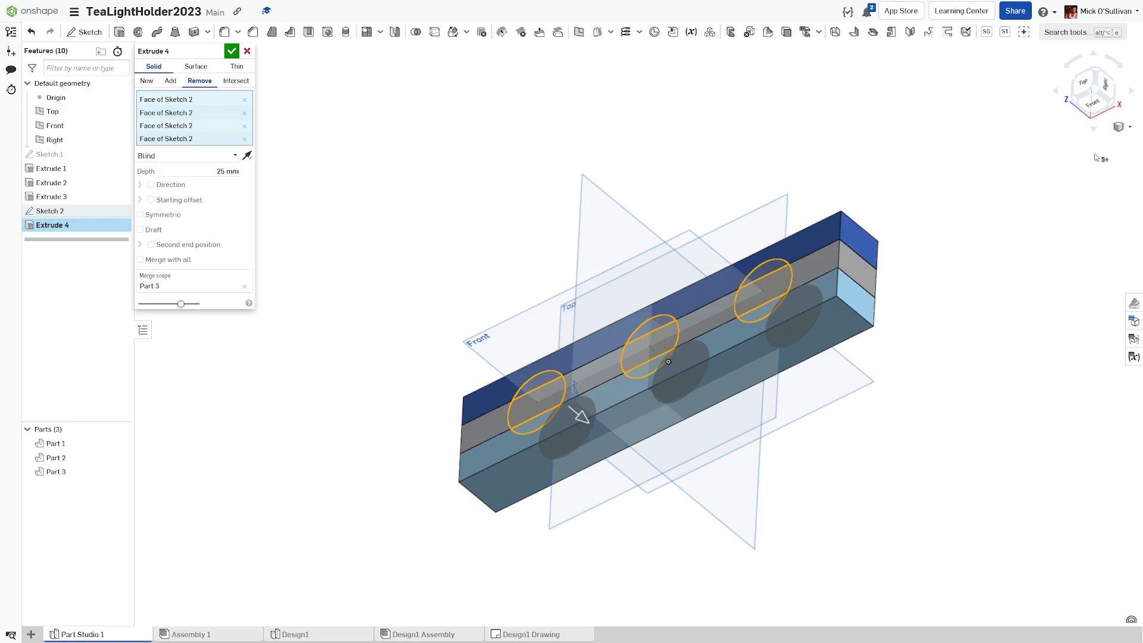
{"action": "left_click", "coordinate": [1124, 137]}
{"action": "left_click", "coordinate": [1100, 105]}
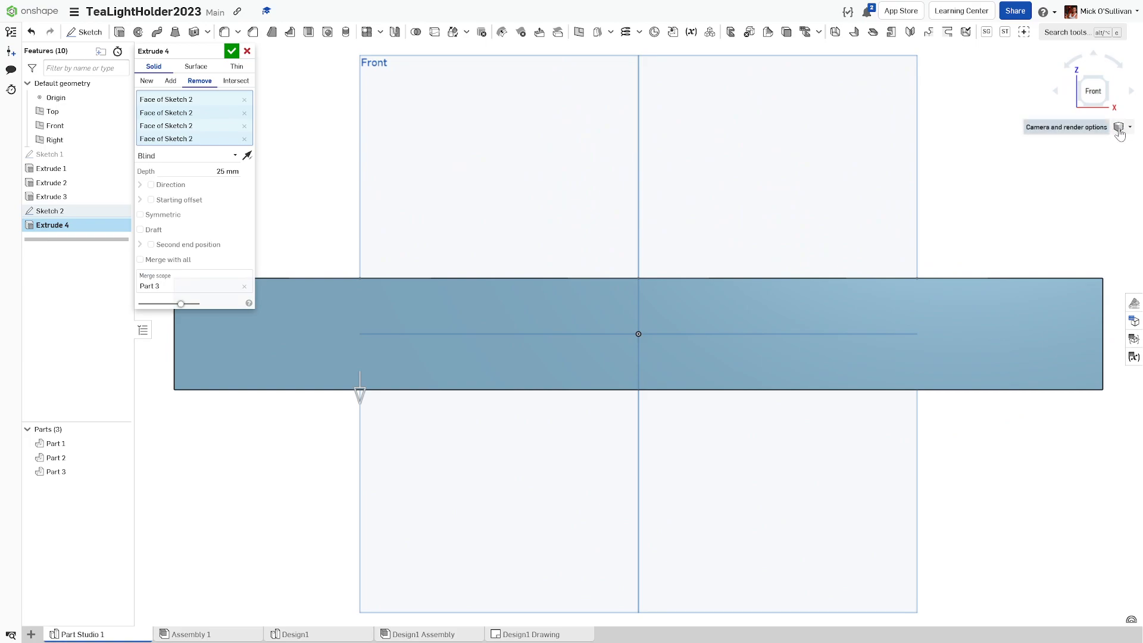
Step: Make the part translucent, preview a deeper cut applied to all parts, and view the front
{"action": "left_click", "coordinate": [1119, 127]}
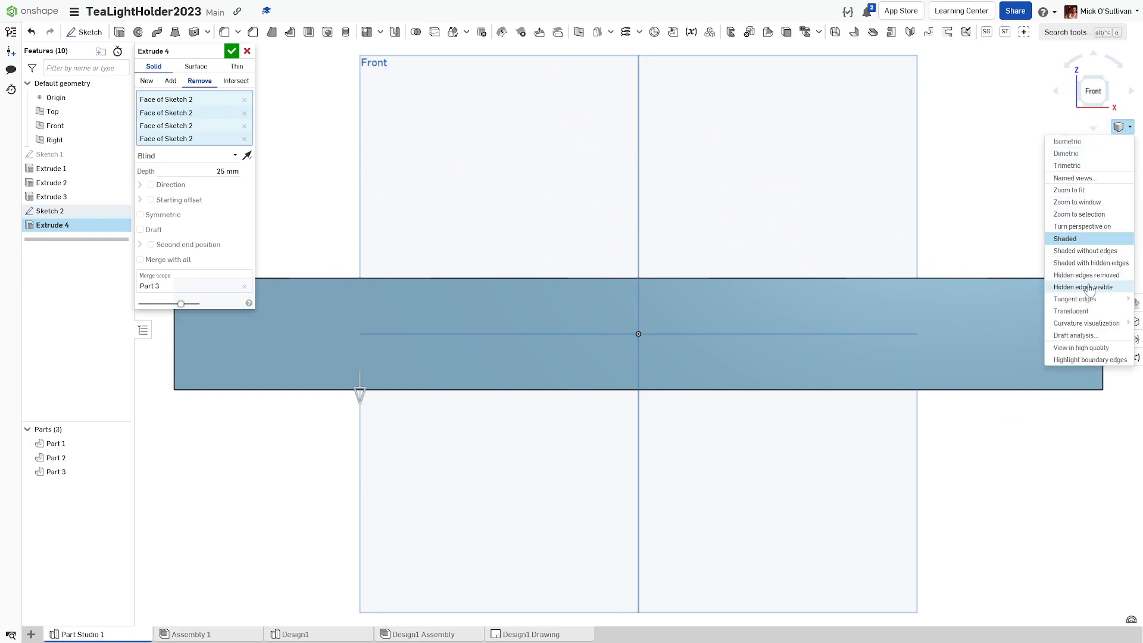
{"action": "left_click", "coordinate": [1085, 310]}
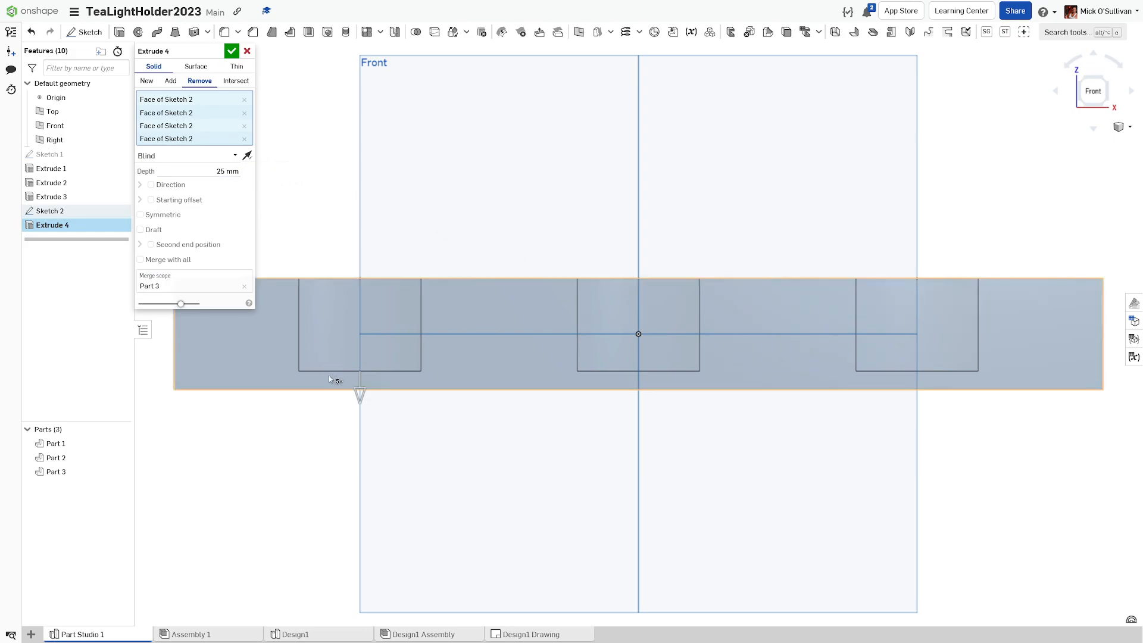
{"action": "left_click_drag", "start_coordinate": [357, 390], "coordinate": [368, 331]}
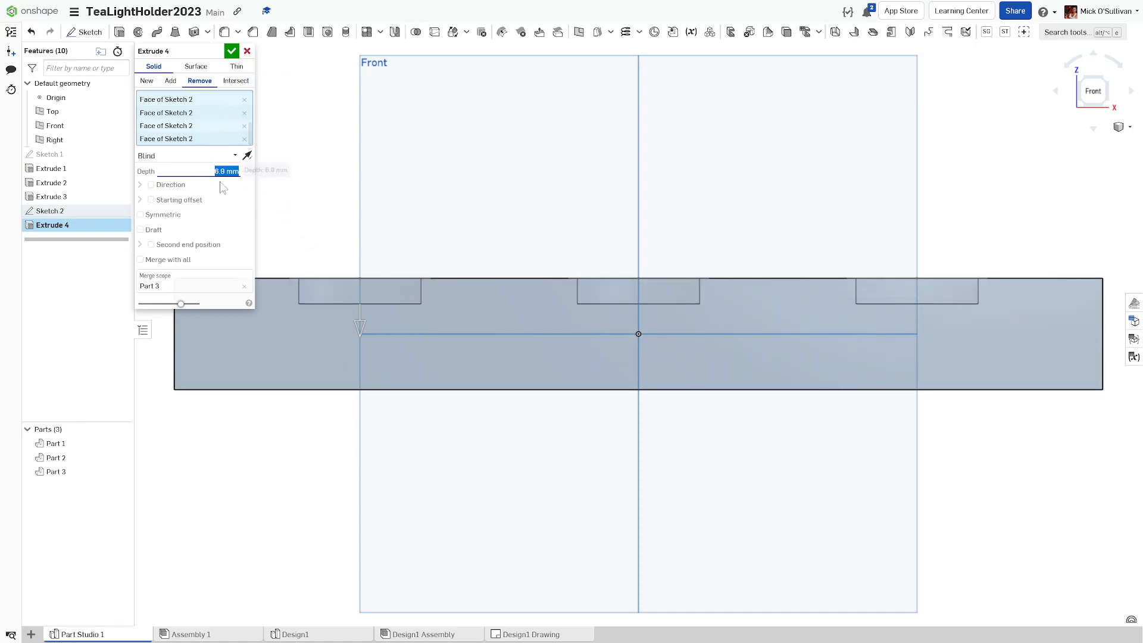
{"action": "right_click_drag", "start_coordinate": [302, 261], "coordinate": [326, 289]}
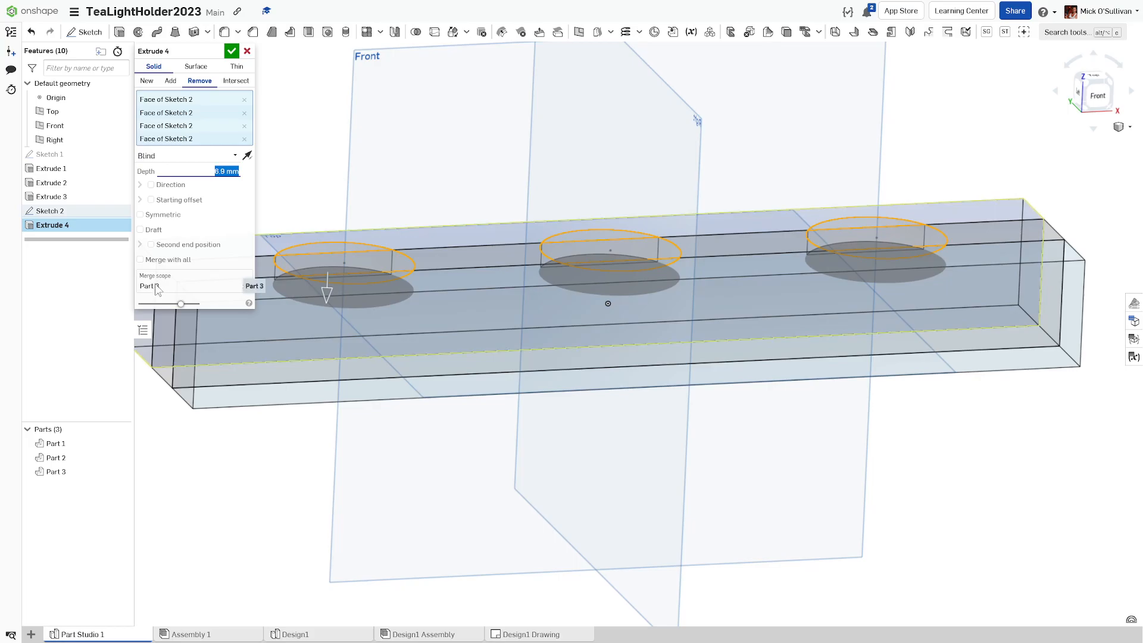
{"action": "left_click", "coordinate": [155, 262]}
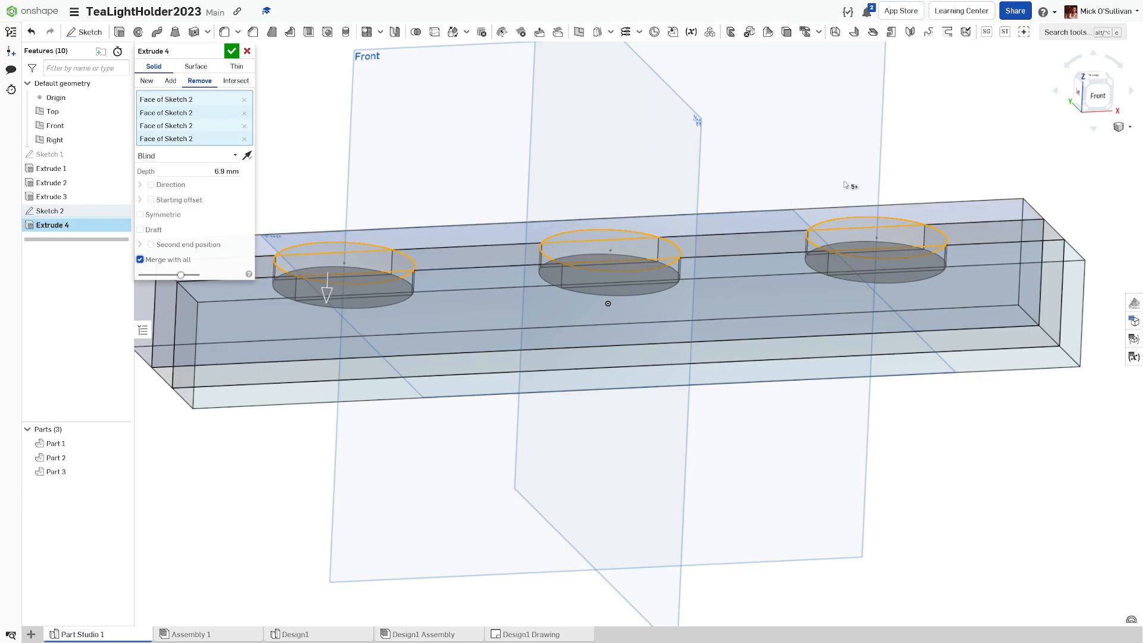
{"action": "left_click", "coordinate": [1098, 106]}
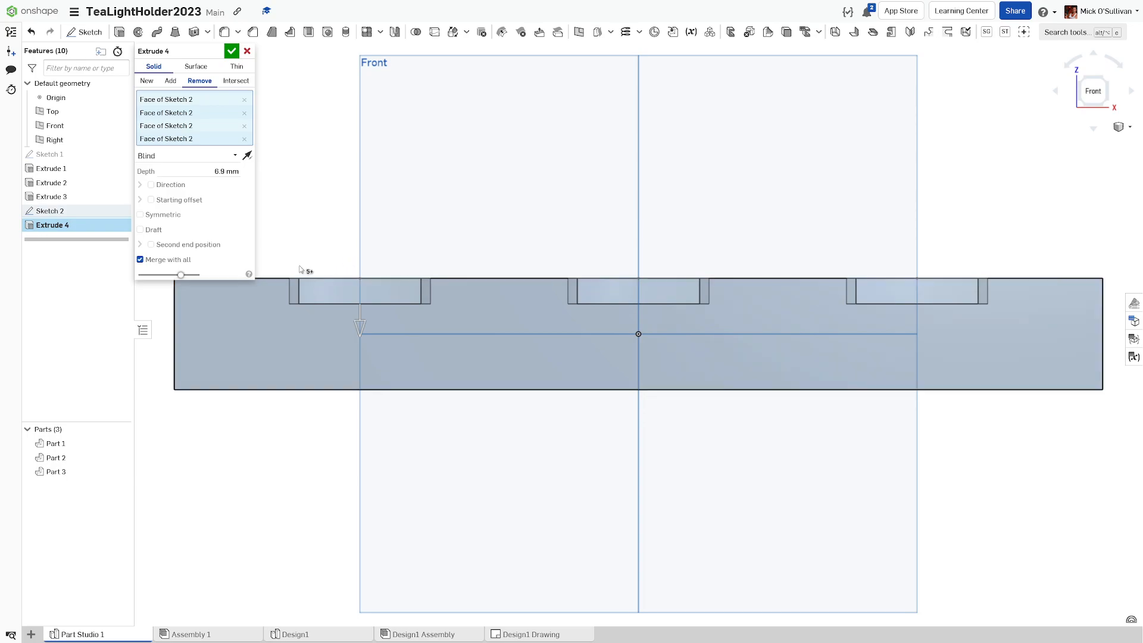
Step: Set the cut depth to 12 mm, switch back to Shaded, and accept Extrude 4
{"action": "left_click", "coordinate": [219, 172]}
{"action": "type", "text": "12"}
{"action": "key", "text": "Return"}
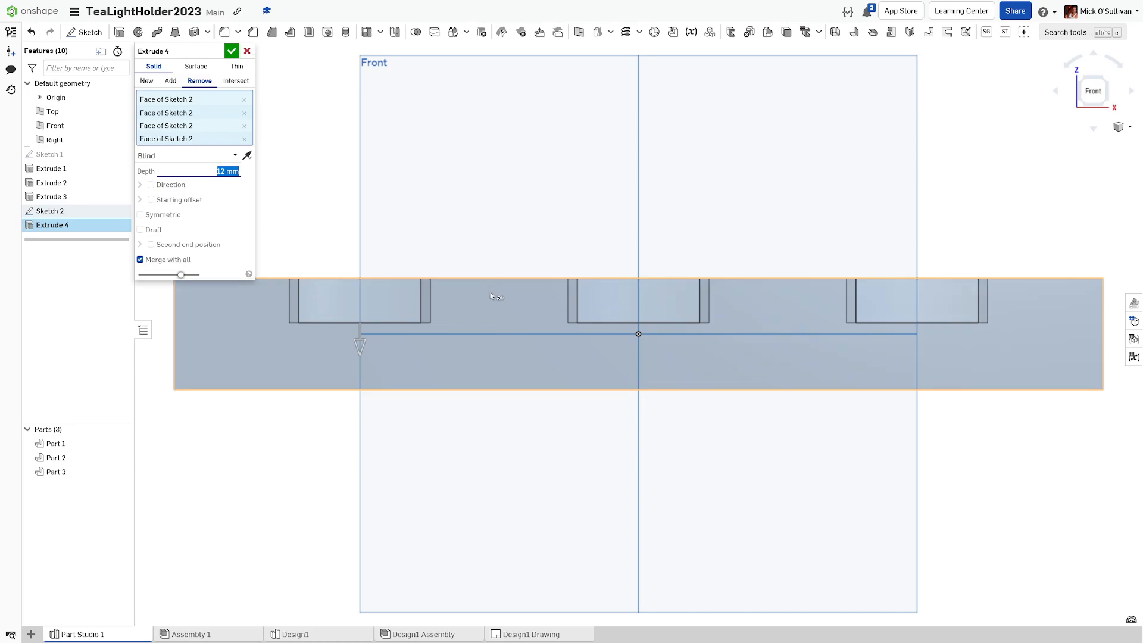
{"action": "right_click_drag", "start_coordinate": [412, 330], "coordinate": [411, 336]}
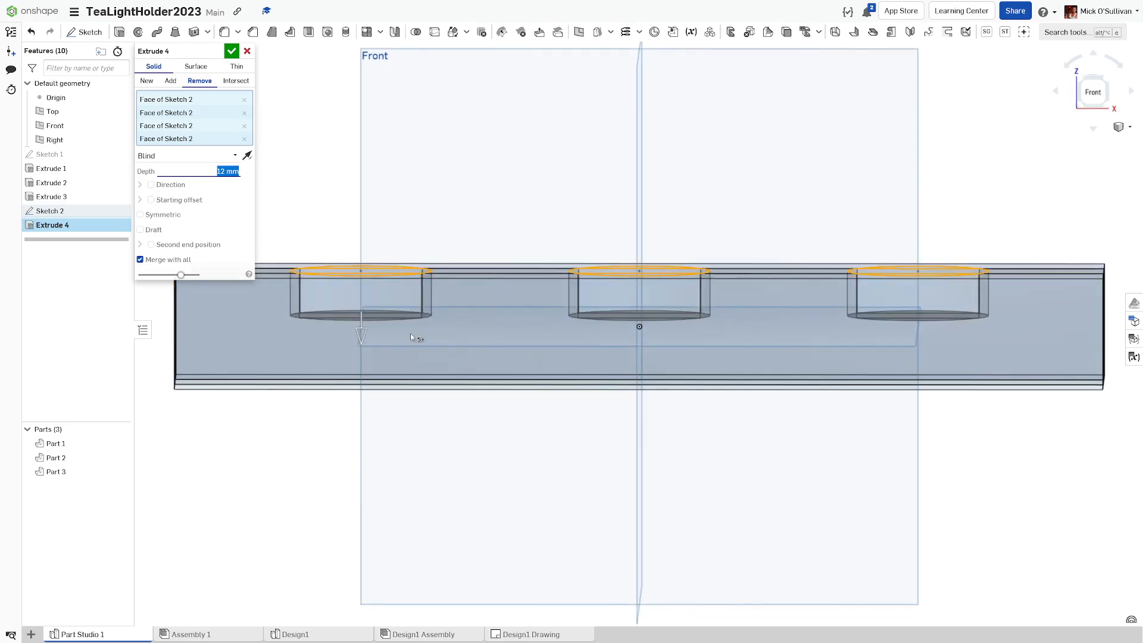
{"action": "left_click", "coordinate": [1092, 94]}
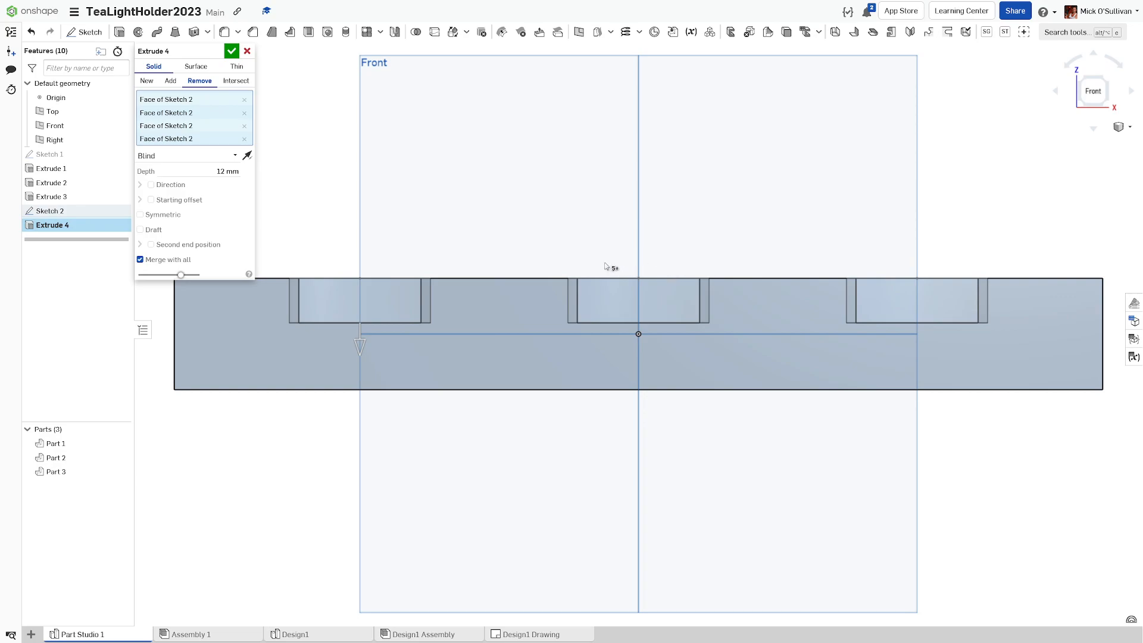
{"action": "right_click_drag", "start_coordinate": [537, 260], "coordinate": [542, 268]}
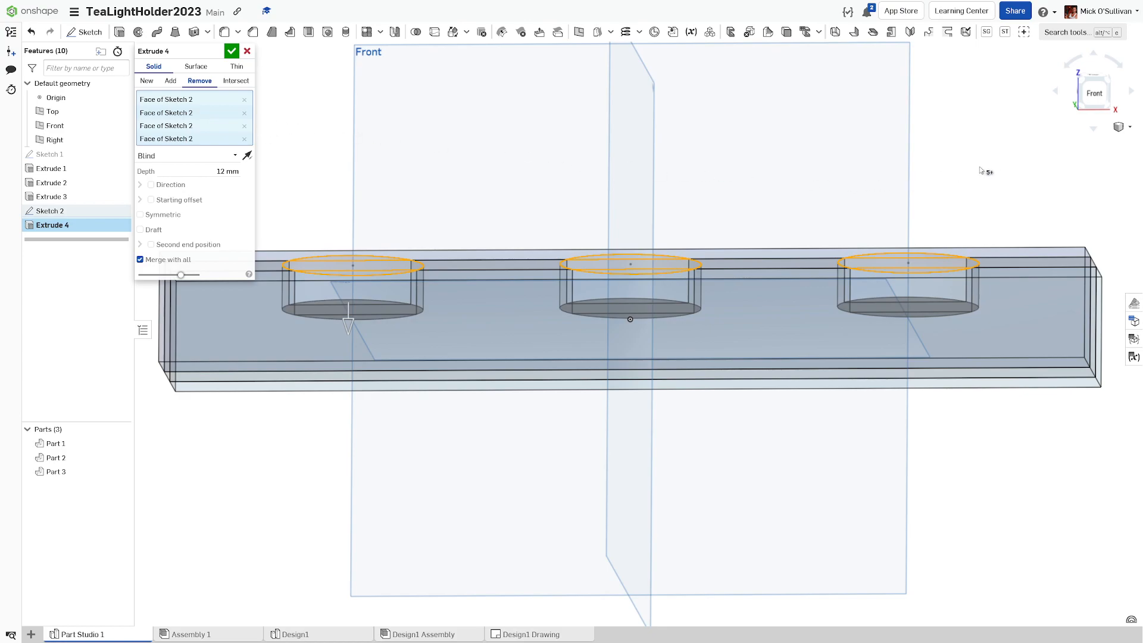
{"action": "left_click", "coordinate": [1122, 126]}
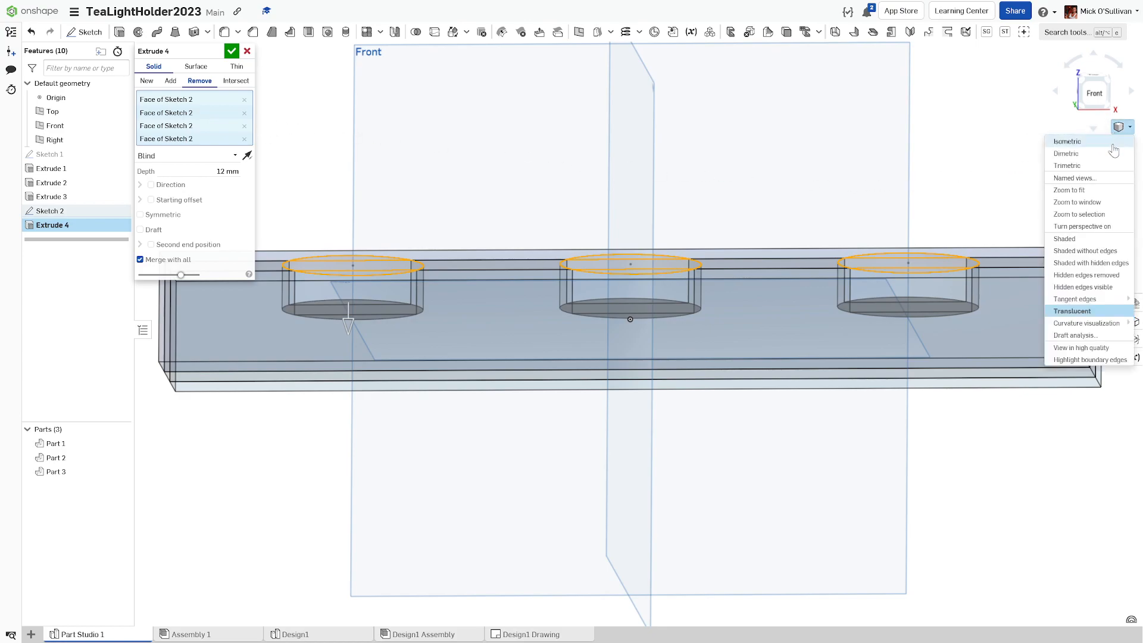
{"action": "left_click", "coordinate": [1068, 239]}
{"action": "right_click_drag", "start_coordinate": [1010, 250], "coordinate": [892, 274]}
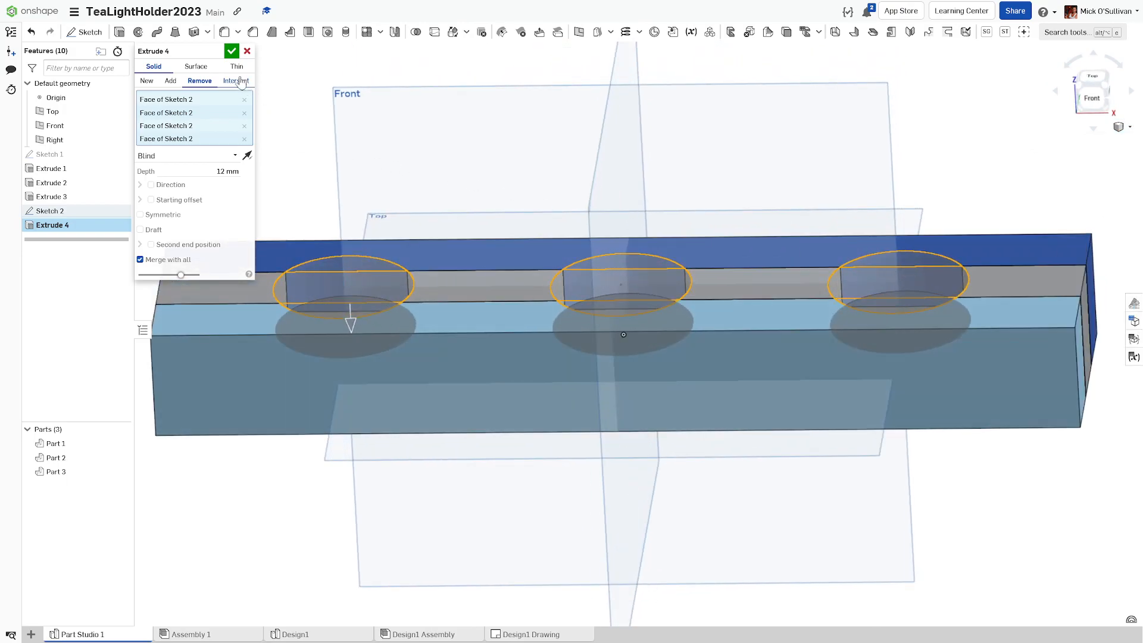
{"action": "left_click", "coordinate": [231, 51]}
{"action": "right_click_drag", "start_coordinate": [276, 133], "coordinate": [328, 189]}
Step: Snap to isometric, fit the model and hide the reference planes
{"action": "key", "text": "shift+7"}
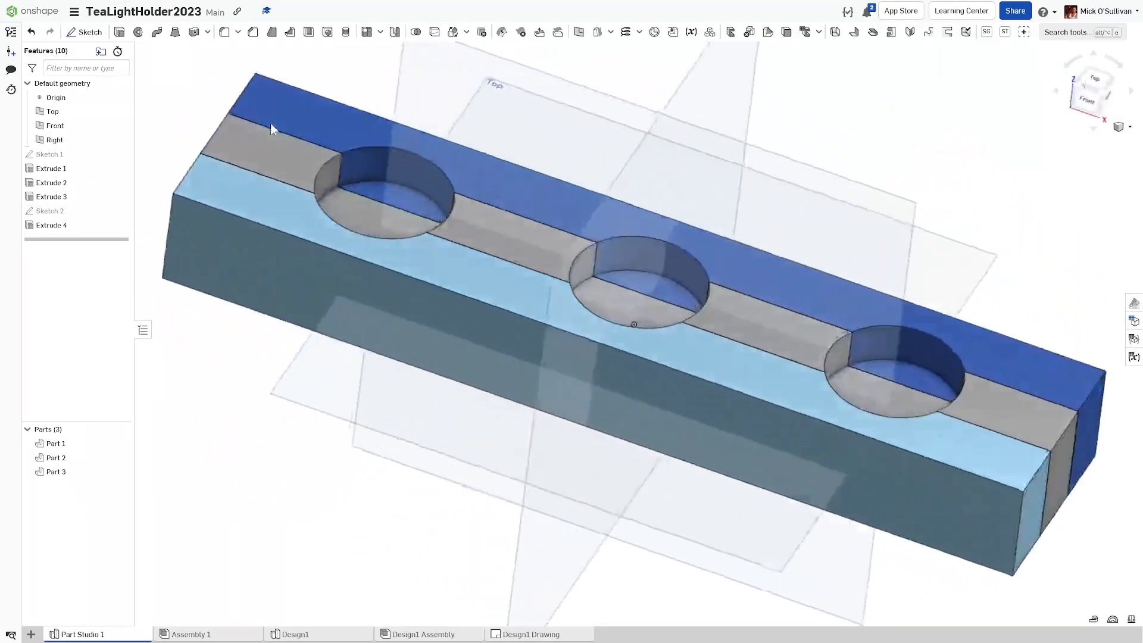
{"action": "left_click", "coordinate": [1118, 132]}
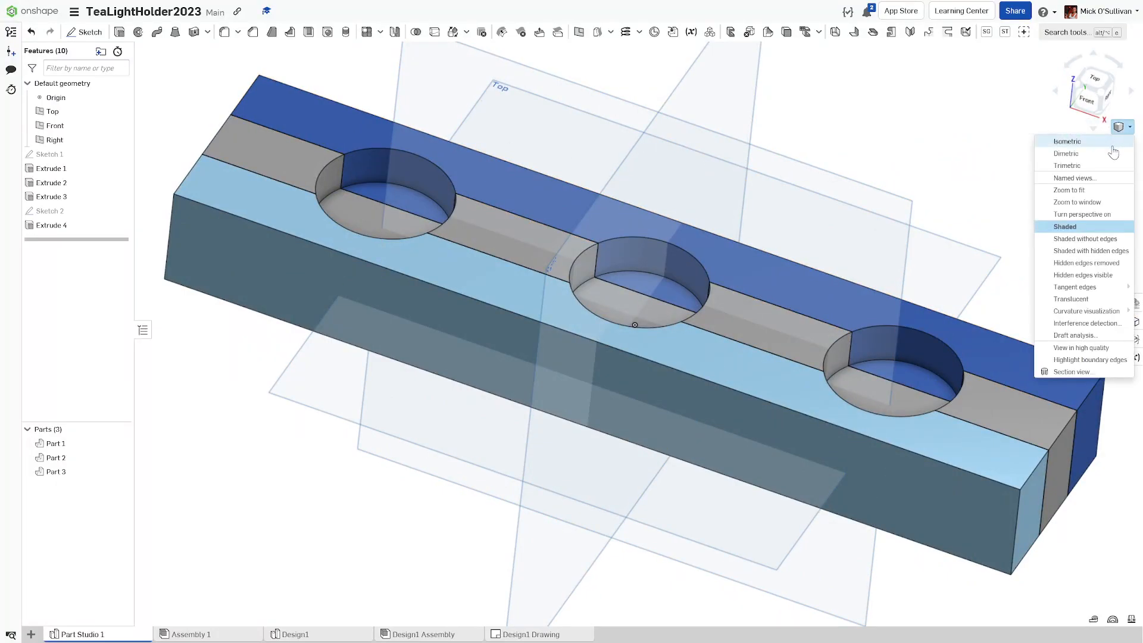
{"action": "left_click", "coordinate": [1074, 172]}
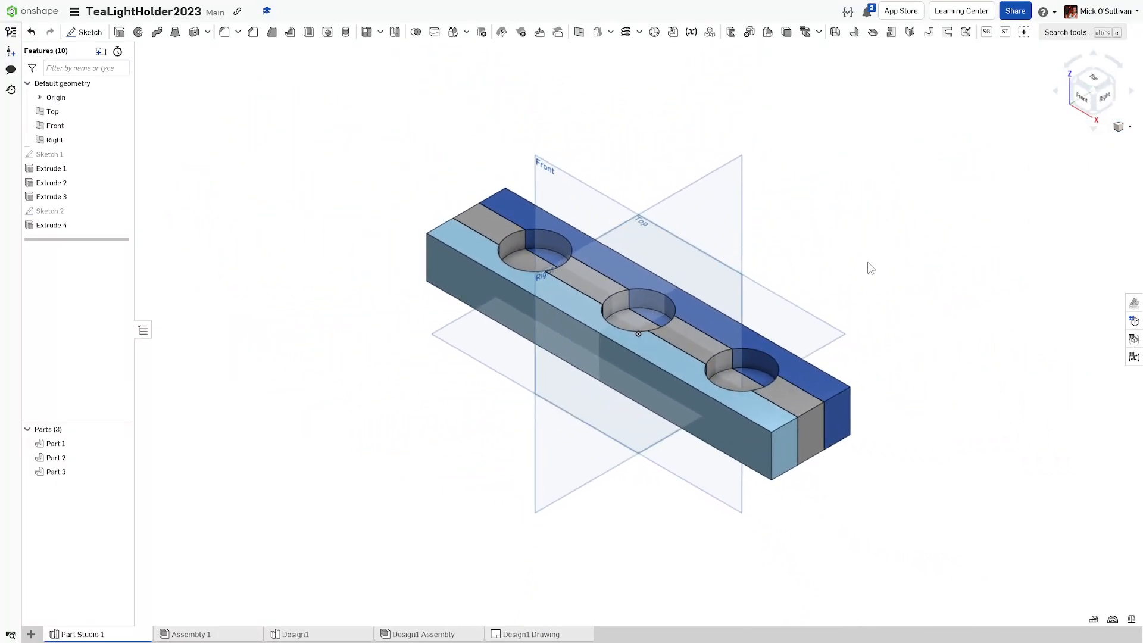
{"action": "key", "text": "p"}
{"action": "middle_click_drag", "start_coordinate": [845, 292], "coordinate": [818, 303]}
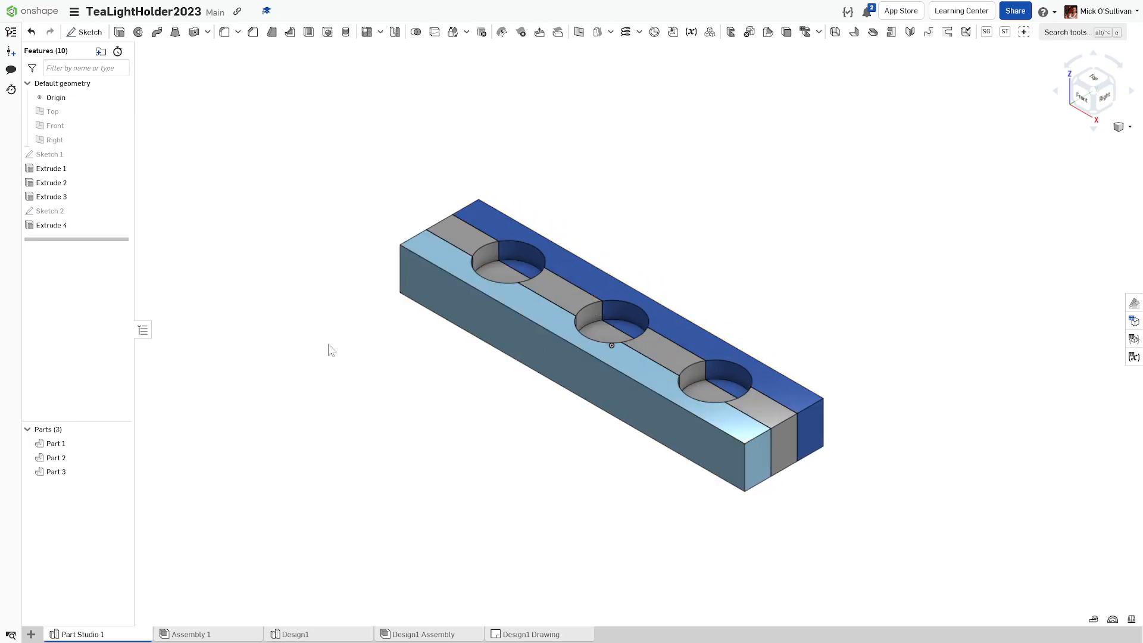
Step: Select Parts 1–3 and briefly hide then show Part 3 to check the layers
{"action": "left_click", "coordinate": [76, 444]}
{"action": "left_click", "coordinate": [68, 458], "text": "shift"}
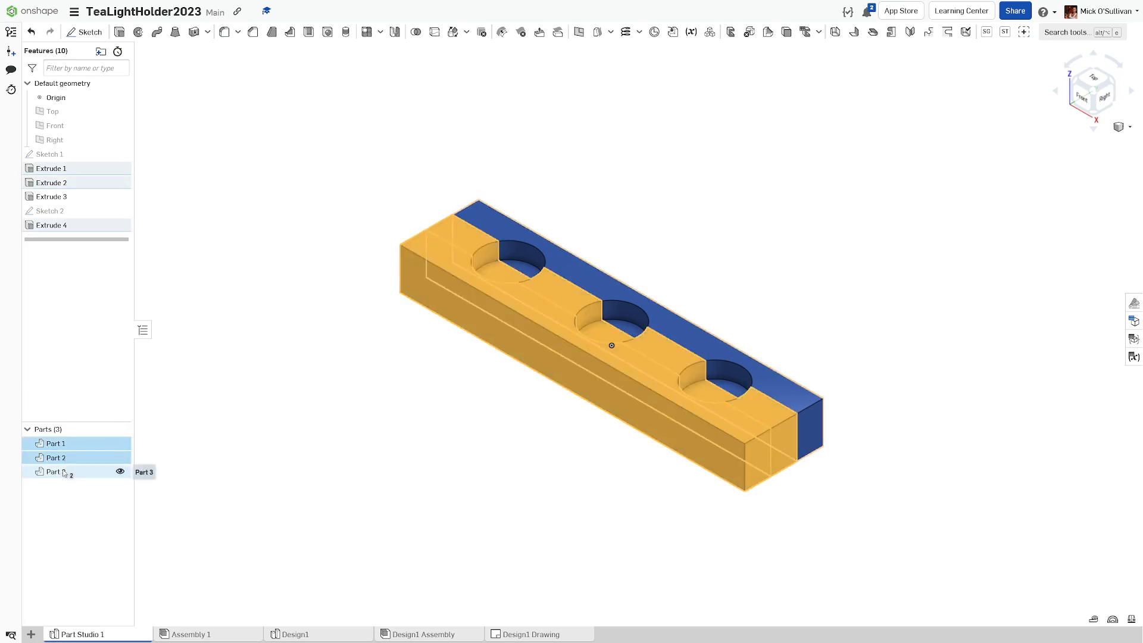
{"action": "left_click", "coordinate": [70, 472], "text": "shift"}
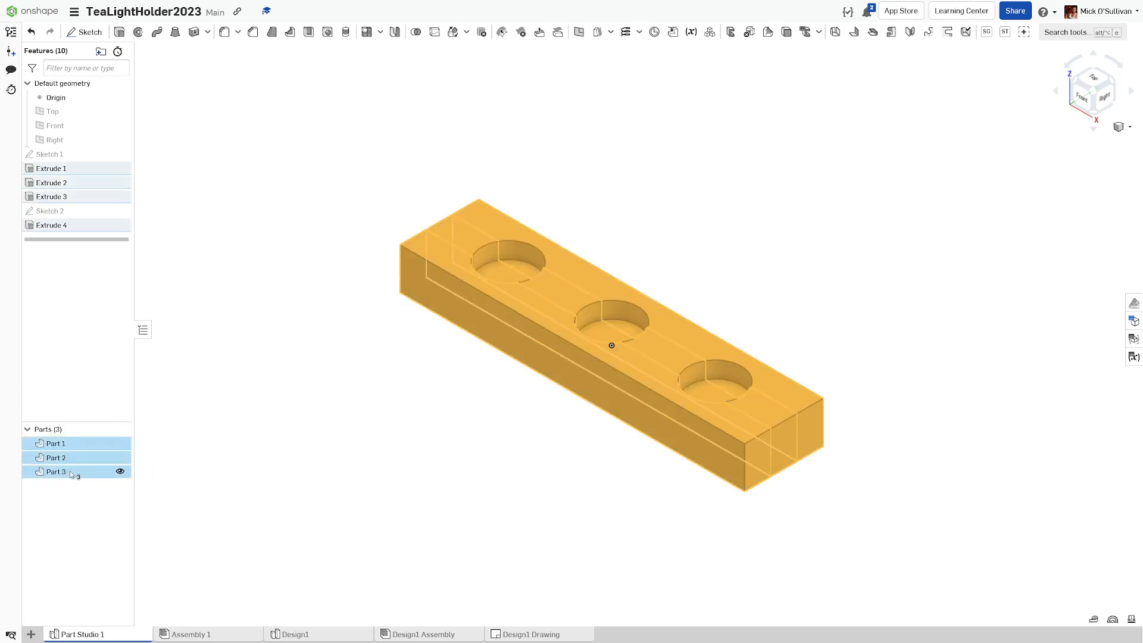
{"action": "left_click", "coordinate": [119, 471]}
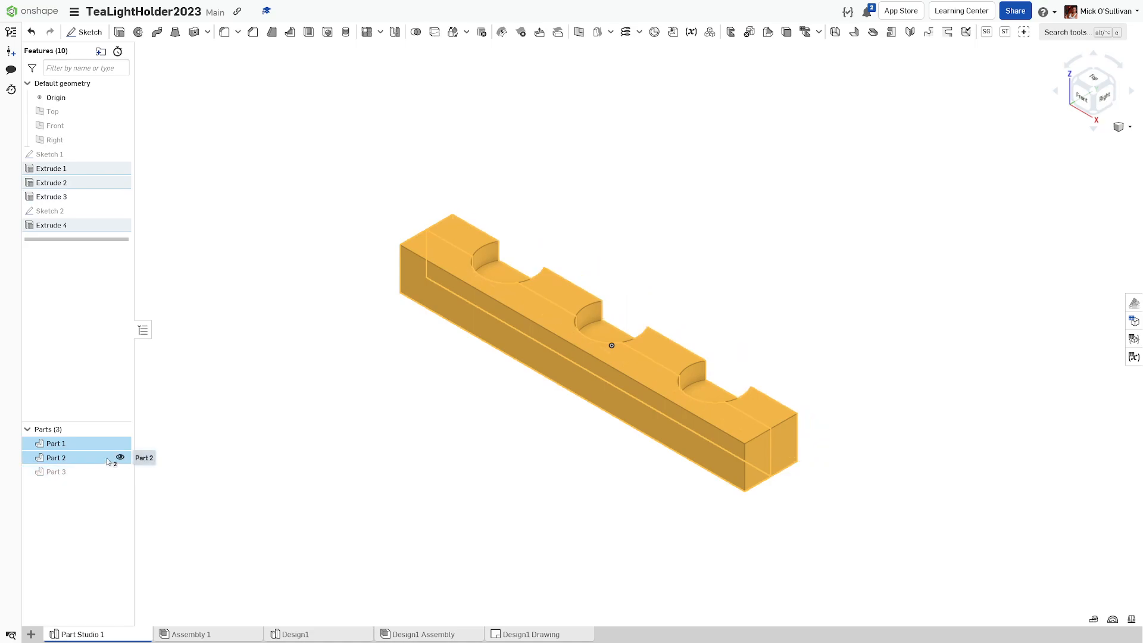
{"action": "left_click", "coordinate": [120, 471]}
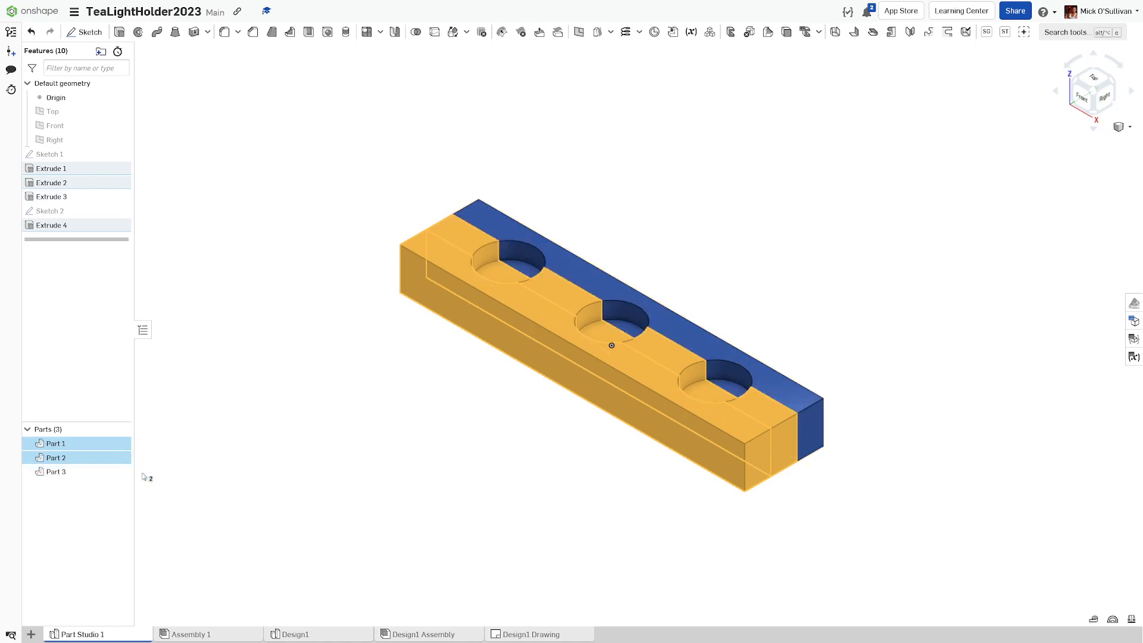
{"action": "left_click", "coordinate": [267, 467]}
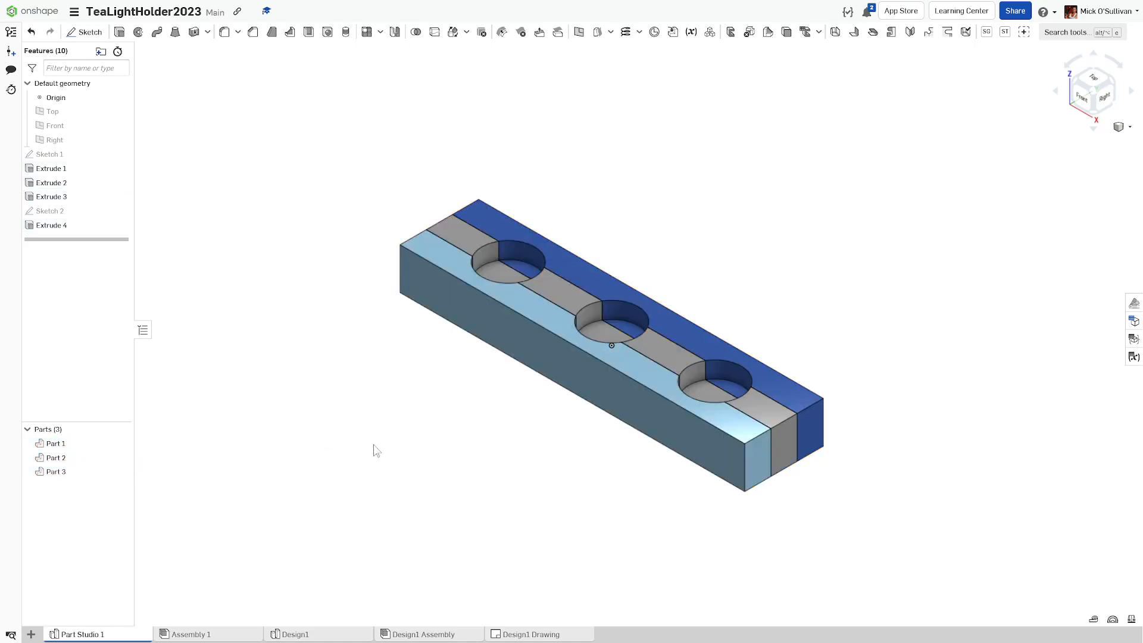
Step: In the Assembly 1 tab, insert one instance each of Part 1, Part 2 and Part 3
{"action": "left_click", "coordinate": [198, 634]}
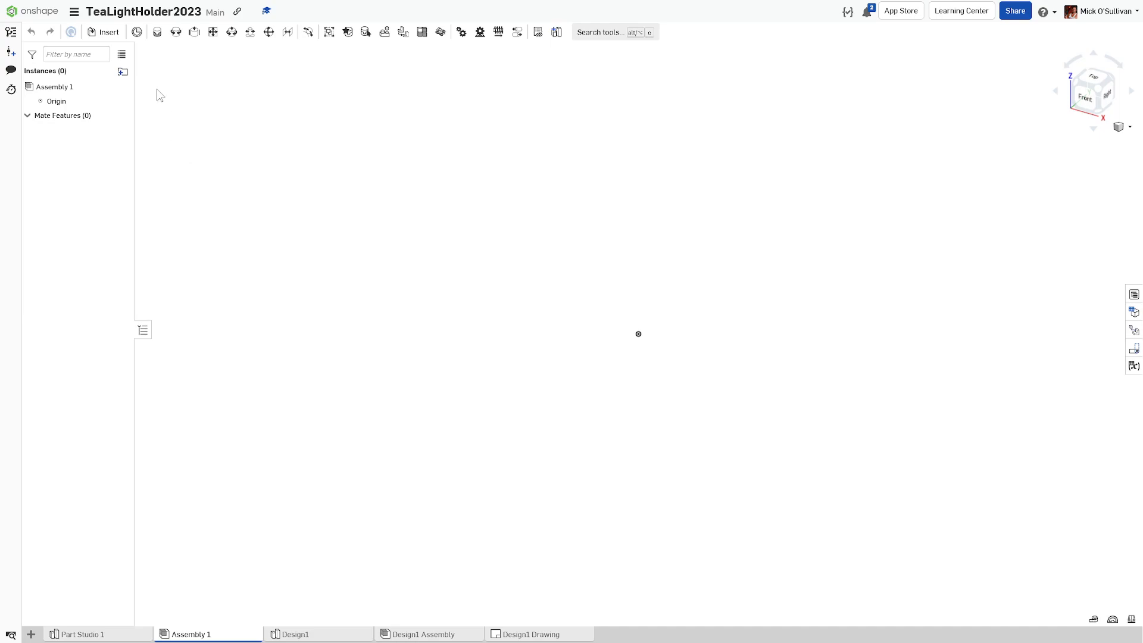
{"action": "left_click", "coordinate": [108, 32]}
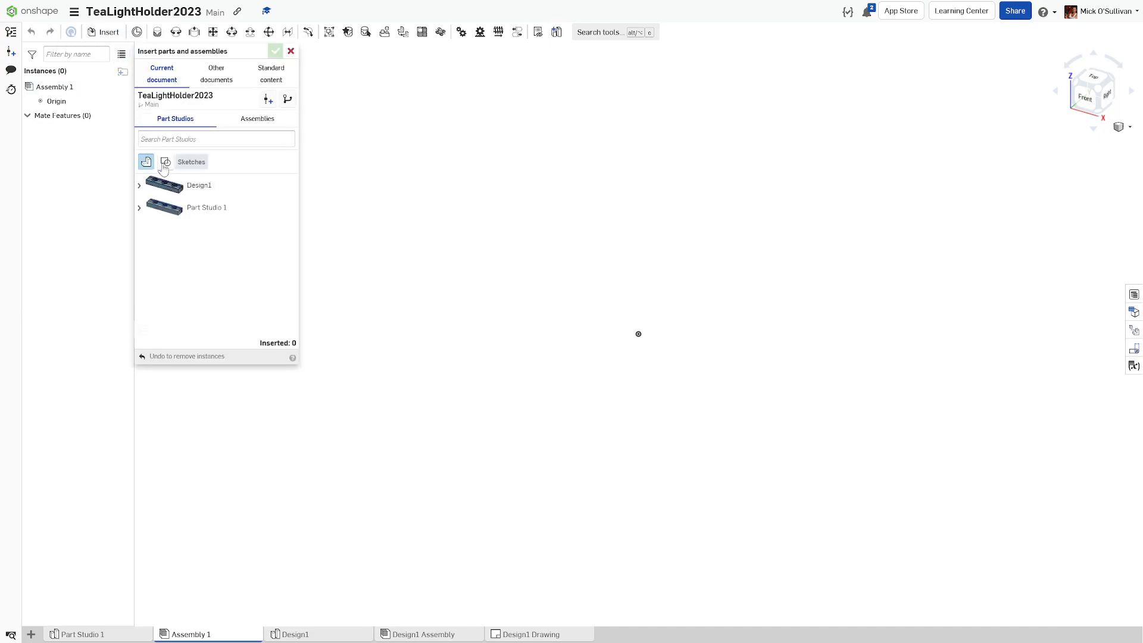
{"action": "left_click", "coordinate": [139, 208]}
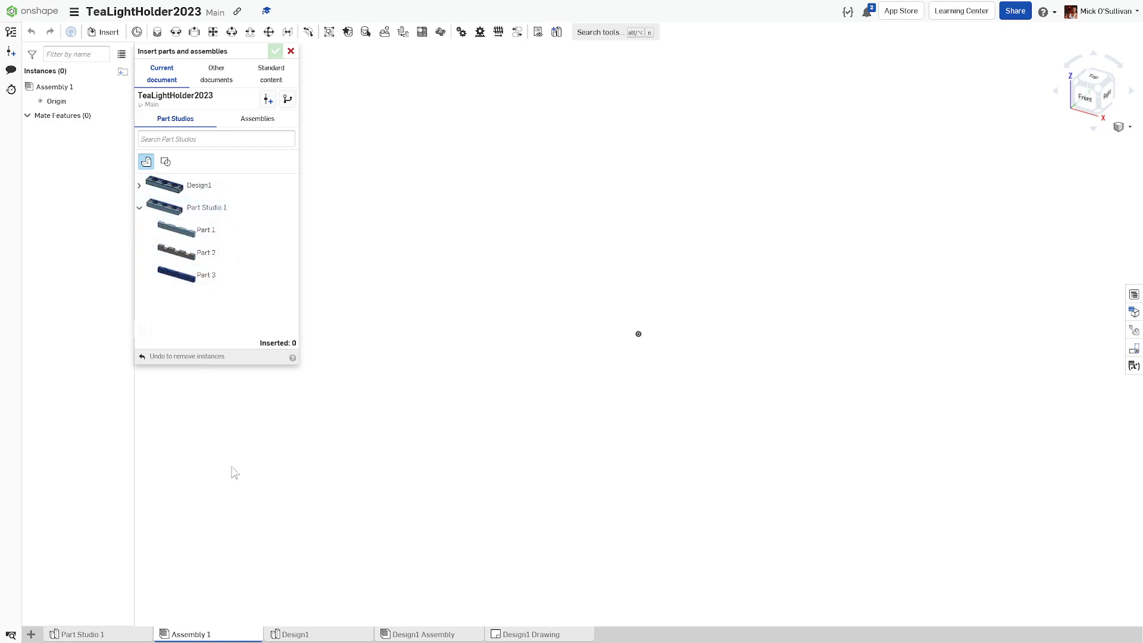
{"action": "left_click", "coordinate": [197, 233]}
{"action": "left_click", "coordinate": [200, 260]}
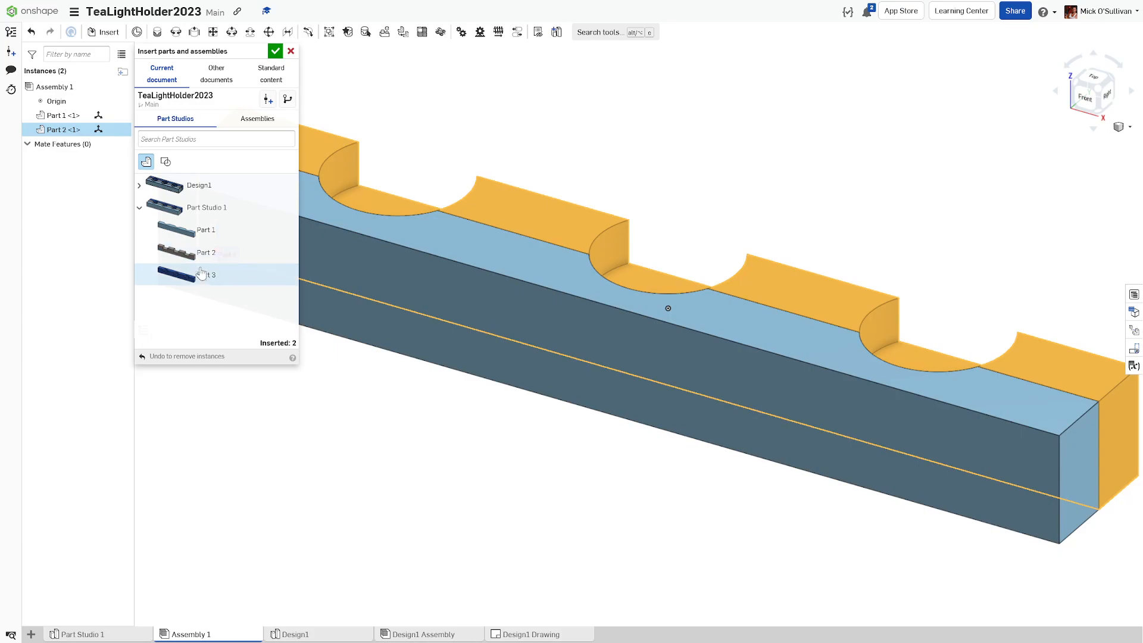
{"action": "left_click", "coordinate": [202, 280]}
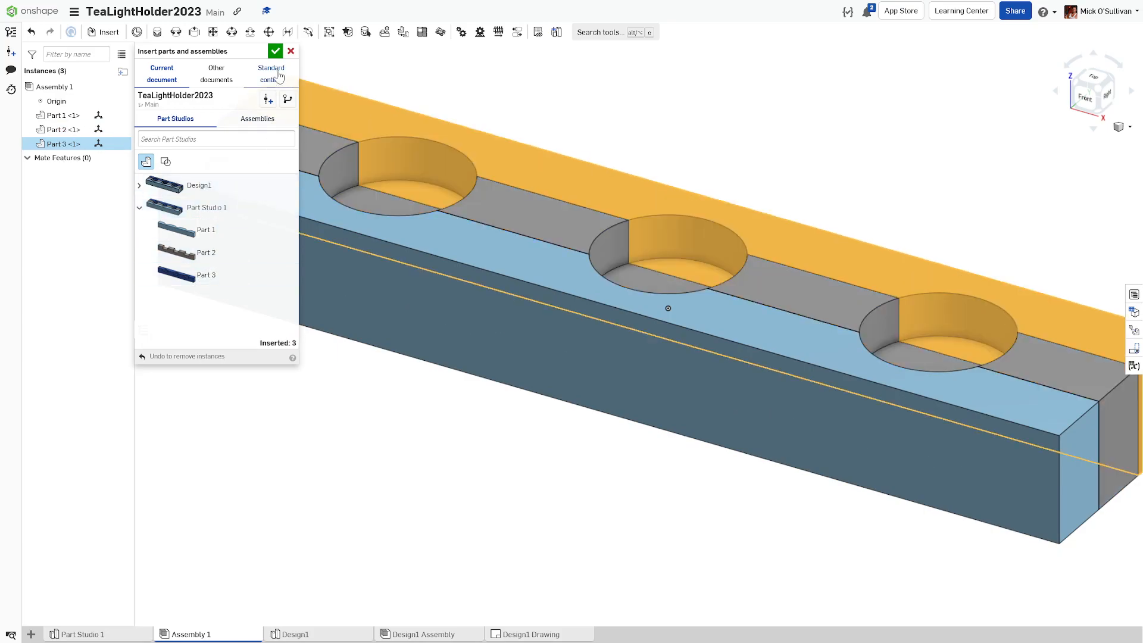
{"action": "left_click", "coordinate": [275, 51]}
{"action": "scroll", "coordinate": [301, 284], "scroll_direction": "down", "scroll_amount": 5}
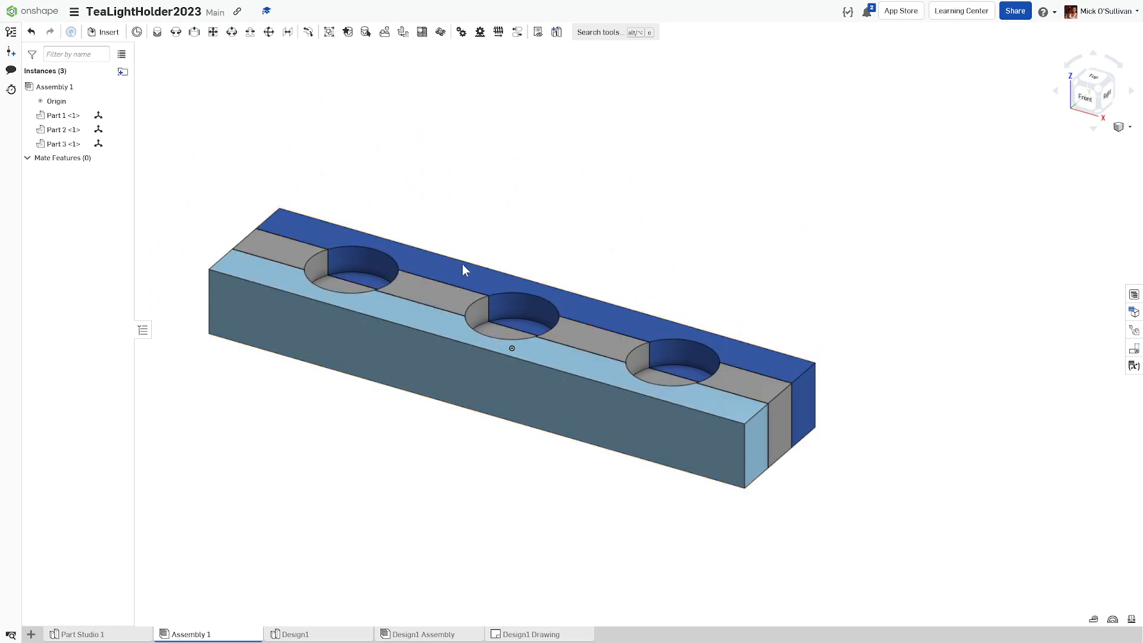
Step: Drag the dark-blue, grey and light-blue parts apart and orbit to see them
{"action": "left_click_drag", "start_coordinate": [458, 267], "coordinate": [570, 185]}
{"action": "left_click_drag", "start_coordinate": [453, 291], "coordinate": [442, 265]}
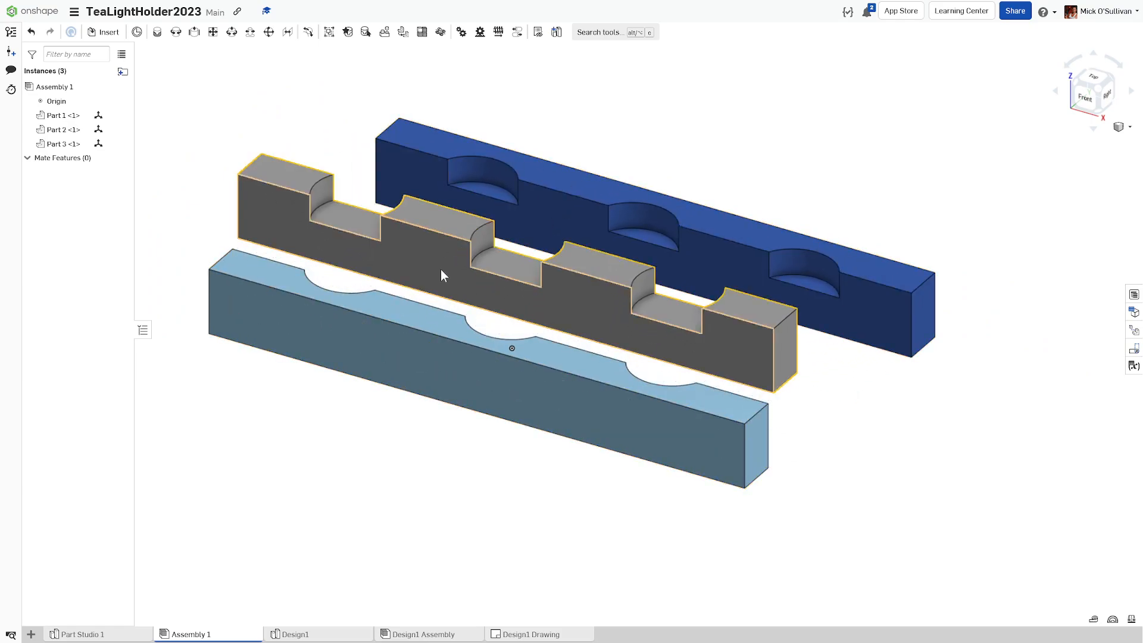
{"action": "left_click_drag", "start_coordinate": [426, 345], "coordinate": [440, 472]}
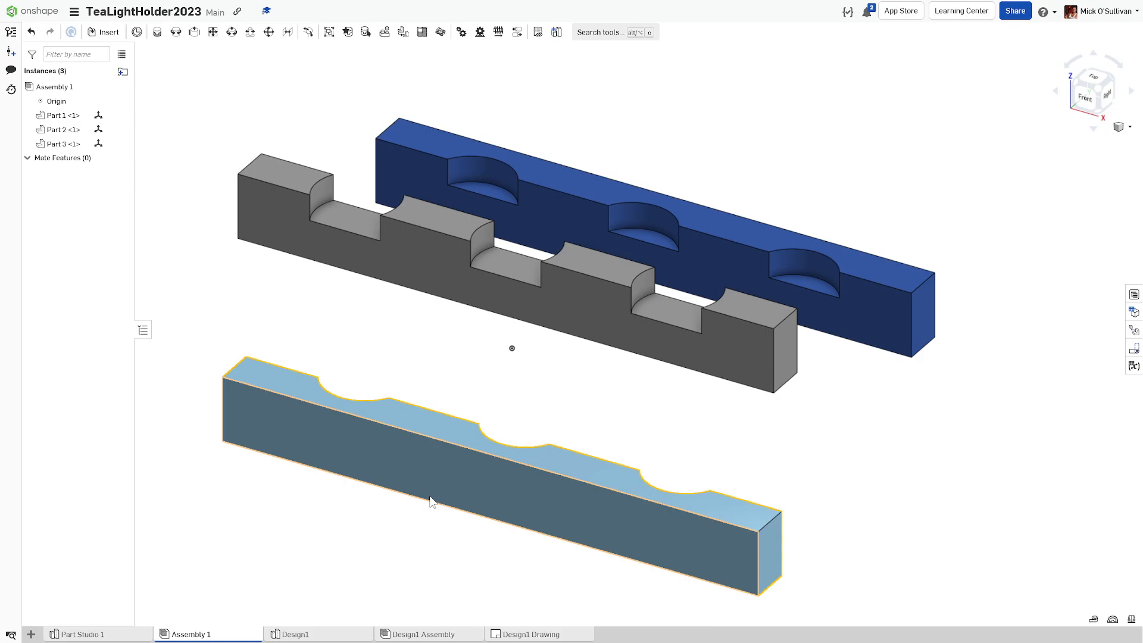
{"action": "right_click_drag", "start_coordinate": [431, 487], "coordinate": [428, 432]}
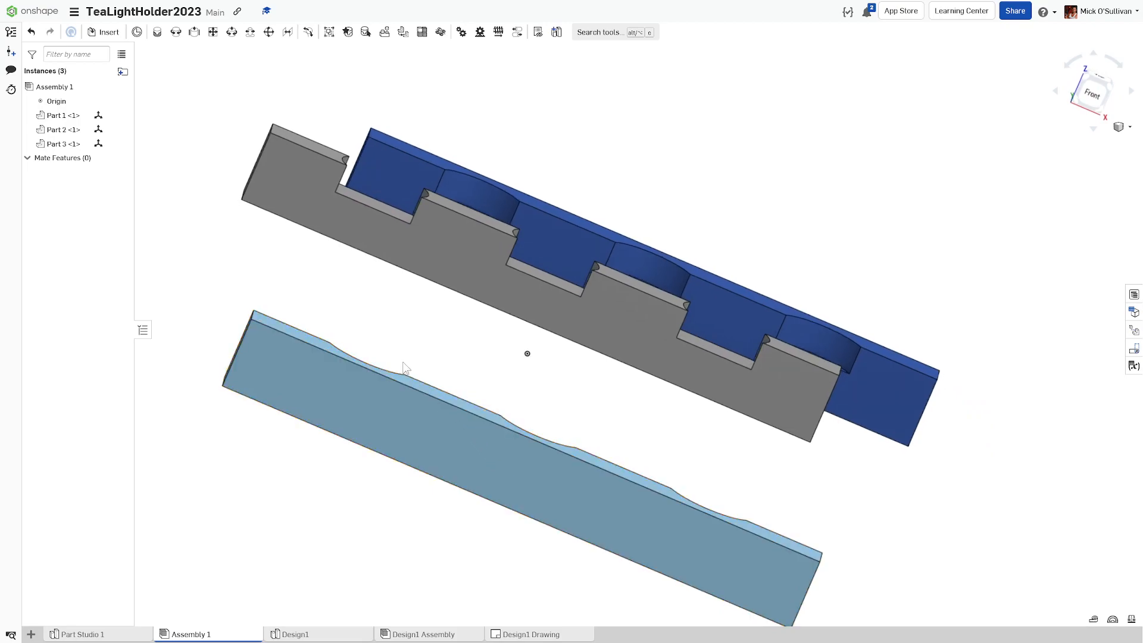
{"action": "right_click_drag", "start_coordinate": [347, 310], "coordinate": [310, 295]}
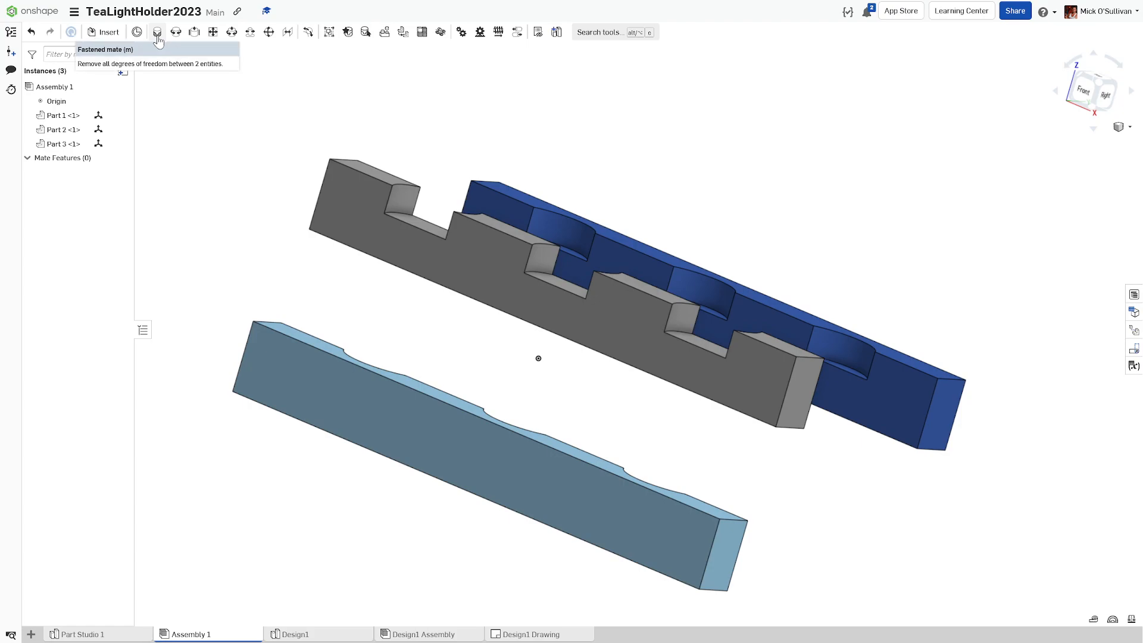
{"action": "right_click_drag", "start_coordinate": [185, 95], "coordinate": [204, 130]}
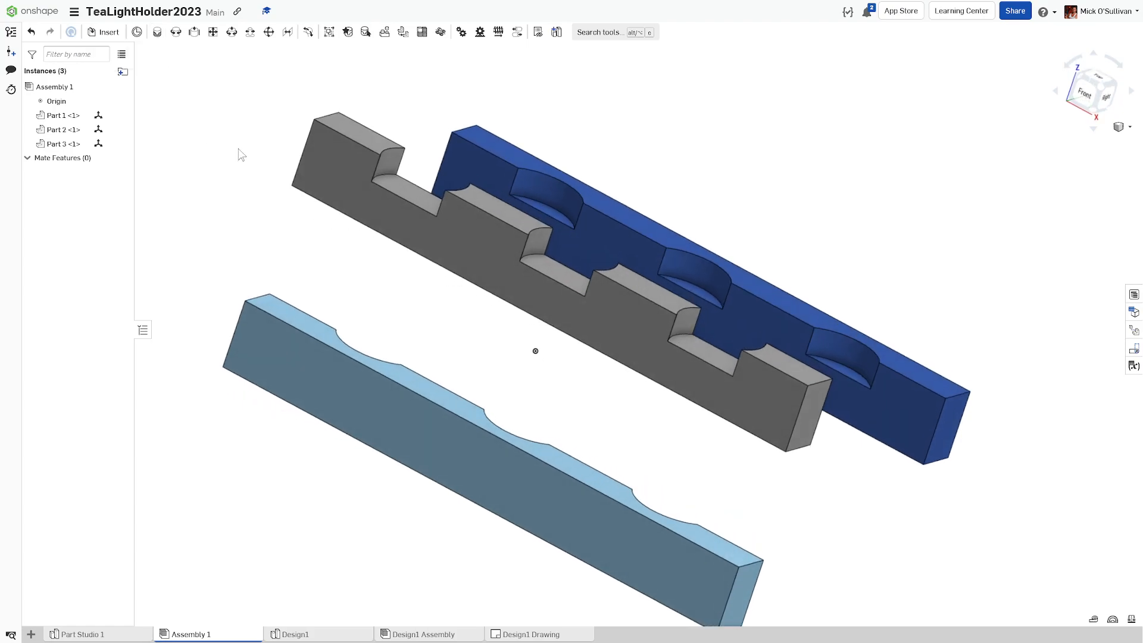
Step: Fix the grey Part 2 and reposition the light-blue and dark-blue parts beside it
{"action": "right_click", "coordinate": [312, 180]}
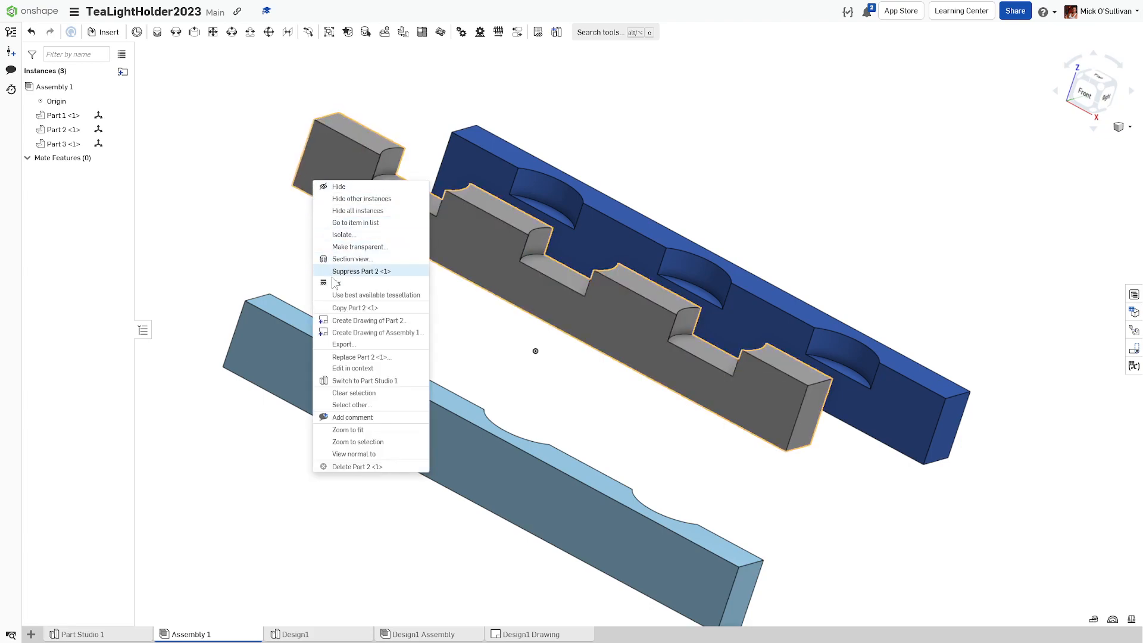
{"action": "left_click", "coordinate": [336, 291]}
{"action": "left_click_drag", "start_coordinate": [353, 322], "coordinate": [460, 250]}
{"action": "left_click_drag", "start_coordinate": [501, 179], "coordinate": [507, 151]}
{"action": "left_click_drag", "start_coordinate": [464, 201], "coordinate": [464, 241]}
{"action": "right_click_drag", "start_coordinate": [453, 244], "coordinate": [425, 221]}
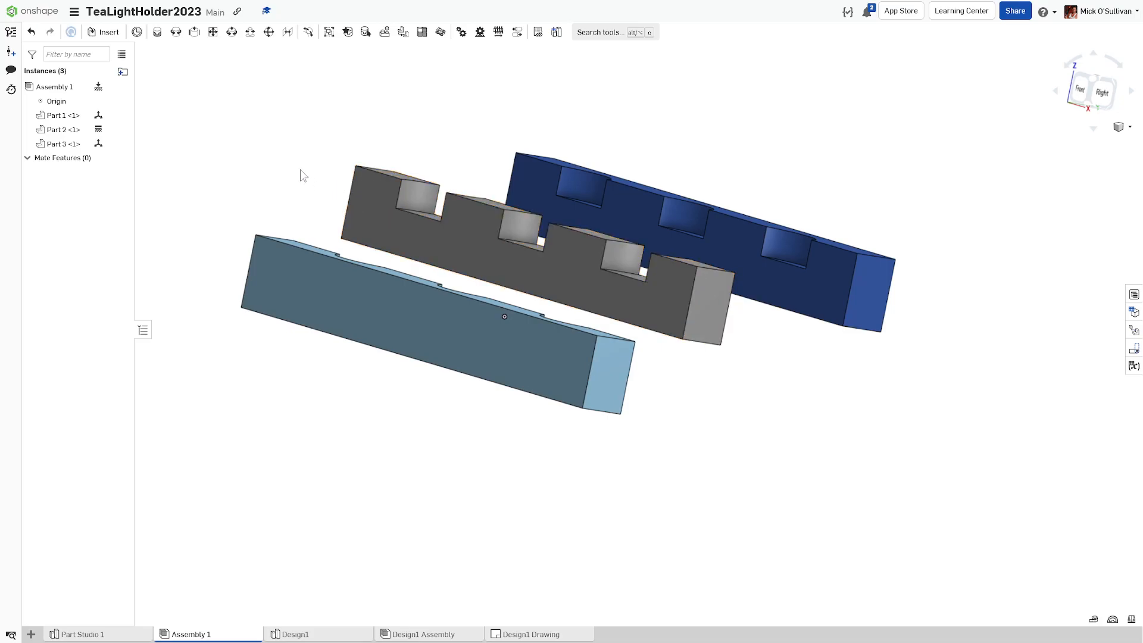
Step: Start a Fastened mate with connectors on the grey middle part and the light-blue part's corner
{"action": "left_click", "coordinate": [156, 33]}
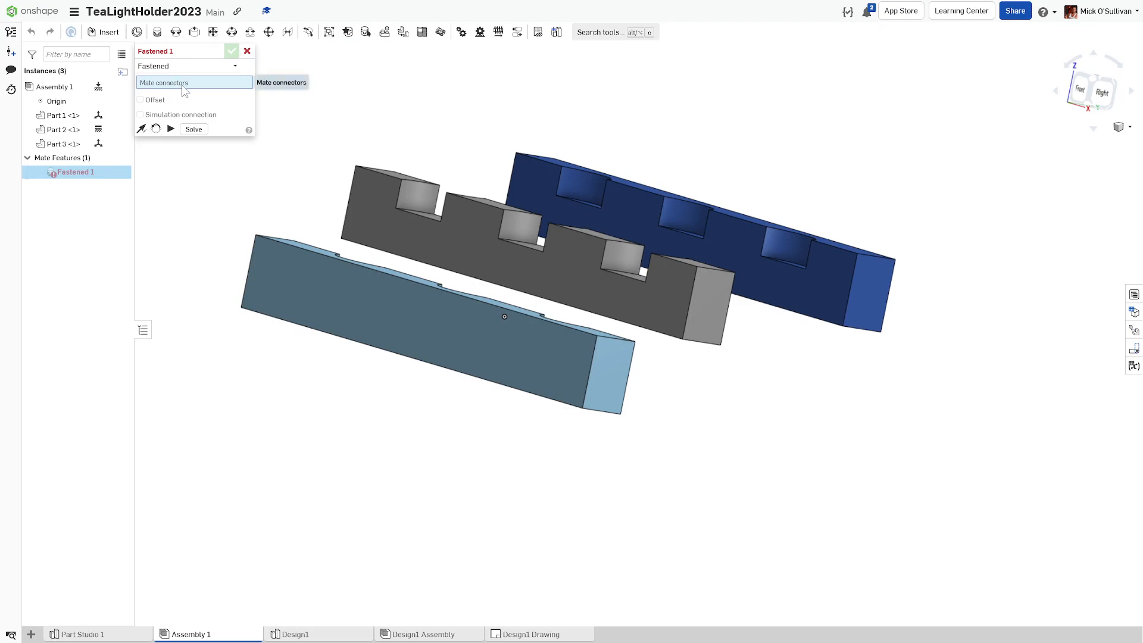
{"action": "right_click_drag", "start_coordinate": [256, 144], "coordinate": [295, 166]}
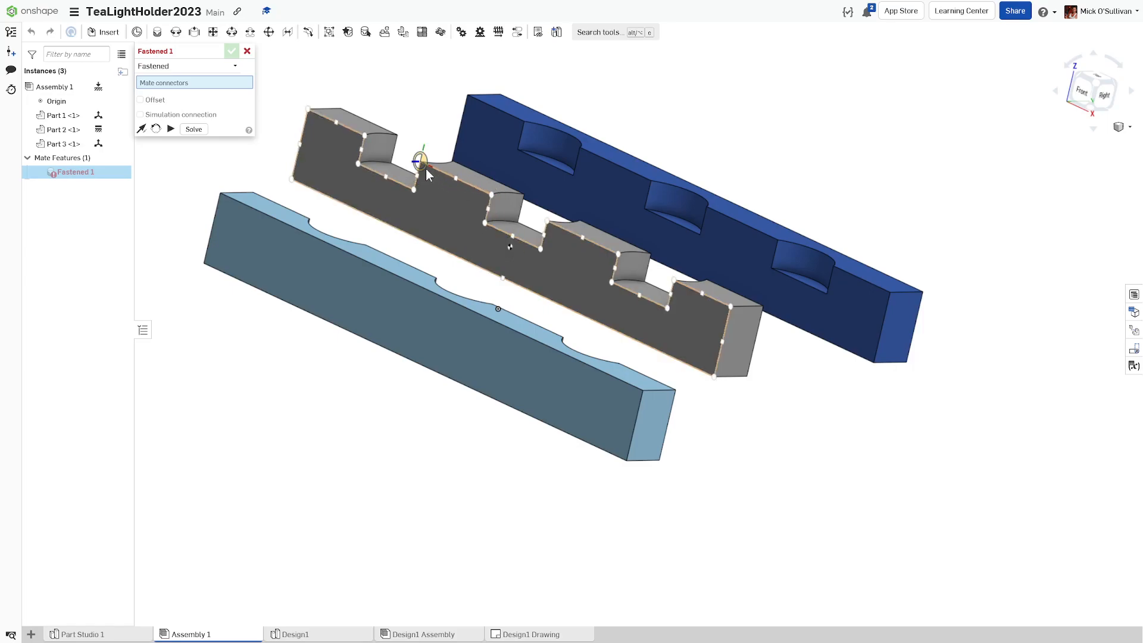
{"action": "right_click_drag", "start_coordinate": [420, 185], "coordinate": [423, 242]}
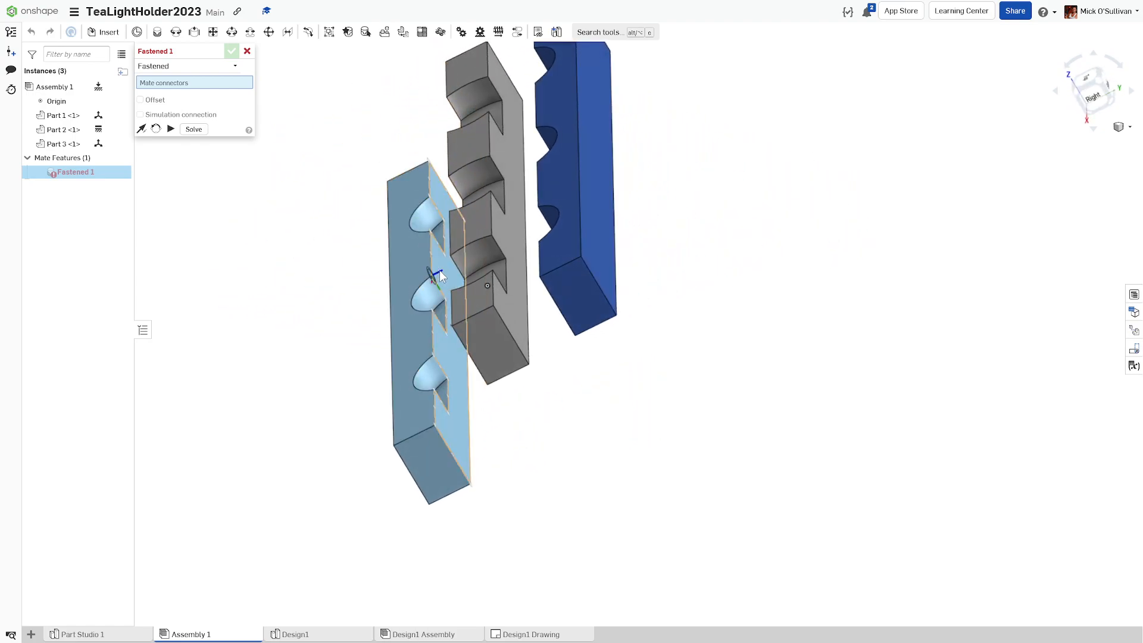
{"action": "right_click_drag", "start_coordinate": [434, 256], "coordinate": [489, 253]}
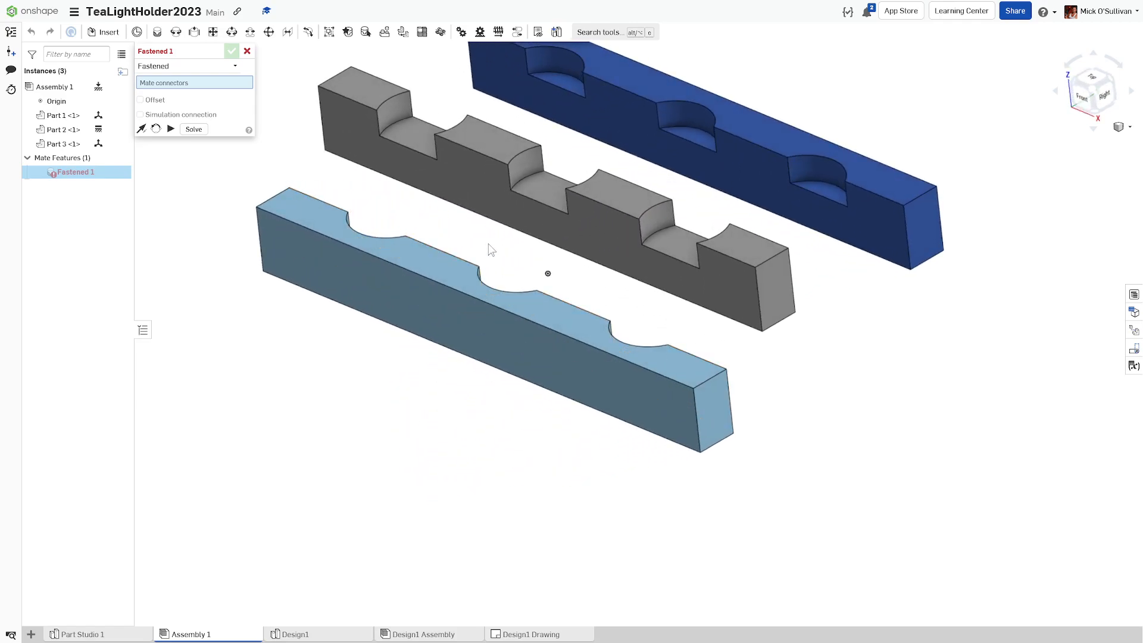
{"action": "scroll", "coordinate": [487, 250], "scroll_direction": "down", "scroll_amount": 2}
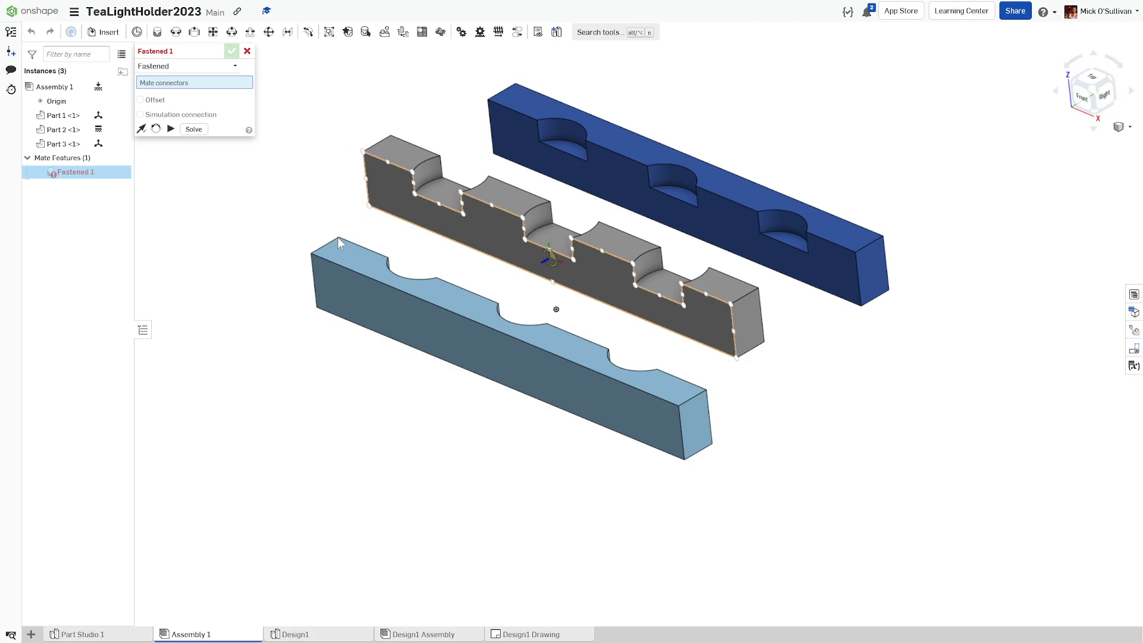
{"action": "left_click", "coordinate": [366, 158]}
{"action": "right_click_drag", "start_coordinate": [260, 141], "coordinate": [212, 168]}
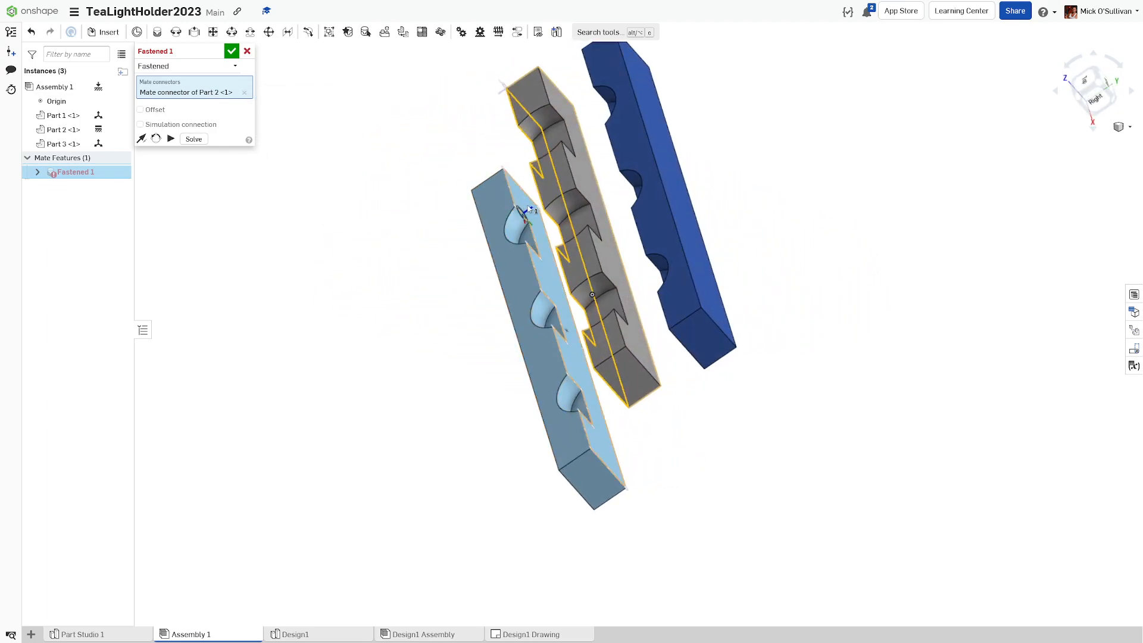
{"action": "left_click", "coordinate": [506, 178]}
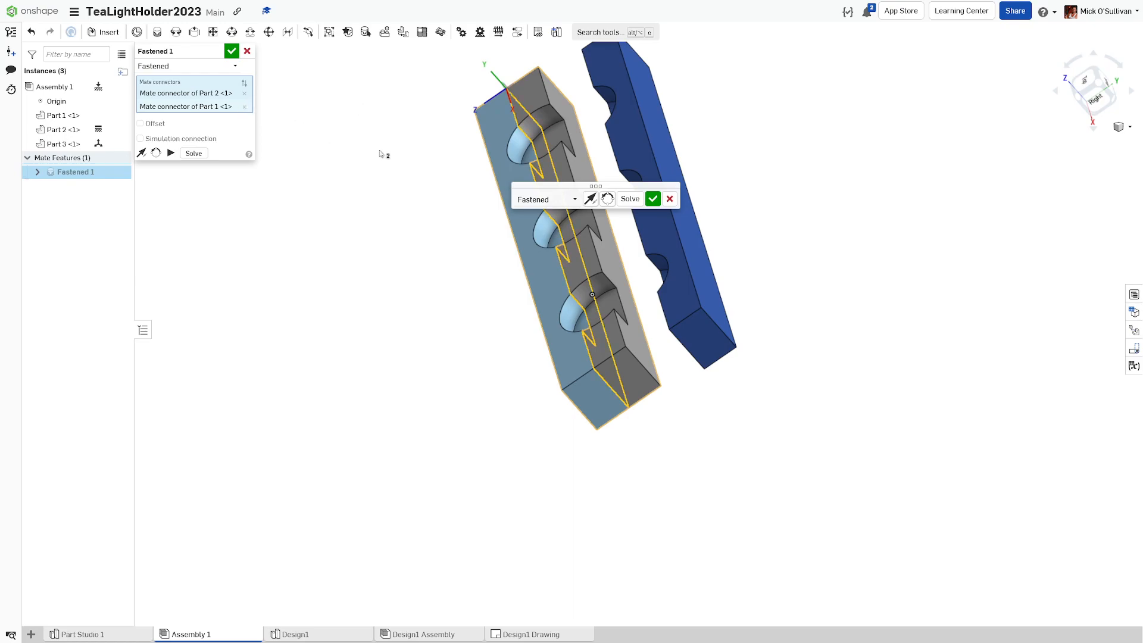
Step: Flip and reorient the light-blue part until its half-circle cutouts line up with the grey part's
{"action": "key", "text": "shift+7"}
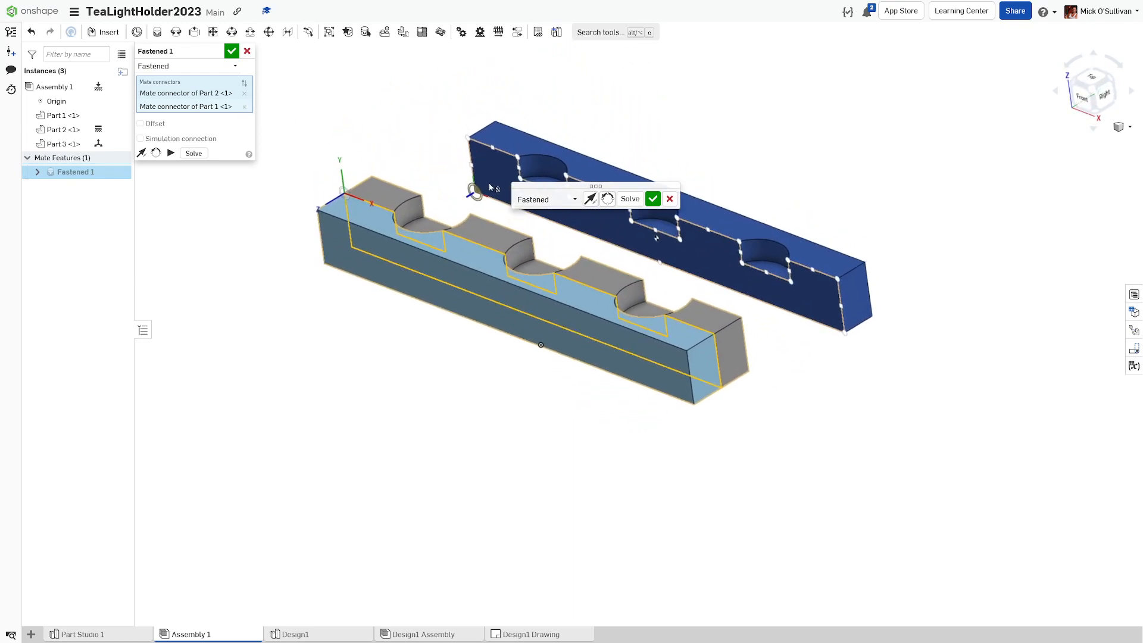
{"action": "left_click", "coordinate": [590, 198]}
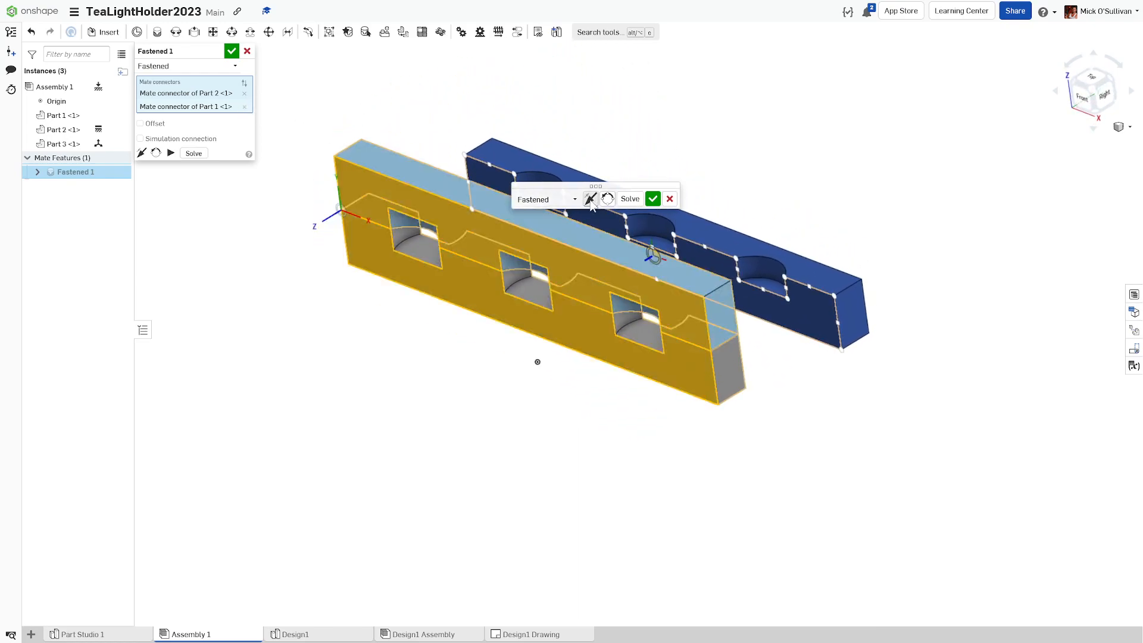
{"action": "left_click", "coordinate": [590, 199]}
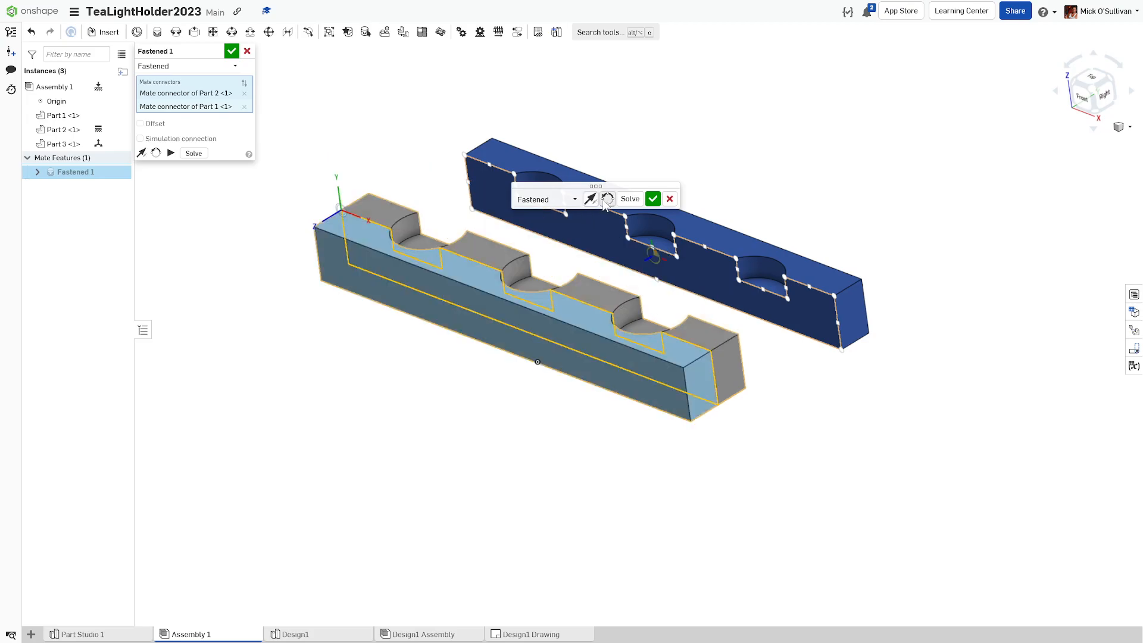
{"action": "left_click", "coordinate": [607, 199]}
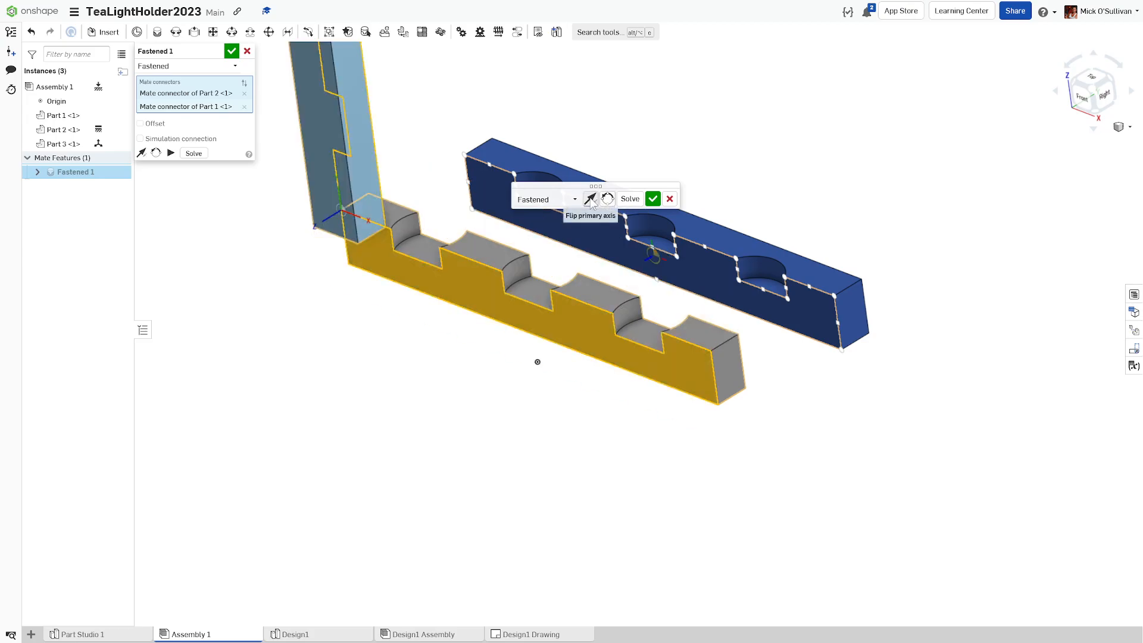
{"action": "left_click", "coordinate": [608, 199]}
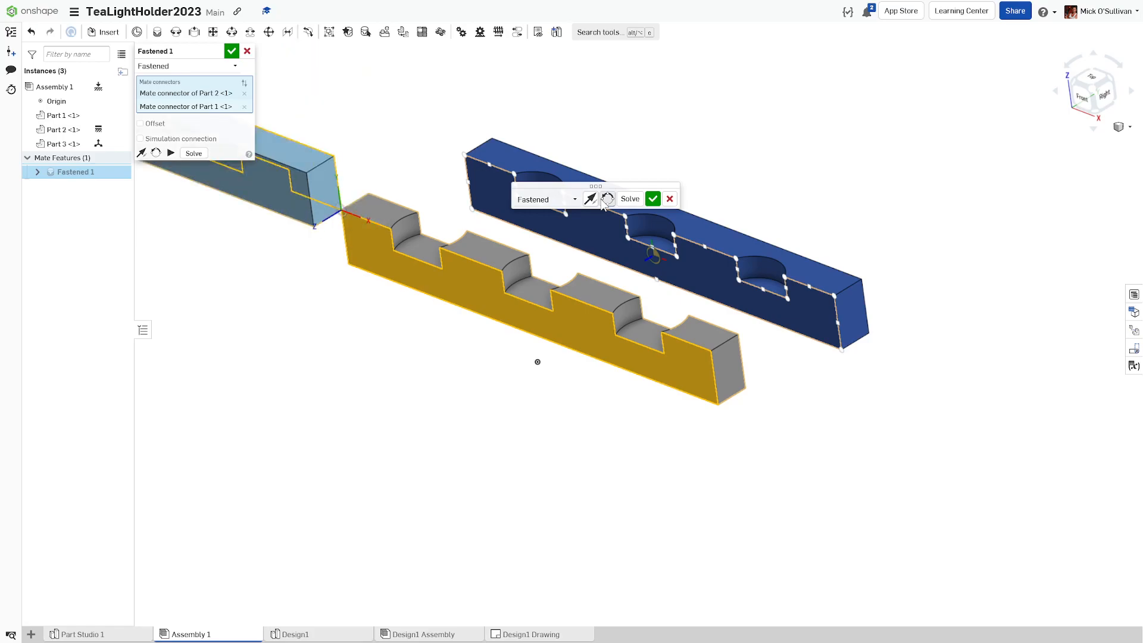
{"action": "left_click", "coordinate": [607, 199]}
{"action": "left_click", "coordinate": [607, 199]}
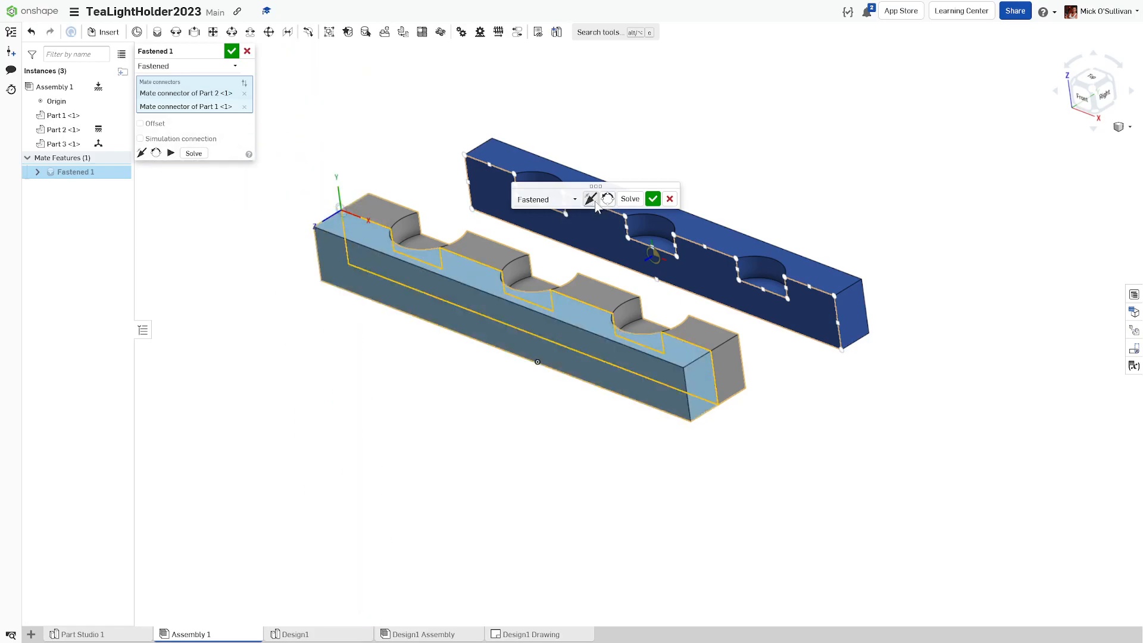
{"action": "left_click", "coordinate": [592, 200]}
{"action": "left_click", "coordinate": [605, 201]}
{"action": "left_click", "coordinate": [606, 201]}
{"action": "left_click", "coordinate": [606, 201]}
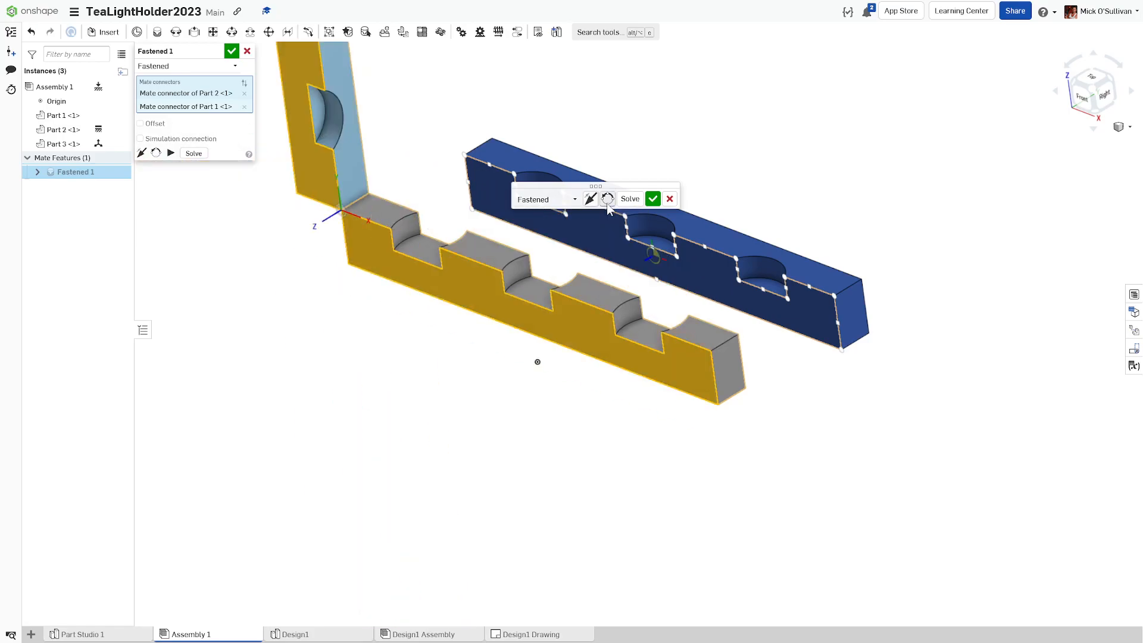
{"action": "left_click", "coordinate": [607, 200]}
{"action": "left_click", "coordinate": [591, 200]}
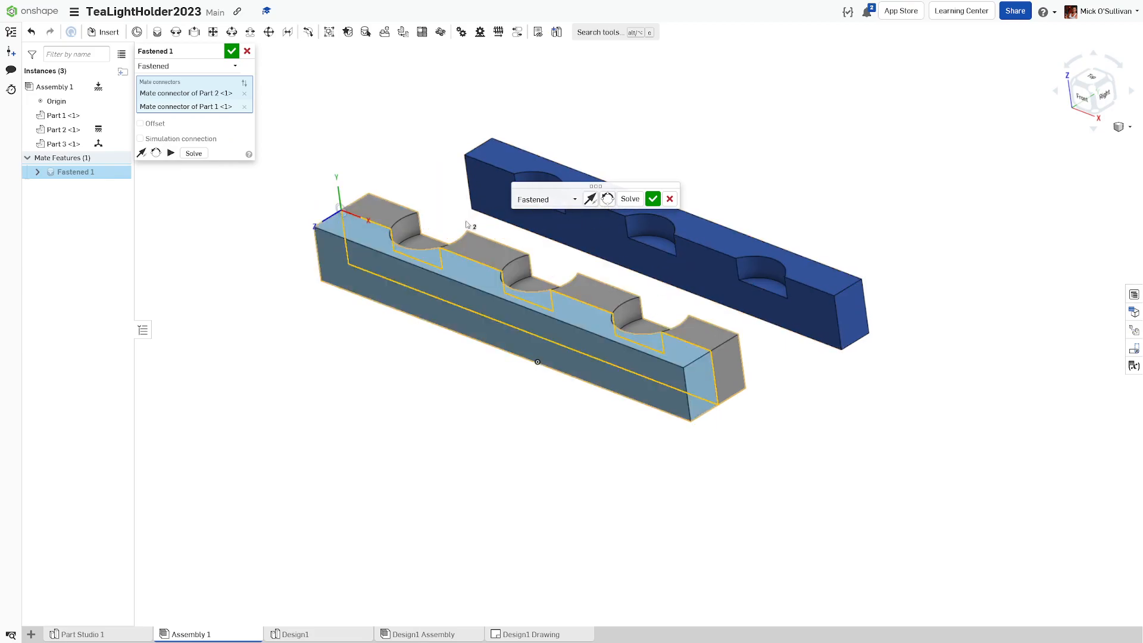
Step: Accept Fastened 1, then fasten the blue part to the grey part as Fastened 2
{"action": "left_click", "coordinate": [652, 199]}
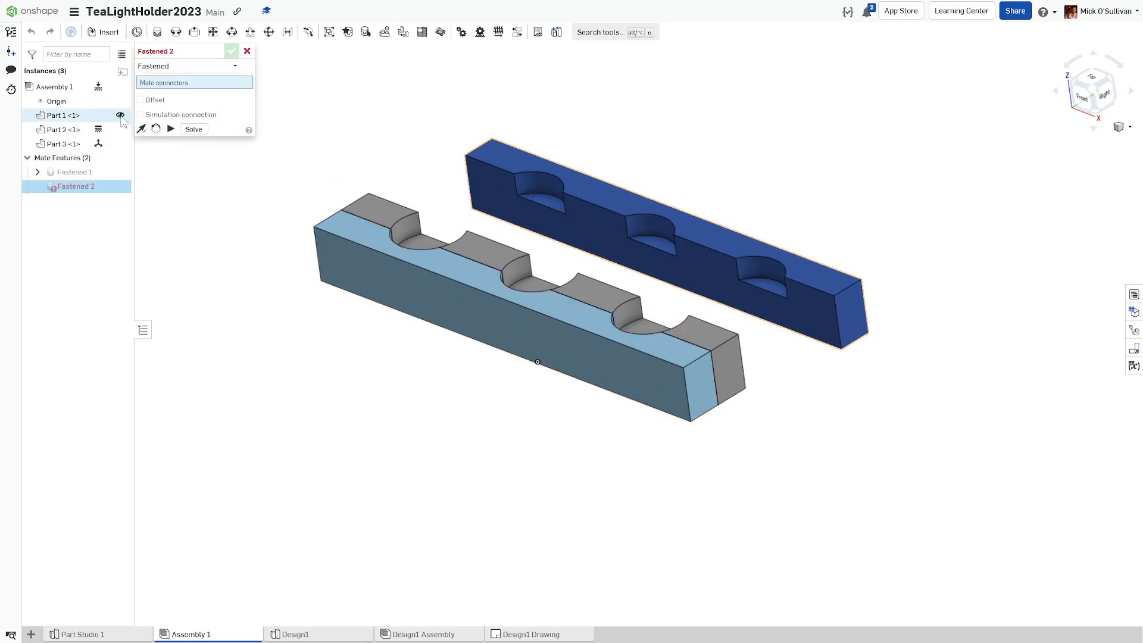
{"action": "right_click_drag", "start_coordinate": [294, 137], "coordinate": [256, 181]}
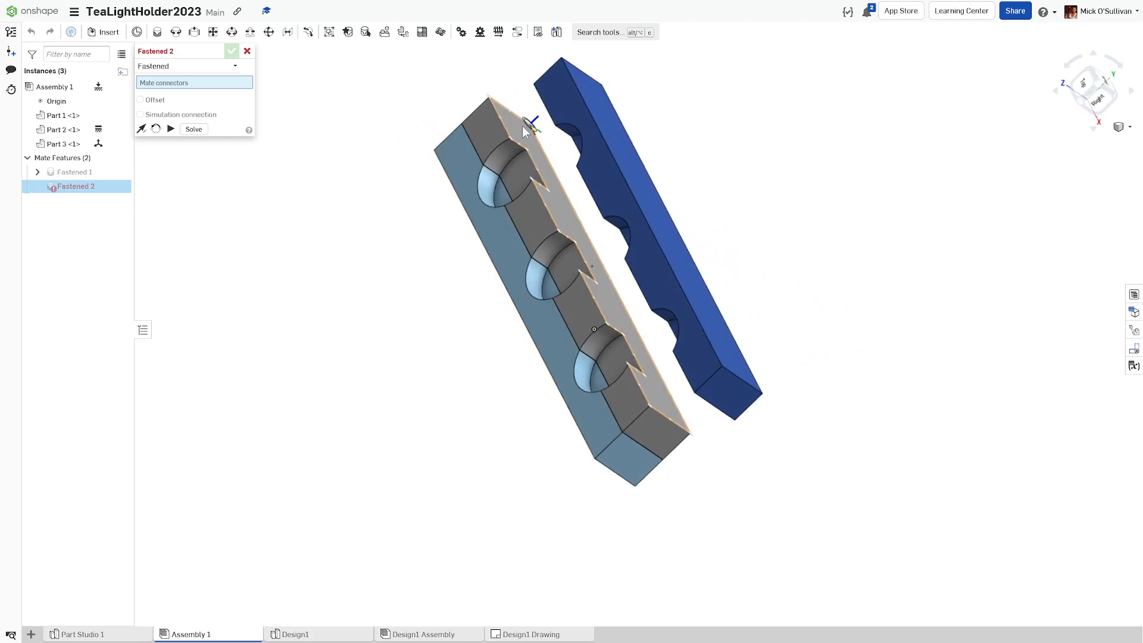
{"action": "left_click", "coordinate": [491, 98]}
{"action": "right_click_drag", "start_coordinate": [491, 97], "coordinate": [592, 93]}
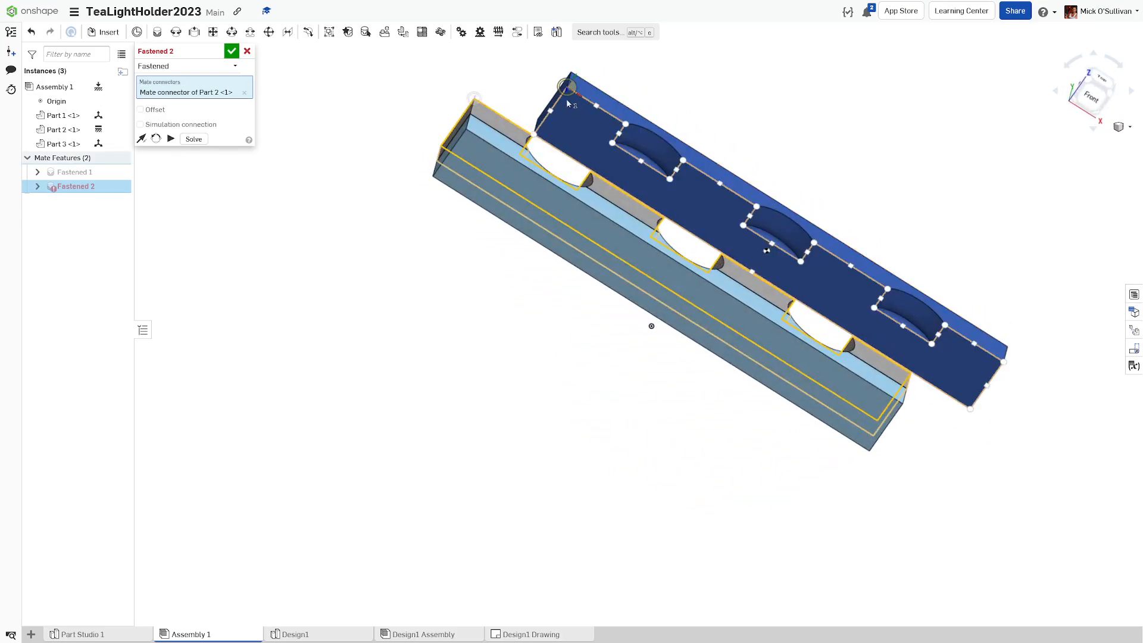
{"action": "left_click", "coordinate": [566, 98]}
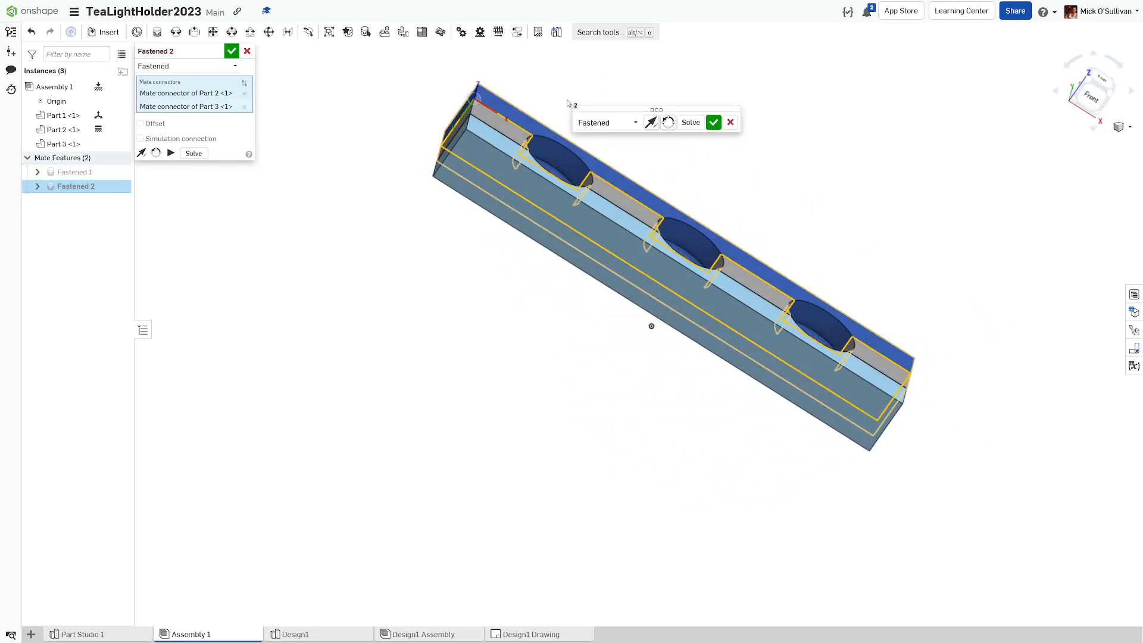
{"action": "left_click", "coordinate": [713, 122]}
Step: Dismiss the extra empty mate and show Assembly 1 in isometric view
{"action": "left_click", "coordinate": [247, 51]}
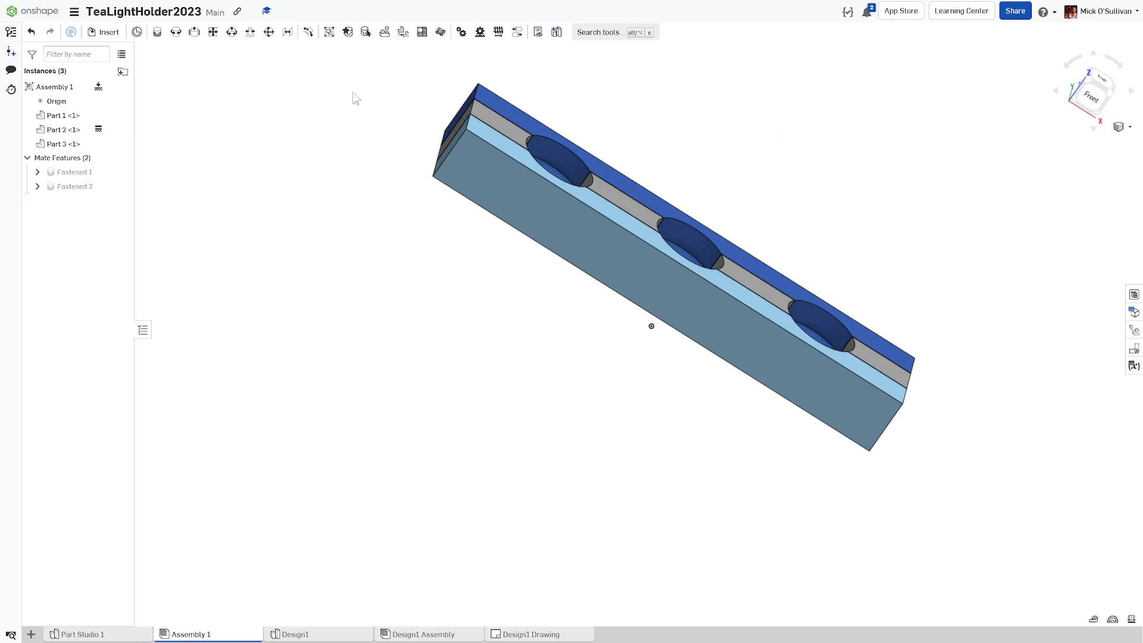
{"action": "left_click", "coordinate": [1120, 127]}
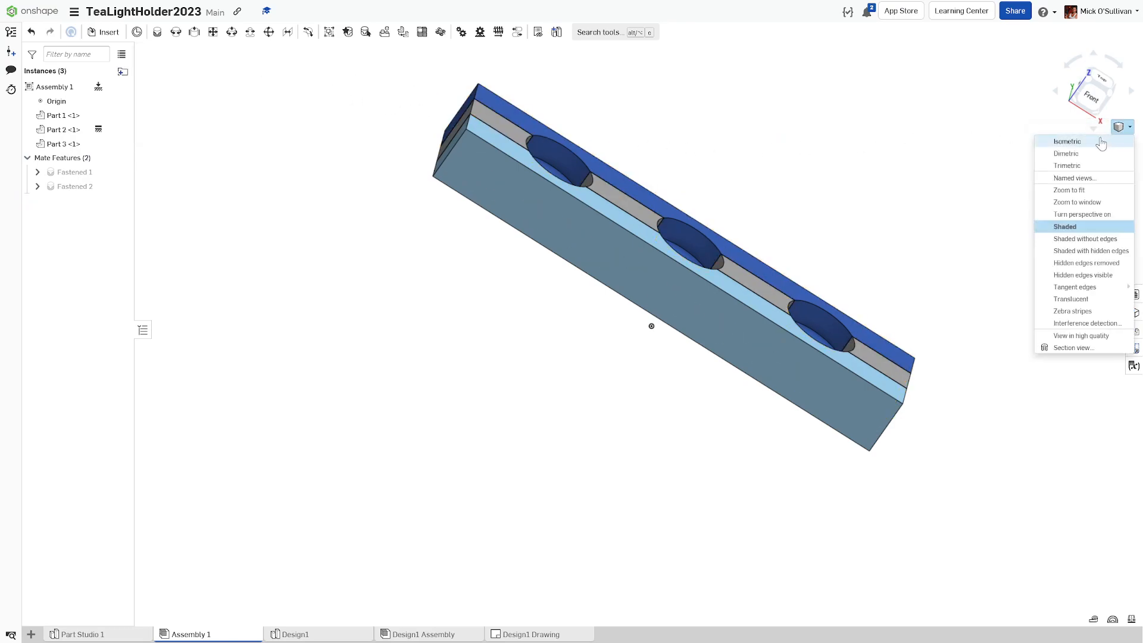
{"action": "left_click", "coordinate": [1101, 144]}
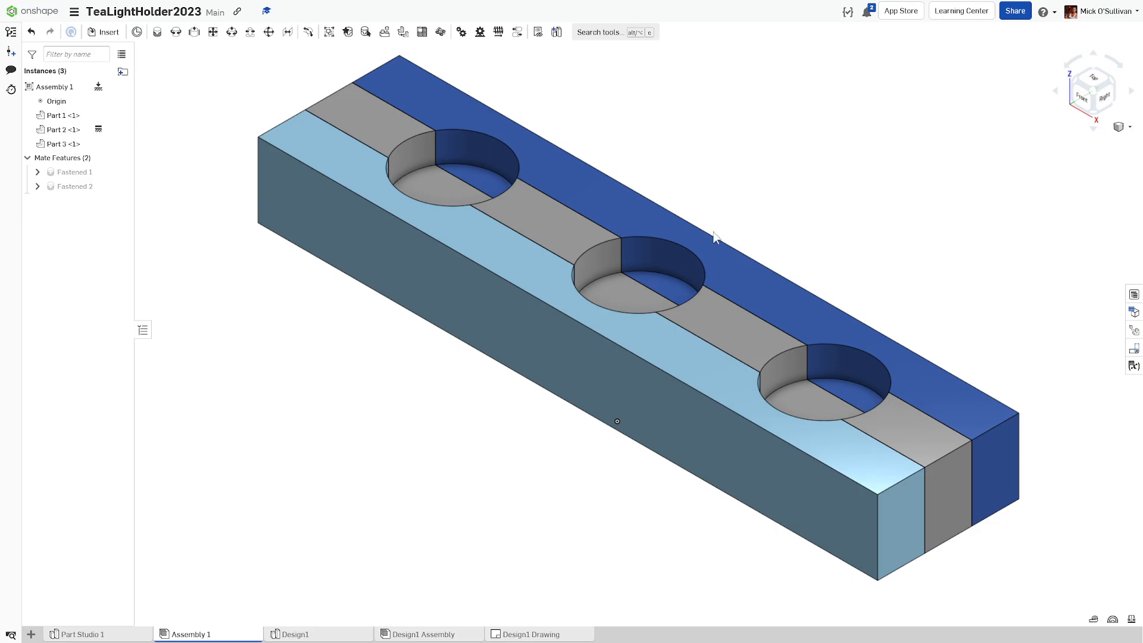
{"action": "left_click", "coordinate": [82, 635]}
{"action": "left_click", "coordinate": [181, 639]}
Step: Create a drawing from a custom ISO template, A4 size, third-angle projection, with no views
{"action": "left_click", "coordinate": [31, 635]}
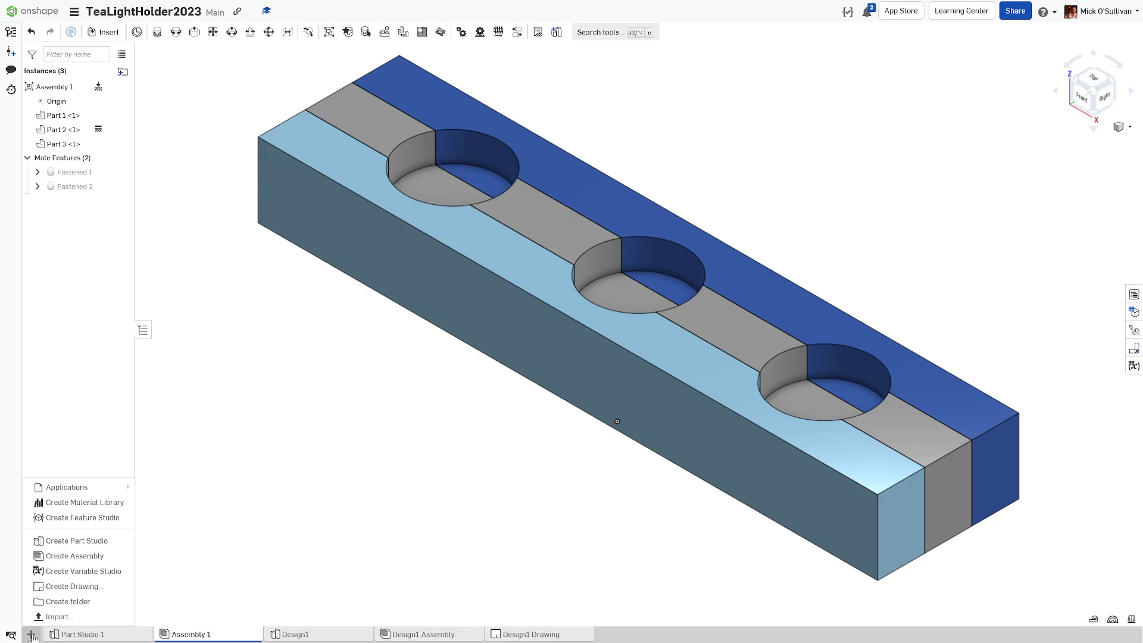
{"action": "left_click", "coordinate": [48, 587]}
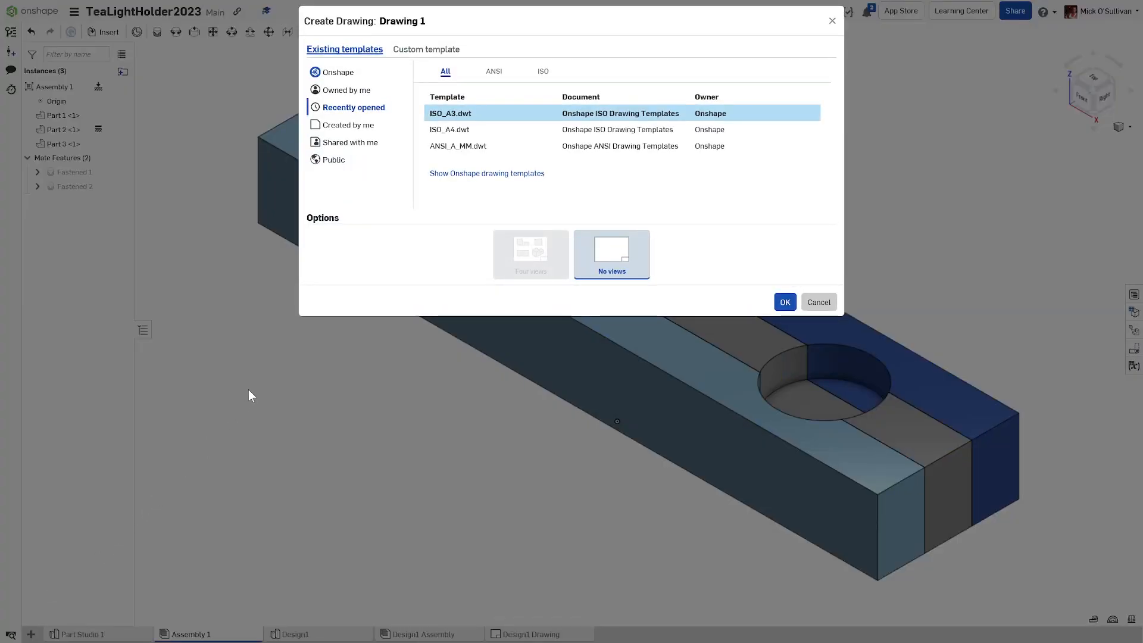
{"action": "left_click", "coordinate": [426, 50]}
{"action": "left_click", "coordinate": [445, 70]}
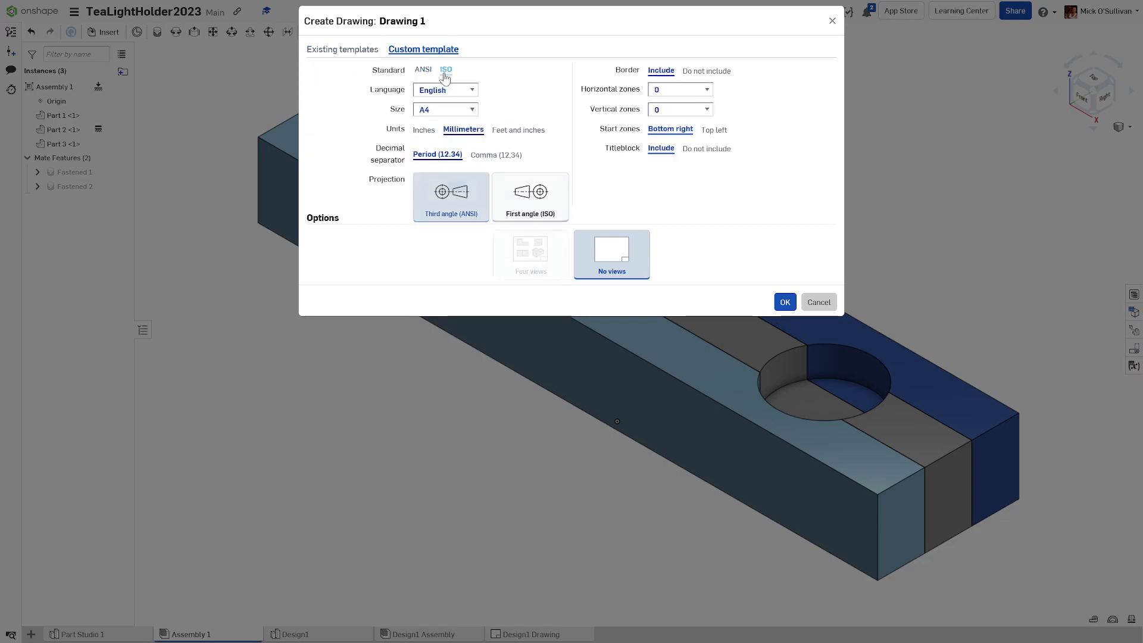
{"action": "left_click", "coordinate": [430, 111]}
{"action": "left_click", "coordinate": [424, 127]}
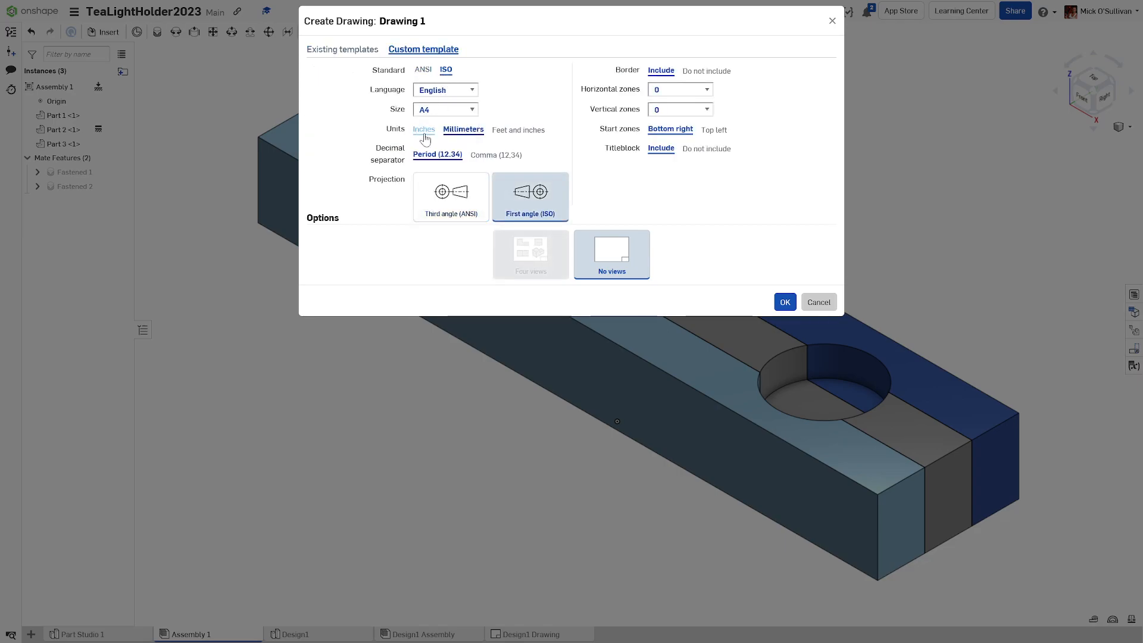
{"action": "left_click", "coordinate": [439, 110]}
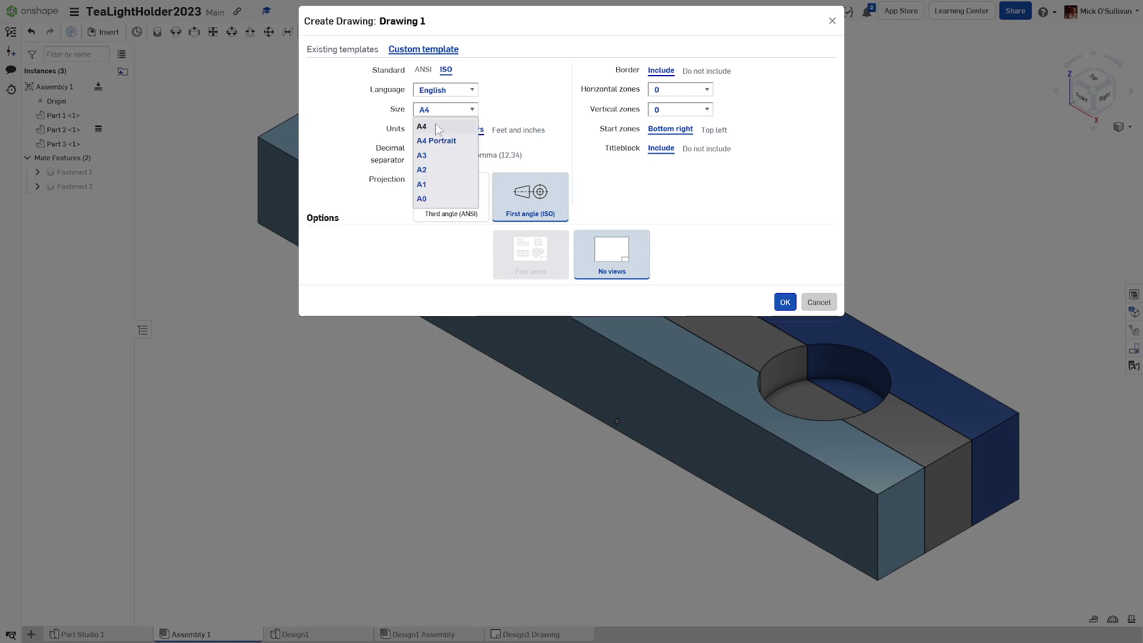
{"action": "left_click", "coordinate": [435, 125]}
{"action": "left_click", "coordinate": [447, 193]}
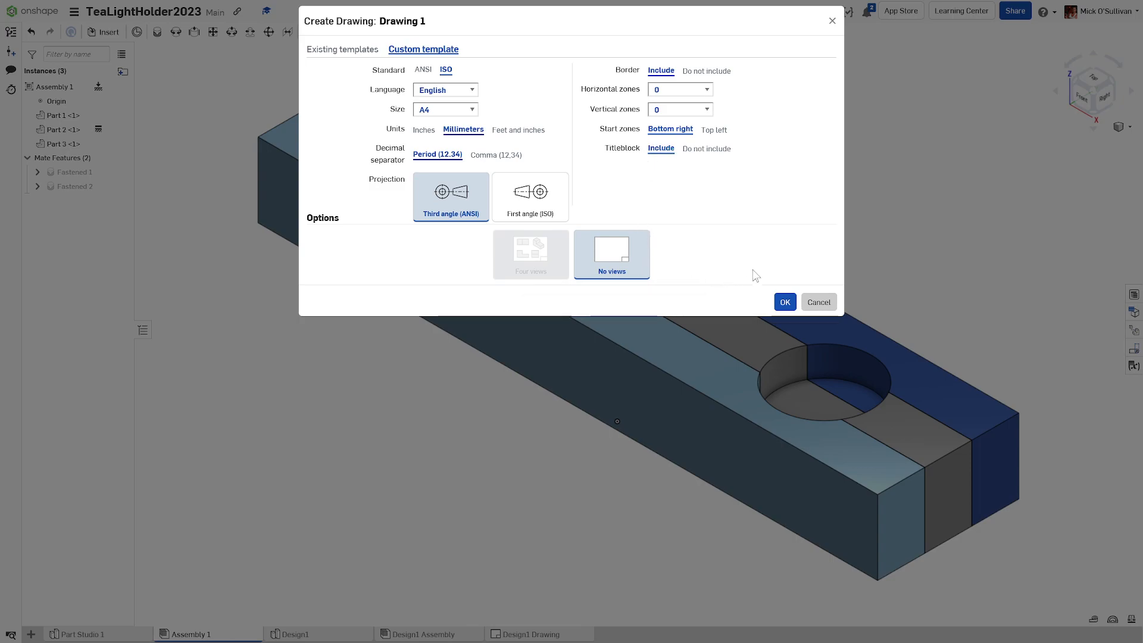
{"action": "left_click", "coordinate": [777, 297]}
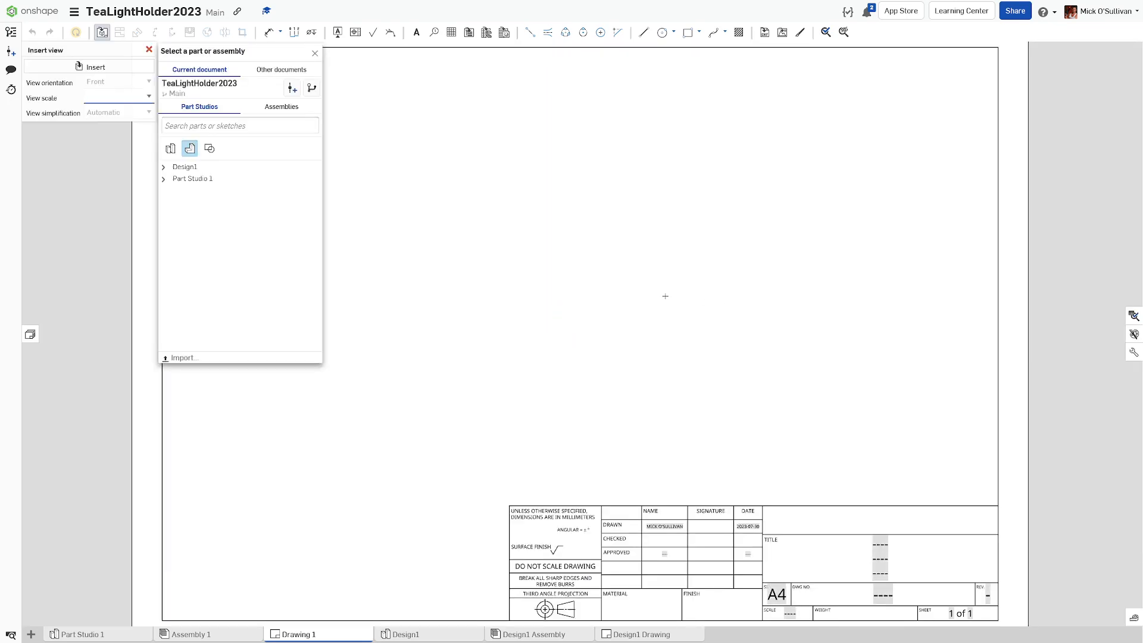
Step: Choose Assembly 1 as the view source and set the front view scale to 1:3
{"action": "scroll", "coordinate": [610, 324], "scroll_direction": "down", "scroll_amount": 2}
{"action": "scroll", "coordinate": [630, 336], "scroll_direction": "down", "scroll_amount": 2}
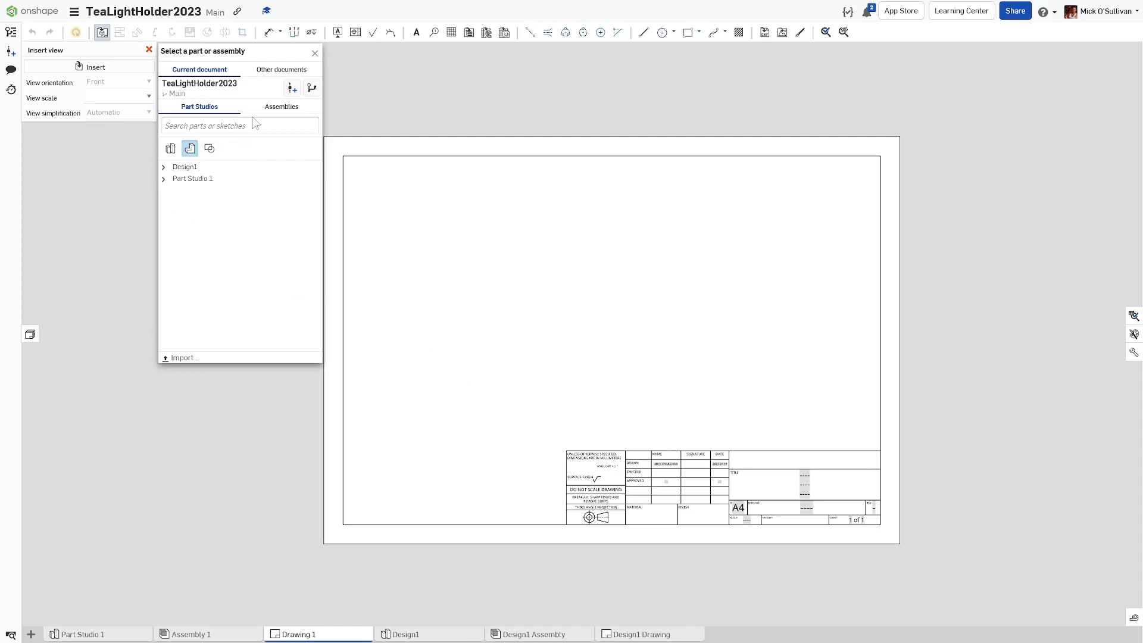
{"action": "left_click", "coordinate": [273, 113]}
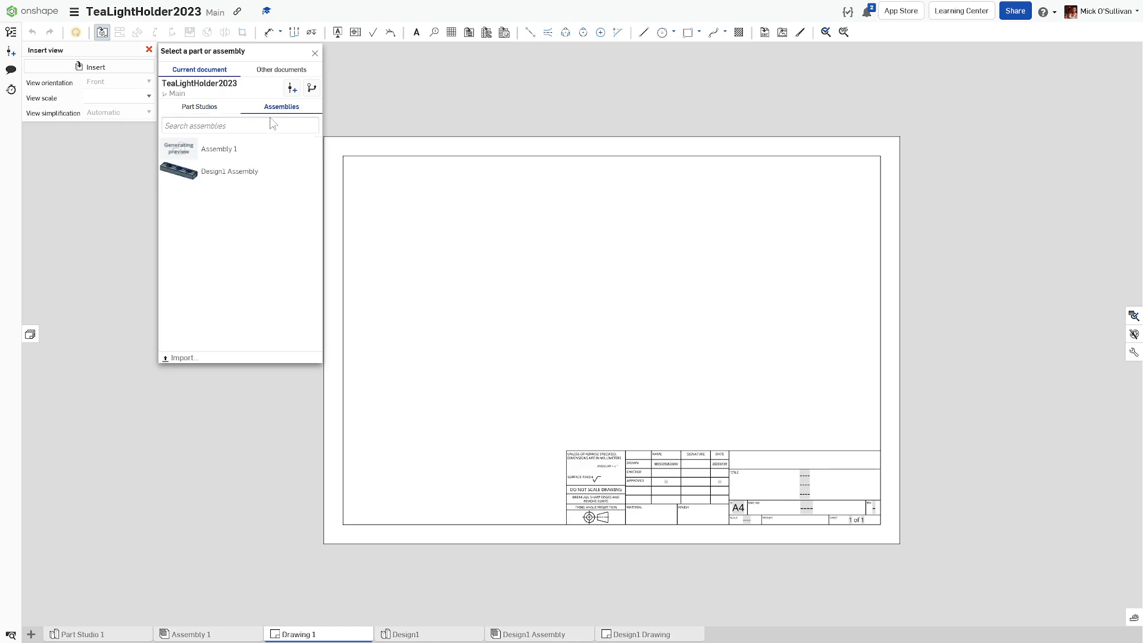
{"action": "left_click", "coordinate": [203, 157]}
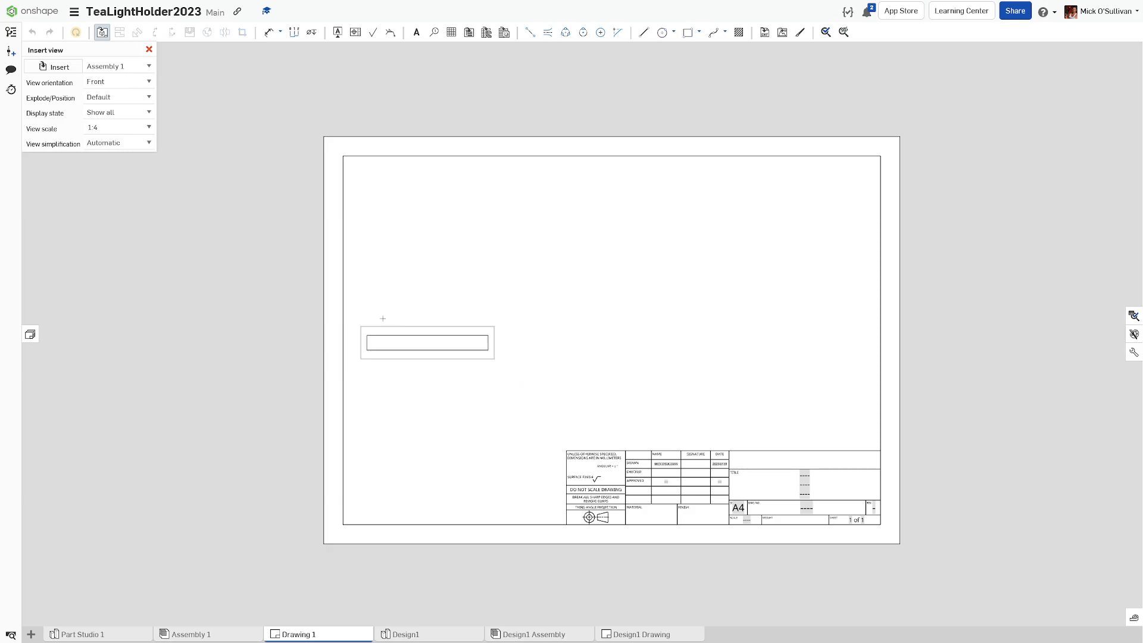
{"action": "left_click", "coordinate": [146, 127]}
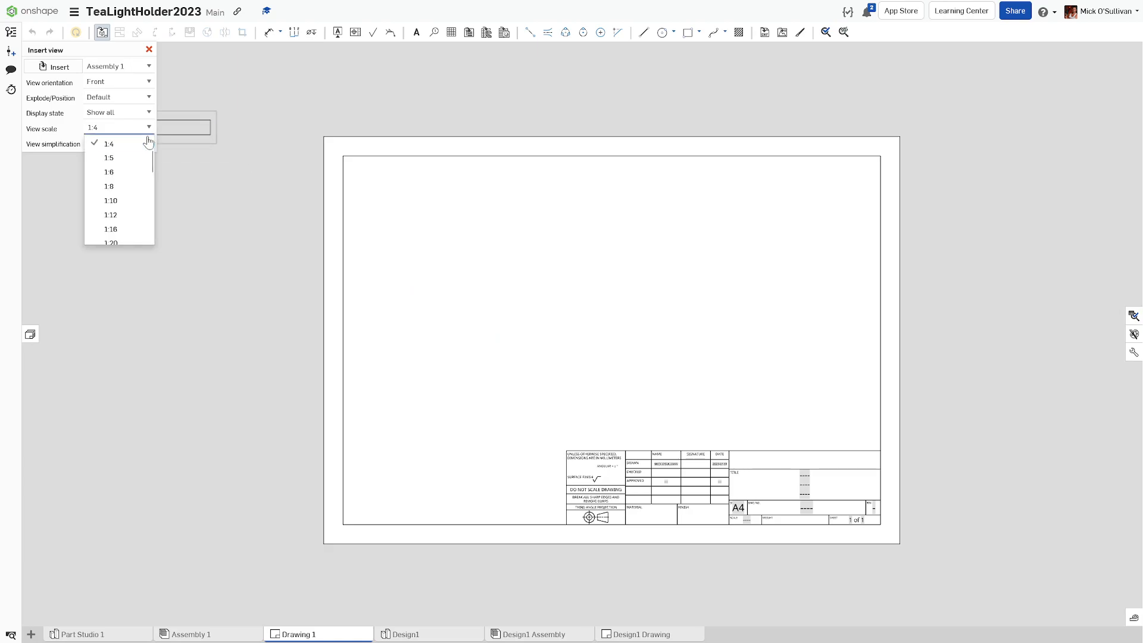
{"action": "scroll", "coordinate": [148, 164], "scroll_direction": "up", "scroll_amount": 1}
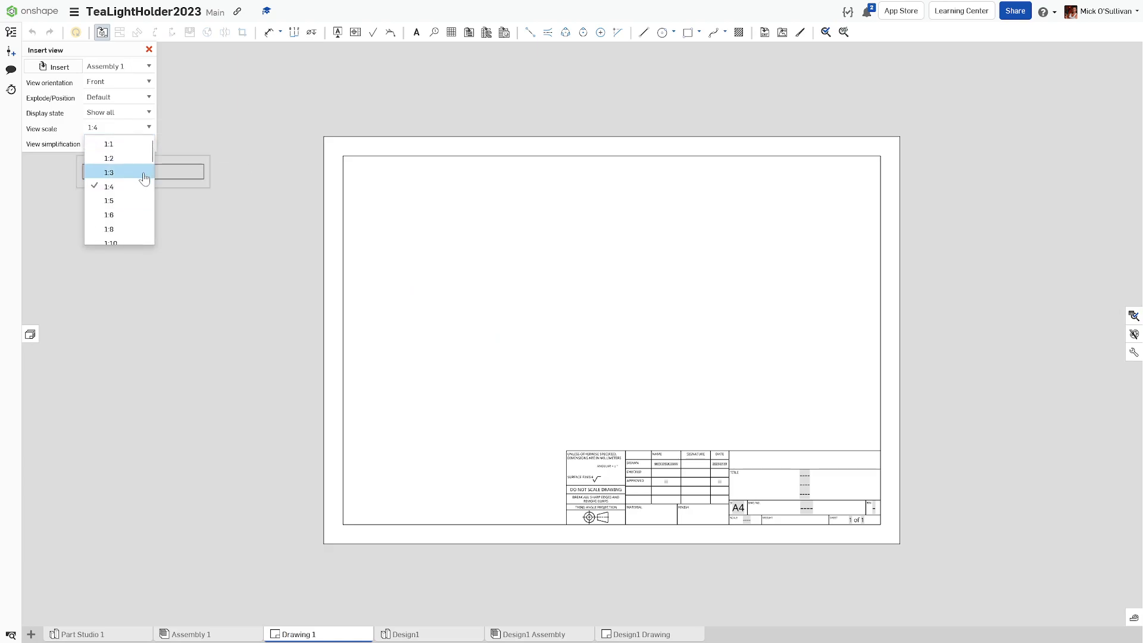
{"action": "left_click", "coordinate": [146, 174]}
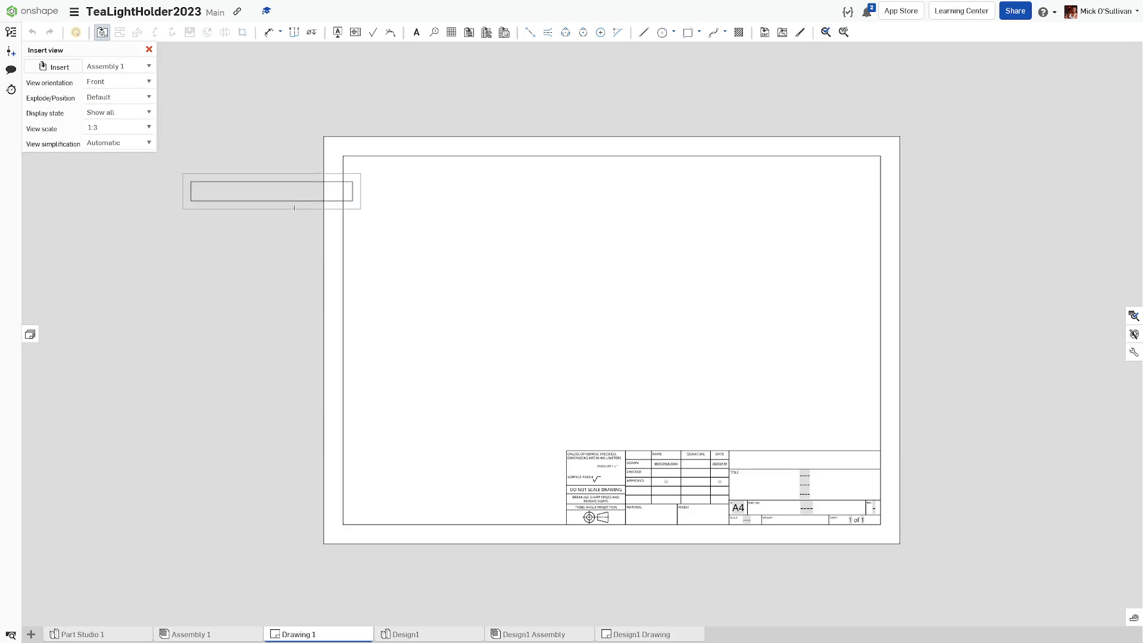
{"action": "middle_click_drag", "start_coordinate": [492, 349], "coordinate": [447, 340]}
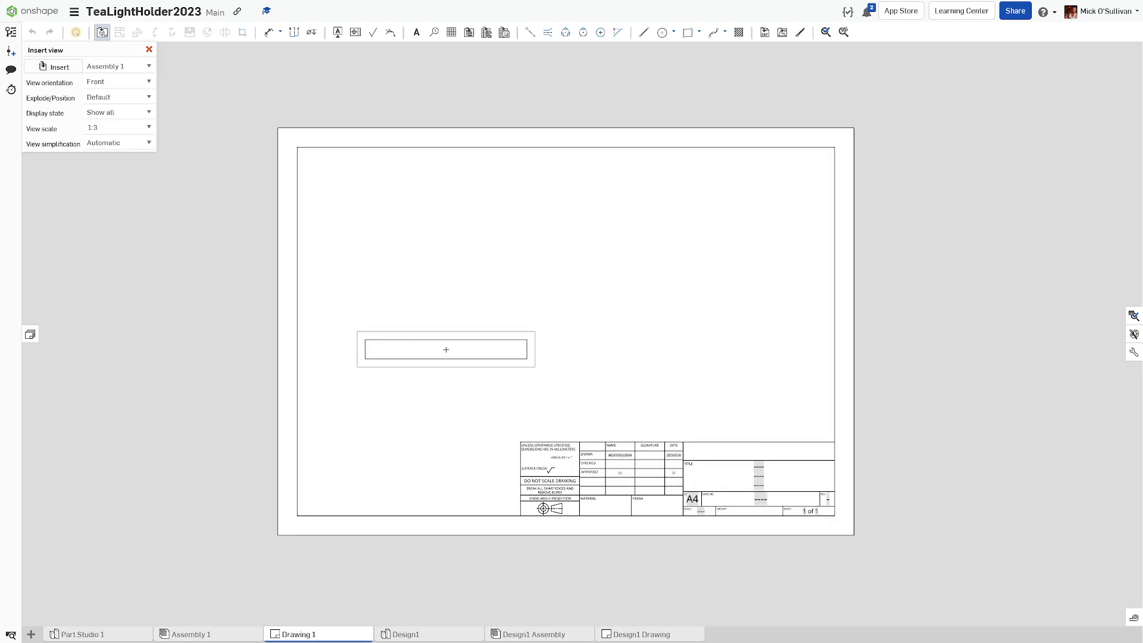
Step: Place the front view, then project top, right-side and isometric views from it
{"action": "left_click", "coordinate": [446, 349]}
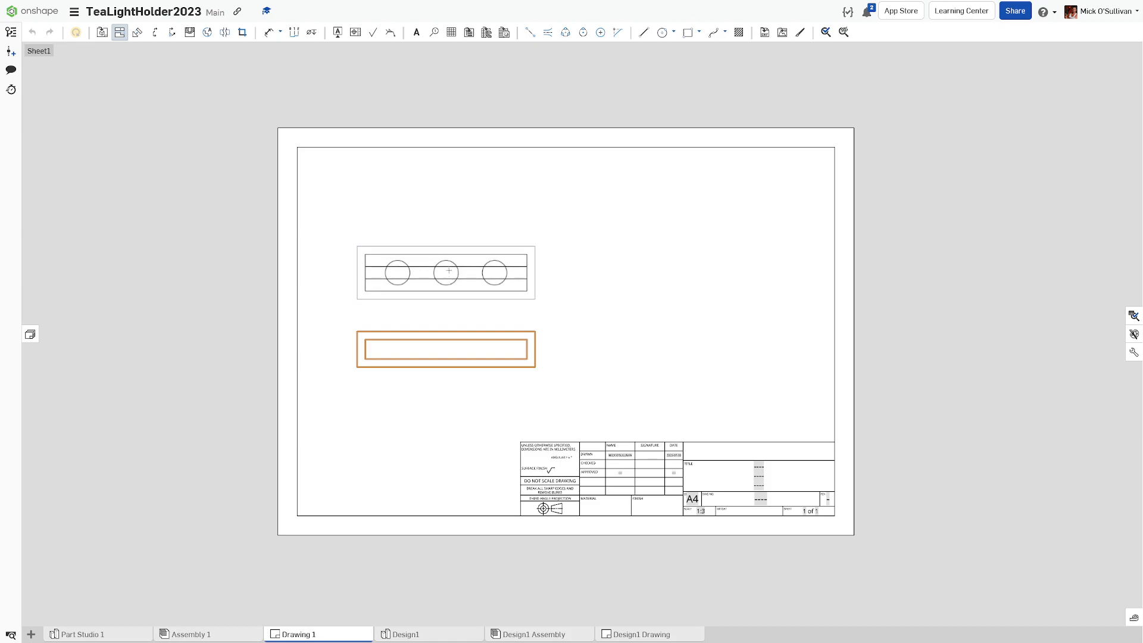
{"action": "left_click", "coordinate": [447, 242]}
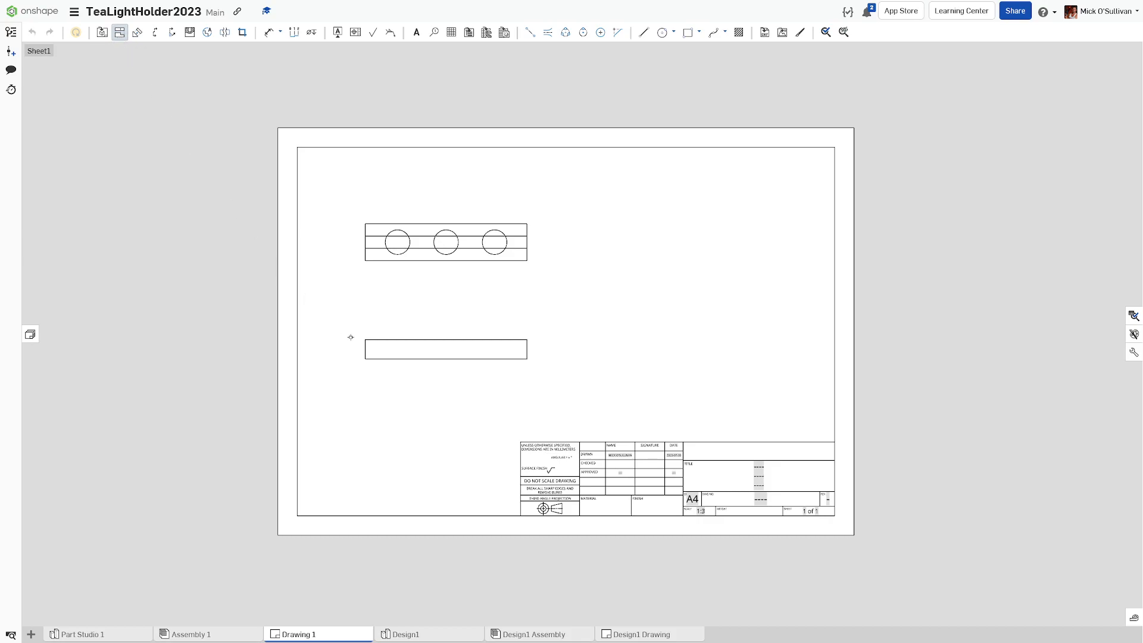
{"action": "left_click", "coordinate": [369, 345]}
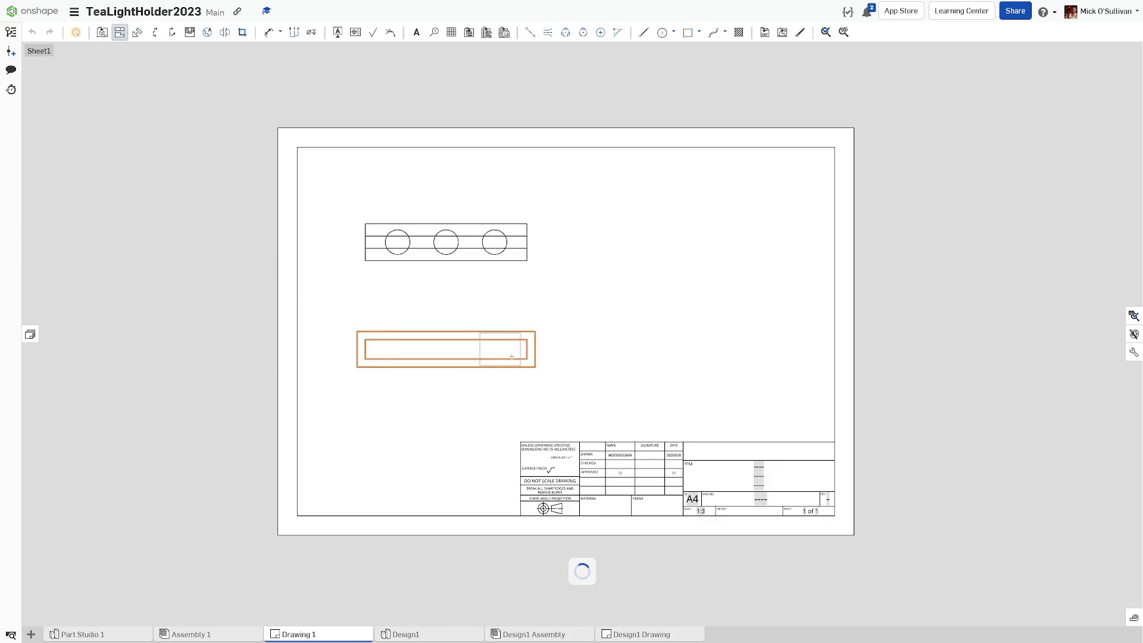
{"action": "left_click", "coordinate": [625, 366]}
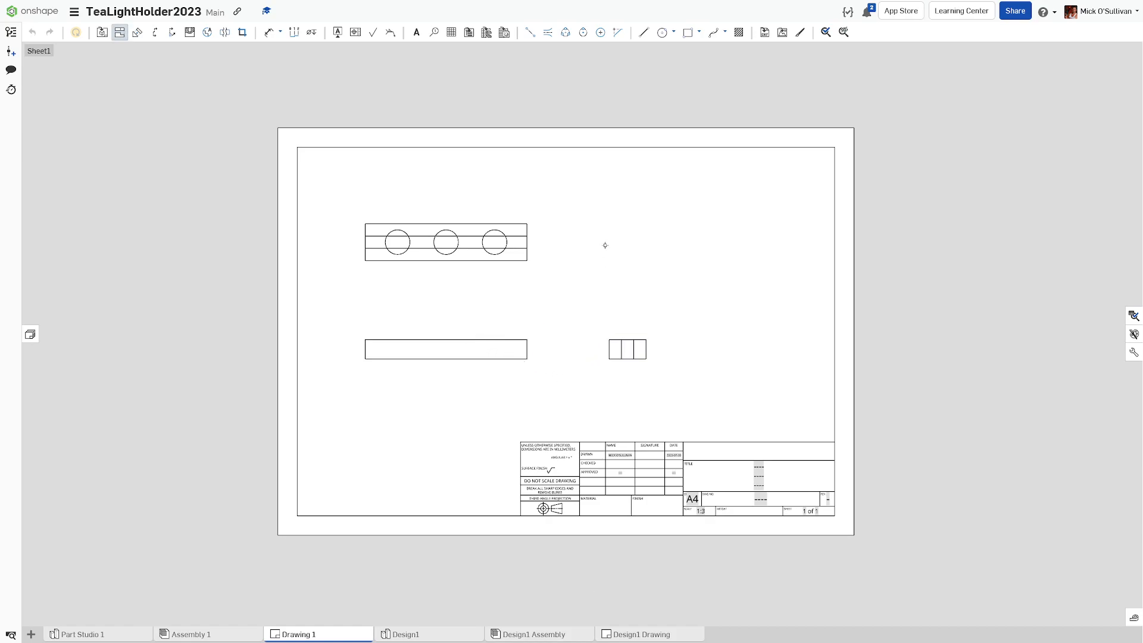
{"action": "left_click", "coordinate": [517, 335]}
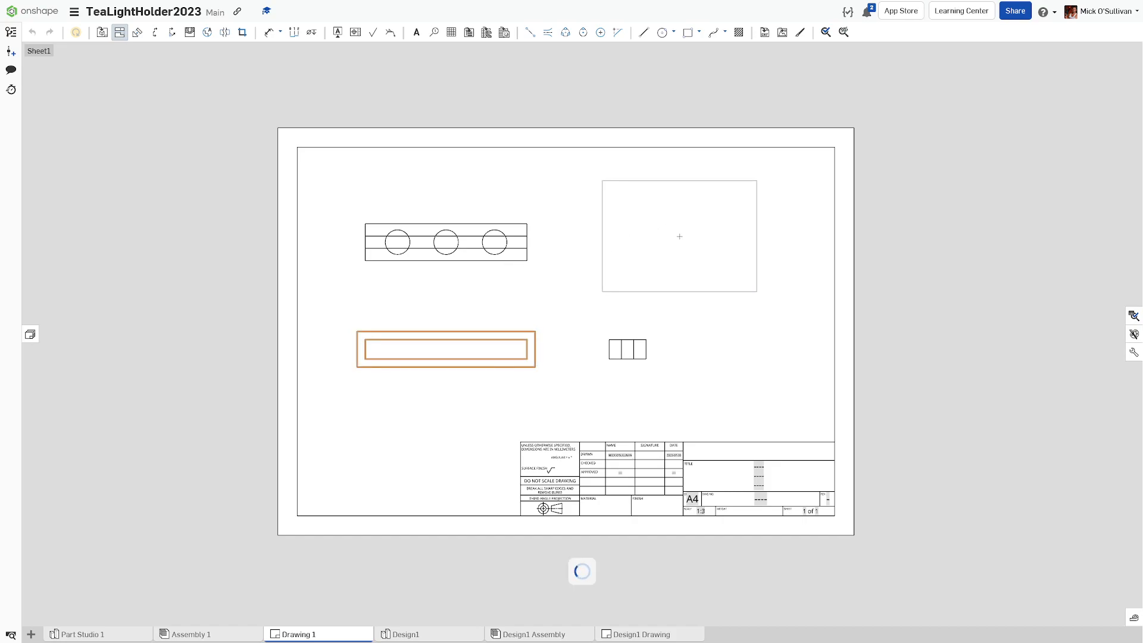
{"action": "left_click", "coordinate": [679, 235]}
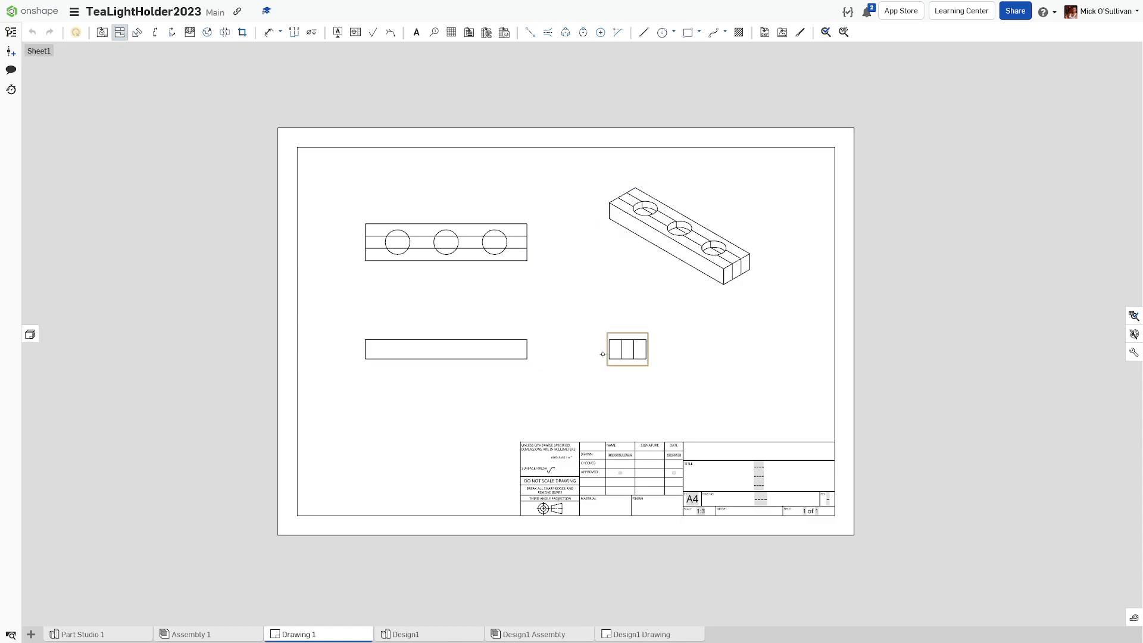
Step: Cancel the extra projected view and nudge the front, top and right views into position
{"action": "left_click", "coordinate": [392, 266]}
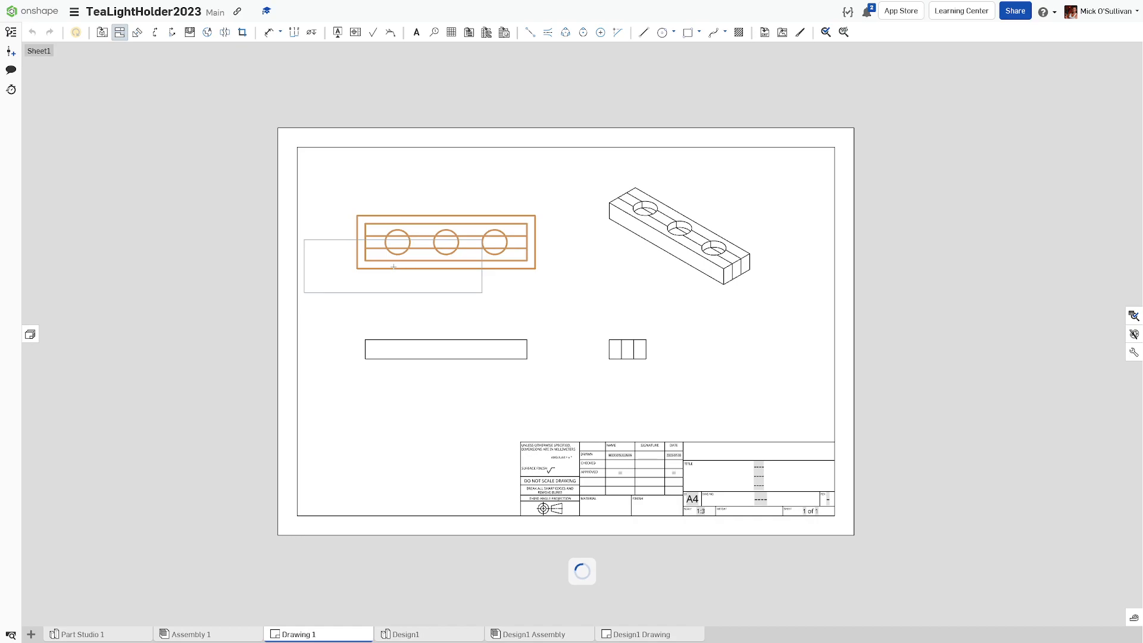
{"action": "left_click", "coordinate": [123, 34]}
{"action": "left_click_drag", "start_coordinate": [424, 342], "coordinate": [435, 351]}
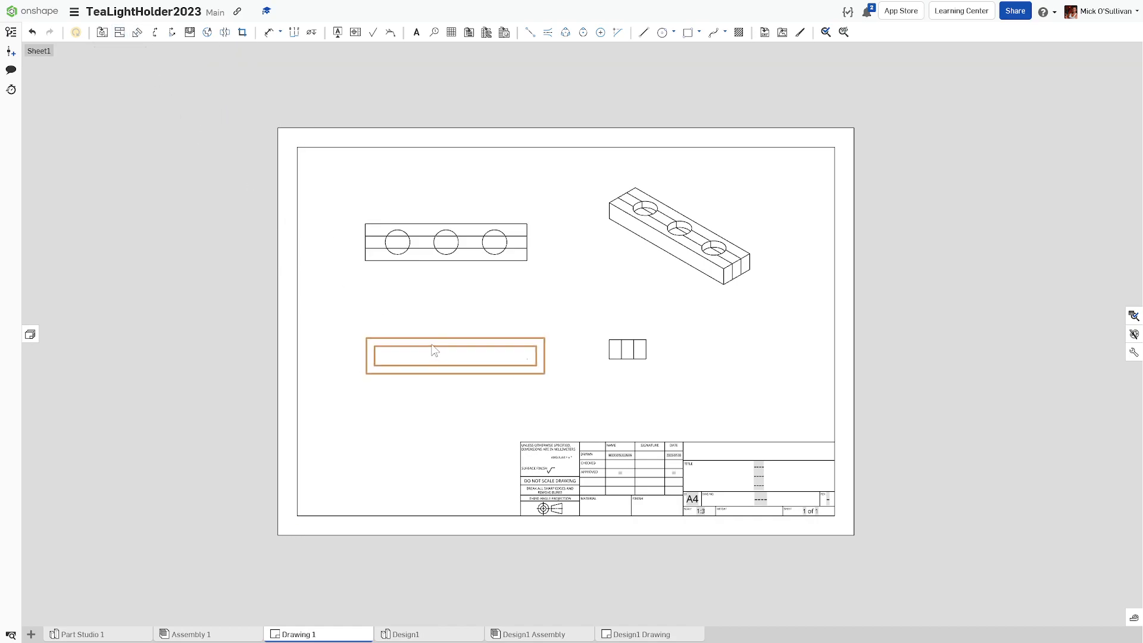
{"action": "left_click_drag", "start_coordinate": [606, 363], "coordinate": [615, 365]}
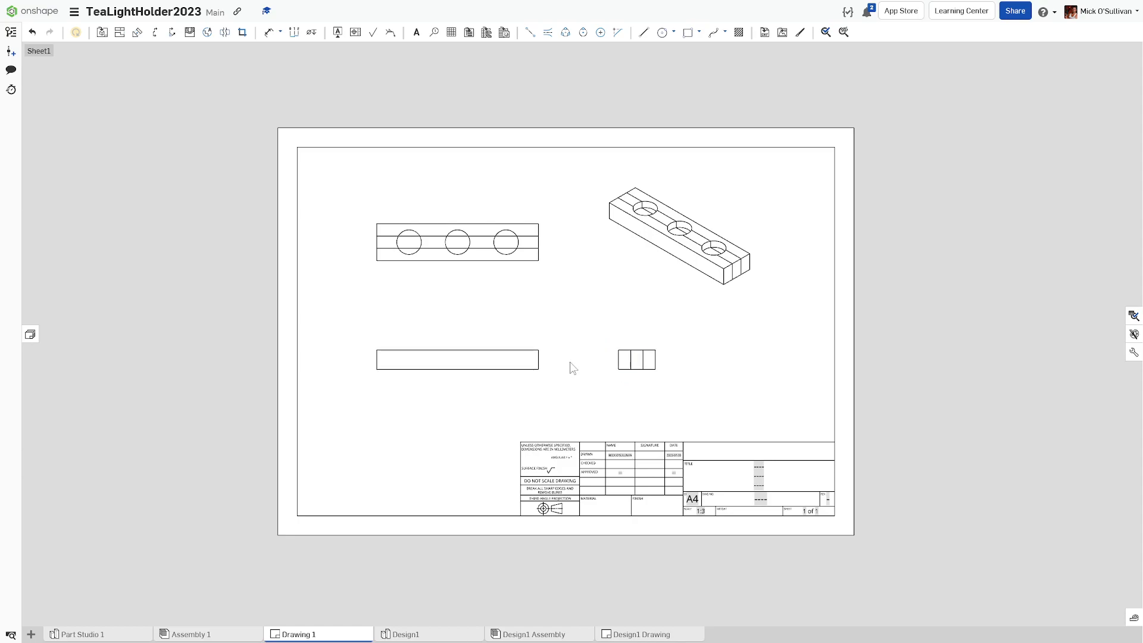
{"action": "left_click_drag", "start_coordinate": [540, 358], "coordinate": [542, 367]}
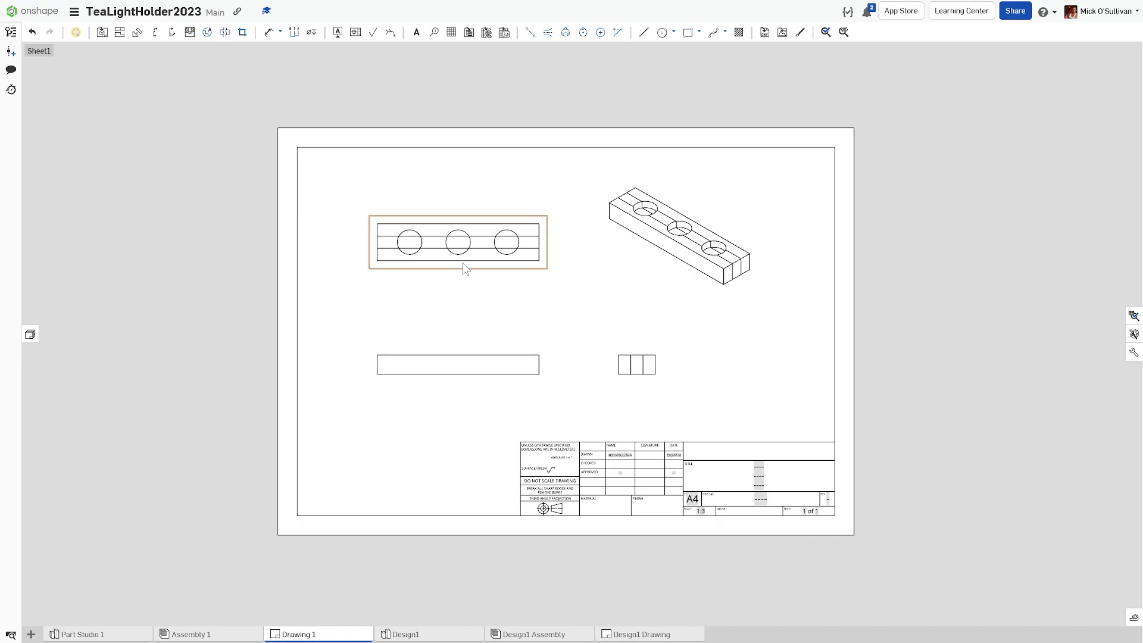
Step: Turn on the 'Top' view label in the top view's properties
{"action": "right_click", "coordinate": [465, 265]}
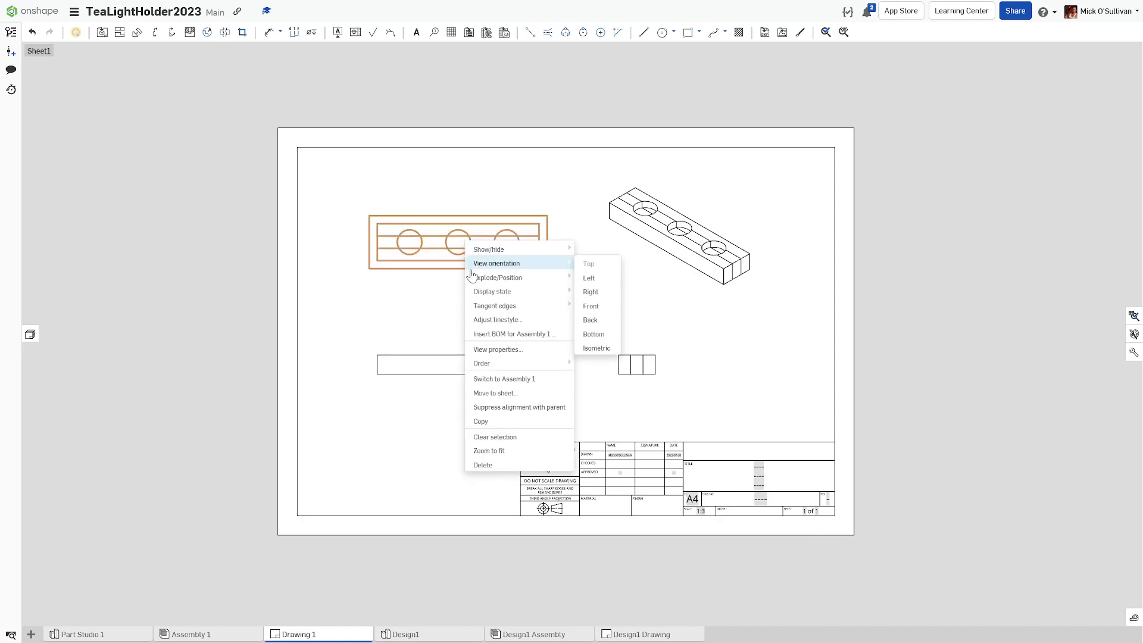
{"action": "left_click", "coordinate": [490, 346]}
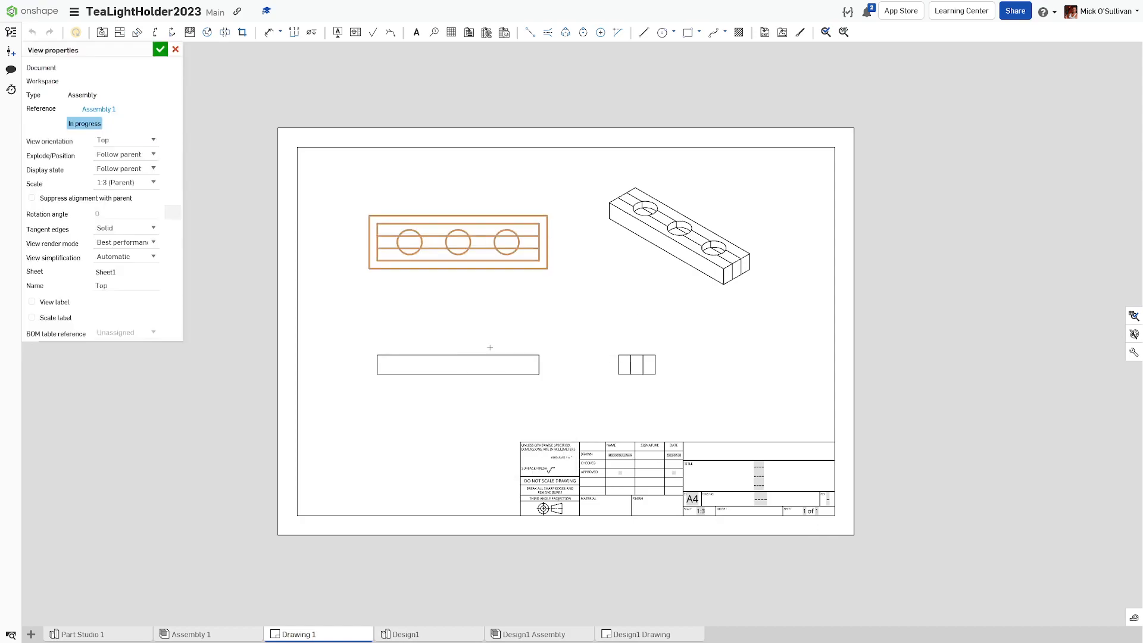
{"action": "left_click", "coordinate": [67, 302]}
{"action": "left_click", "coordinate": [160, 50]}
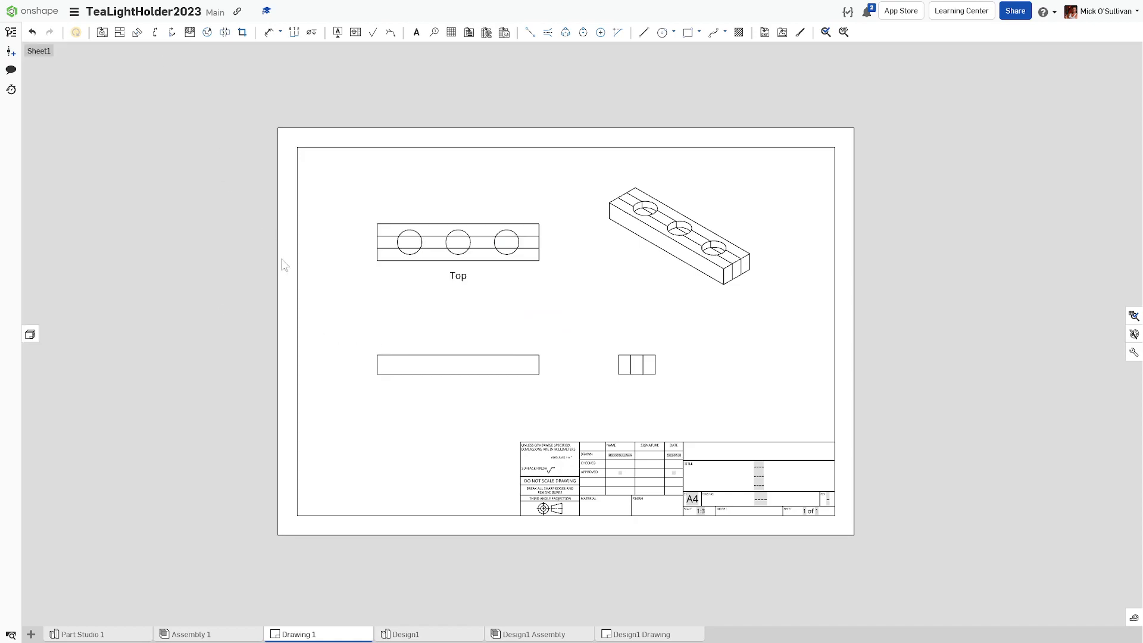
Step: Turn on the 'Front' view label in the front view's properties
{"action": "right_click", "coordinate": [398, 383]}
{"action": "mouse_move", "coordinate": [403, 386]}
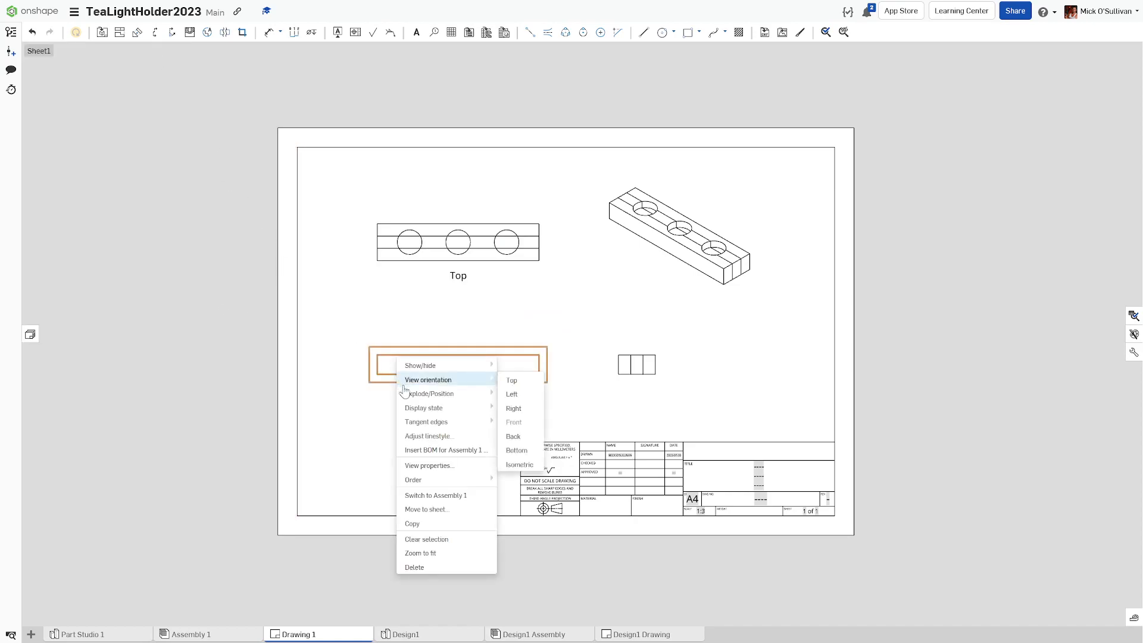
{"action": "left_click", "coordinate": [411, 465]}
{"action": "left_click", "coordinate": [46, 288]}
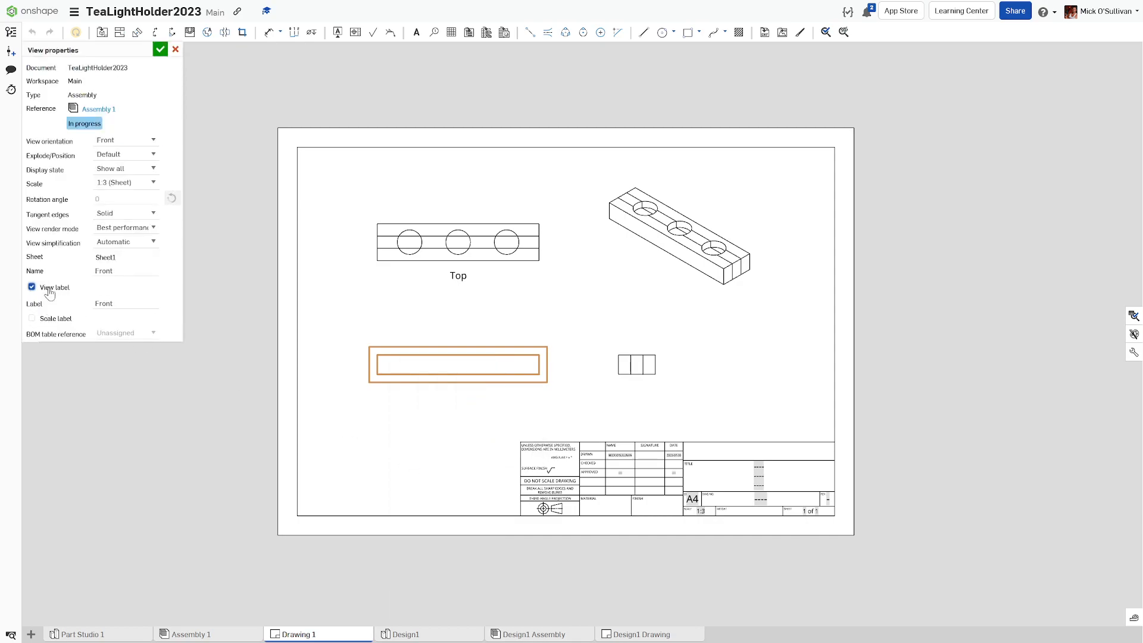
{"action": "left_click", "coordinate": [160, 49]}
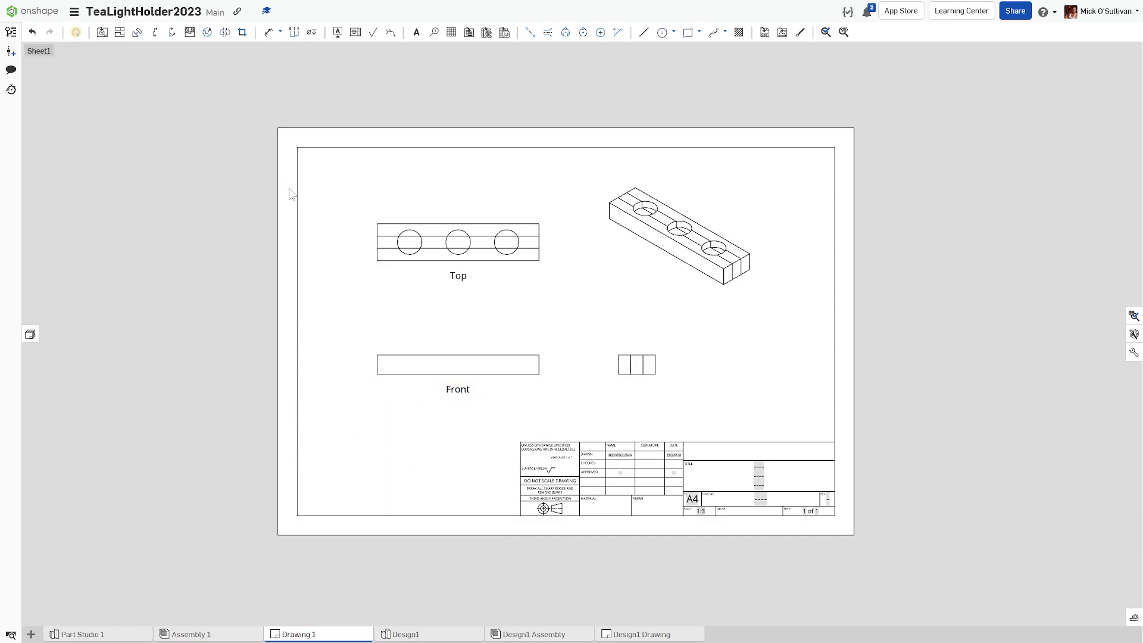
Step: Turn on the 'Right' view label in the right-side view's properties
{"action": "right_click", "coordinate": [627, 378]}
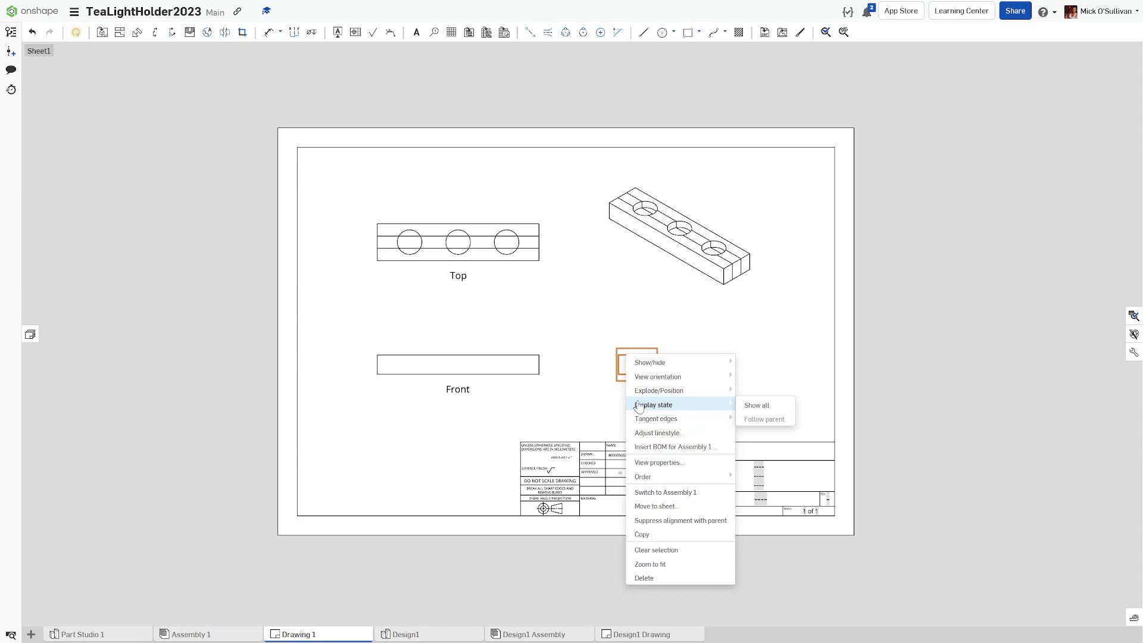
{"action": "mouse_move", "coordinate": [641, 383]}
{"action": "left_click", "coordinate": [648, 463]}
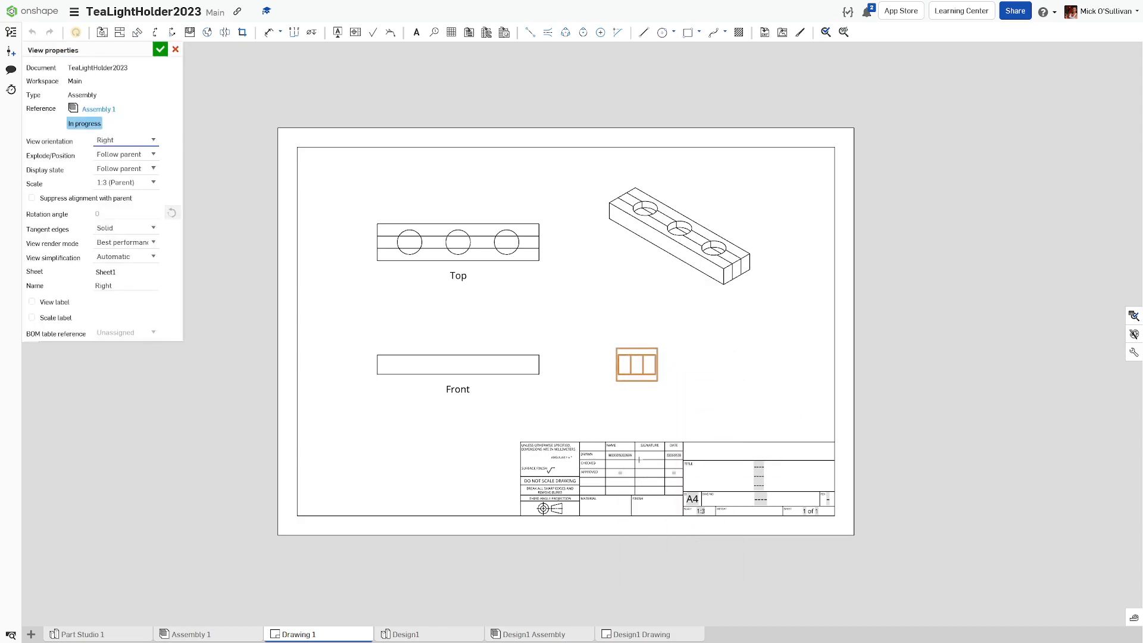
{"action": "left_click", "coordinate": [62, 302]}
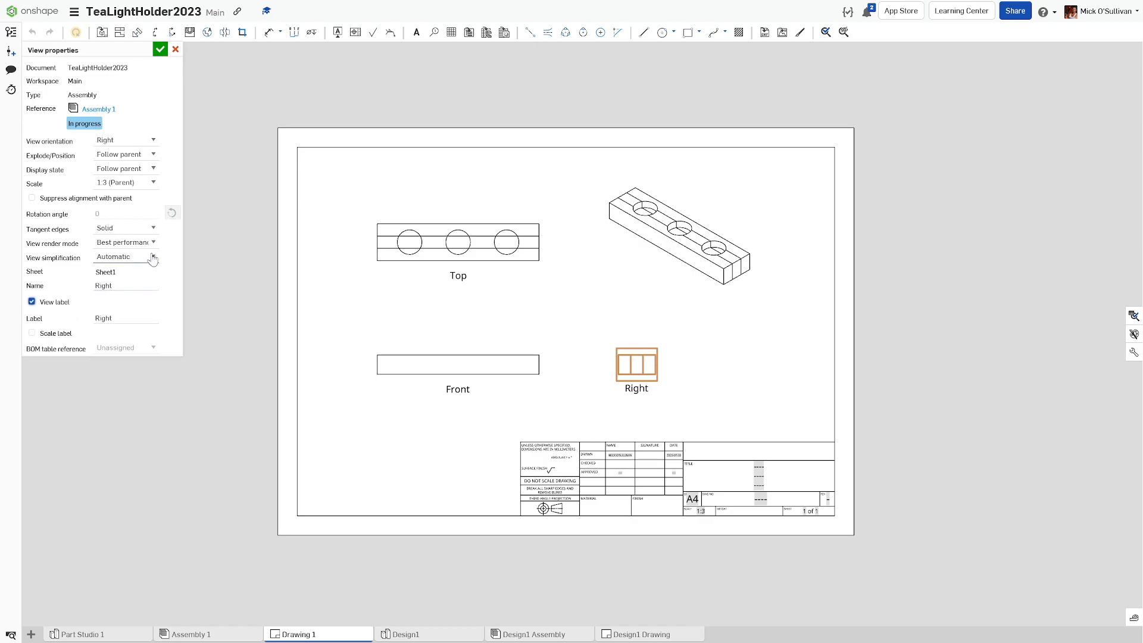
{"action": "left_click", "coordinate": [159, 49]}
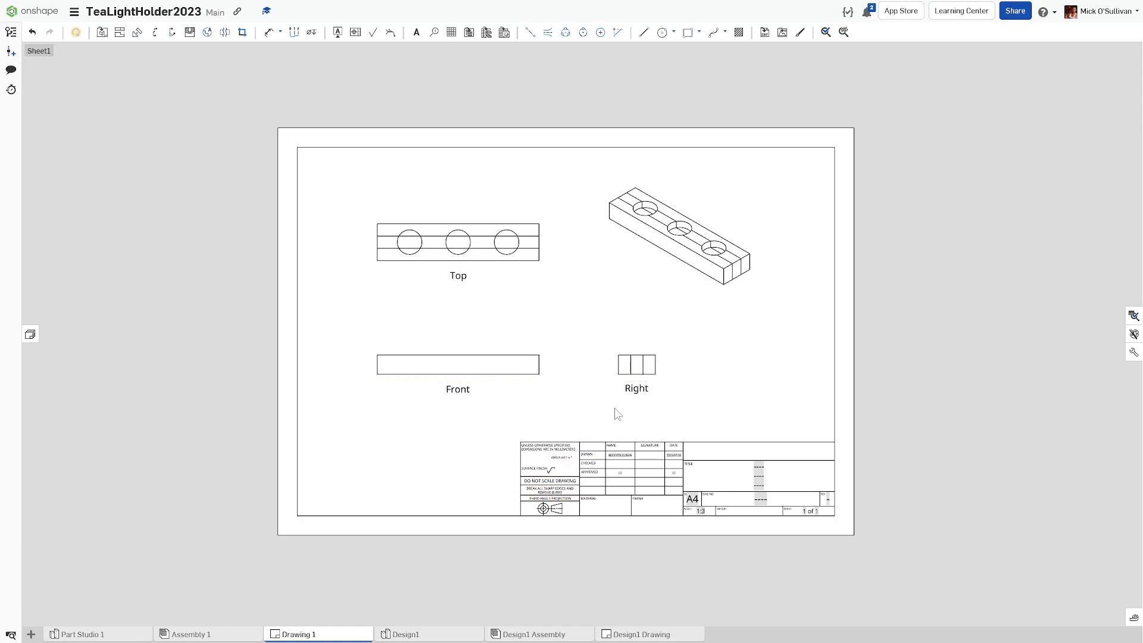
Step: Enable the 'Isometric' label with 1:3 scale in the isometric view's properties, then select it
{"action": "right_click", "coordinate": [683, 275]}
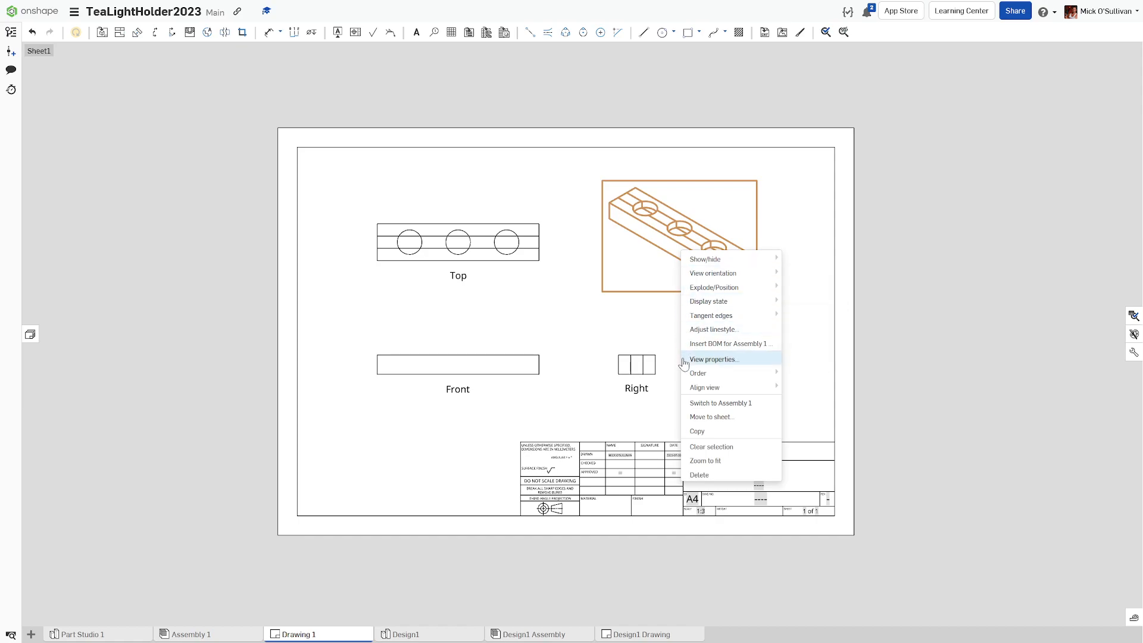
{"action": "left_click", "coordinate": [711, 360]}
{"action": "left_click", "coordinate": [32, 302]}
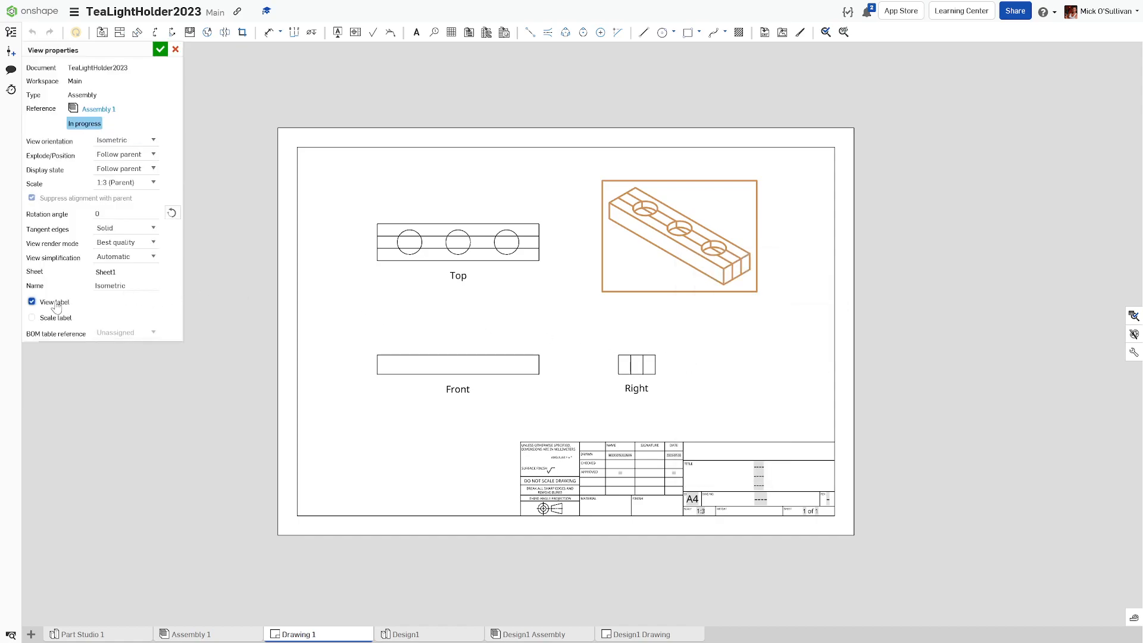
{"action": "left_click", "coordinate": [159, 49]}
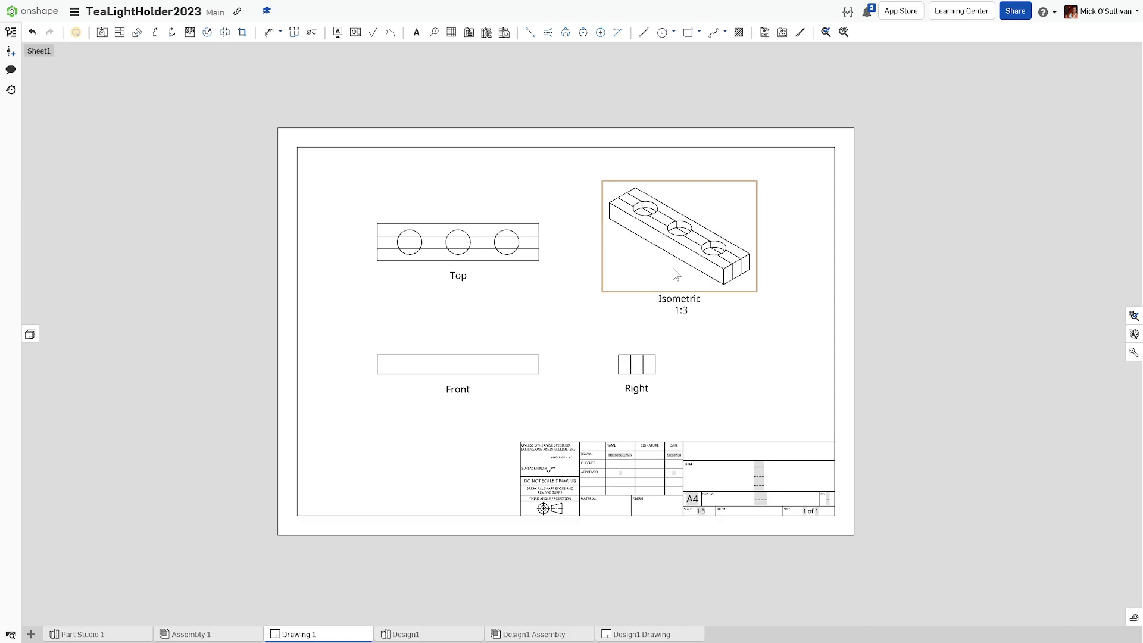
{"action": "left_click", "coordinate": [698, 298]}
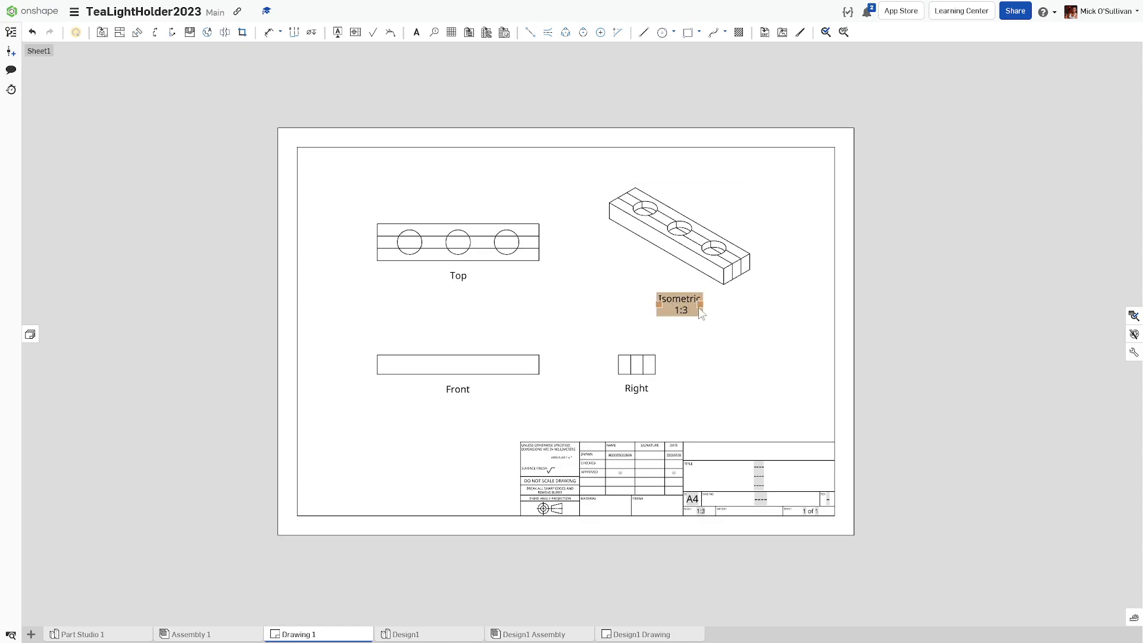
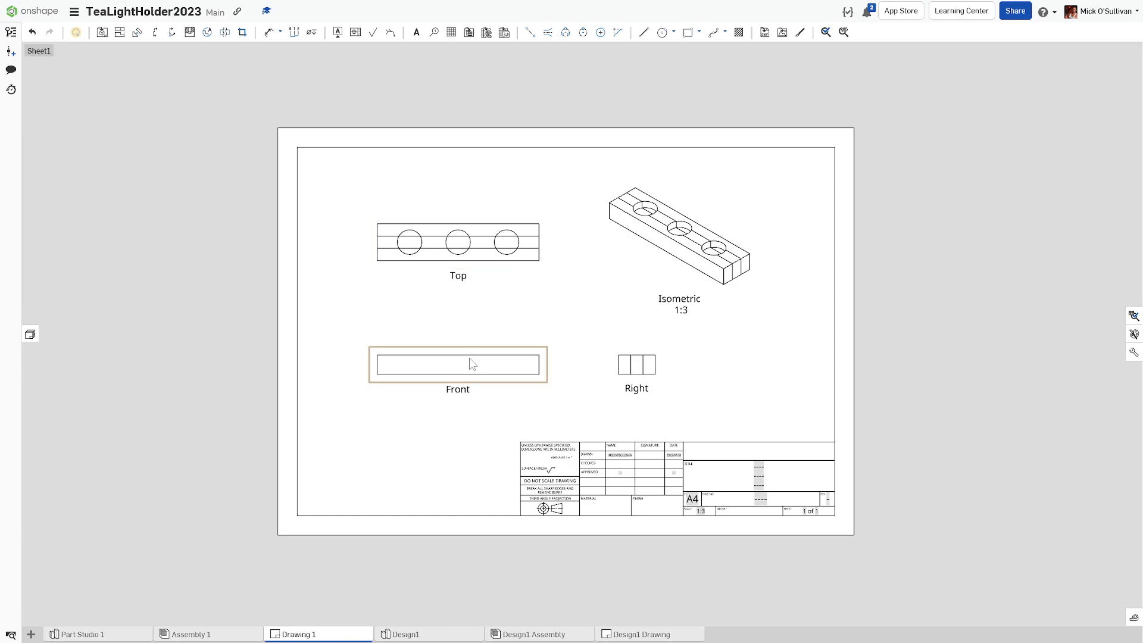
Step: Turn on Show hidden lines for both the Front and Right views so hidden edges appear dashed
{"action": "right_click", "coordinate": [471, 342]}
{"action": "mouse_move", "coordinate": [490, 350]}
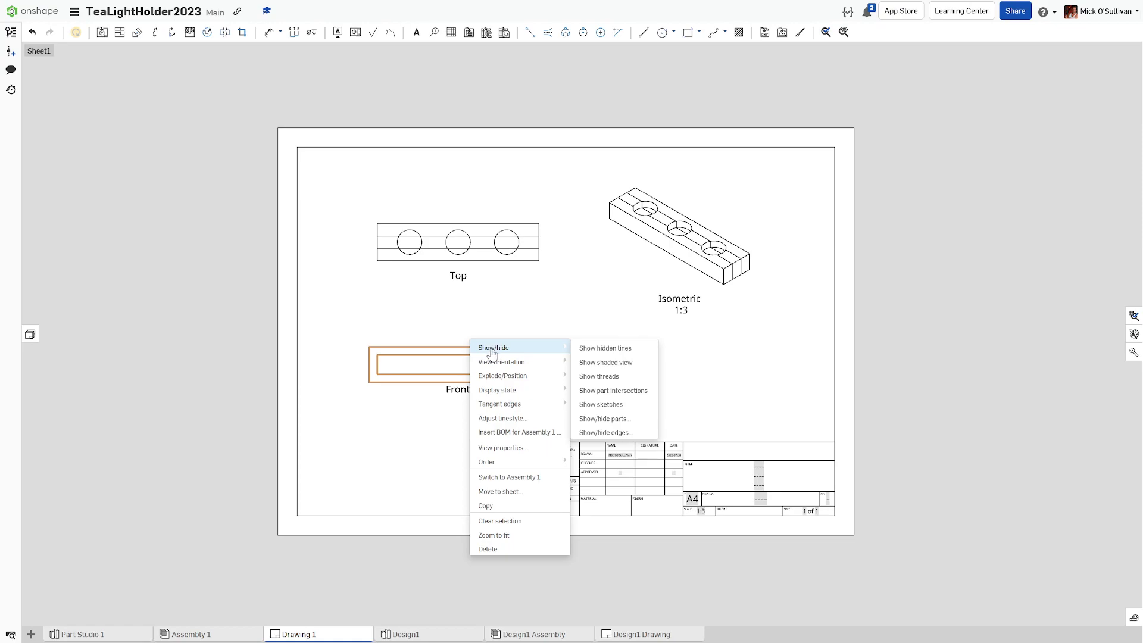
{"action": "left_click", "coordinate": [603, 348]}
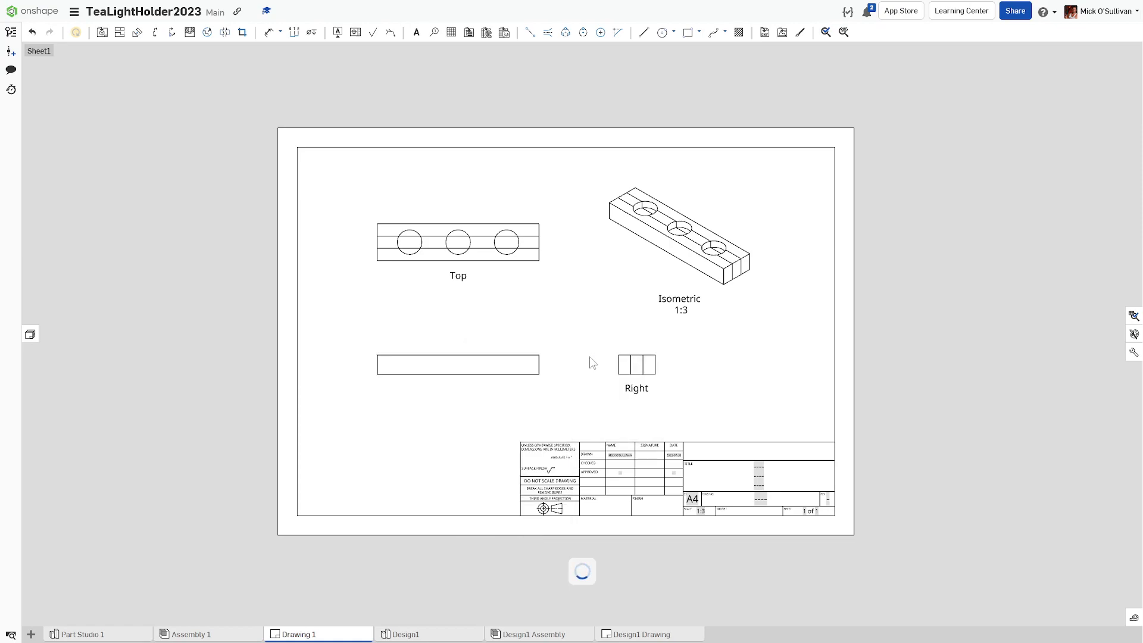
{"action": "right_click", "coordinate": [626, 372]}
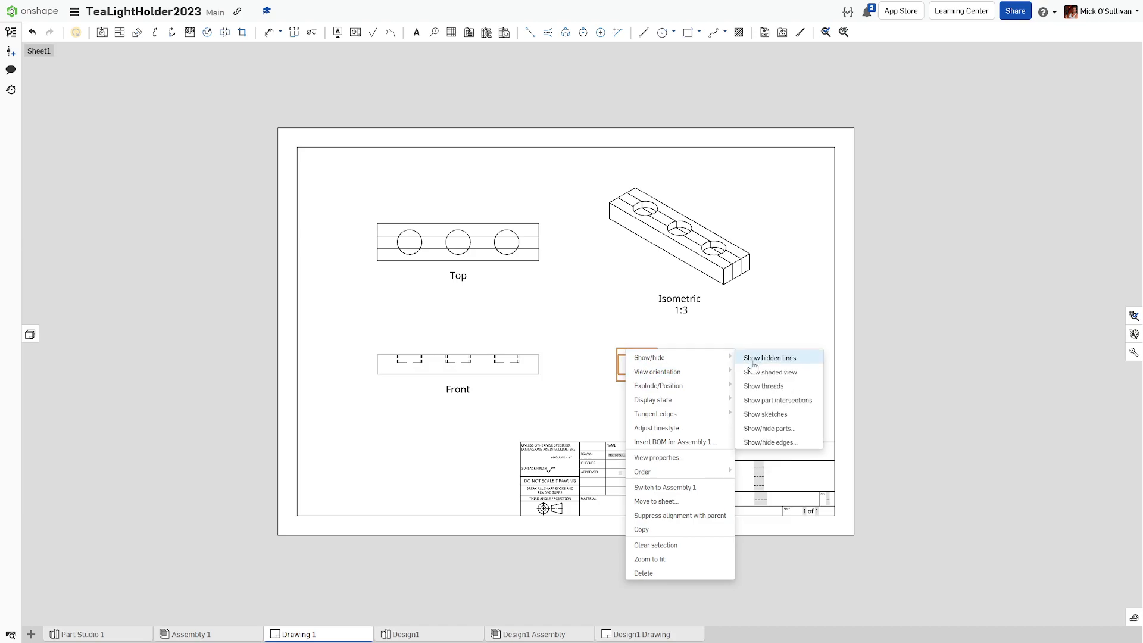
{"action": "left_click", "coordinate": [751, 358]}
{"action": "scroll", "coordinate": [493, 380], "scroll_direction": "up", "scroll_amount": 10}
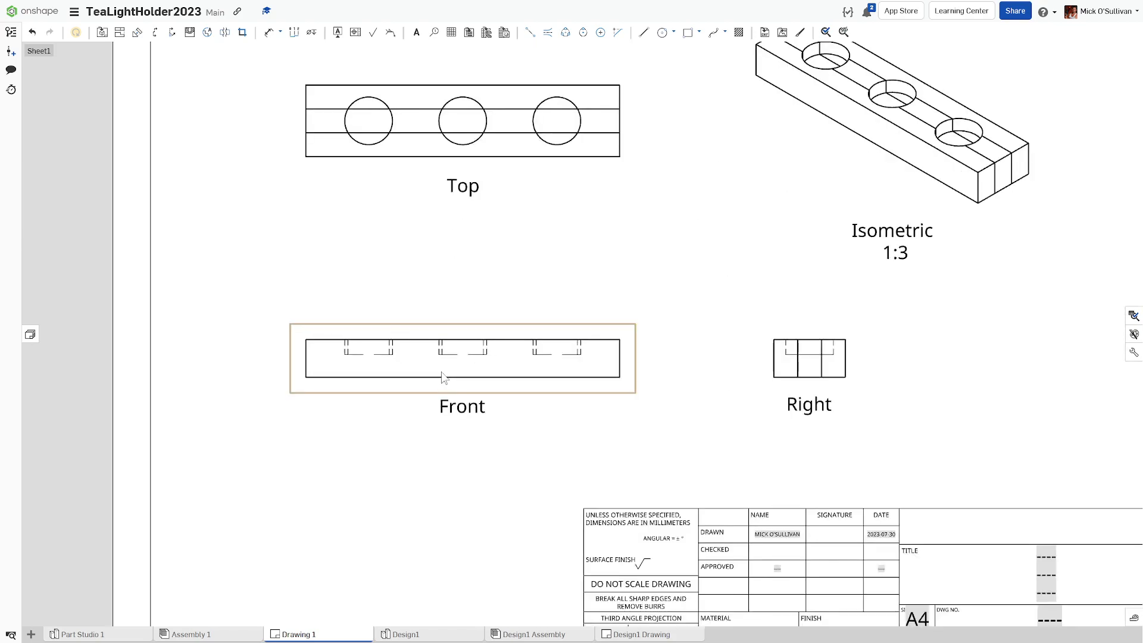
{"action": "scroll", "coordinate": [450, 318], "scroll_direction": "up", "scroll_amount": 2}
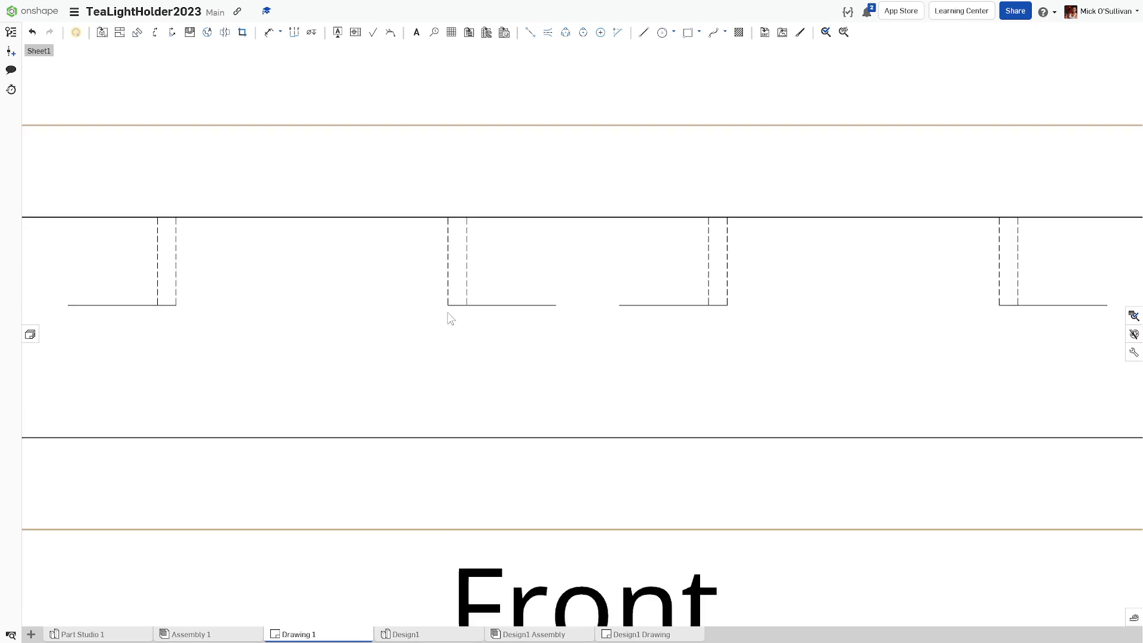
{"action": "scroll", "coordinate": [466, 280], "scroll_direction": "down", "scroll_amount": 10}
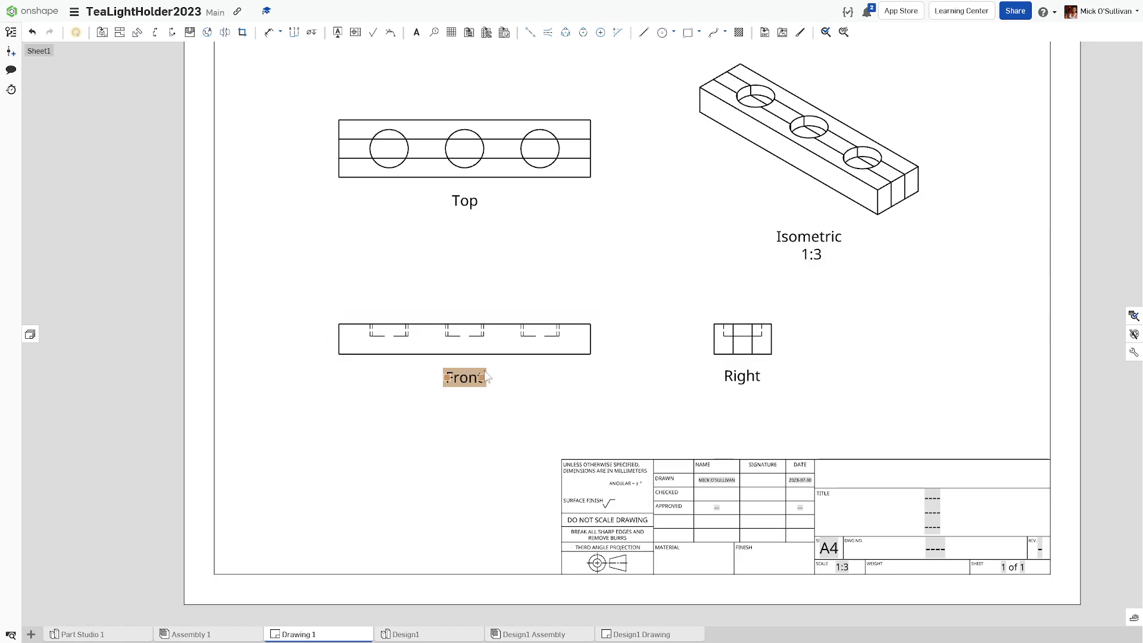
{"action": "scroll", "coordinate": [479, 405], "scroll_direction": "down", "scroll_amount": 3}
{"action": "middle_click_drag", "start_coordinate": [479, 406], "coordinate": [461, 413]}
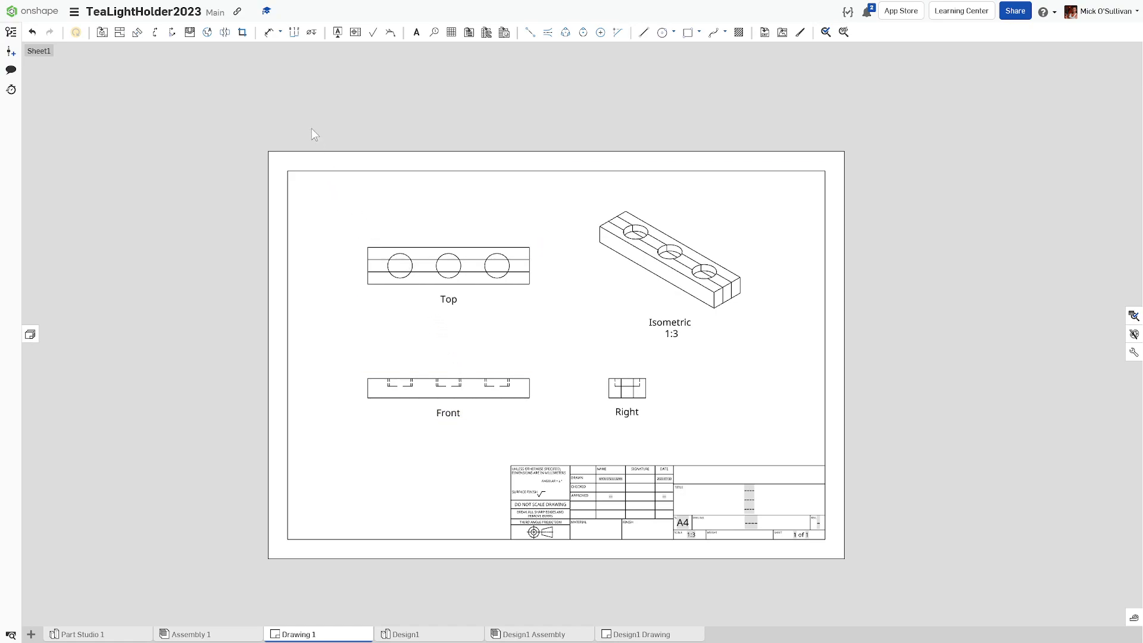
Step: Dimension the Top view with its 250 overall length and 57 width
{"action": "left_click", "coordinate": [269, 39]}
{"action": "left_click", "coordinate": [530, 247]}
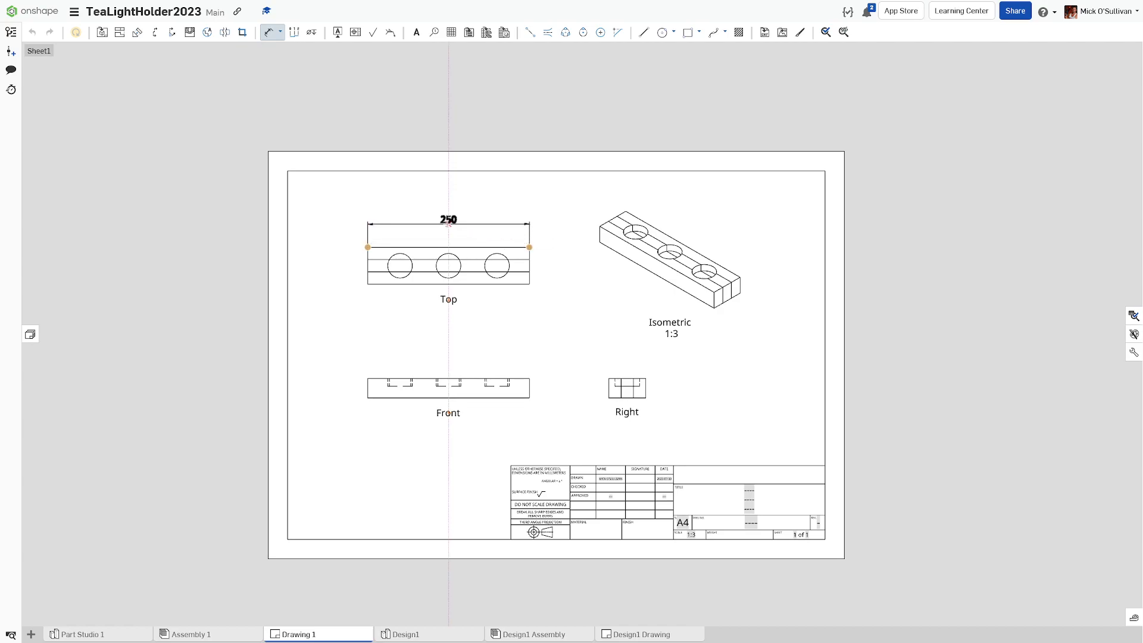
{"action": "left_click", "coordinate": [448, 223]}
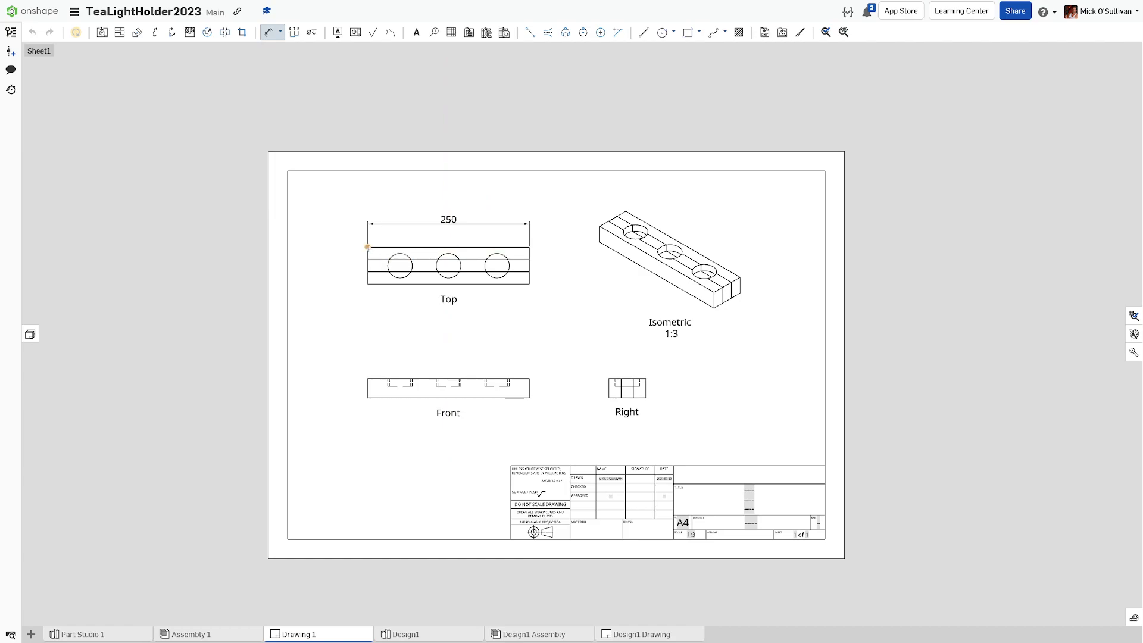
{"action": "left_click", "coordinate": [368, 284]}
{"action": "left_click", "coordinate": [348, 265]}
Step: Add the 30 height dimension beside the Front view and 19 above the Right view
{"action": "left_click", "coordinate": [368, 378]}
{"action": "left_click", "coordinate": [367, 397]}
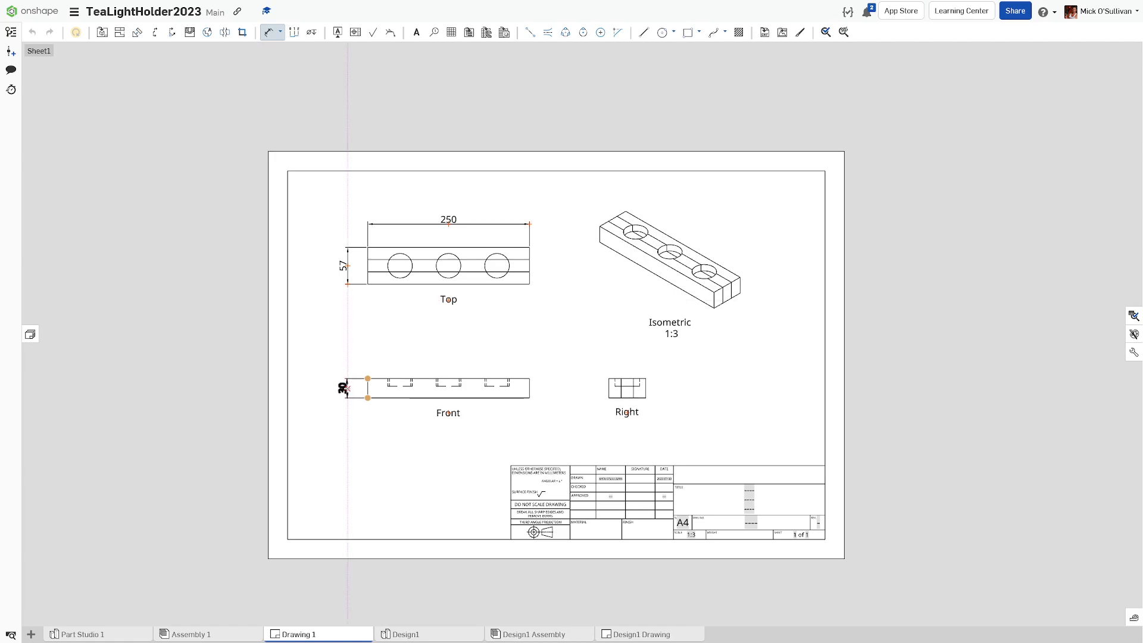
{"action": "left_click", "coordinate": [344, 385]}
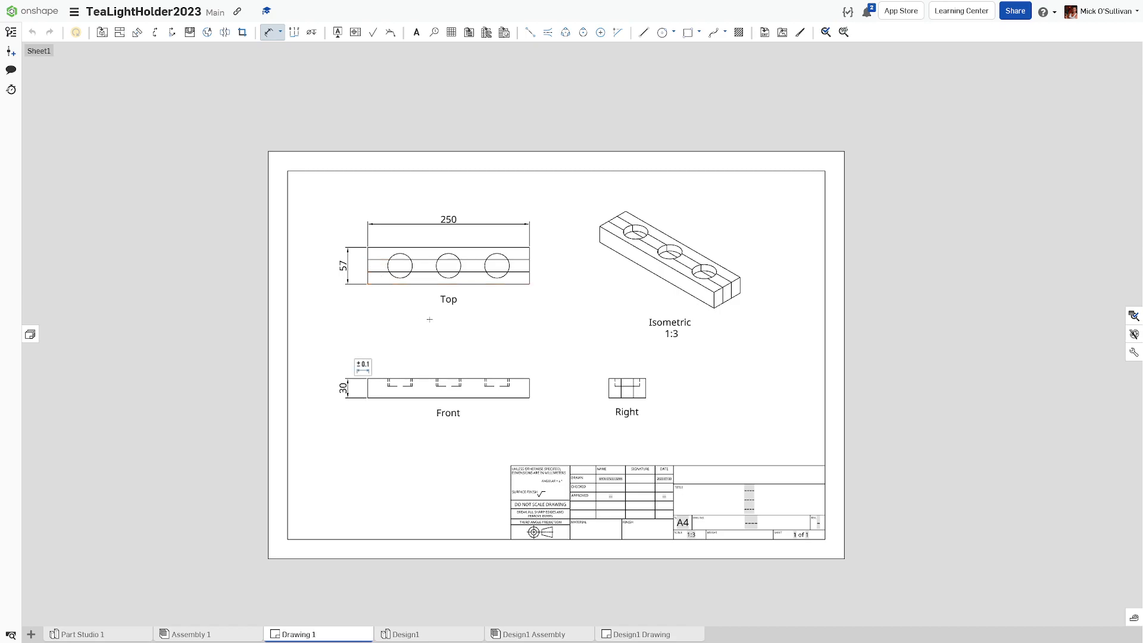
{"action": "left_click", "coordinate": [608, 378]}
{"action": "left_click", "coordinate": [621, 378]}
{"action": "left_click", "coordinate": [615, 360]}
Step: Place a Ø38 diameter dimension on the Top view's right-hand hole using the Diameter dimension type
{"action": "left_click", "coordinate": [280, 32]}
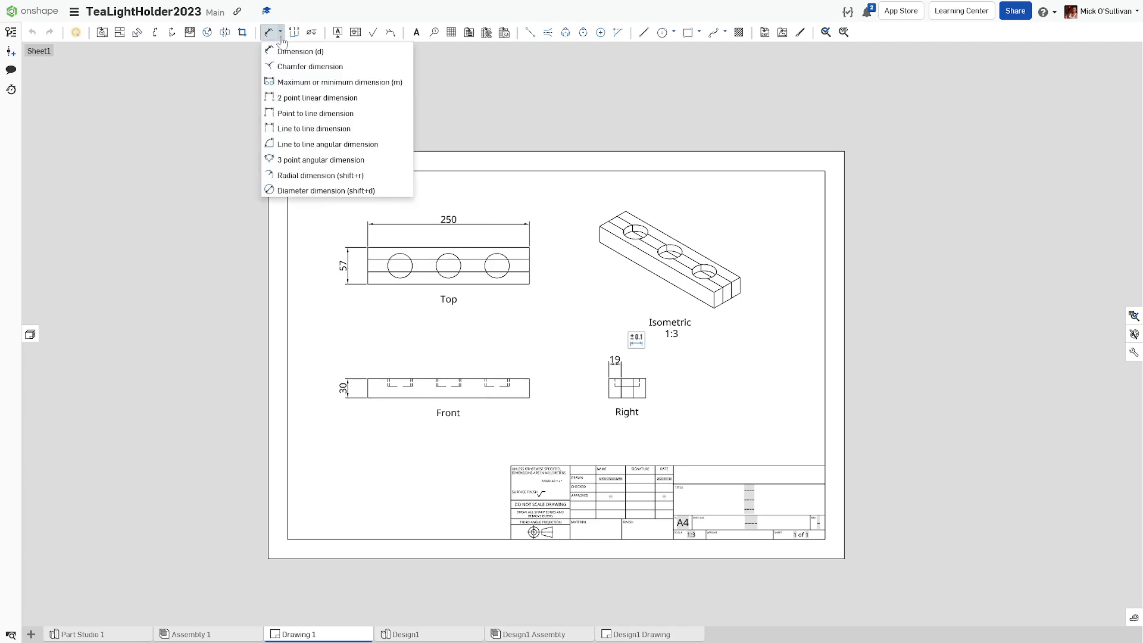
{"action": "left_click", "coordinate": [296, 191]}
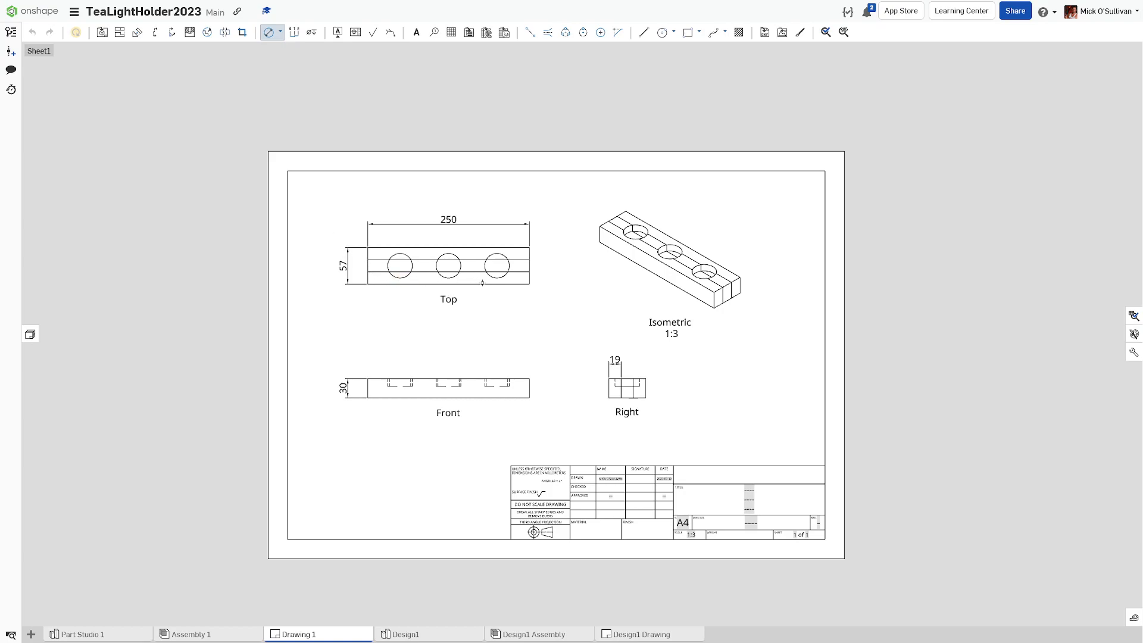
{"action": "left_click", "coordinate": [501, 278]}
{"action": "left_click", "coordinate": [544, 304]}
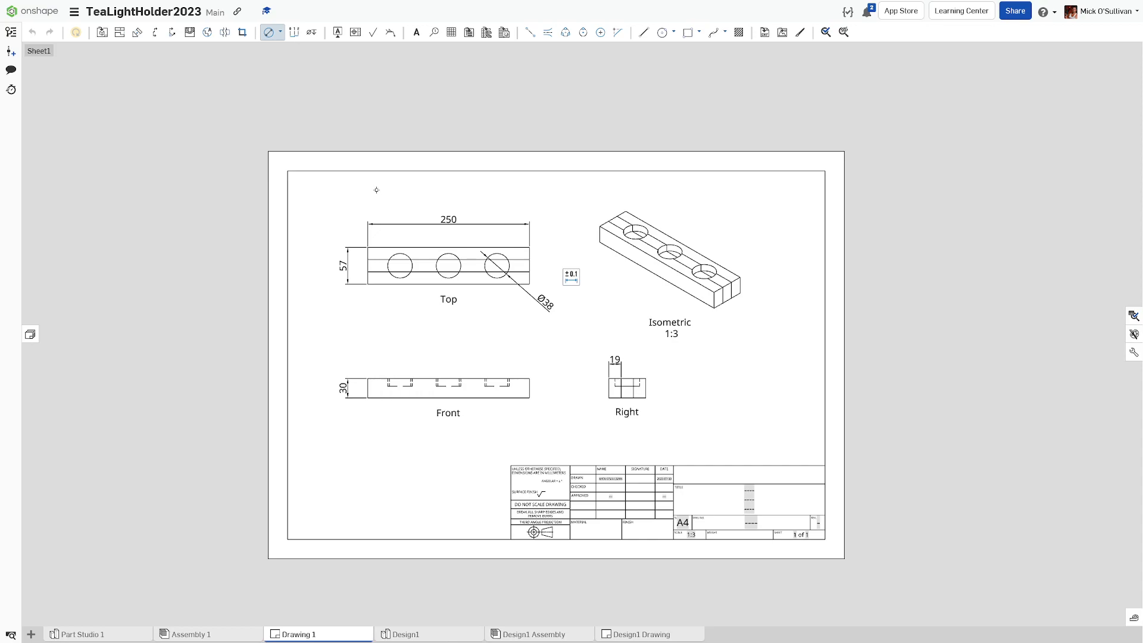
Step: Draw two-point centrelines from each of the Front view's three hidden cutouts up to the top edge
{"action": "left_click", "coordinate": [529, 37]}
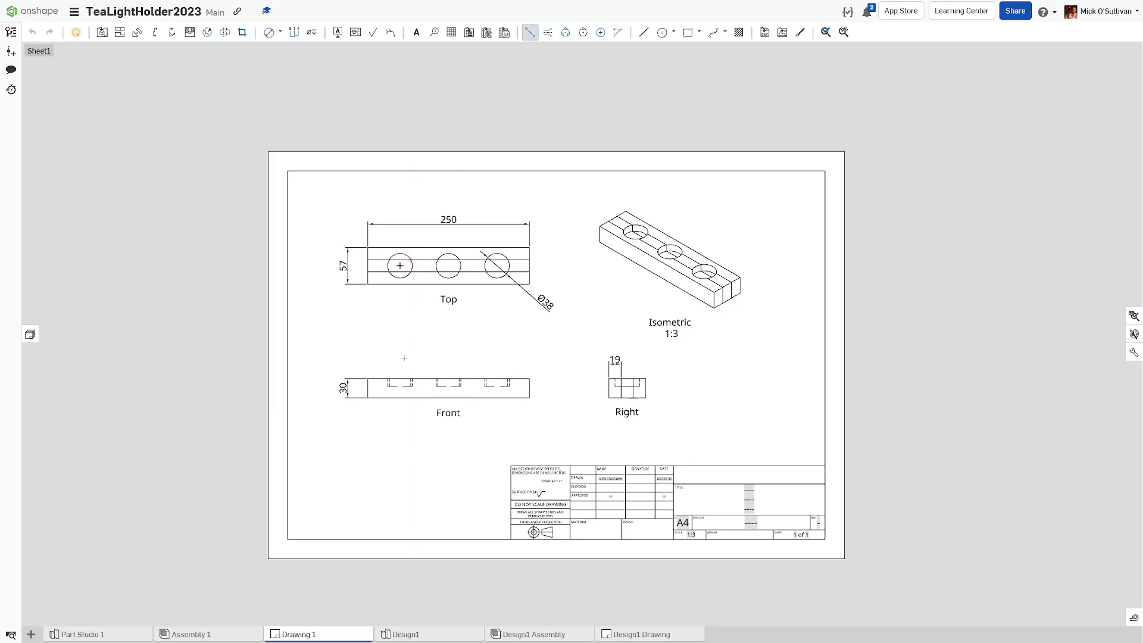
{"action": "scroll", "coordinate": [402, 350], "scroll_direction": "up", "scroll_amount": 5}
{"action": "scroll", "coordinate": [416, 351], "scroll_direction": "up", "scroll_amount": 6}
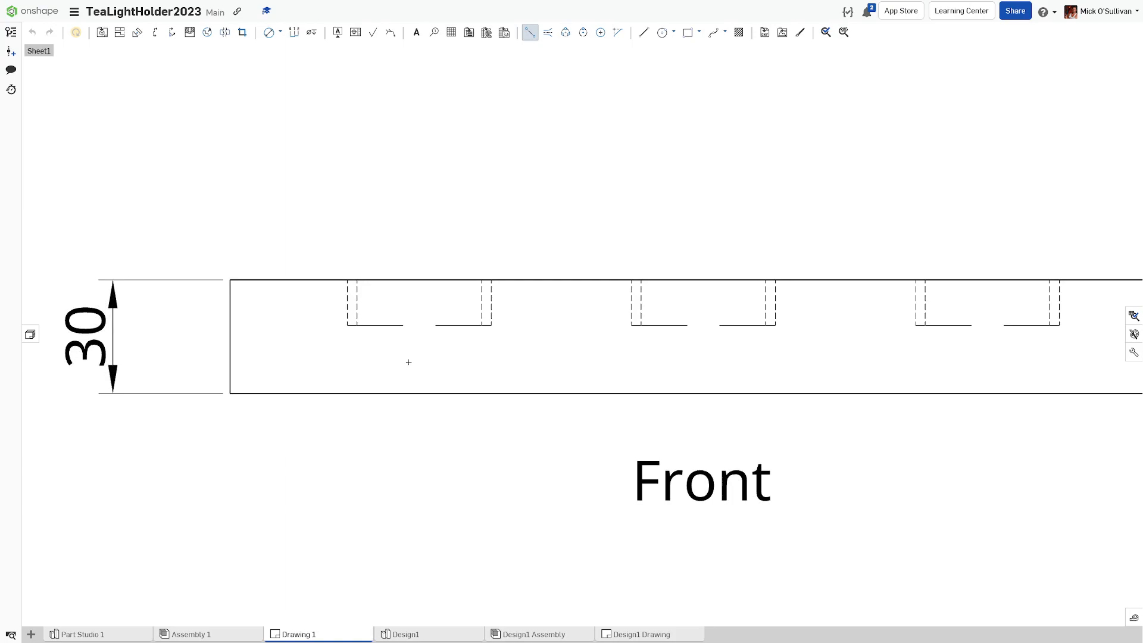
{"action": "scroll", "coordinate": [300, 358], "scroll_direction": "down", "scroll_amount": 1}
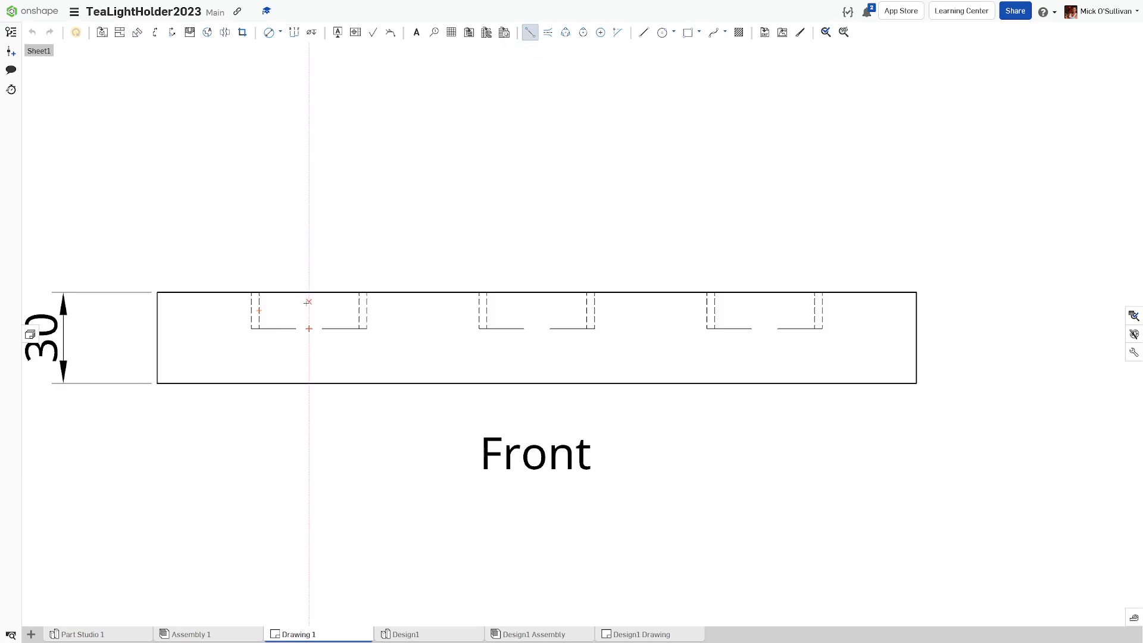
{"action": "left_click", "coordinate": [309, 328]}
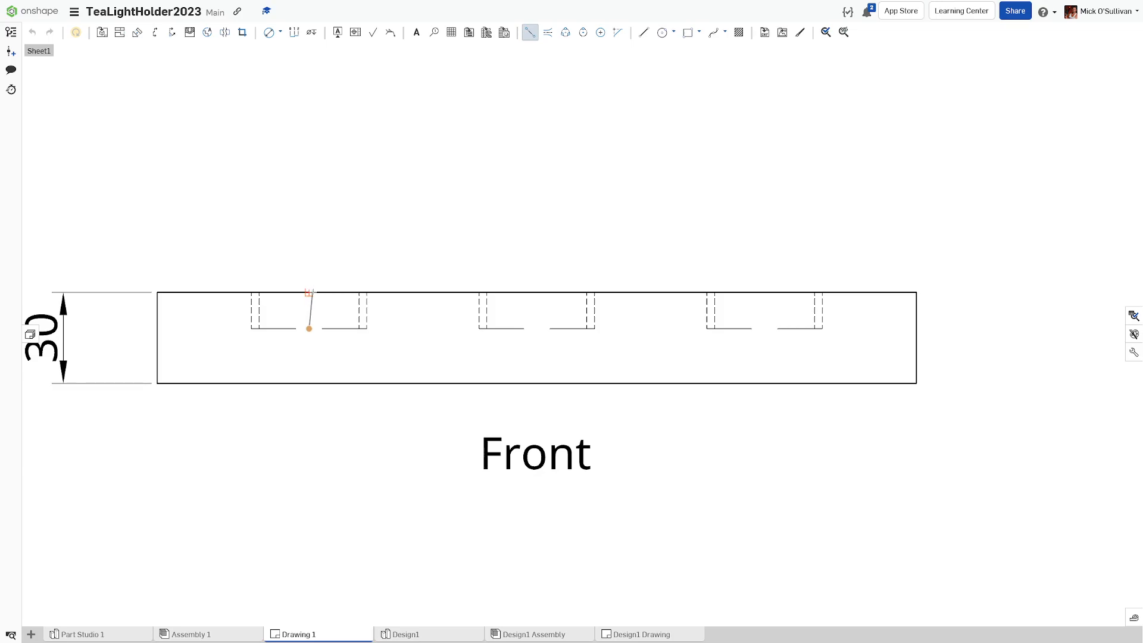
{"action": "key", "text": "Escape"}
{"action": "left_click", "coordinate": [530, 33]}
{"action": "left_click", "coordinate": [309, 328]}
{"action": "left_click", "coordinate": [308, 292]}
{"action": "left_click", "coordinate": [537, 328]}
{"action": "left_click", "coordinate": [536, 292]}
{"action": "left_click", "coordinate": [765, 328]}
{"action": "left_click", "coordinate": [764, 292]}
Step: Add a vertical centreline through the hole in the Right view
{"action": "scroll", "coordinate": [542, 328], "scroll_direction": "up", "scroll_amount": 6}
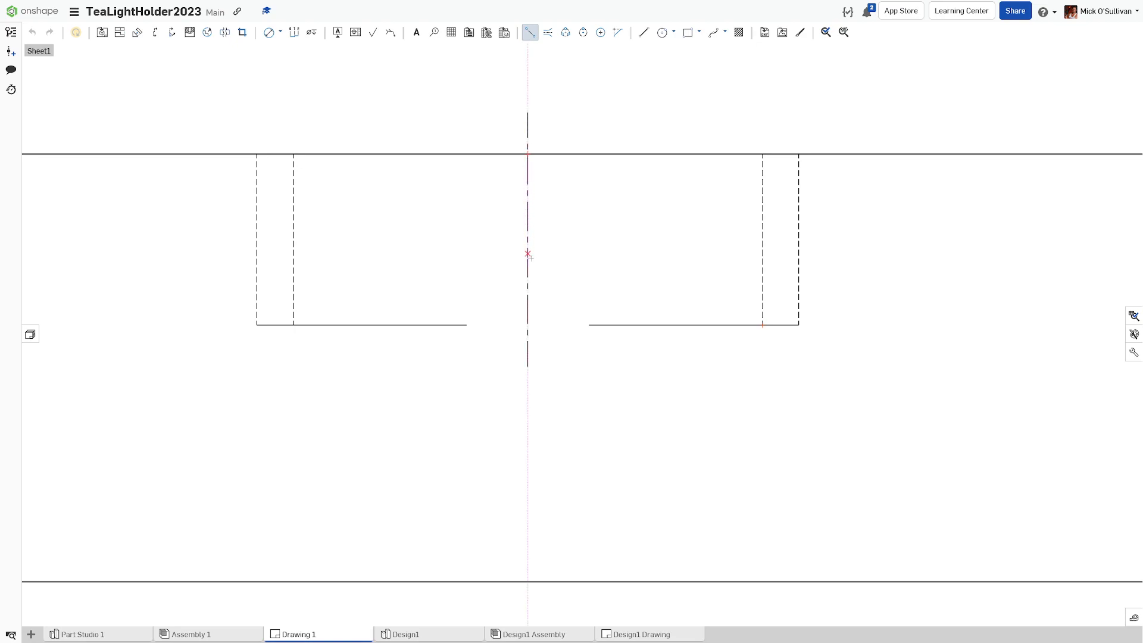
{"action": "scroll", "coordinate": [527, 332], "scroll_direction": "down", "scroll_amount": 2}
{"action": "scroll", "coordinate": [527, 332], "scroll_direction": "down", "scroll_amount": 10}
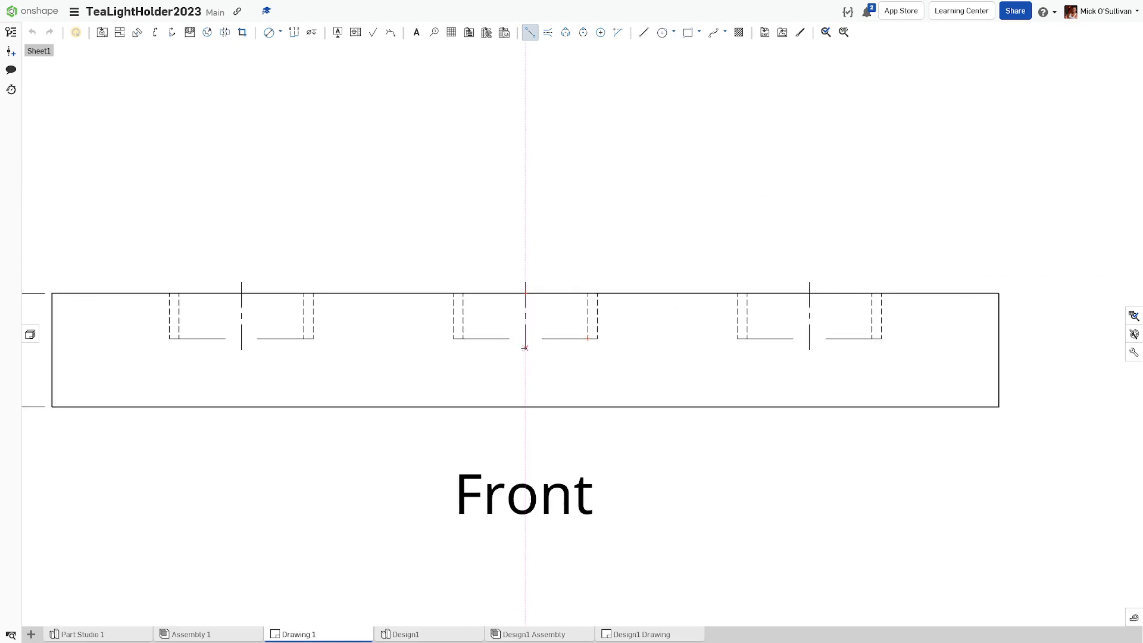
{"action": "middle_click_drag", "start_coordinate": [519, 359], "coordinate": [476, 380]}
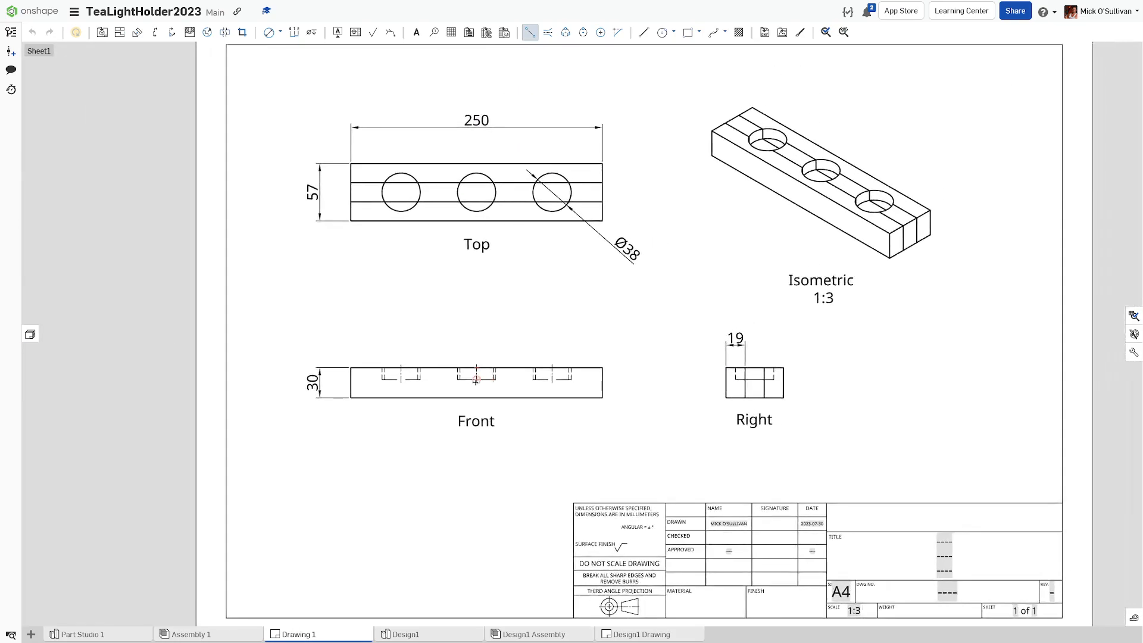
{"action": "scroll", "coordinate": [729, 395], "scroll_direction": "up", "scroll_amount": 5}
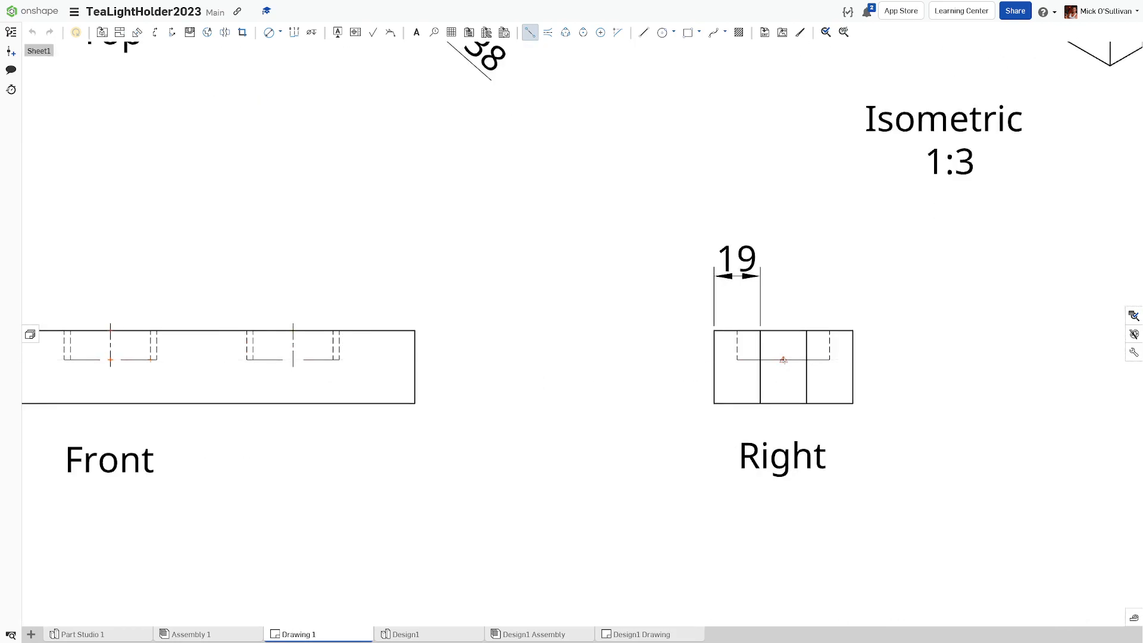
{"action": "left_click", "coordinate": [783, 360]}
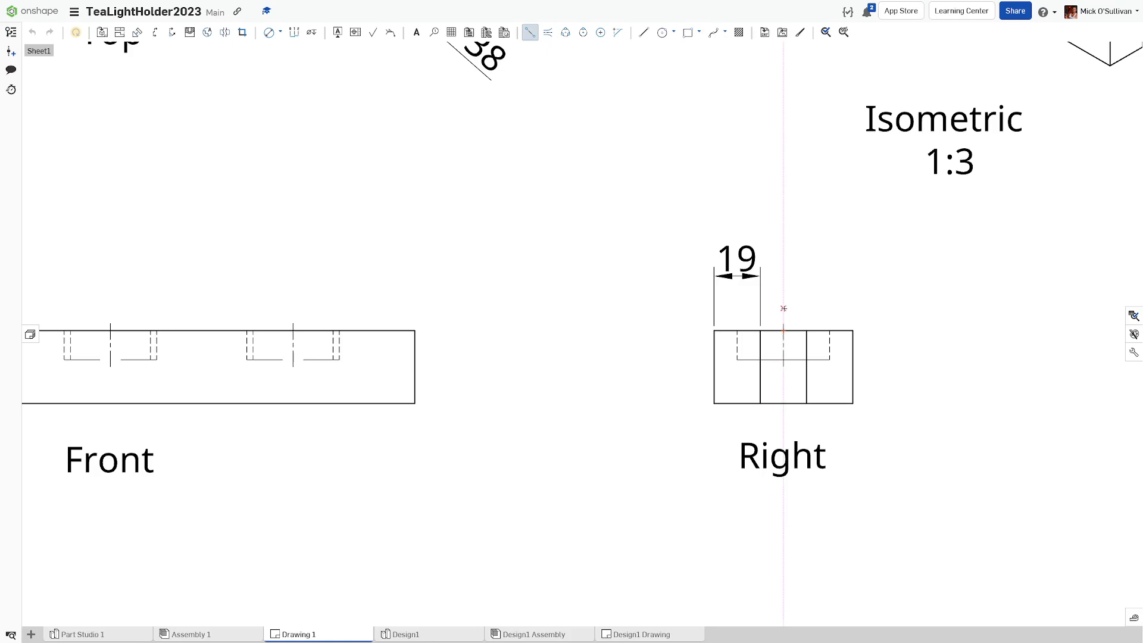
{"action": "scroll", "coordinate": [703, 313], "scroll_direction": "up", "scroll_amount": 3}
{"action": "scroll", "coordinate": [700, 393], "scroll_direction": "down", "scroll_amount": 6}
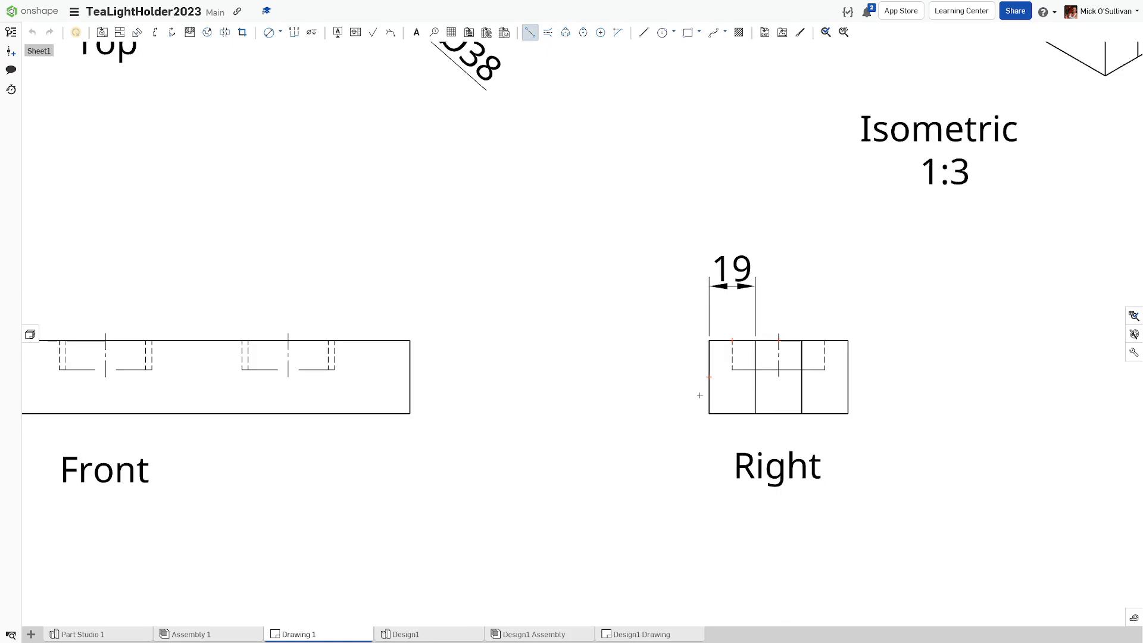
{"action": "mouse_move", "coordinate": [659, 391]}
{"action": "middle_mouse_down"}
{"action": "mouse_move", "coordinate": [673, 406]}
{"action": "mouse_move", "coordinate": [648, 428]}
{"action": "mouse_move", "coordinate": [676, 466]}
{"action": "middle_mouse_up"}
{"action": "scroll", "coordinate": [477, 395], "scroll_direction": "up", "scroll_amount": 3}
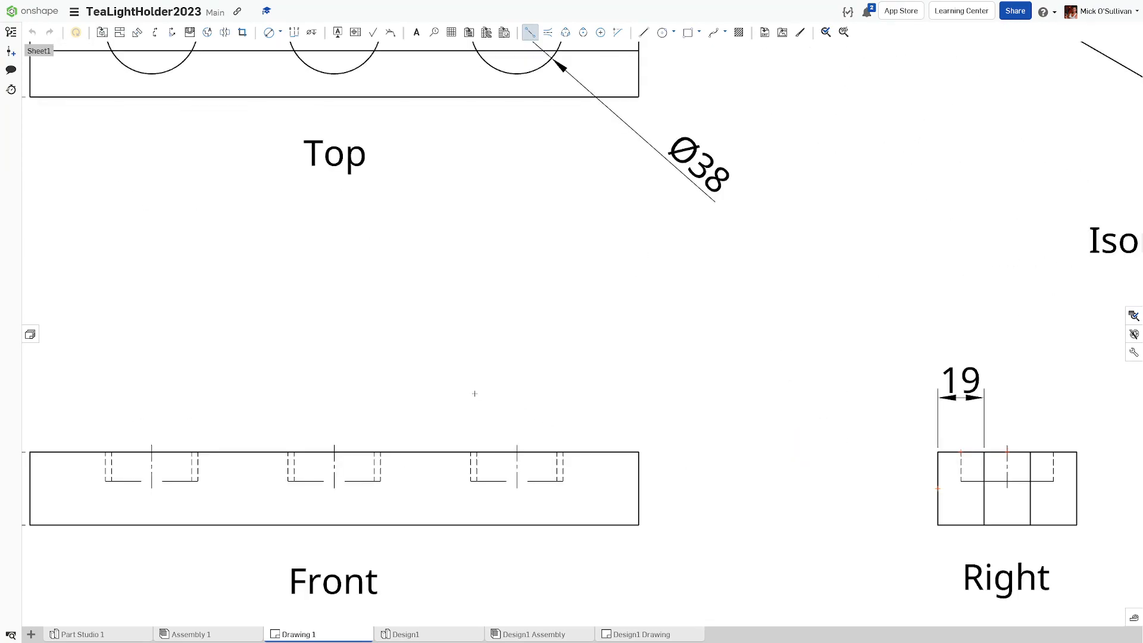
{"action": "mouse_move", "coordinate": [454, 418]}
{"action": "middle_mouse_down"}
{"action": "mouse_move", "coordinate": [438, 487]}
{"action": "mouse_move", "coordinate": [474, 543]}
{"action": "middle_mouse_up"}
Step: Draw a horizontal centreline running through all three circles in the Top view
{"action": "scroll", "coordinate": [431, 482], "scroll_direction": "up", "scroll_amount": 2}
{"action": "scroll", "coordinate": [425, 477], "scroll_direction": "down", "scroll_amount": 1}
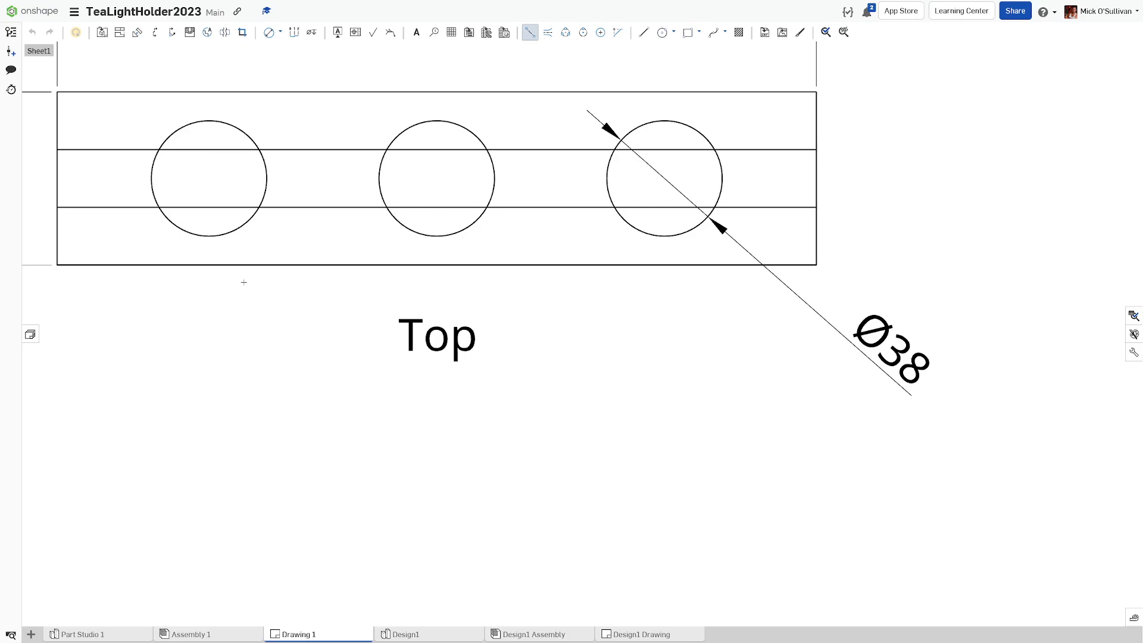
{"action": "left_click", "coordinate": [151, 178]}
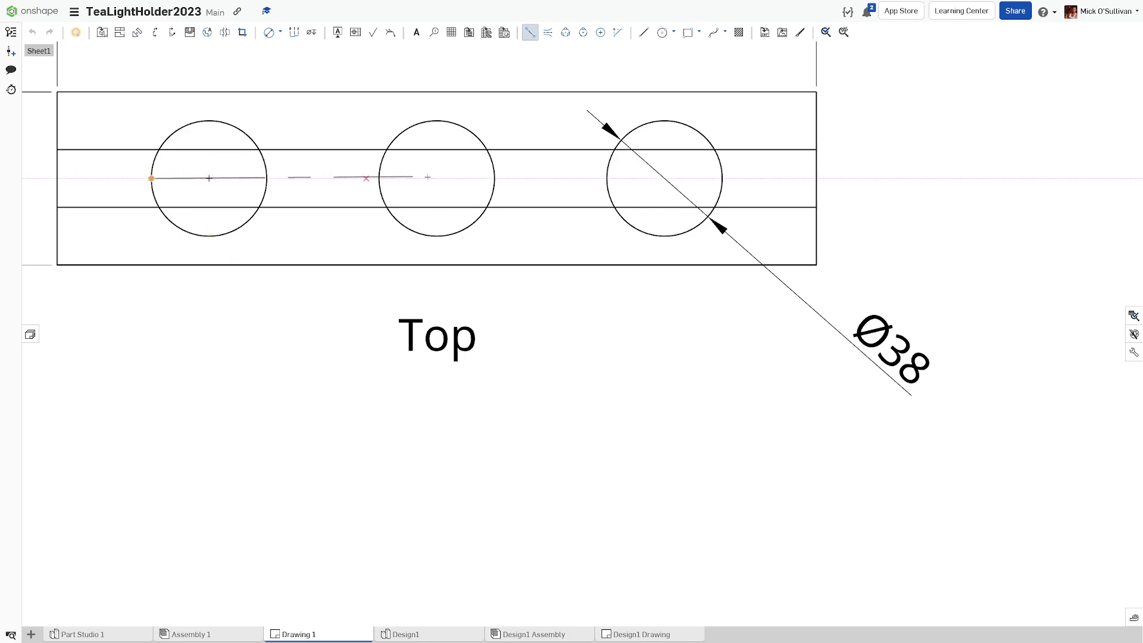
{"action": "left_click", "coordinate": [722, 178]}
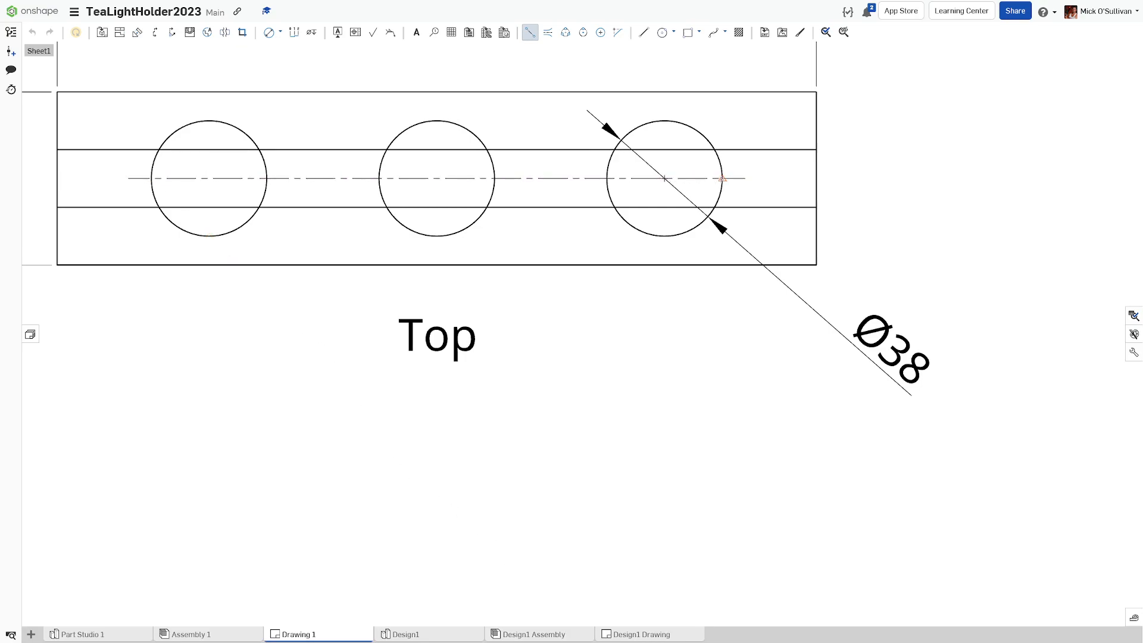
Step: Add vertical centrelines through each of the three Top view circles and fit the sheet in view
{"action": "left_click", "coordinate": [209, 121]}
{"action": "left_click", "coordinate": [209, 237]}
{"action": "left_click", "coordinate": [437, 121]}
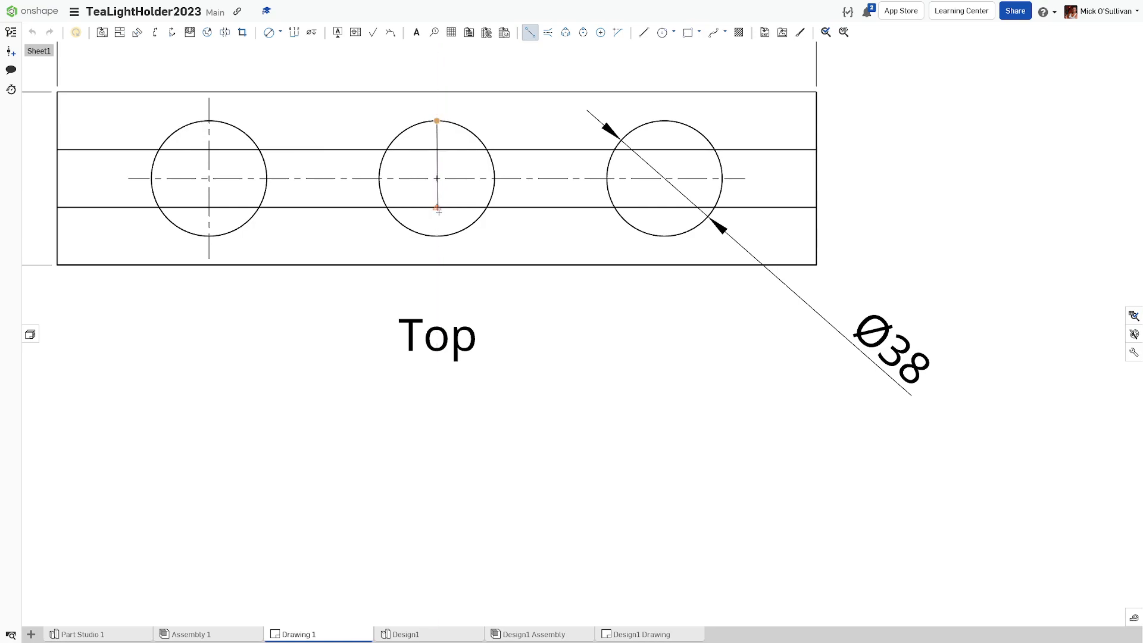
{"action": "left_click", "coordinate": [437, 236]}
{"action": "left_click", "coordinate": [664, 121]}
{"action": "left_click", "coordinate": [665, 237]}
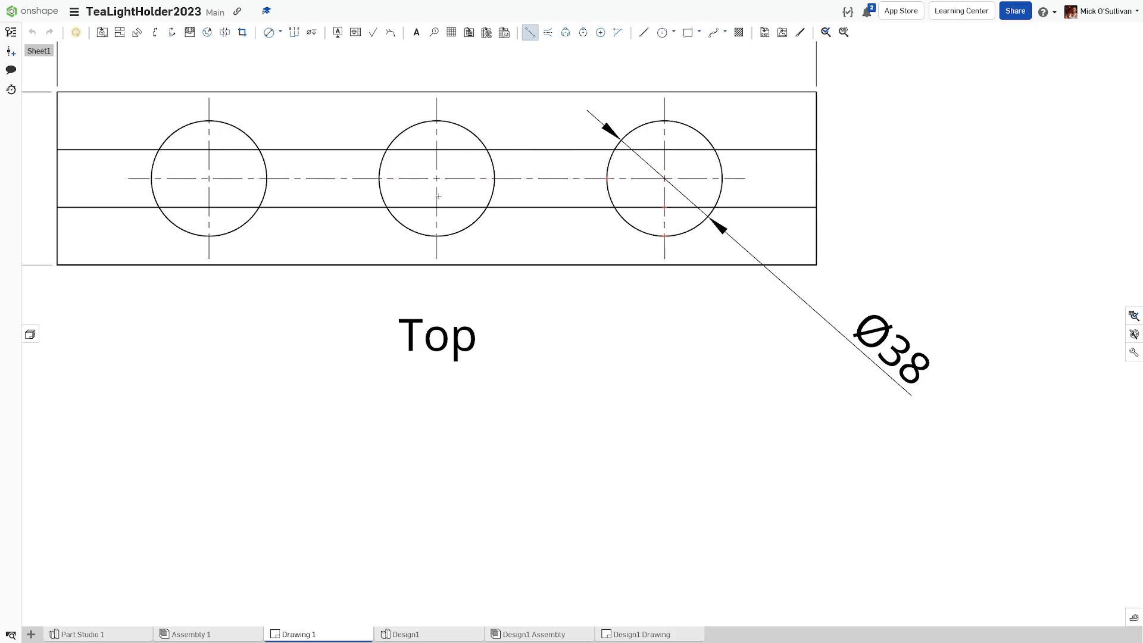
{"action": "key", "text": "f"}
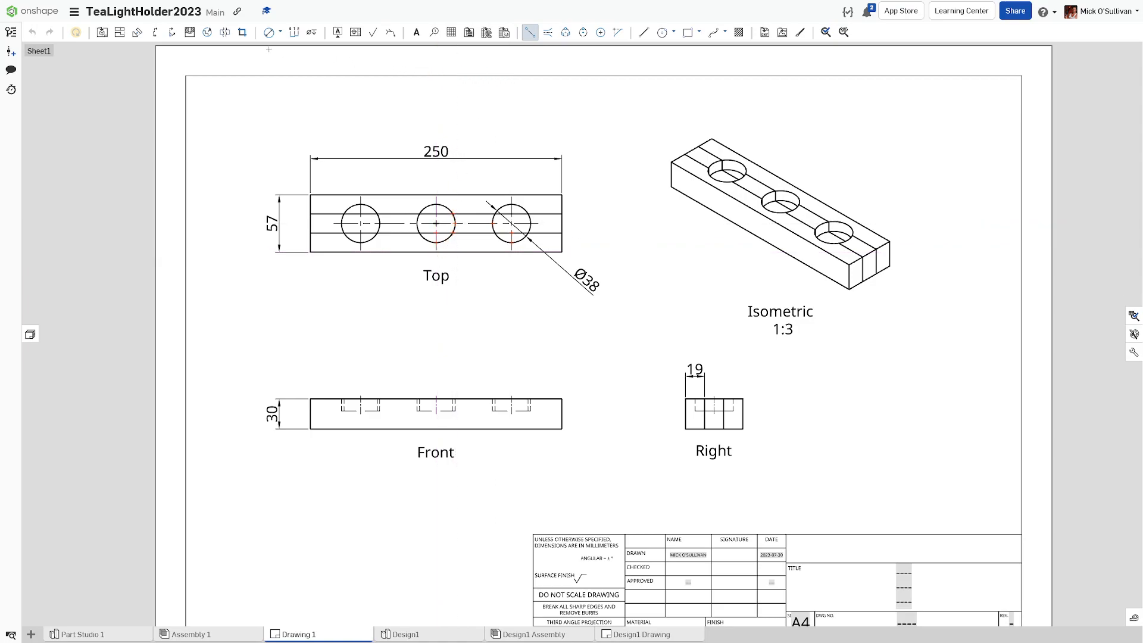
Step: Add two 50 linear dimensions on the Front view locating the outer holes from each end
{"action": "left_click", "coordinate": [280, 32]}
{"action": "left_click", "coordinate": [324, 148]}
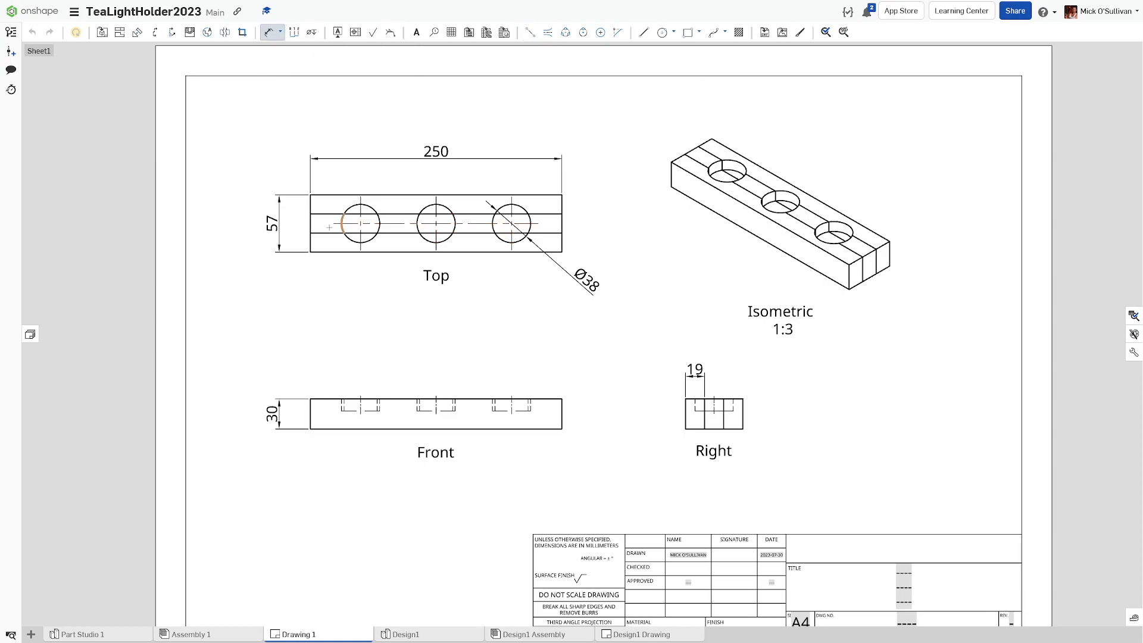
{"action": "left_click", "coordinate": [311, 224]}
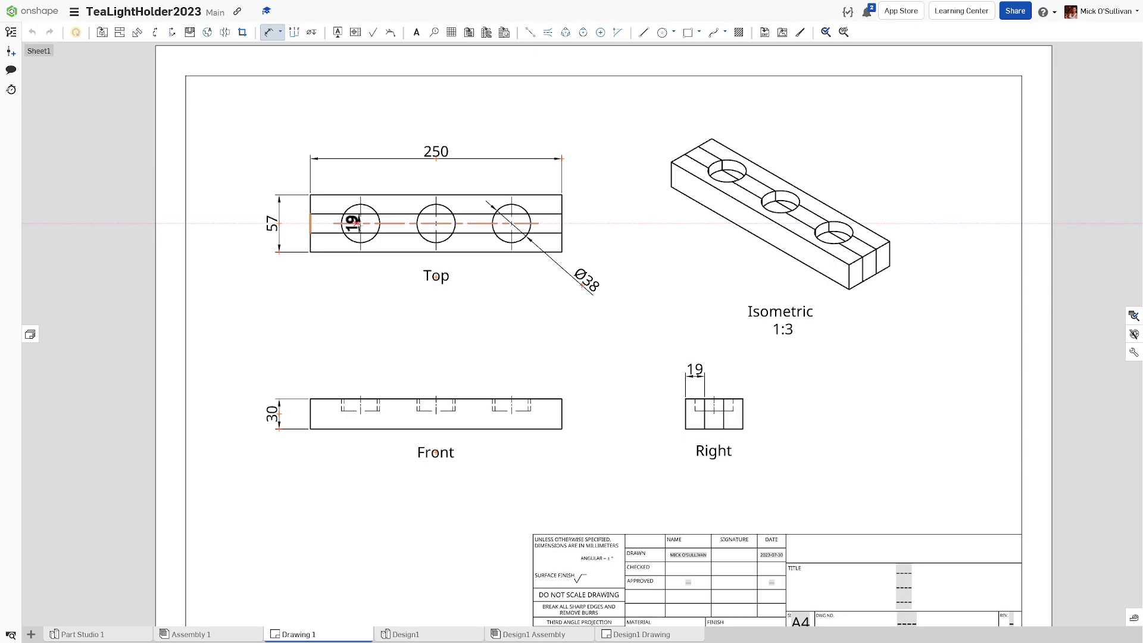
{"action": "left_click", "coordinate": [360, 223]}
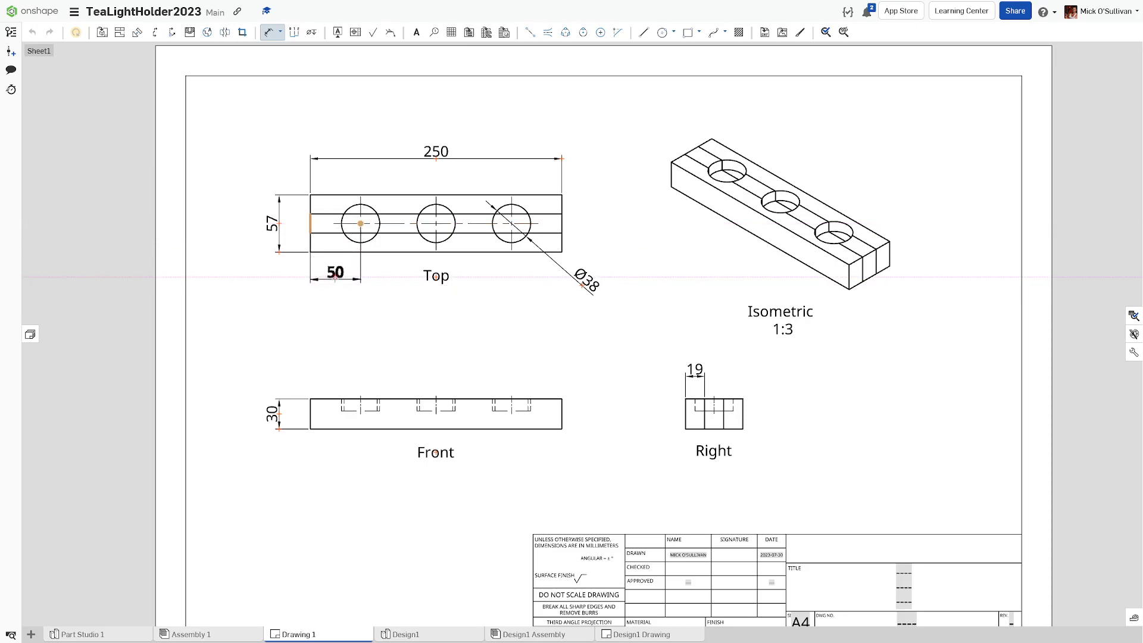
{"action": "key", "text": "Escape"}
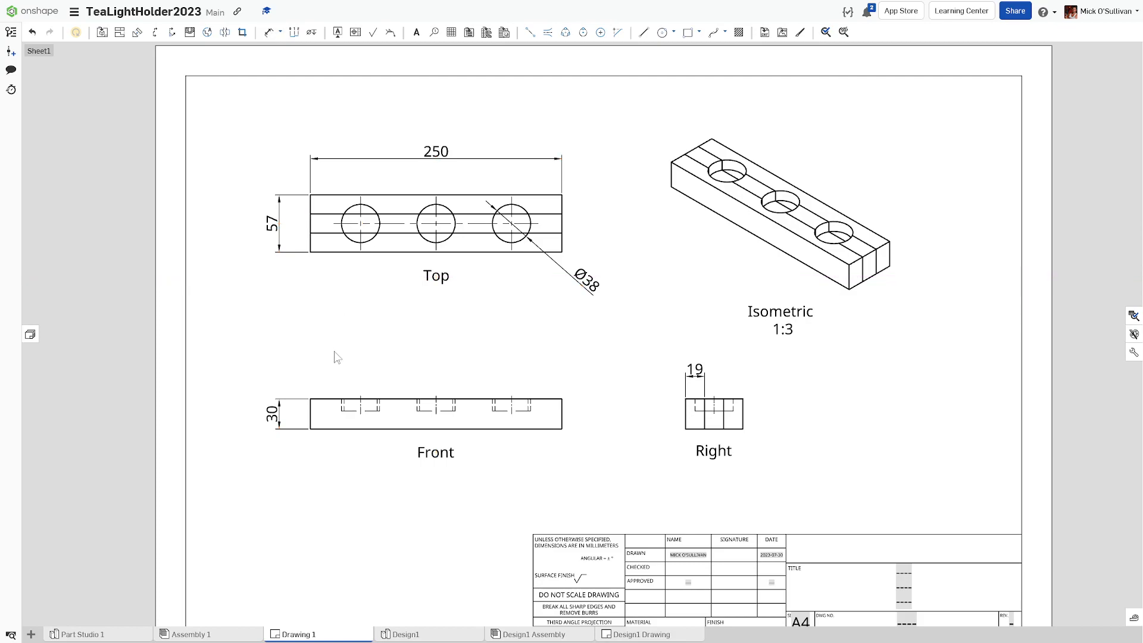
{"action": "key", "text": "d"}
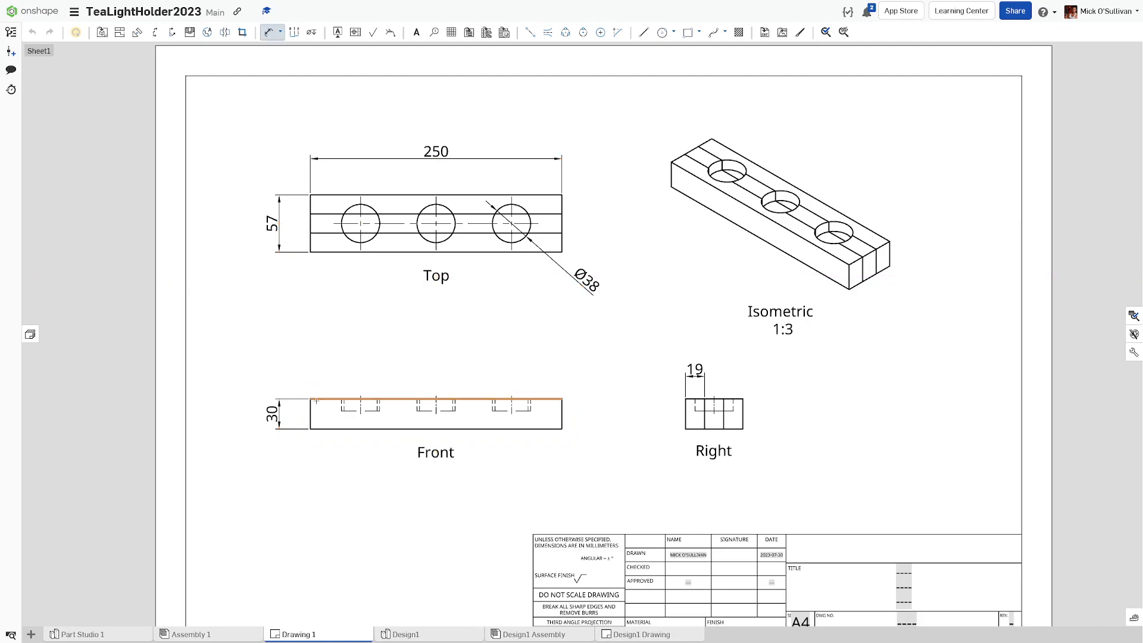
{"action": "left_click", "coordinate": [361, 402]}
{"action": "left_click", "coordinate": [338, 375]}
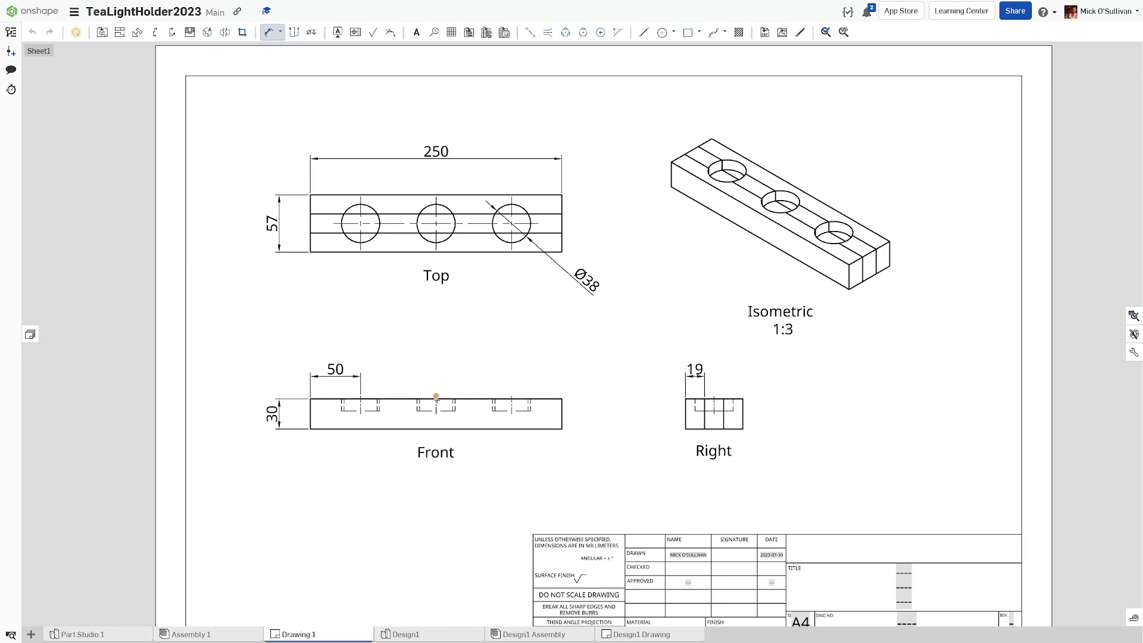
{"action": "left_click", "coordinate": [436, 397]}
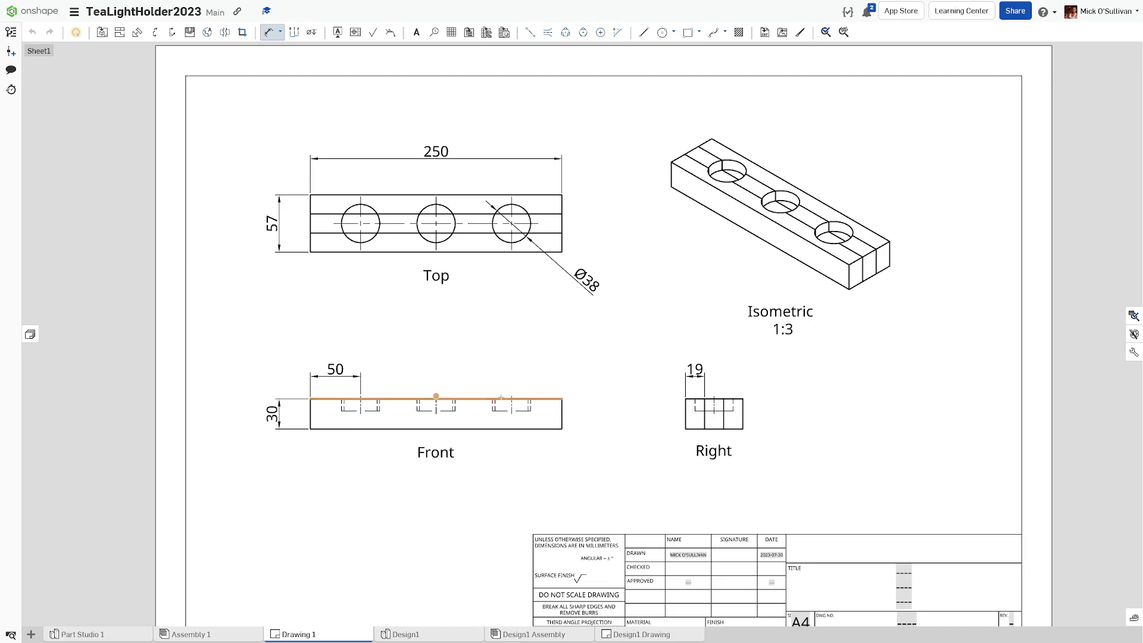
{"action": "left_click", "coordinate": [511, 396]}
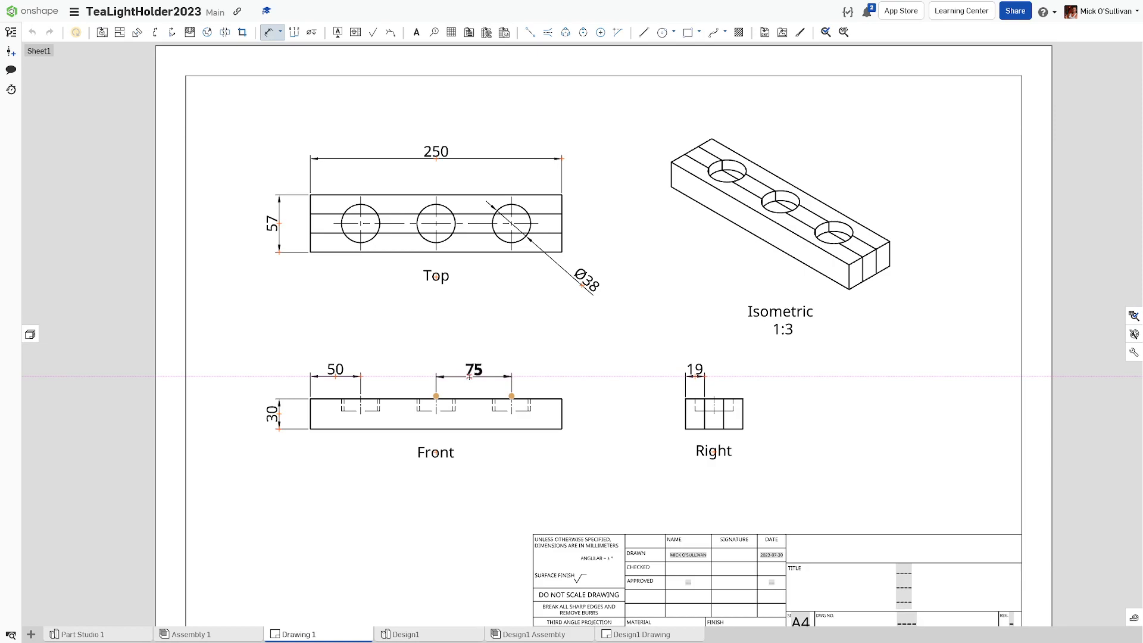
{"action": "key", "text": "Escape"}
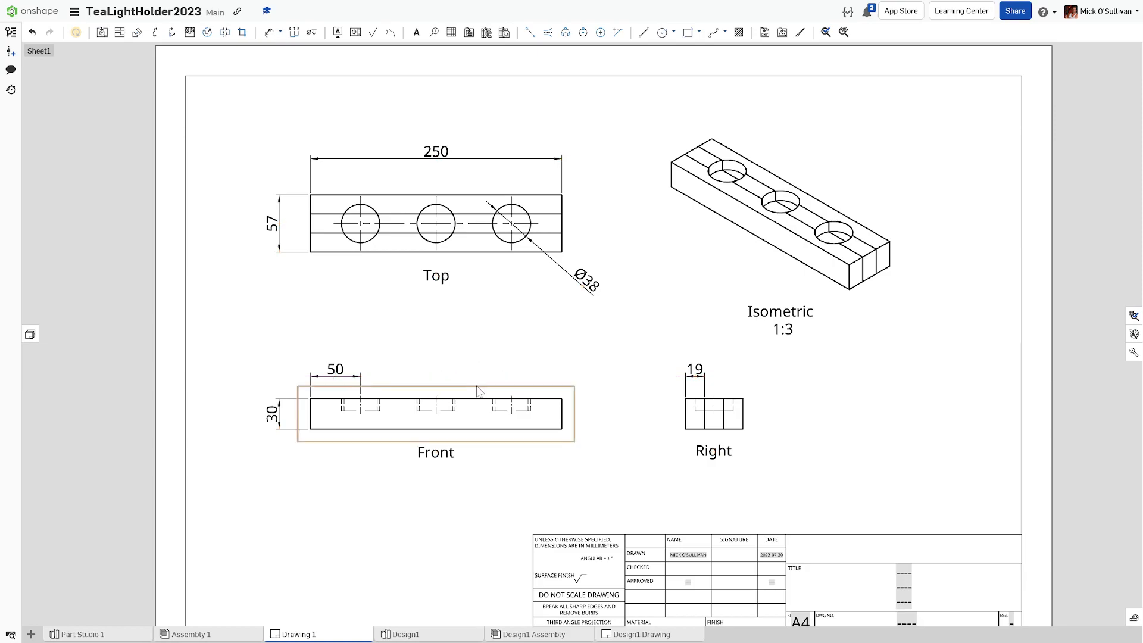
{"action": "key", "text": "d"}
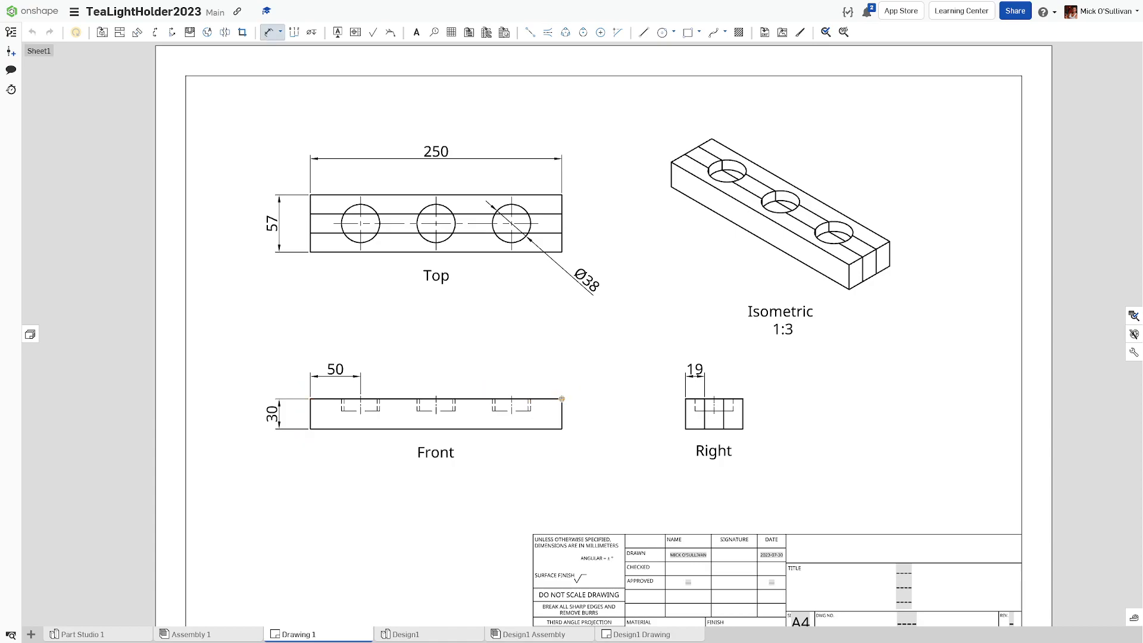
{"action": "left_click", "coordinate": [512, 396]}
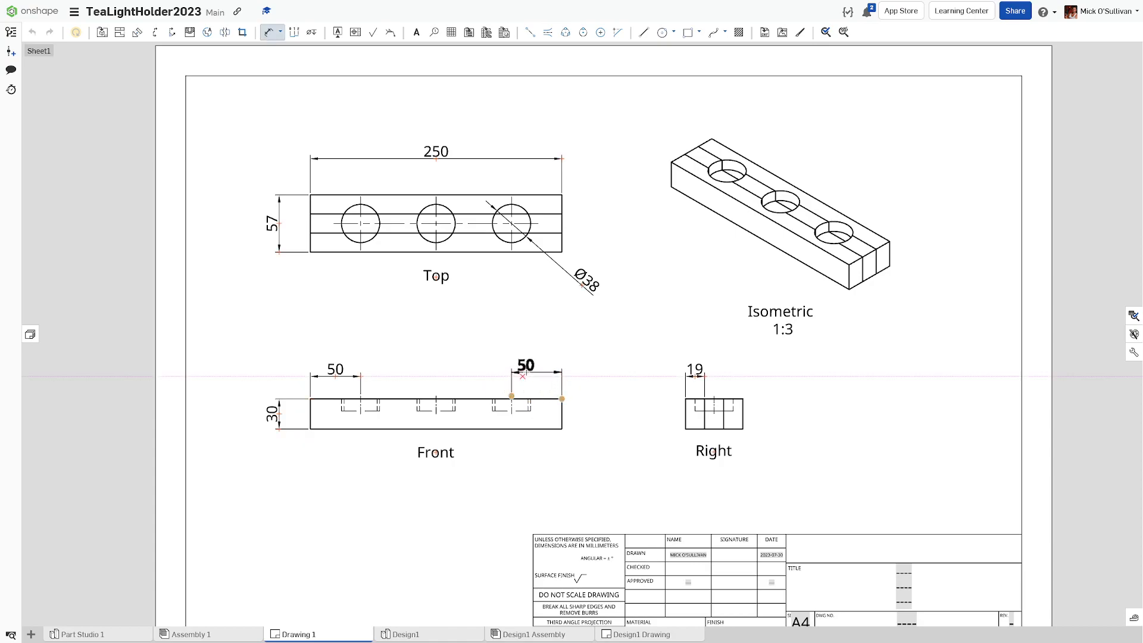
{"action": "left_click", "coordinate": [540, 378]}
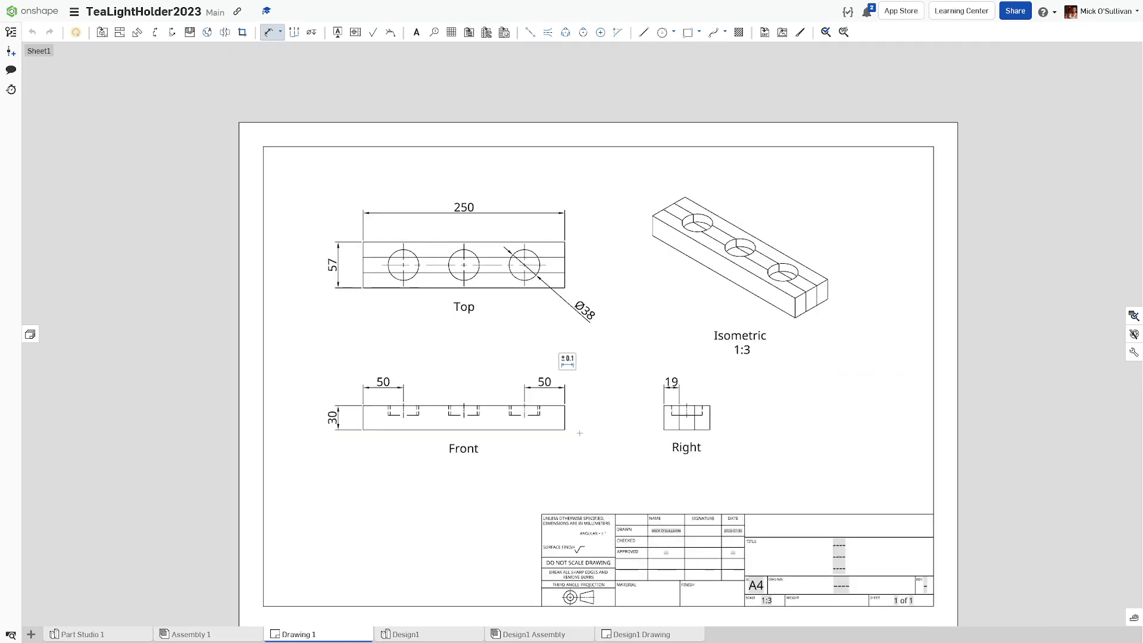
Step: Add a vertical 12 dimension to the left of the Right view
{"action": "scroll", "coordinate": [536, 424], "scroll_direction": "down", "scroll_amount": 3}
{"action": "middle_click_drag", "start_coordinate": [507, 418], "coordinate": [501, 415]}
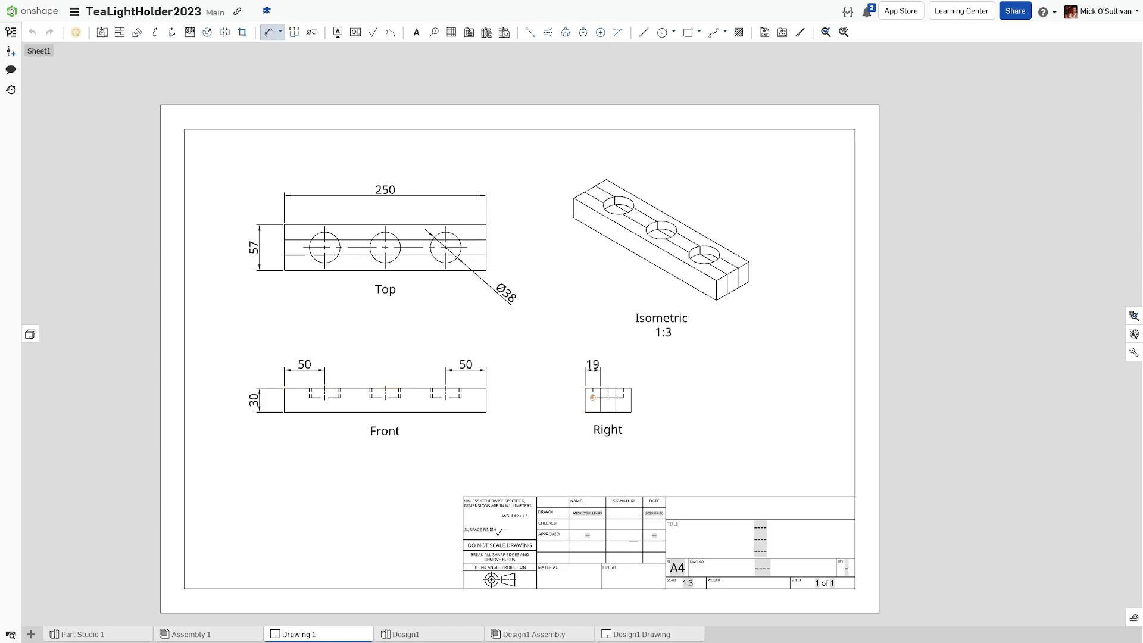
{"action": "left_click", "coordinate": [593, 389]}
{"action": "left_click", "coordinate": [558, 392]}
Step: Replace the title block's title placeholder with 'TEALIGHT HOLDER 2023'
{"action": "left_click", "coordinate": [274, 40]}
{"action": "scroll", "coordinate": [543, 472], "scroll_direction": "up", "scroll_amount": 3}
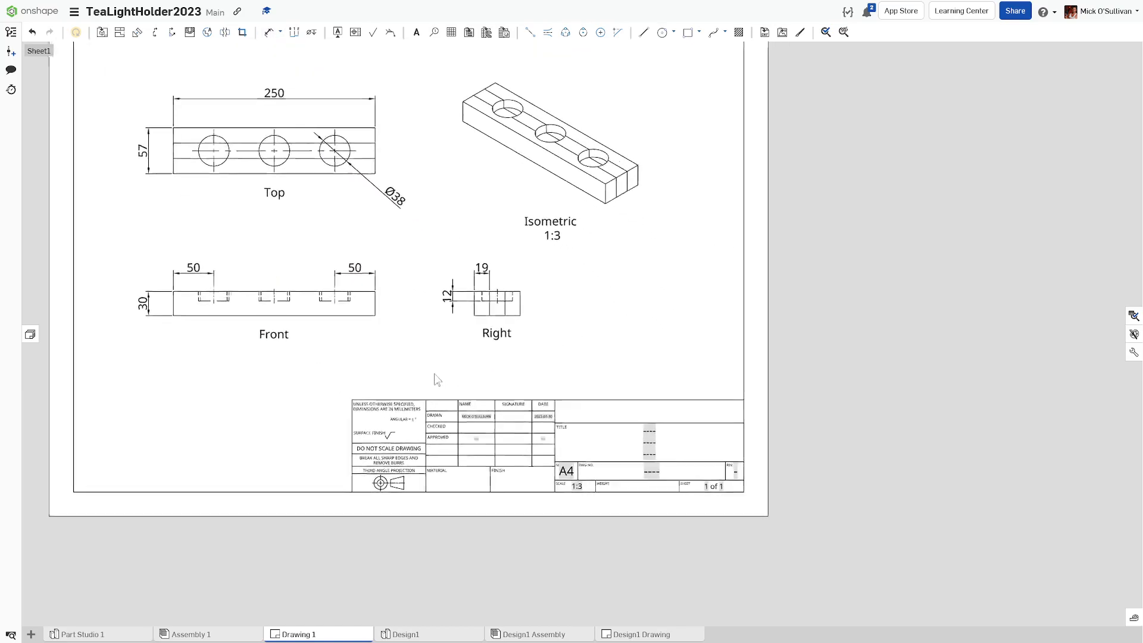
{"action": "scroll", "coordinate": [450, 410], "scroll_direction": "up", "scroll_amount": 2}
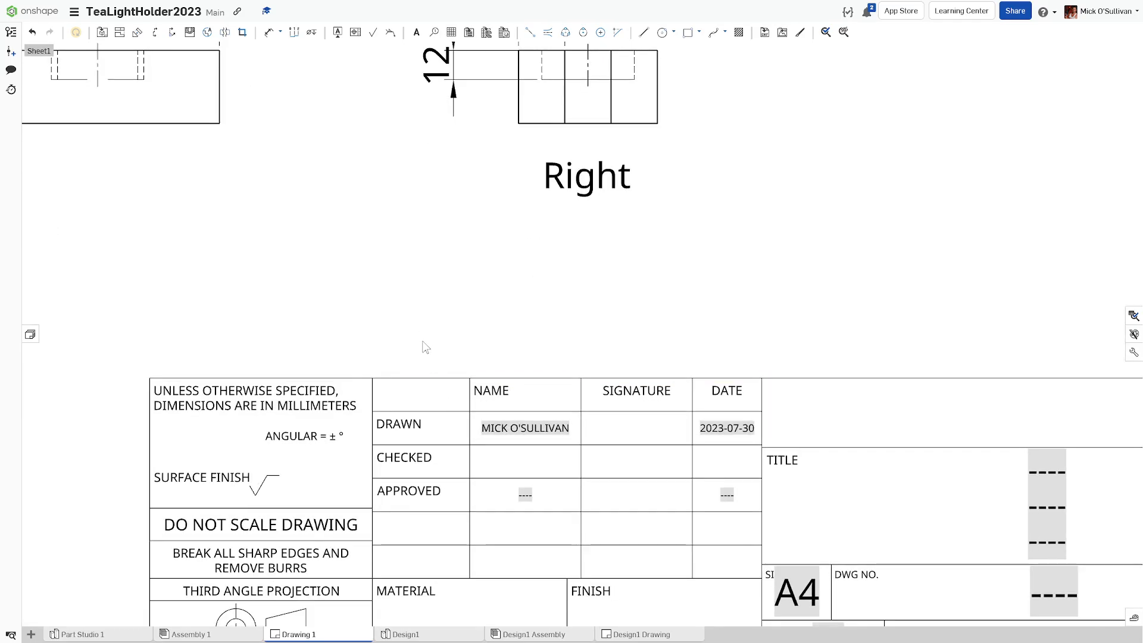
{"action": "scroll", "coordinate": [411, 315], "scroll_direction": "up", "scroll_amount": 3}
{"action": "scroll", "coordinate": [405, 298], "scroll_direction": "down", "scroll_amount": 2}
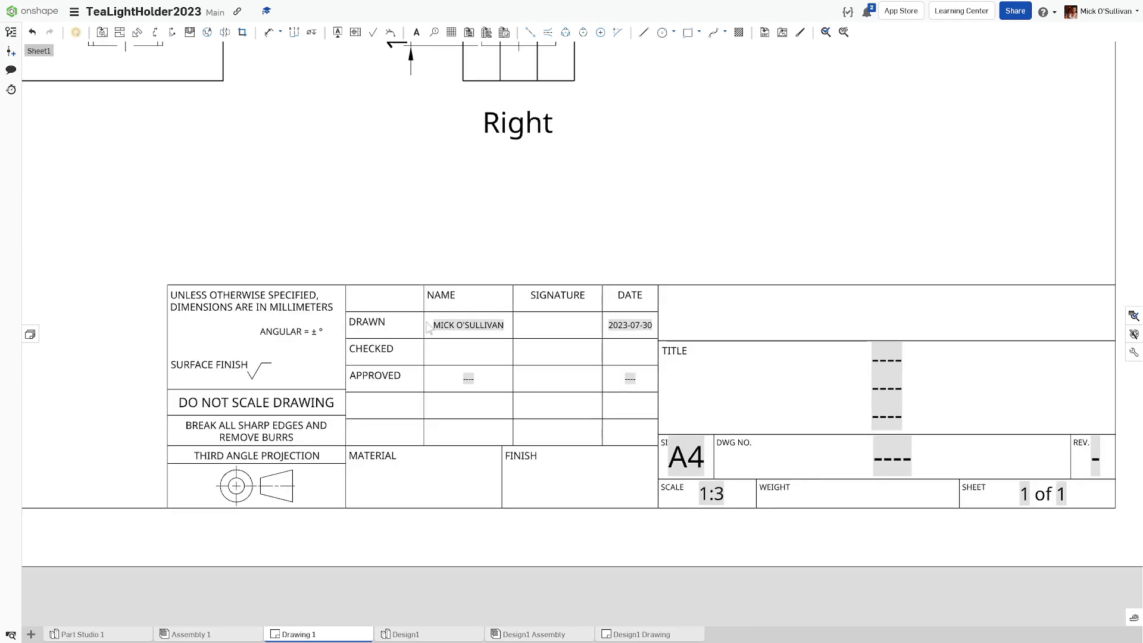
{"action": "mouse_move", "coordinate": [451, 346]}
{"action": "middle_mouse_down"}
{"action": "mouse_move", "coordinate": [398, 332]}
{"action": "mouse_move", "coordinate": [398, 353]}
{"action": "middle_mouse_up"}
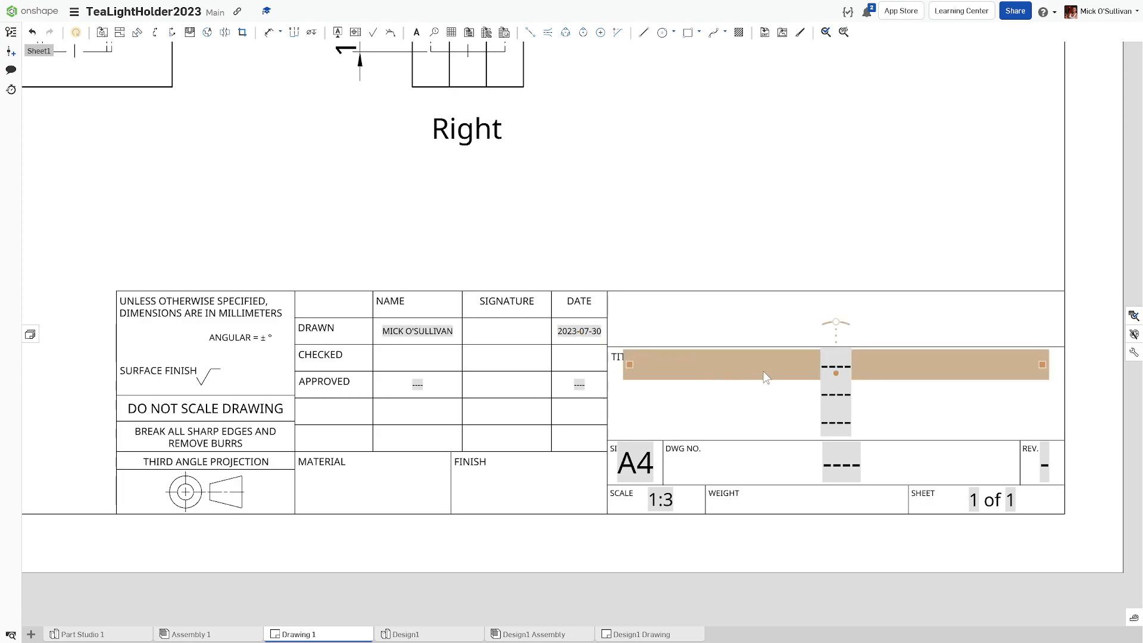
{"action": "double_click", "coordinate": [826, 370]}
{"action": "key", "text": "Delete"}
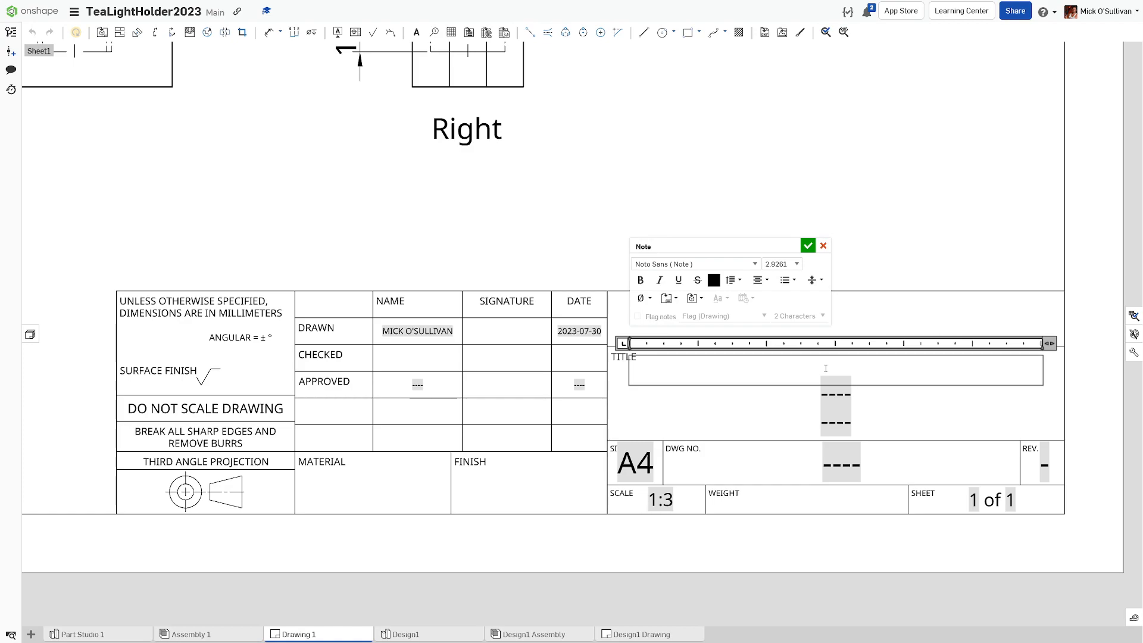
{"action": "type", "text": "TEALIGHT"}
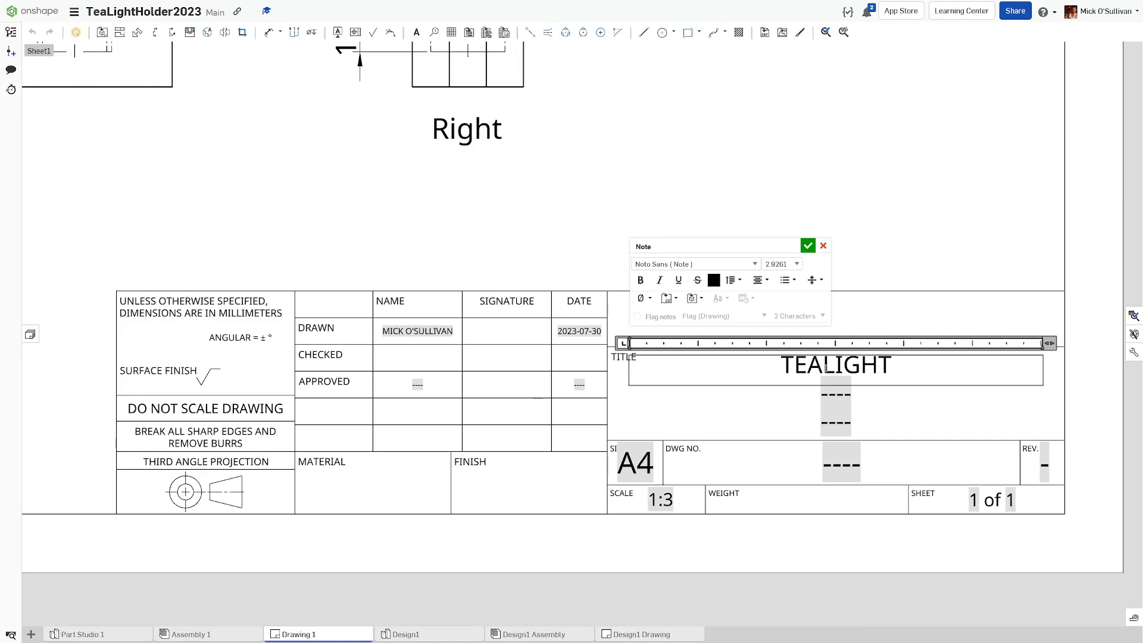
{"action": "type", "text": " HOLDER"}
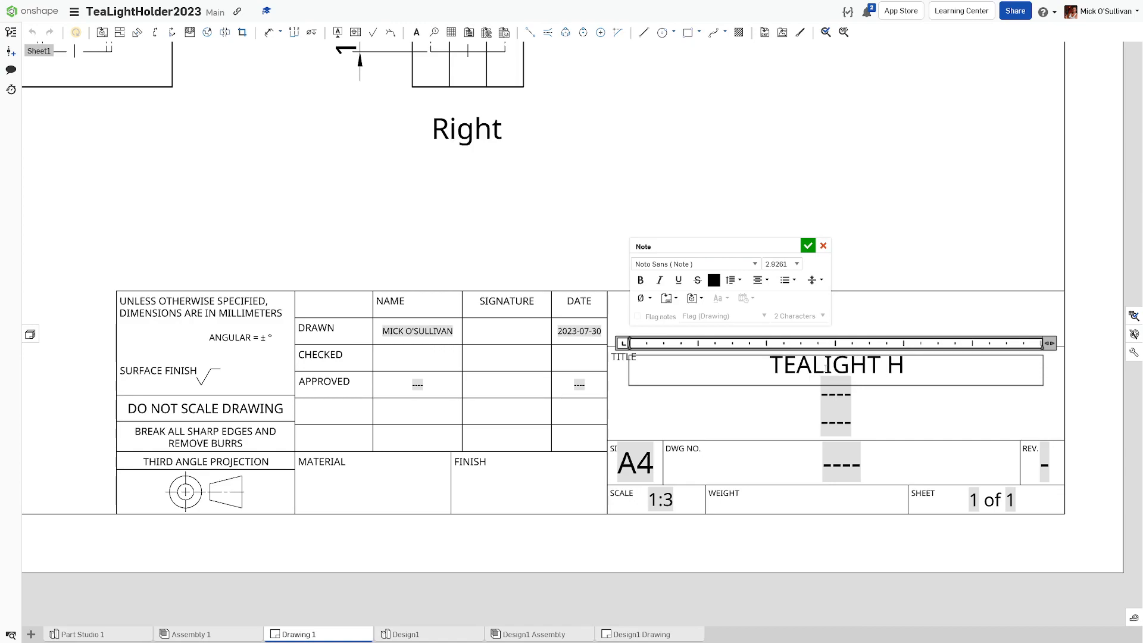
{"action": "key", "text": "BackSpace"}
{"action": "key", "text": "BackSpace"}
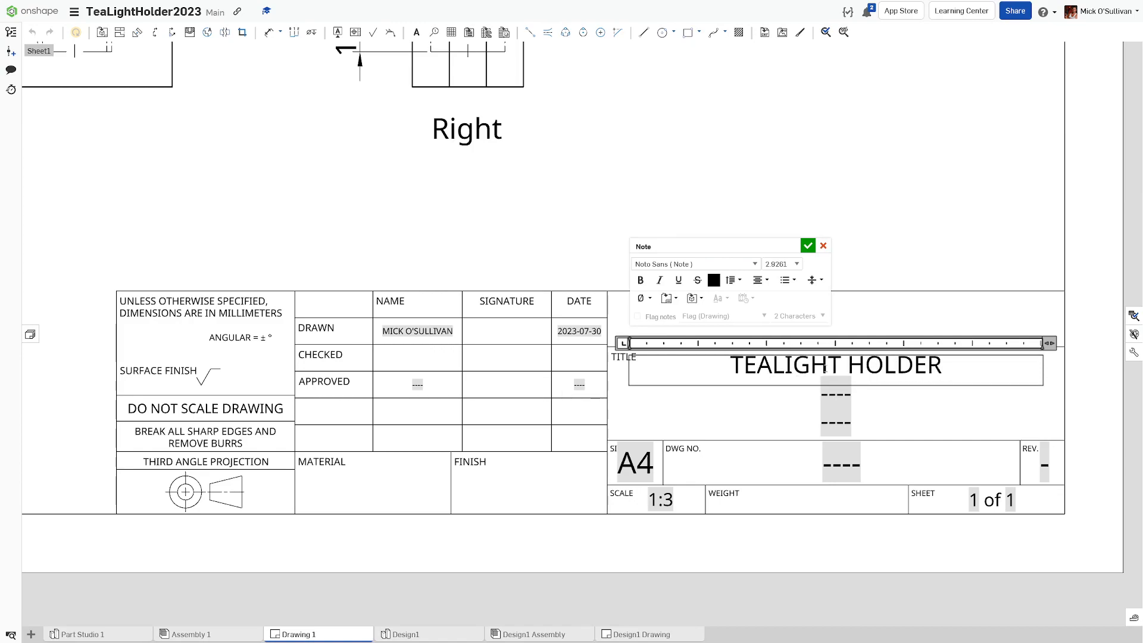
{"action": "type", "text": "R 2023"}
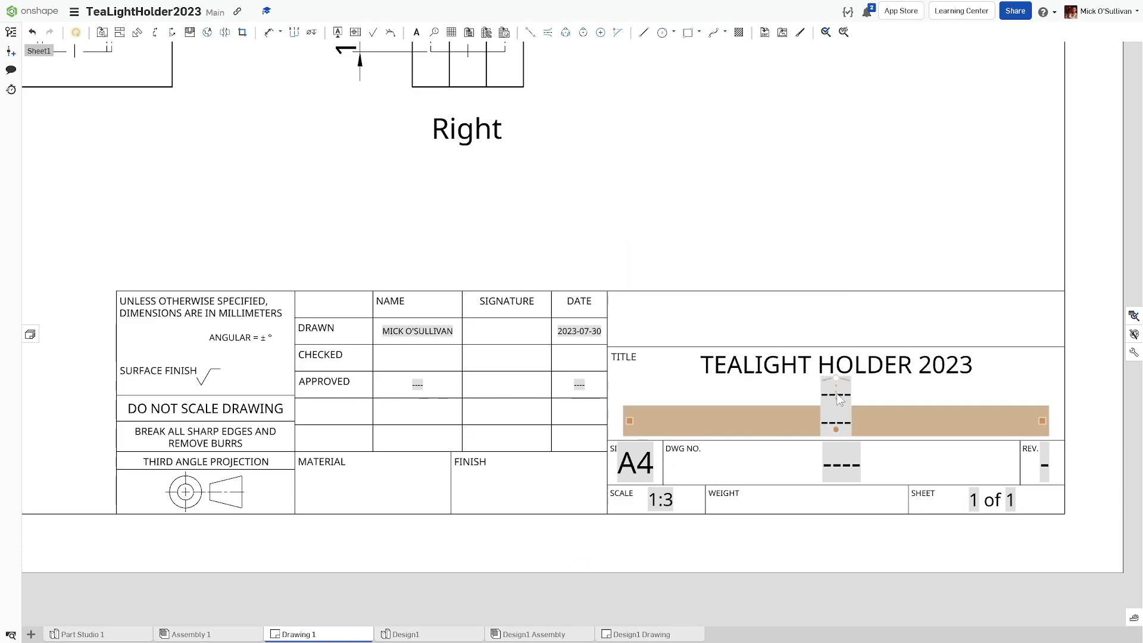
Step: Enter 'YEAR 7 SEMESTER 2' as the second line of the title
{"action": "double_click", "coordinate": [837, 393]}
{"action": "key", "text": "Escape"}
{"action": "double_click", "coordinate": [836, 393]}
{"action": "key", "text": "Escape"}
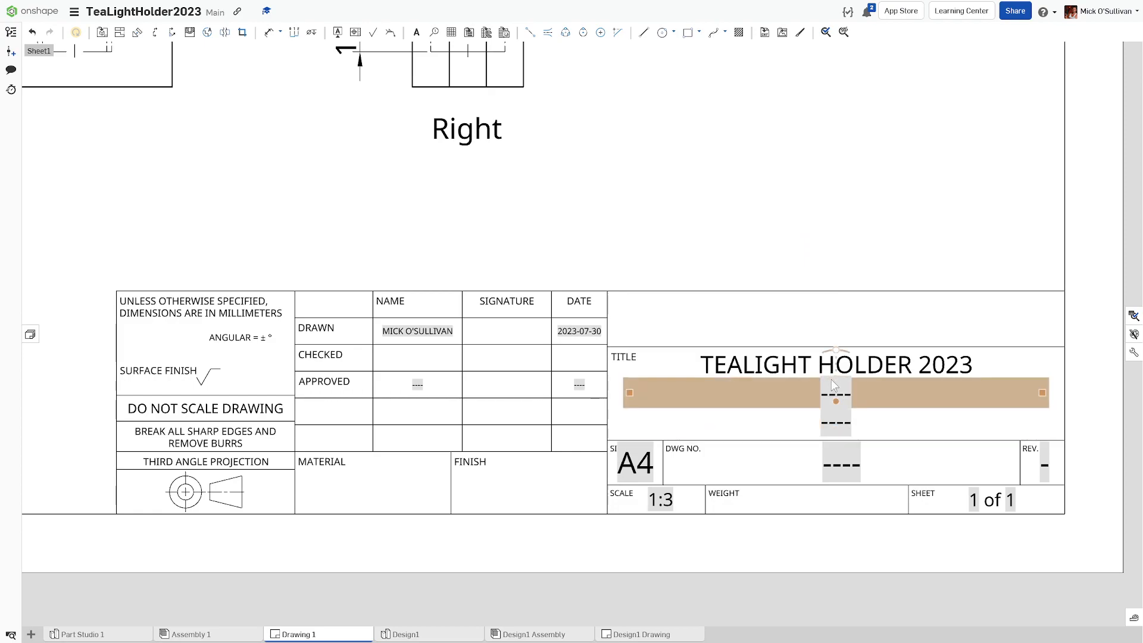
{"action": "double_click", "coordinate": [835, 390]}
{"action": "key", "text": "Delete"}
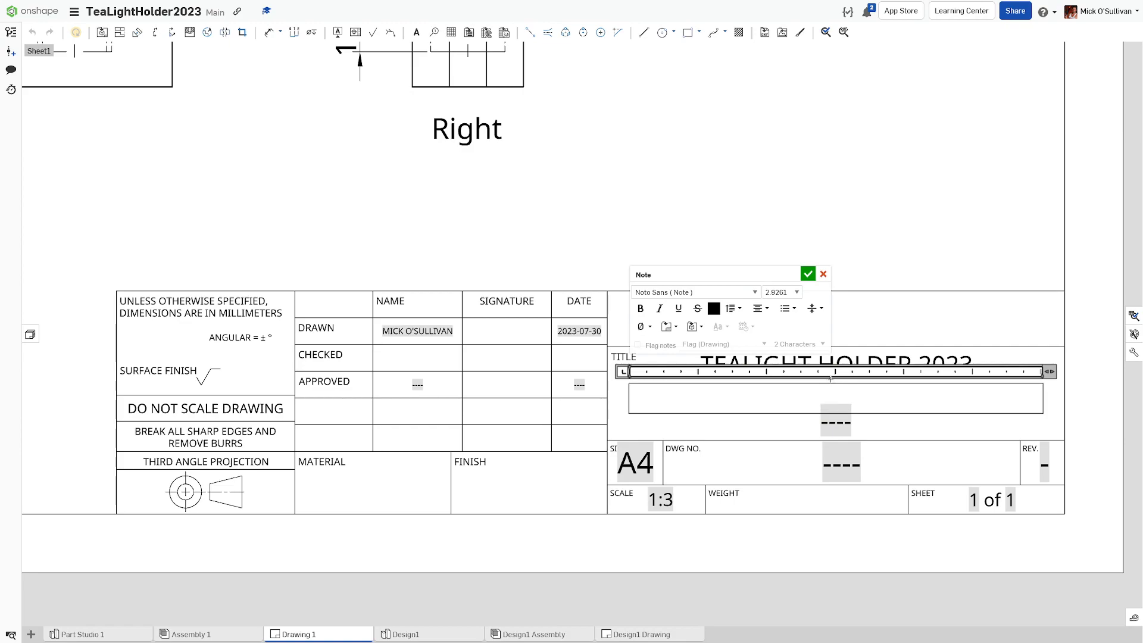
{"action": "type", "text": "YEAR 7 SEMES"}
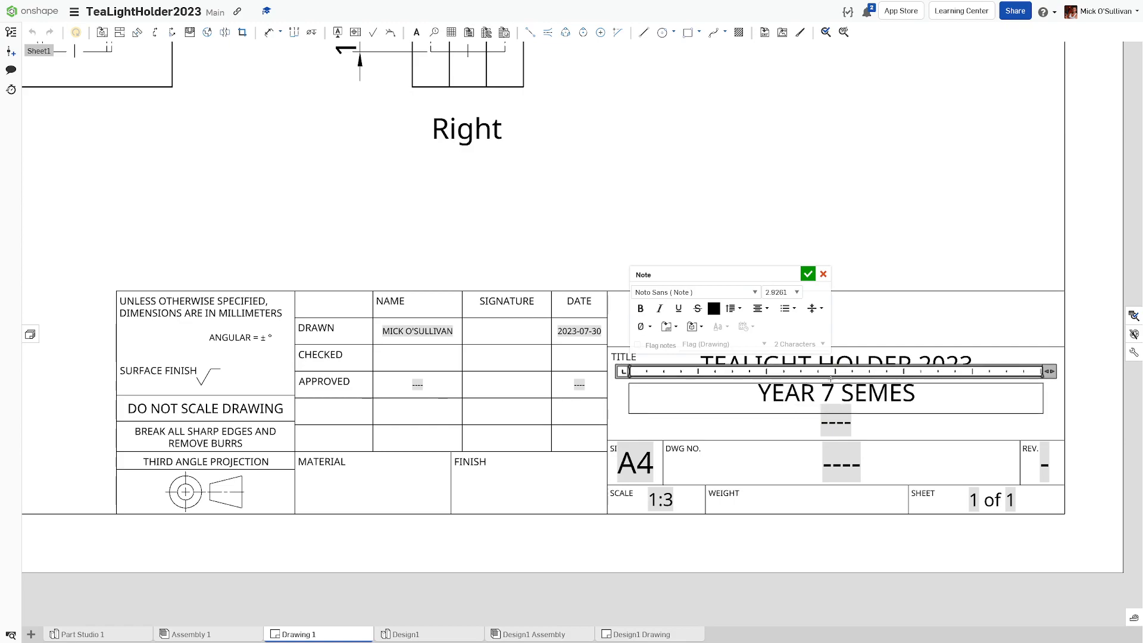
{"action": "type", "text": "TER 2"}
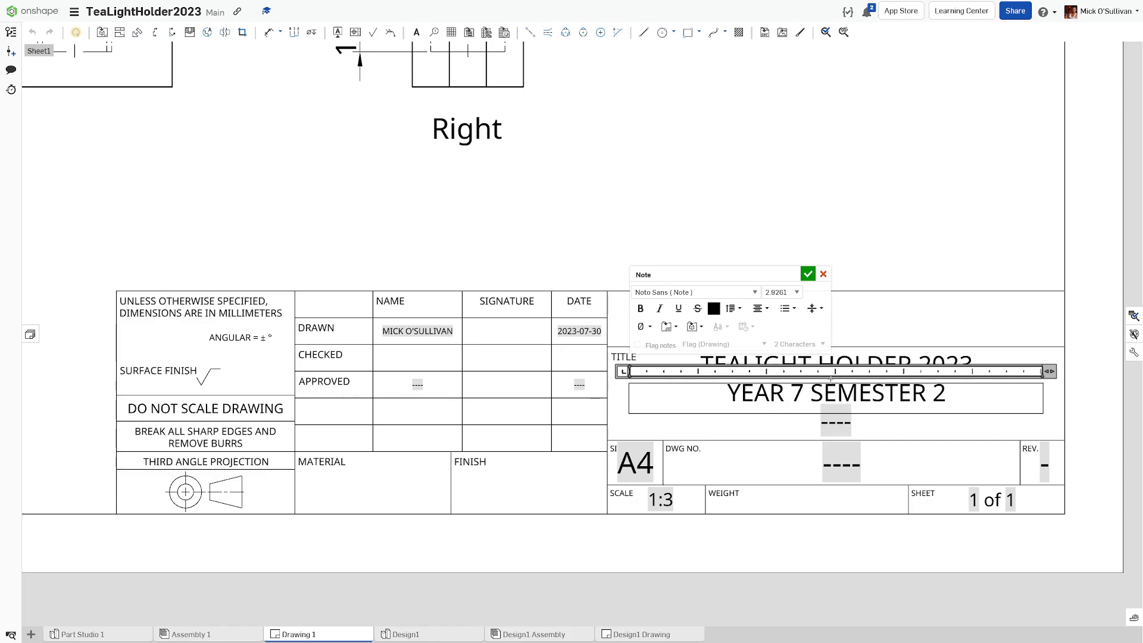
{"action": "key", "text": "Return"}
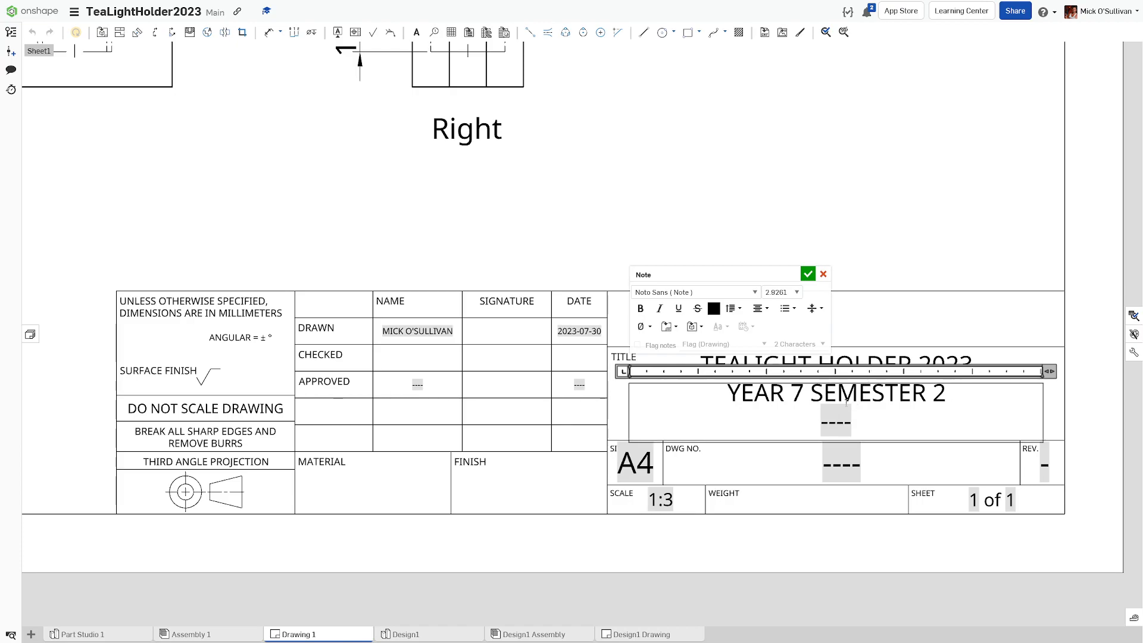
{"action": "left_click", "coordinate": [823, 274]}
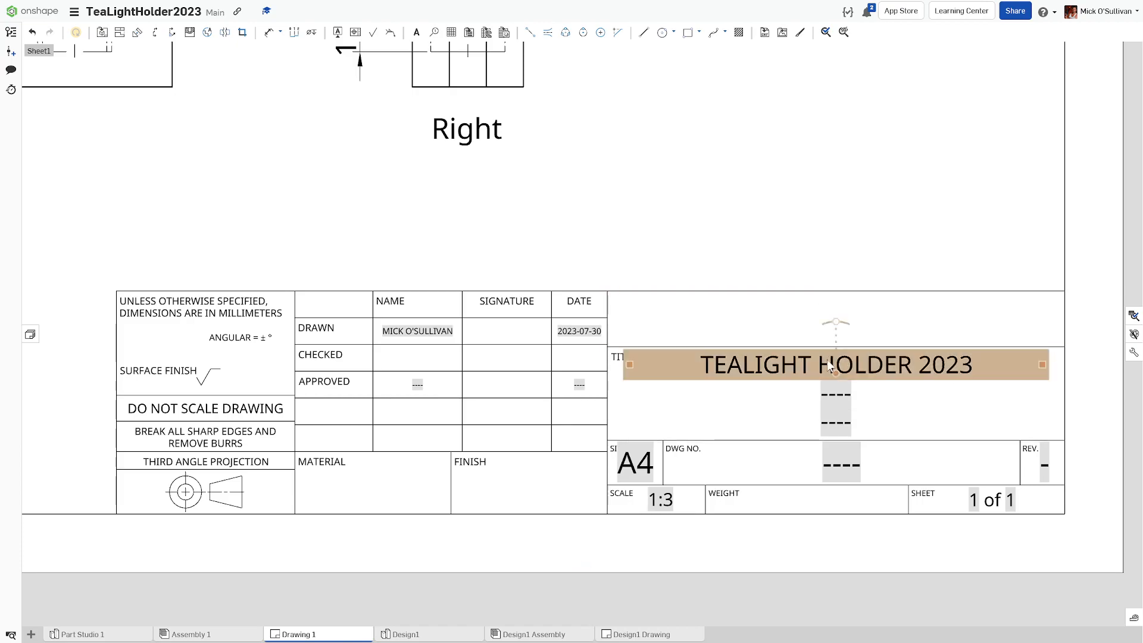
{"action": "double_click", "coordinate": [833, 388]}
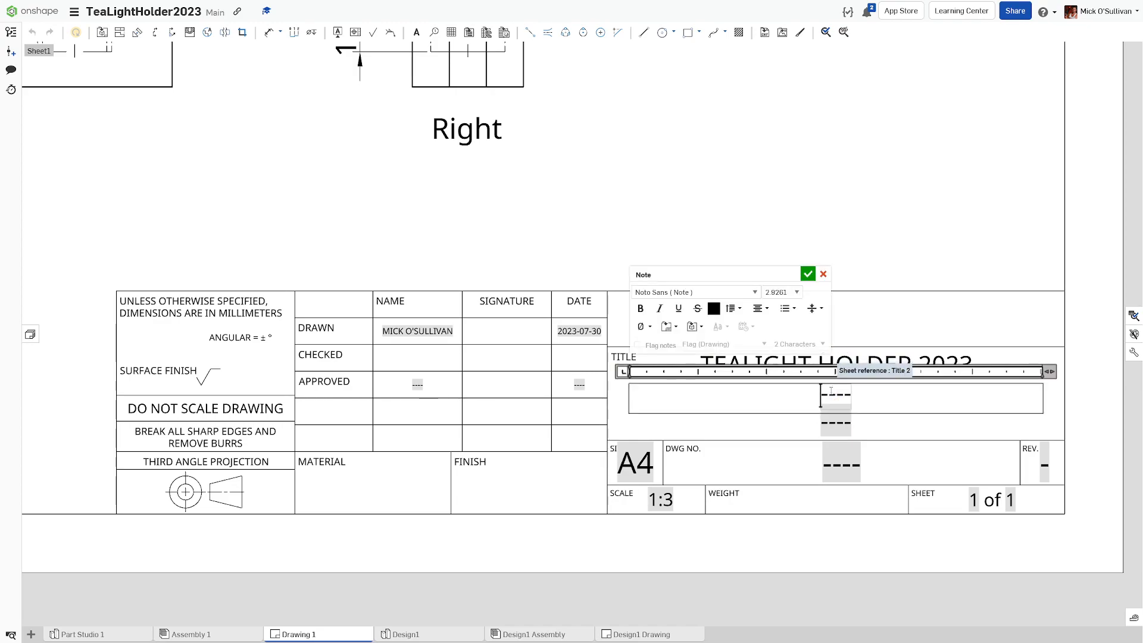
{"action": "type", "text": "year"}
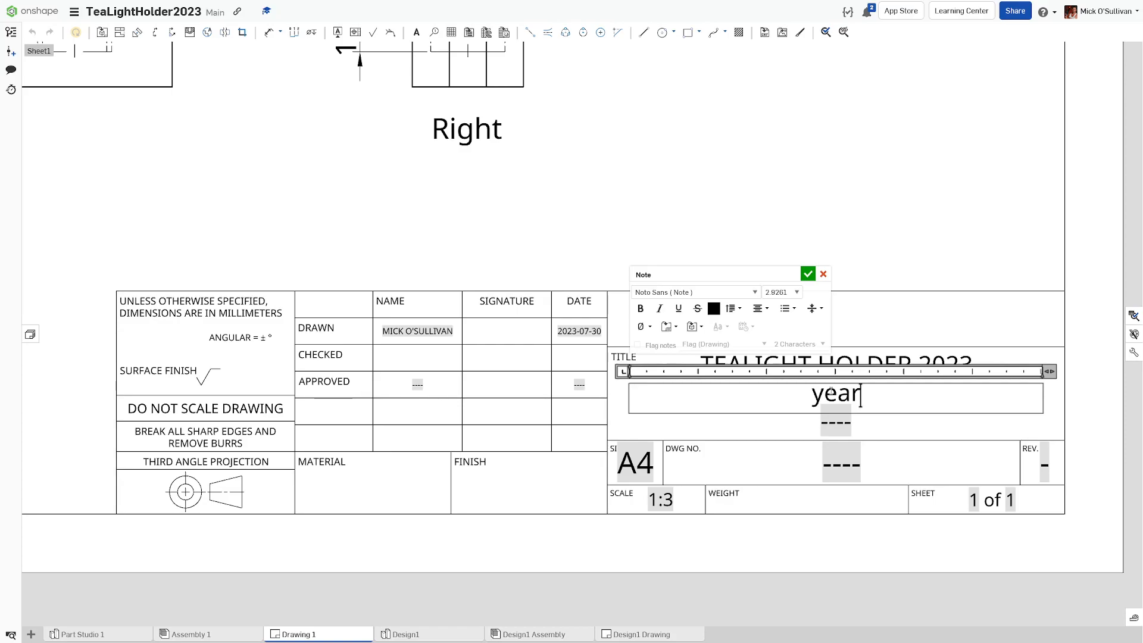
{"action": "key", "text": "BackSpace"}
{"action": "key", "text": "BackSpace"}
{"action": "key", "text": "BackSpace"}
{"action": "key", "text": "BackSpace"}
{"action": "type", "text": "YEAR "}
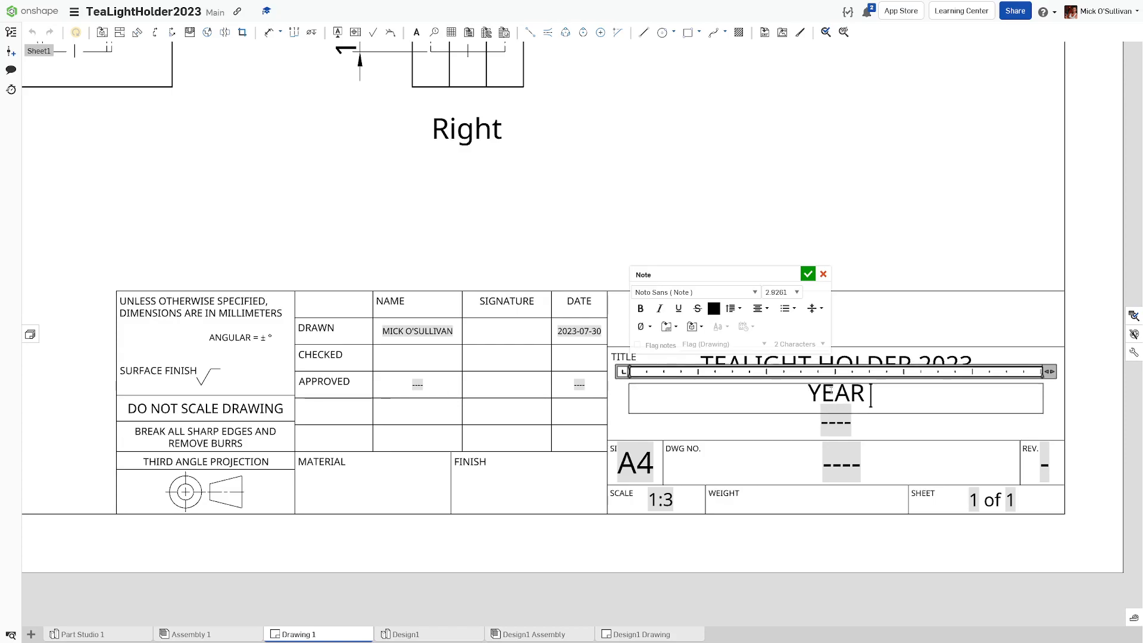
{"action": "type", "text": "7 SEMESTER 2"}
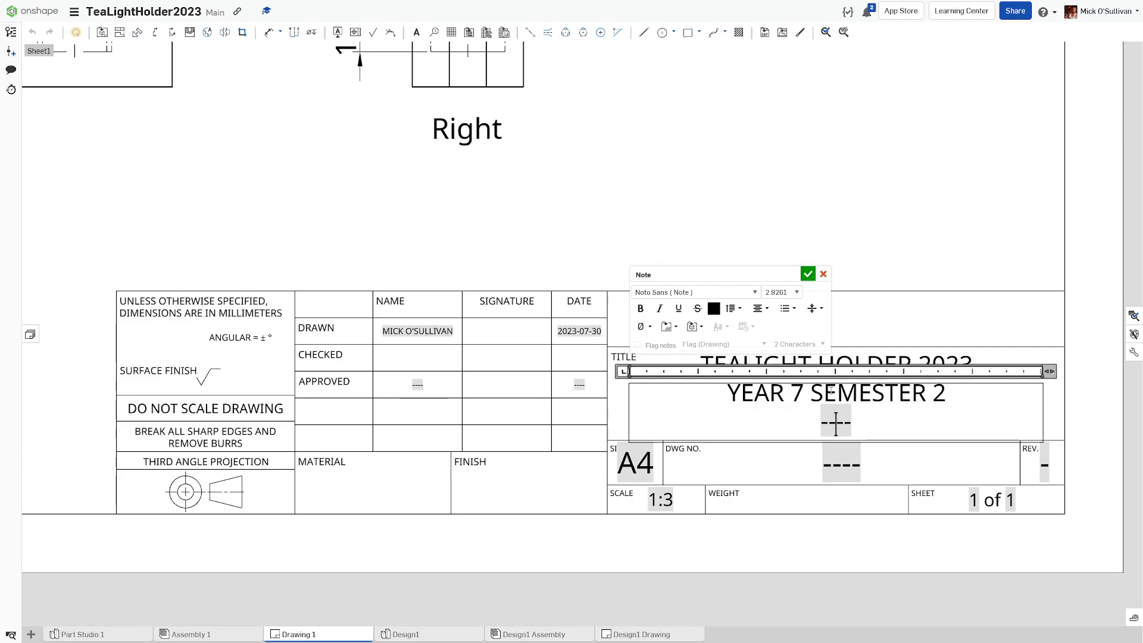
Step: Enter 'LYNEHAM HIGH SCHOOL' as the title's third line
{"action": "left_click", "coordinate": [808, 274]}
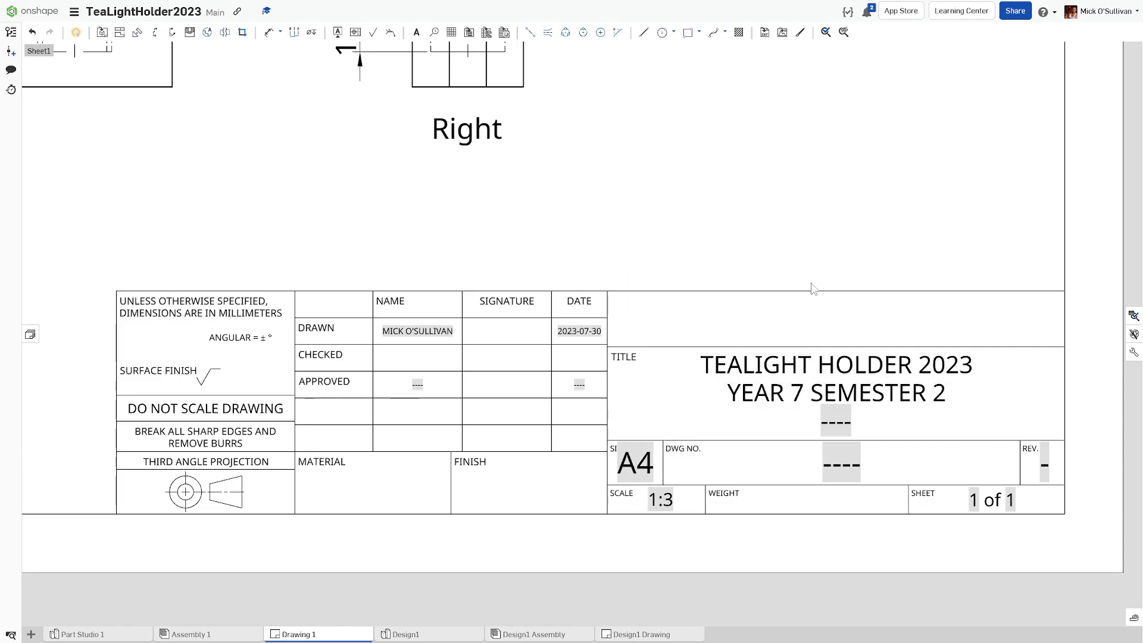
{"action": "double_click", "coordinate": [828, 418]}
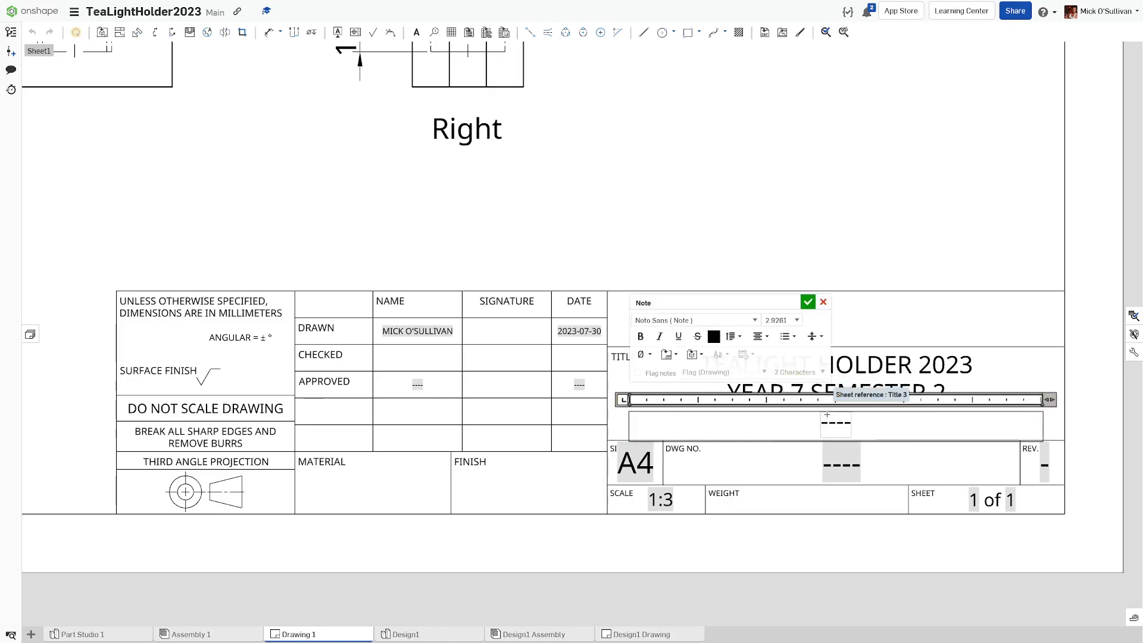
{"action": "key", "text": "Delete"}
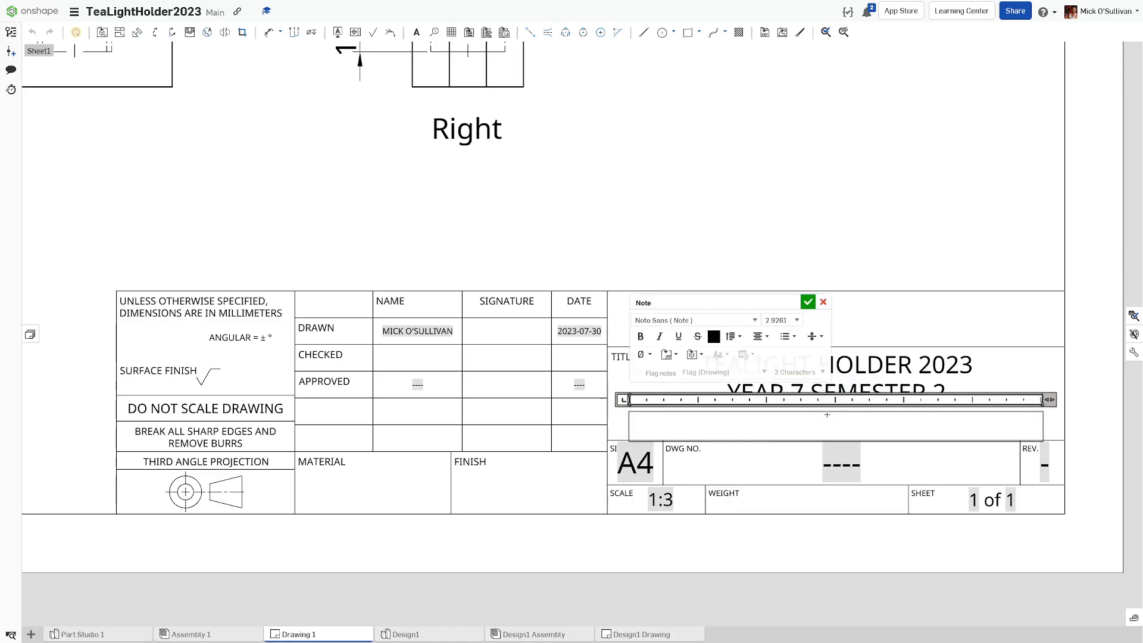
{"action": "type", "text": "LYN EHAM"}
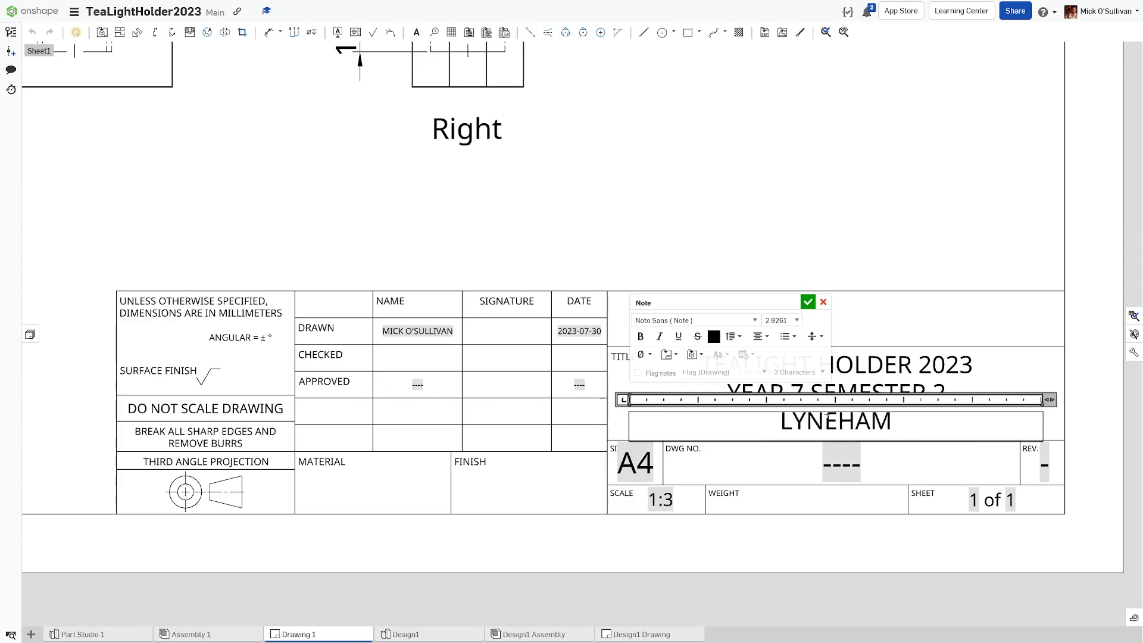
{"action": "type", "text": " HIGH SCHOOL"}
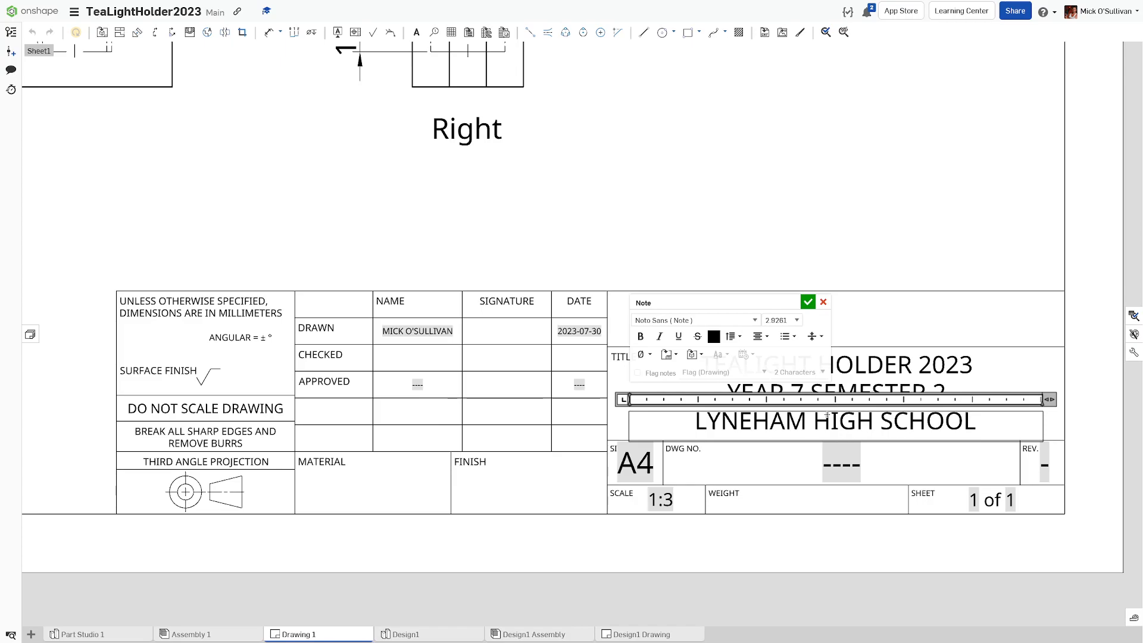
{"action": "left_click", "coordinate": [808, 302]}
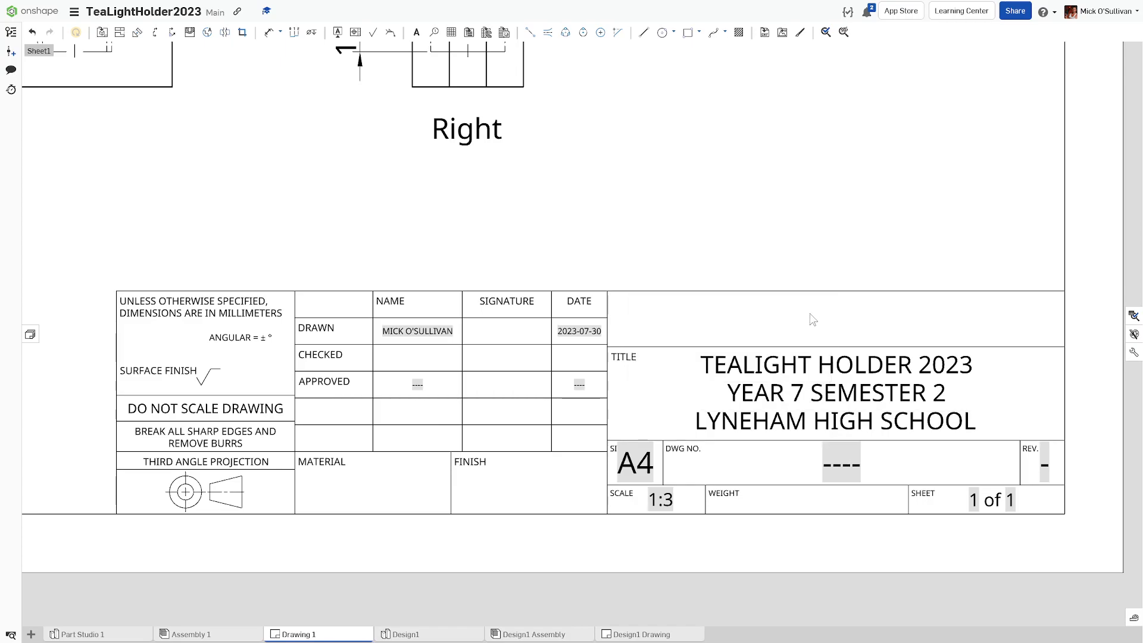
Step: Set the drawing number field to 001
{"action": "double_click", "coordinate": [841, 464]}
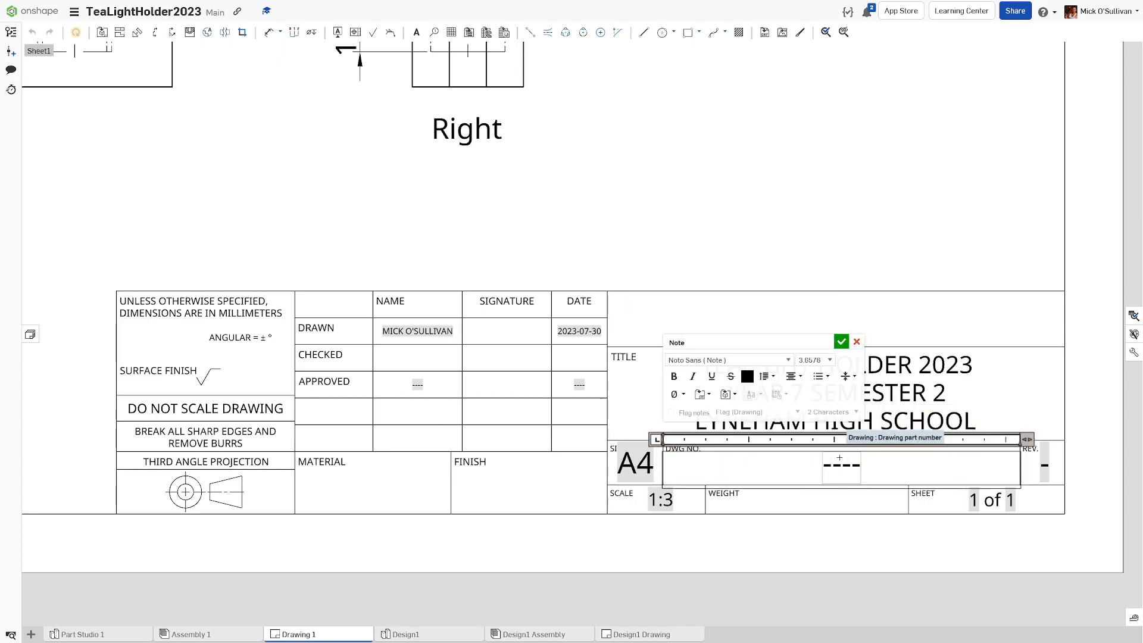
{"action": "type", "text": "001"}
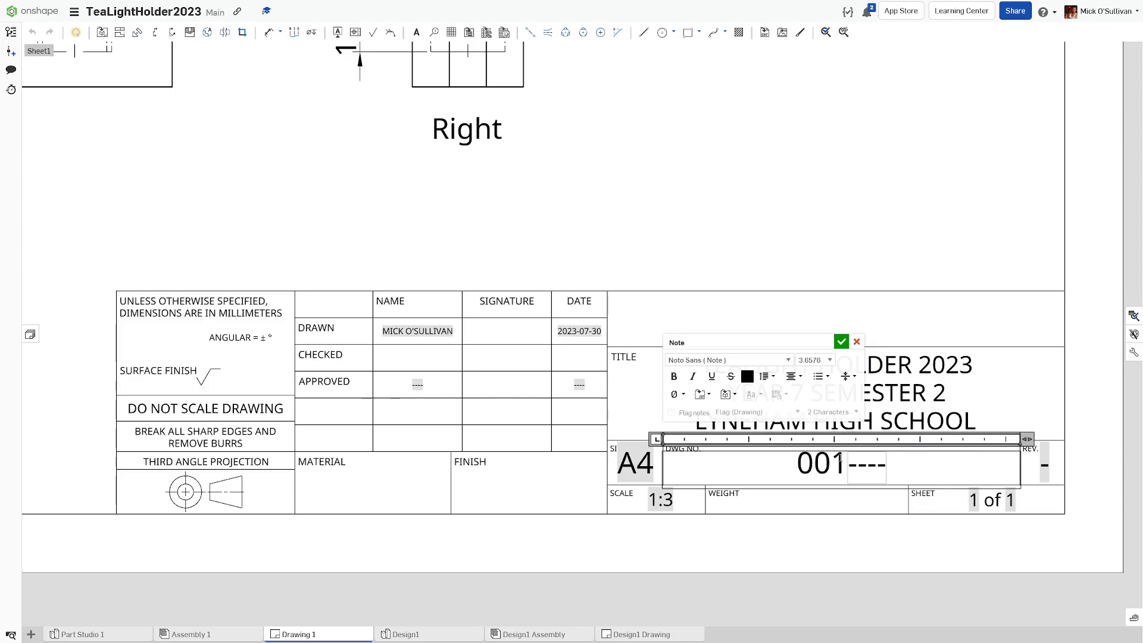
{"action": "key", "text": "Delete"}
{"action": "key", "text": "Delete"}
{"action": "key", "text": "Delete"}
{"action": "key", "text": "Delete"}
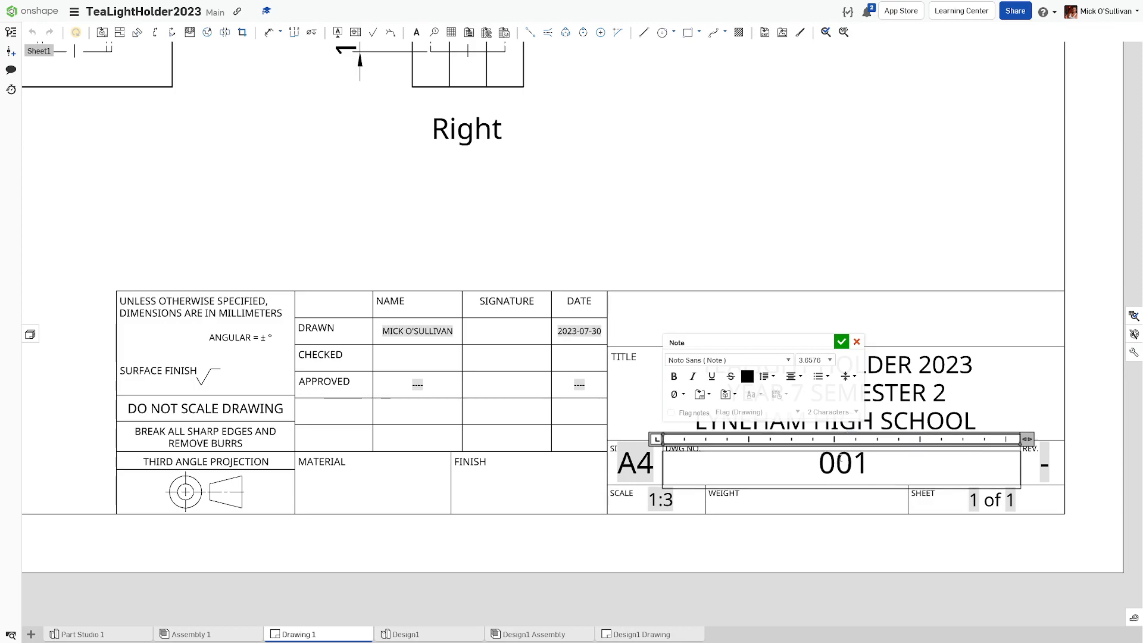
{"action": "key", "text": "Return"}
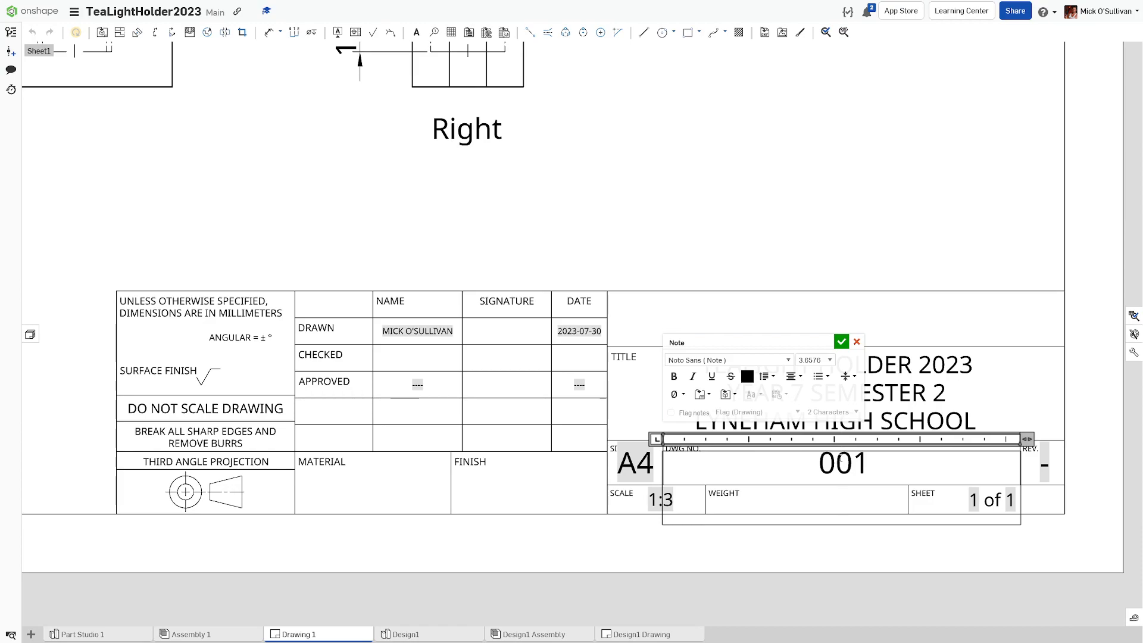
{"action": "left_click", "coordinate": [841, 341]}
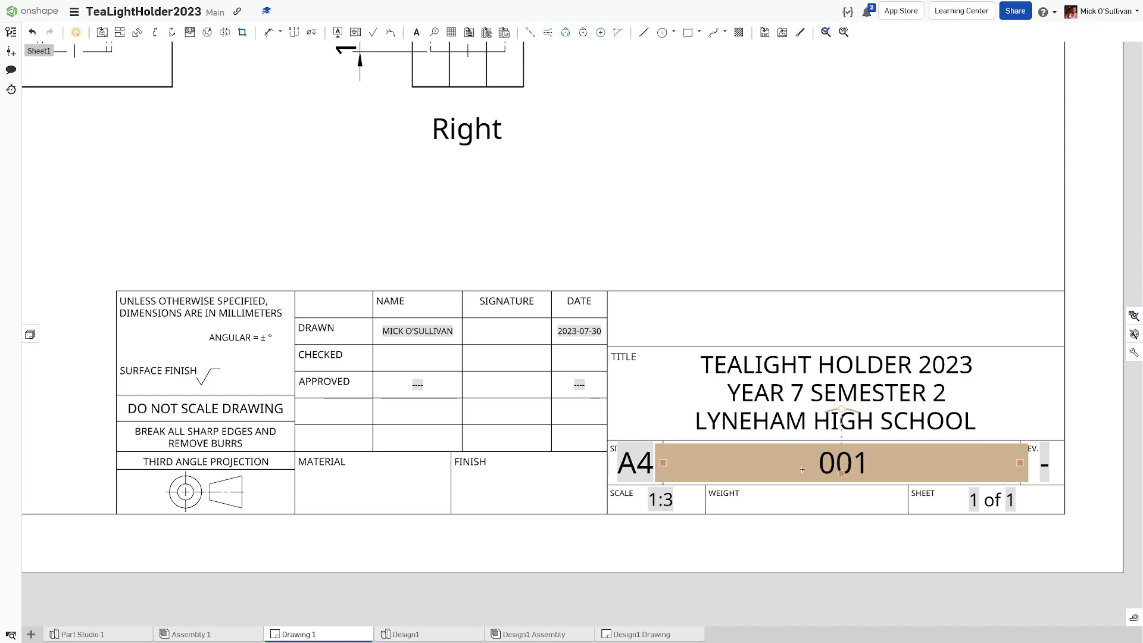
Step: Fill the MATERIAL cell with a two-line note: RADIATA PINE and MAPLE
{"action": "double_click", "coordinate": [387, 488]}
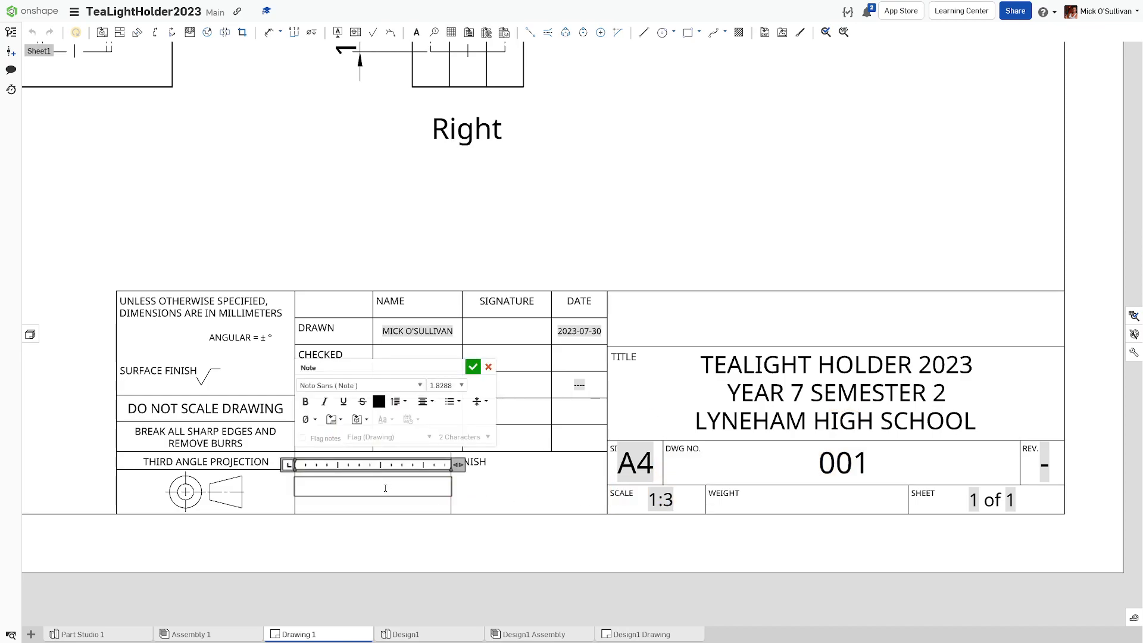
{"action": "type", "text": "RADIATA PINE"}
{"action": "key", "text": "Return"}
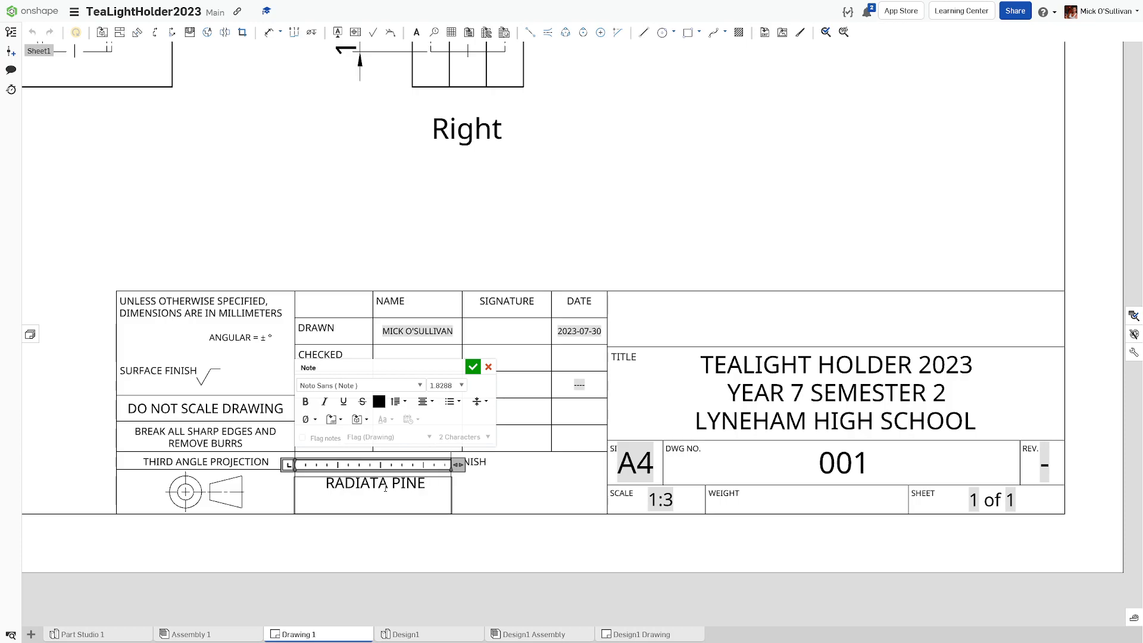
{"action": "type", "text": "MAPLE"}
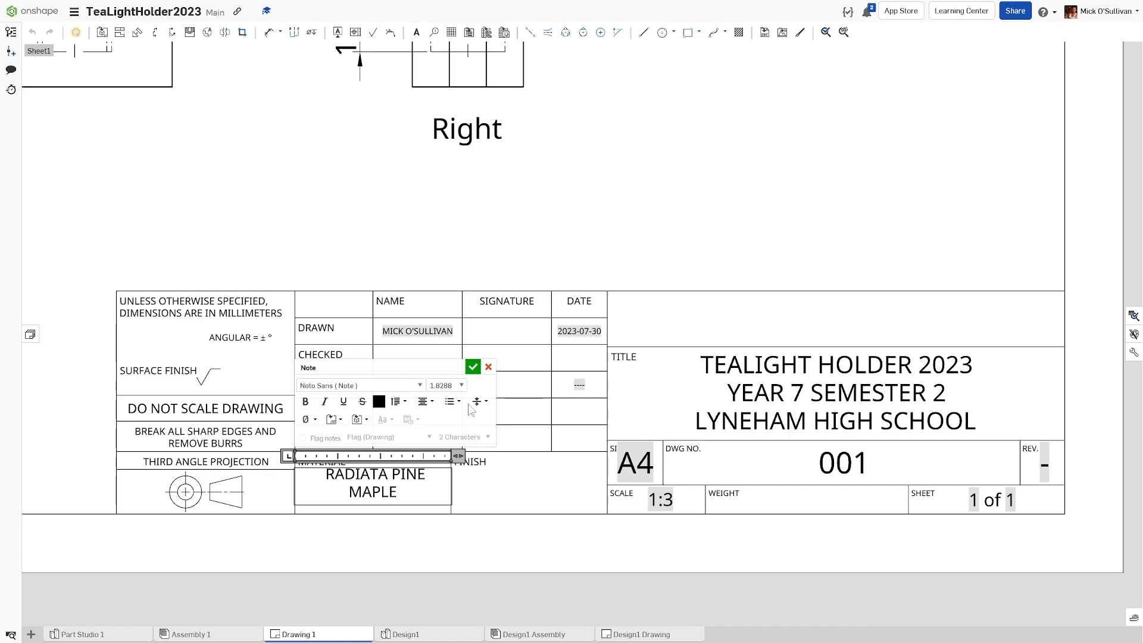
{"action": "left_click", "coordinate": [473, 367]}
Step: Set the FINISH cell to 'NO FINISH'
{"action": "left_click", "coordinate": [481, 477]}
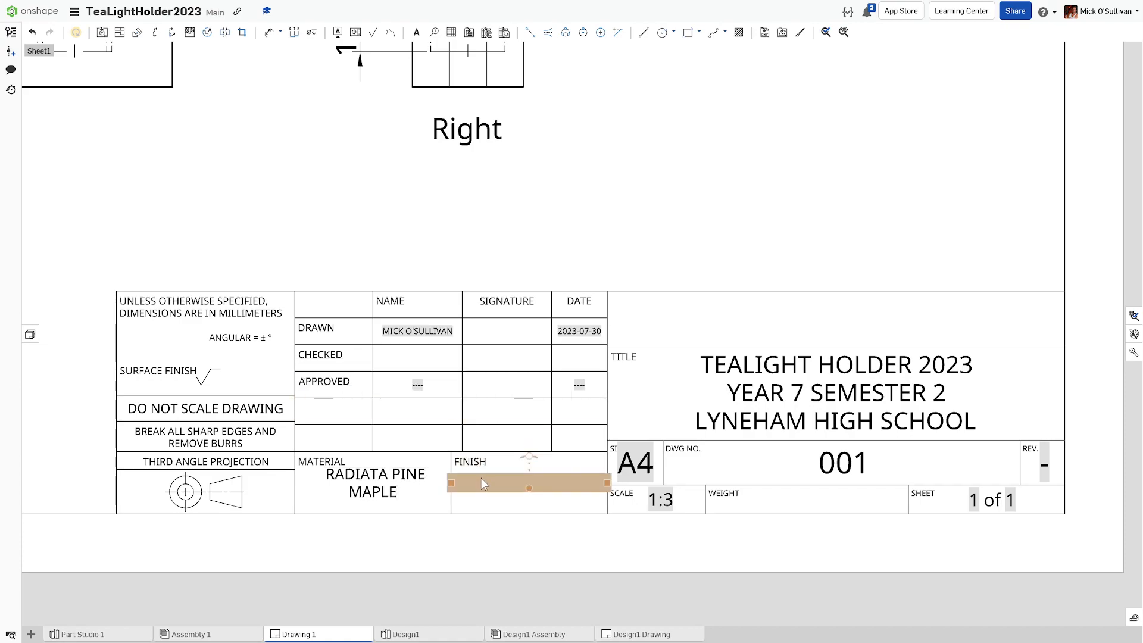
{"action": "type", "text": "UN"}
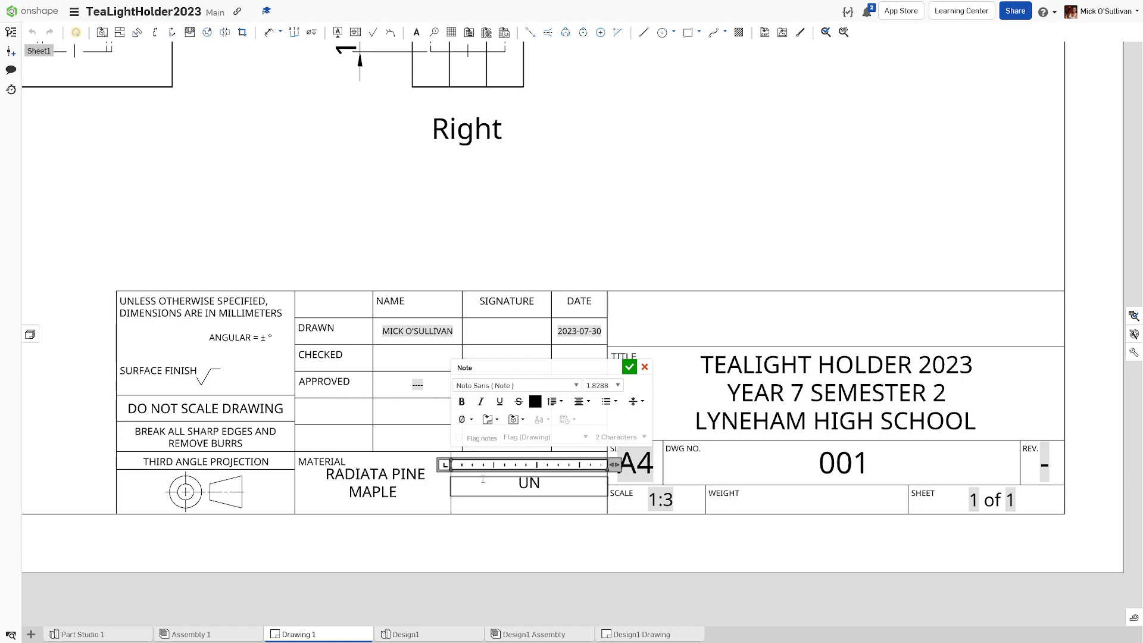
{"action": "key", "text": "BackSpace"}
{"action": "key", "text": "BackSpace"}
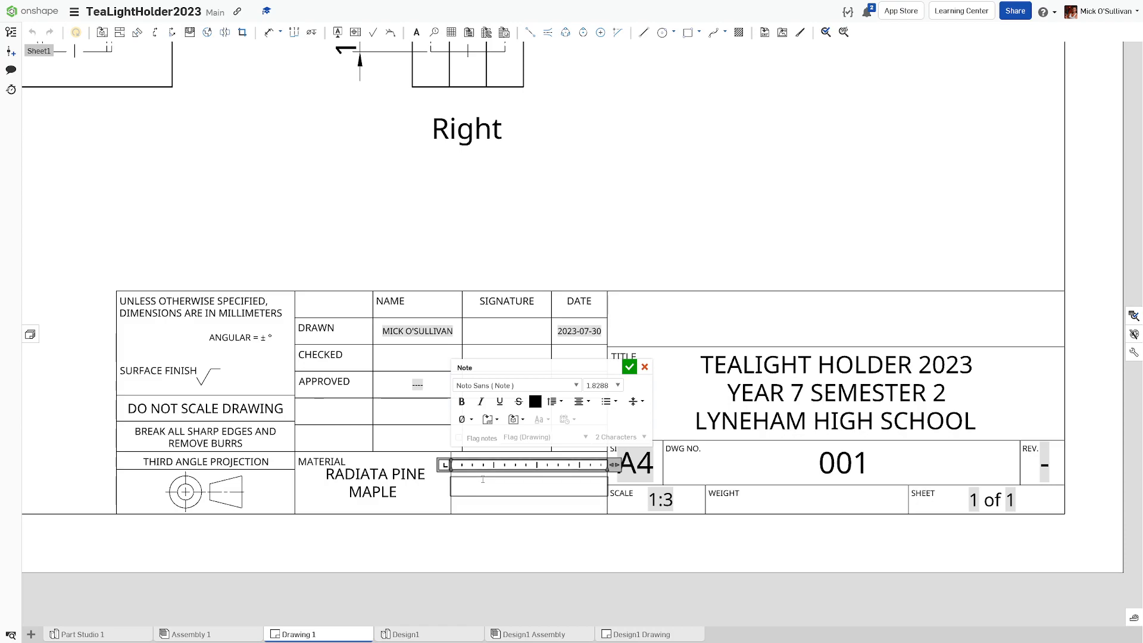
{"action": "type", "text": "NO"}
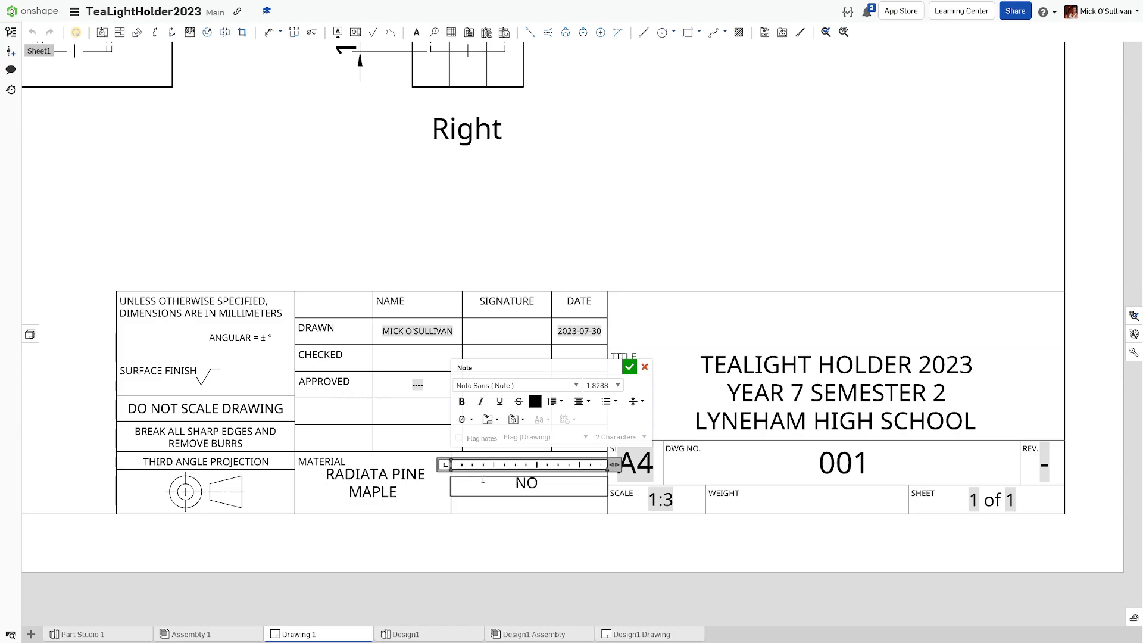
{"action": "type", "text": " FINSH"}
{"action": "key", "text": "BackSpace"}
{"action": "key", "text": "BackSpace"}
{"action": "type", "text": "ISH"}
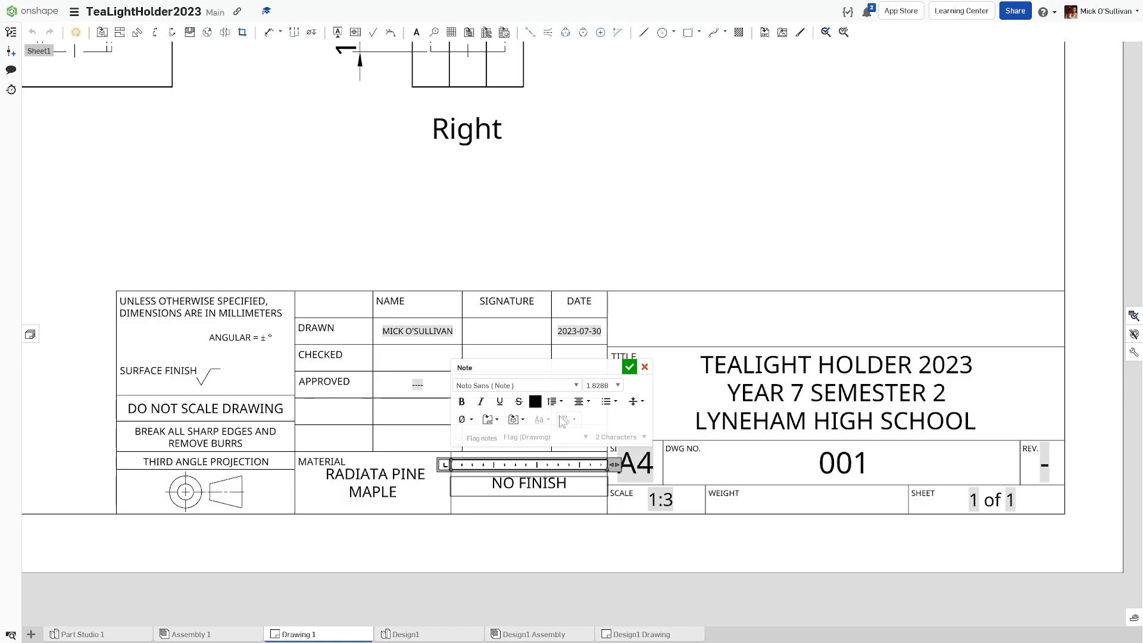
{"action": "left_click", "coordinate": [629, 369]}
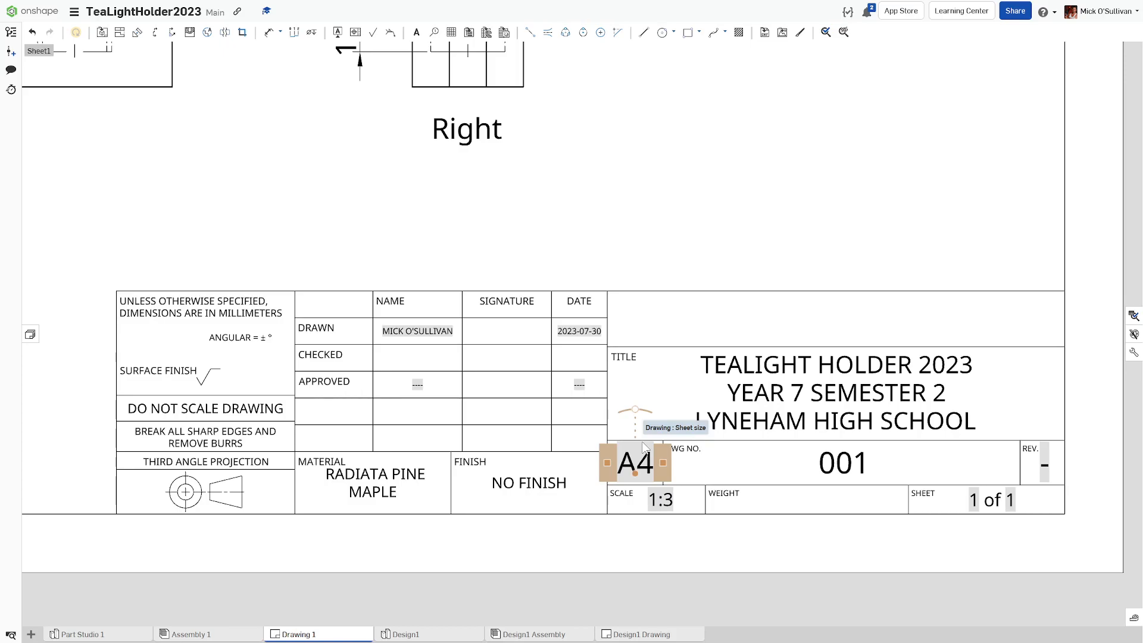
{"action": "scroll", "coordinate": [645, 448], "scroll_direction": "down", "scroll_amount": 4}
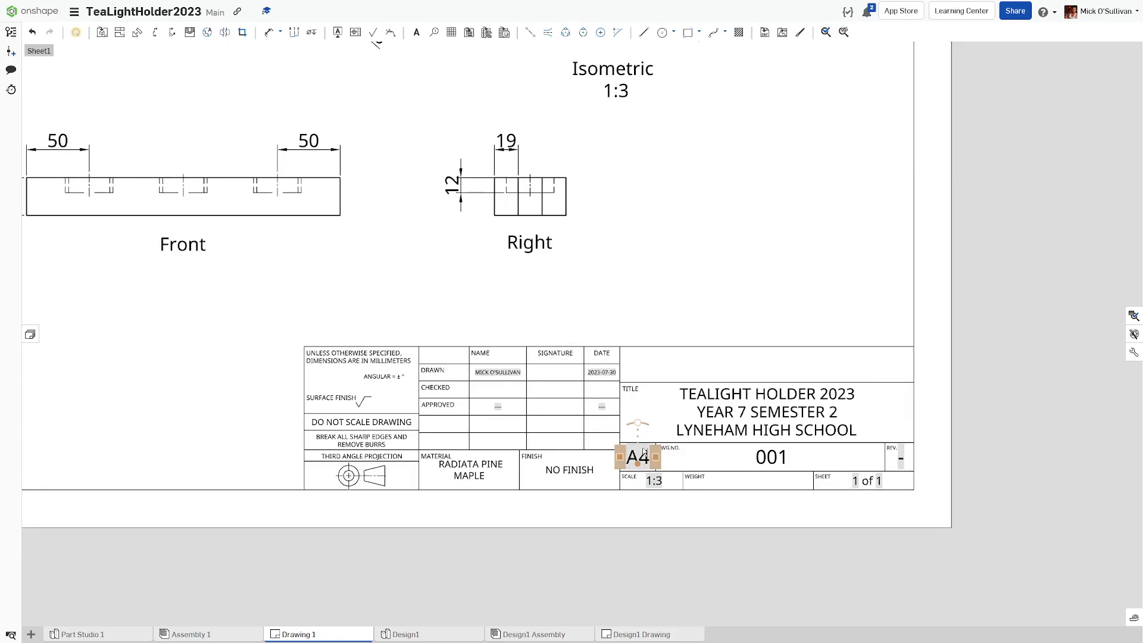
{"action": "scroll", "coordinate": [750, 619], "scroll_direction": "down", "scroll_amount": 1}
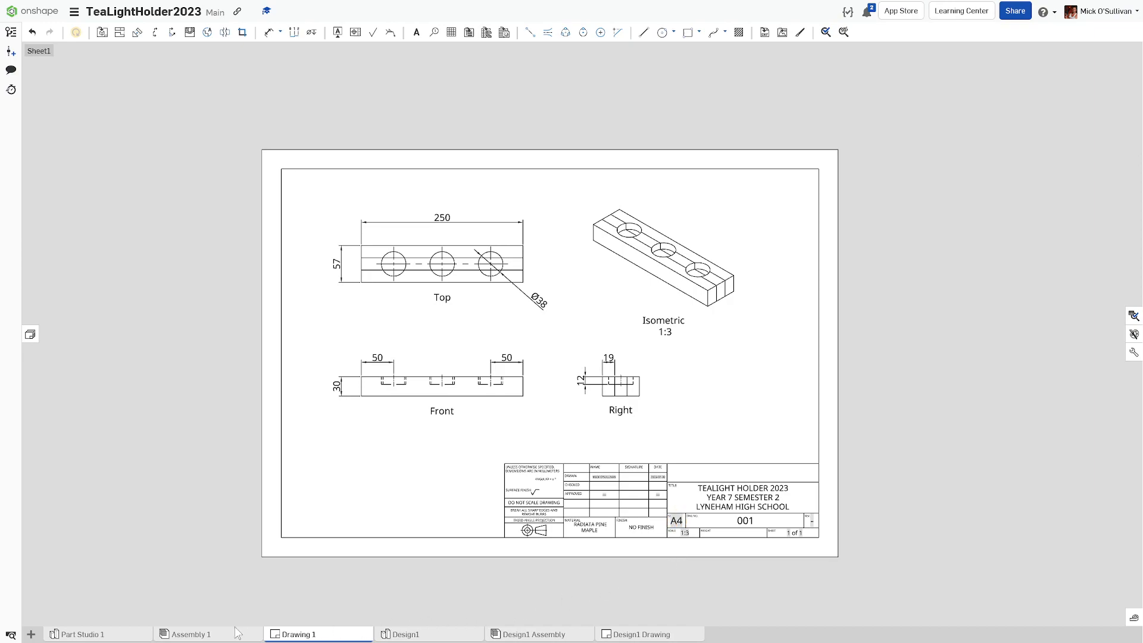
{"action": "left_click", "coordinate": [130, 635]}
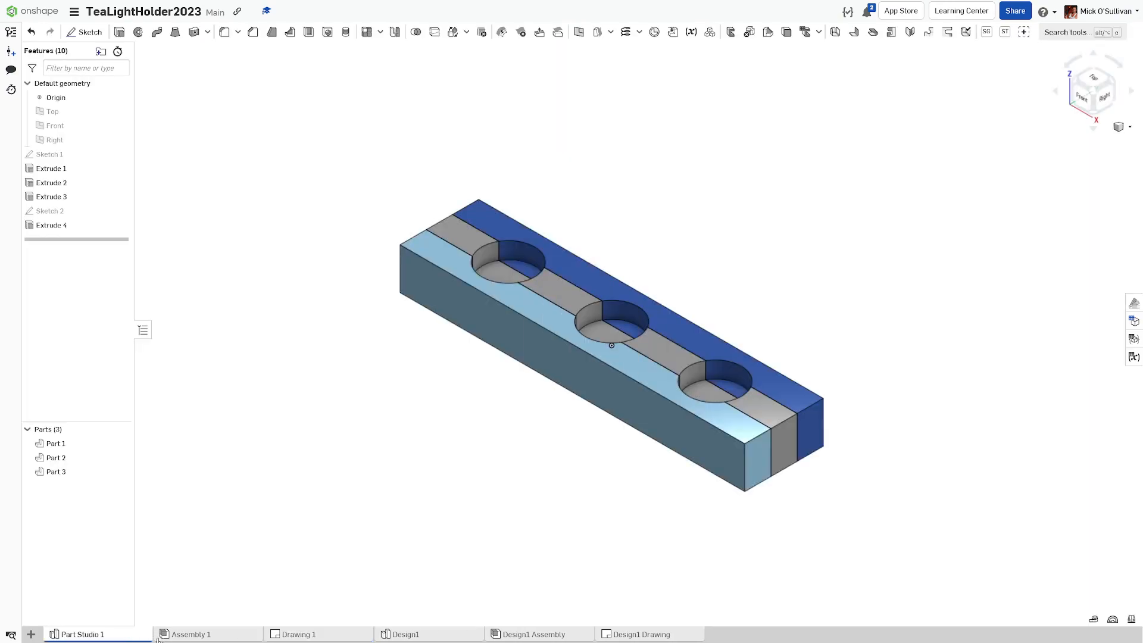
{"action": "left_click", "coordinate": [176, 635]}
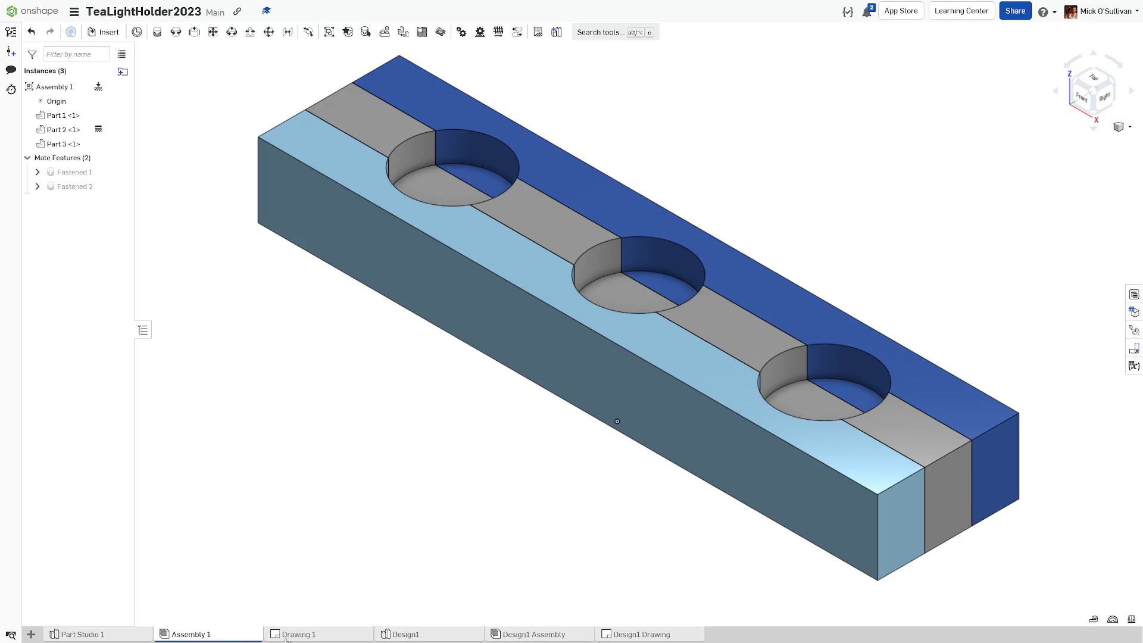
{"action": "left_click", "coordinate": [288, 636]}
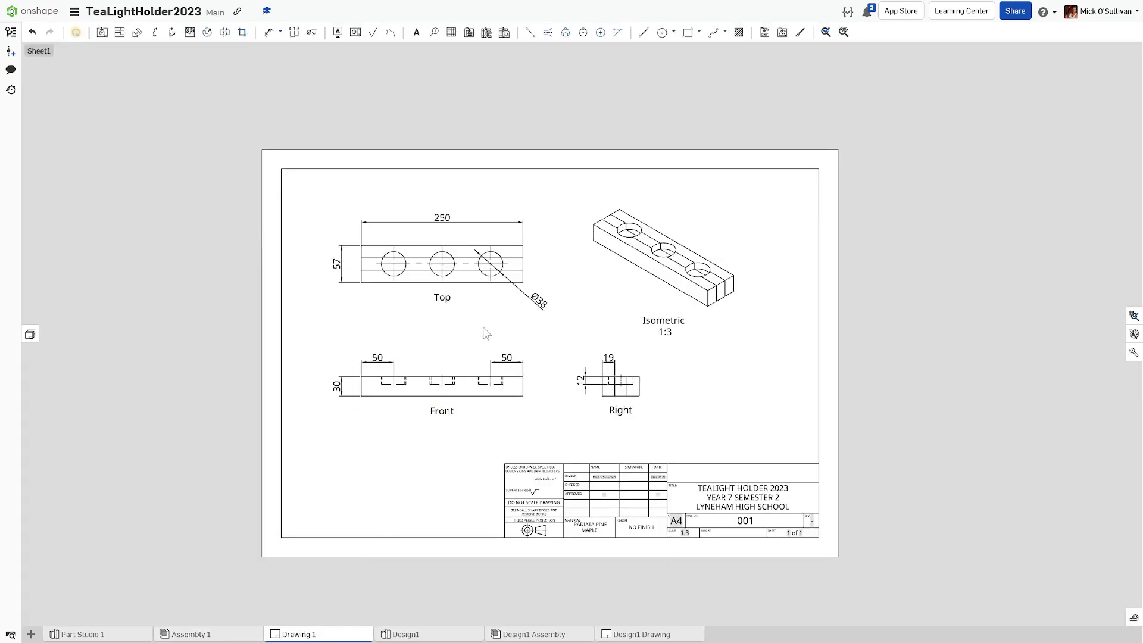
{"action": "left_click", "coordinate": [670, 325]}
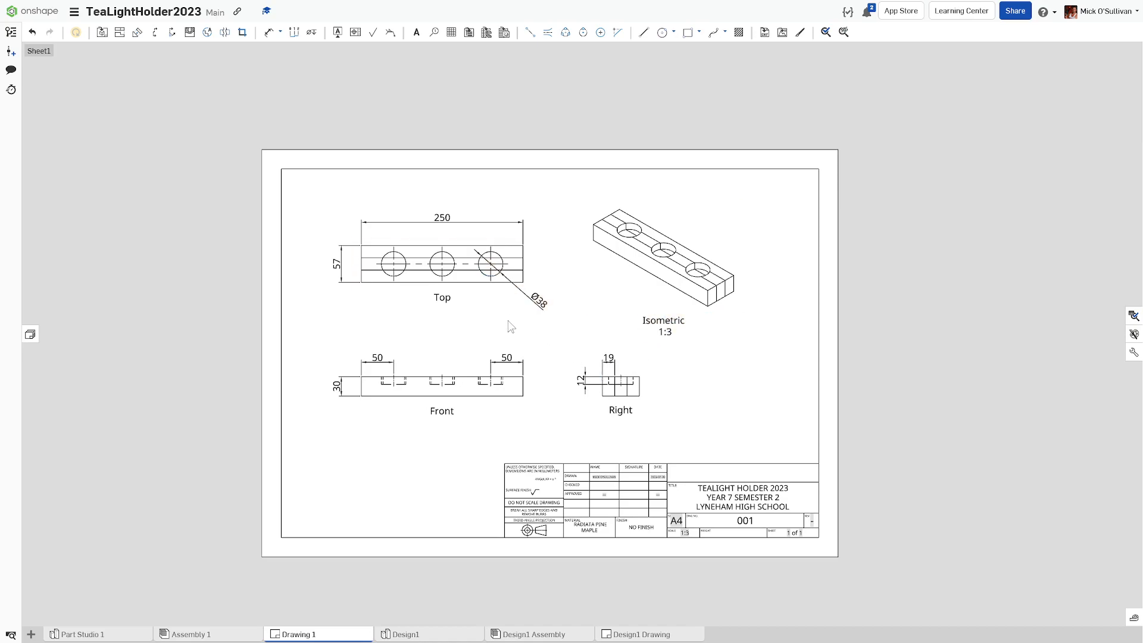